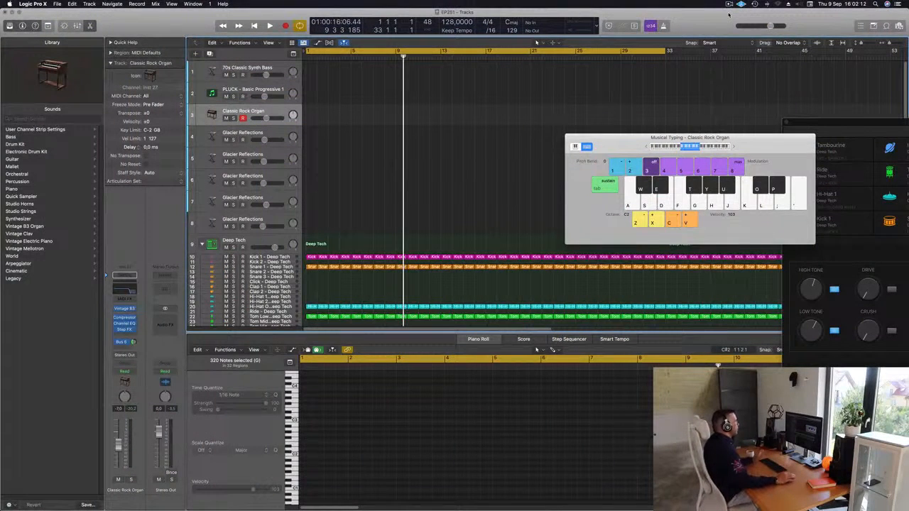
# Step: Play the drum groove briefly, select the 70s Classic Synth Bass track and enlarge its height
pyautogui.press('space')
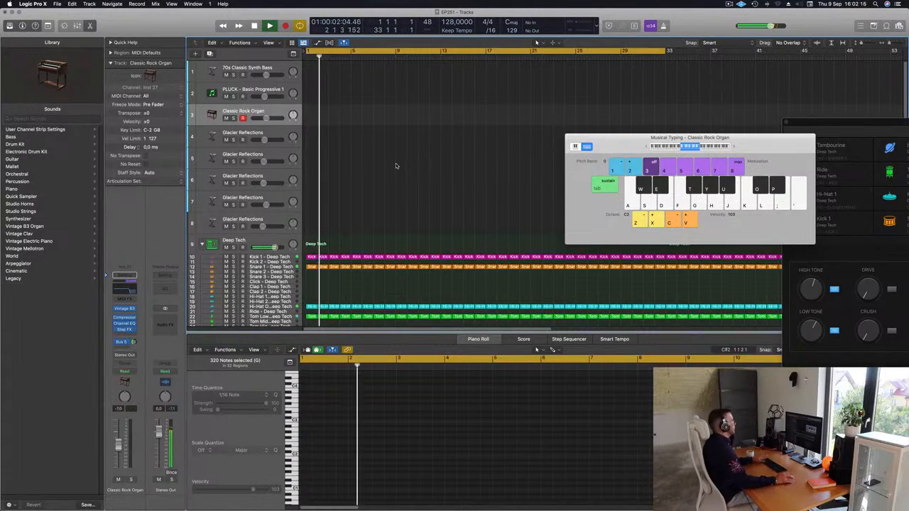
pyautogui.press('space')
pyautogui.click(273, 67)
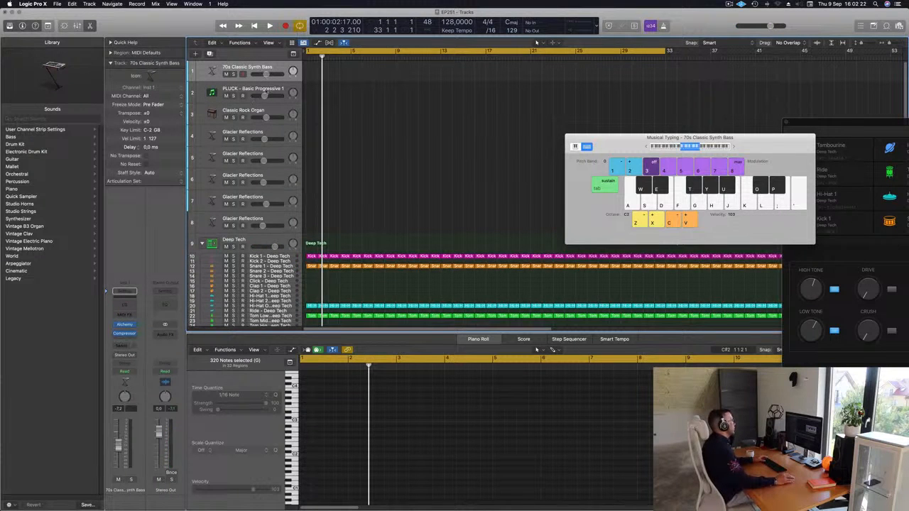
pyautogui.moveTo(274, 94); pyautogui.dragTo(284, 118)
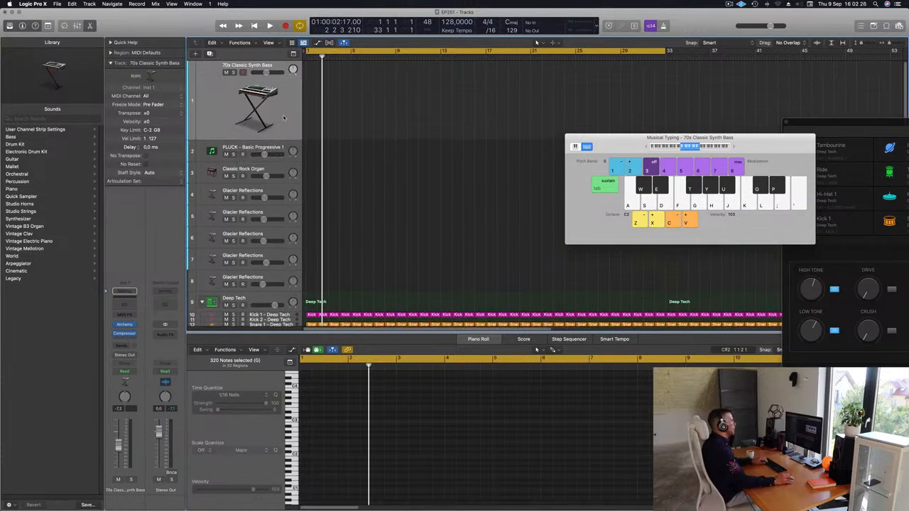
# Step: Audition bass notes with Musical Typing on the 70s Classic Synth Bass track over the playing drum groove
pyautogui.press('f')
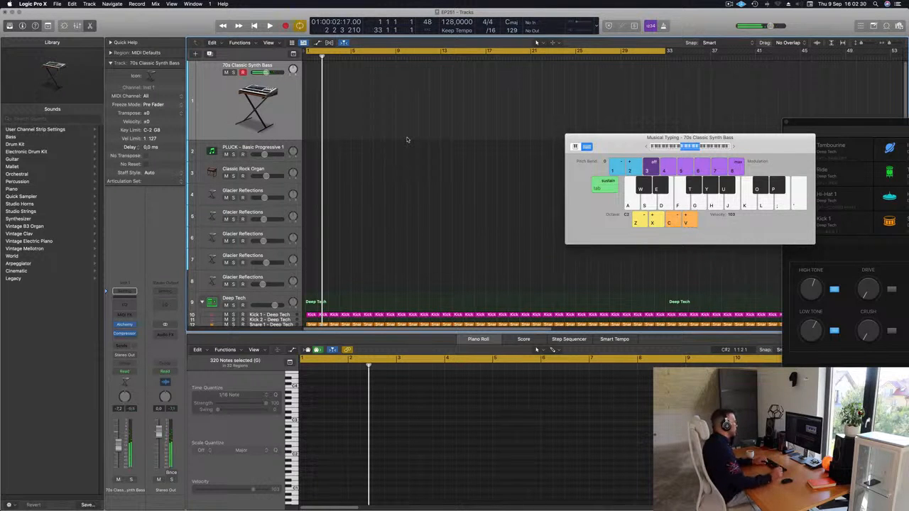
pyautogui.press('space')
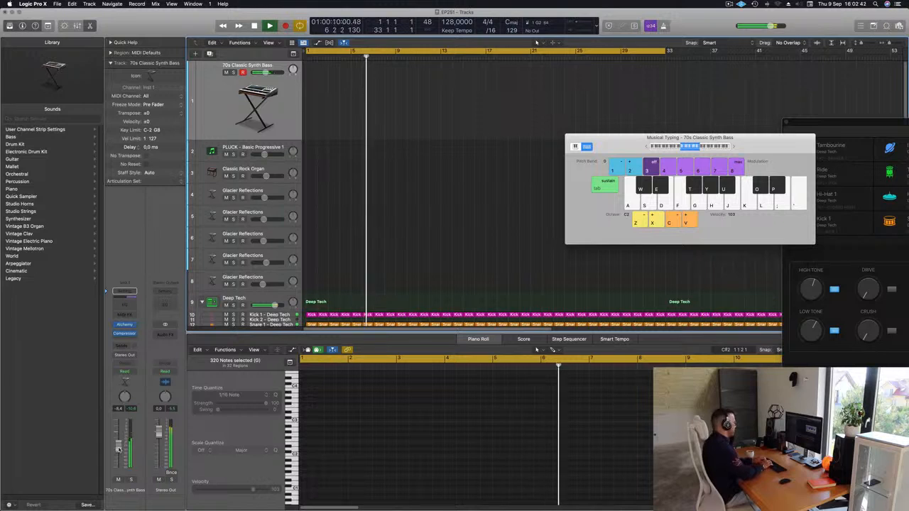
pyautogui.press('f')
pyautogui.press('k')
pyautogui.press('k')
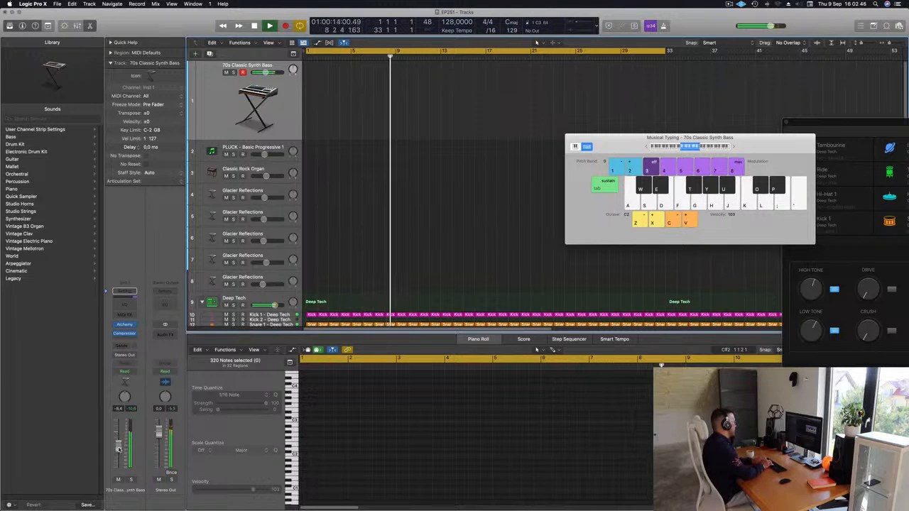
pyautogui.press('d')
pyautogui.press('d')
pyautogui.press('d')
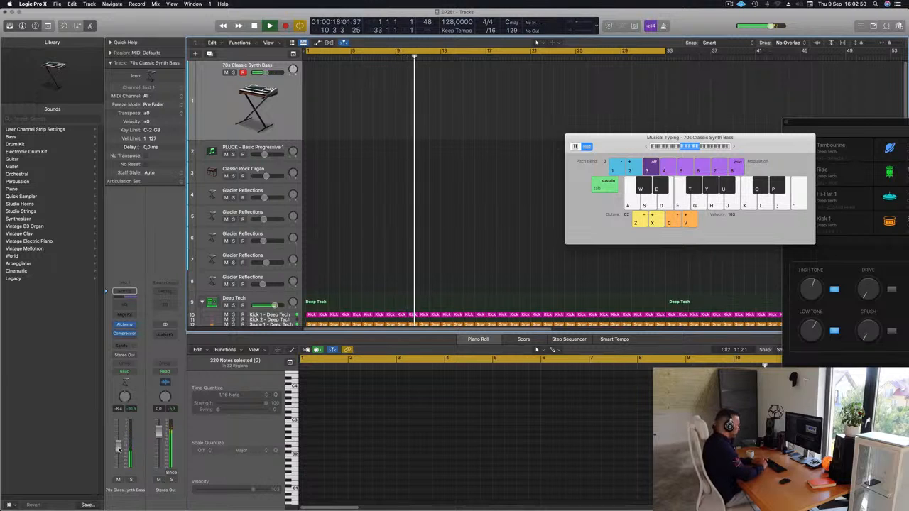
# Step: Record a two-bar bass line of repeated E notes on the 70s Classic Synth Bass track from bar 13
pyautogui.press('r')
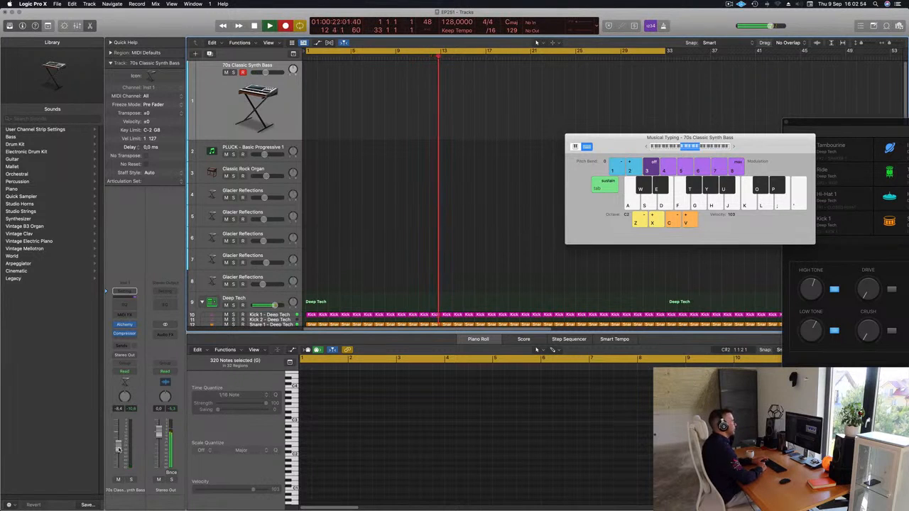
pyautogui.press('d')
pyautogui.press('d')
pyautogui.press('d')
pyautogui.press('d')
pyautogui.press('d')
pyautogui.press('d')
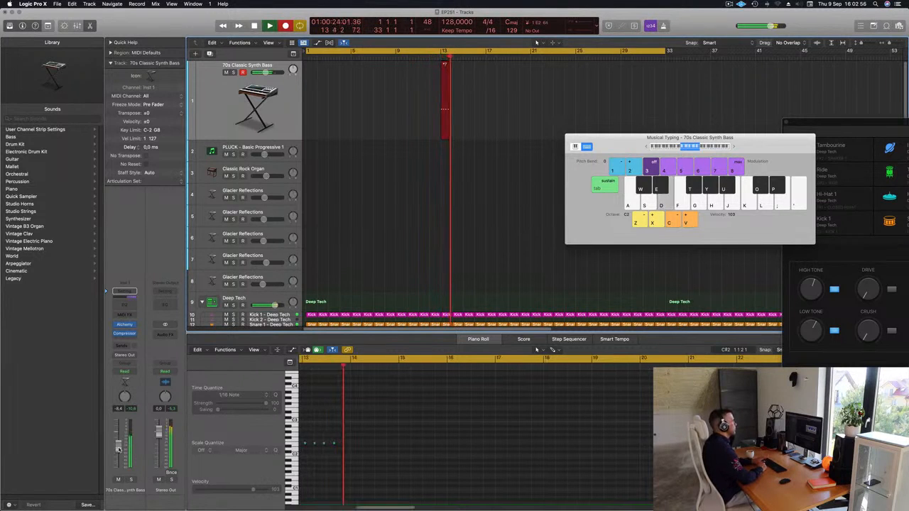
pyautogui.press('d')
pyautogui.press('d')
pyautogui.press('d')
pyautogui.press('d')
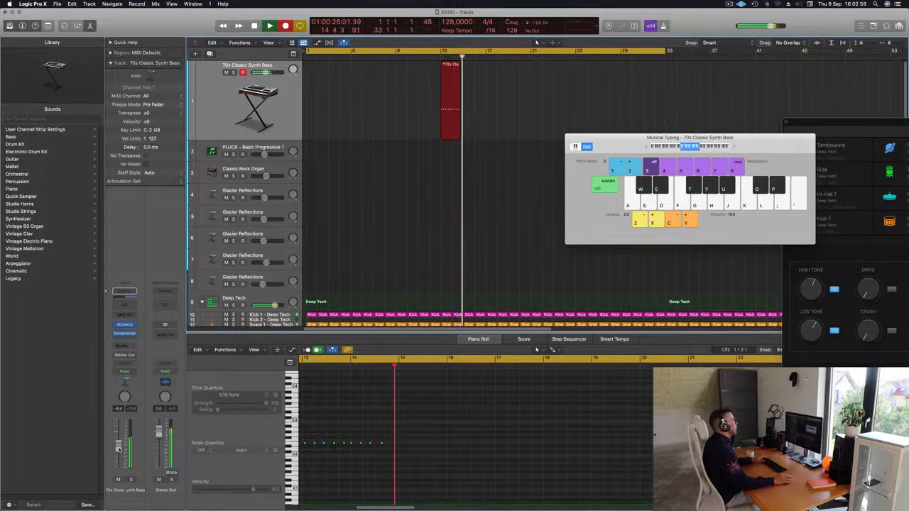
pyautogui.press('space')
# Step: Move the recorded bass region to bar 1 and play it back with its notes shown in the Piano Roll
pyautogui.moveTo(450, 68); pyautogui.dragTo(315, 69)
pyautogui.press('space')
pyautogui.click(345, 469)
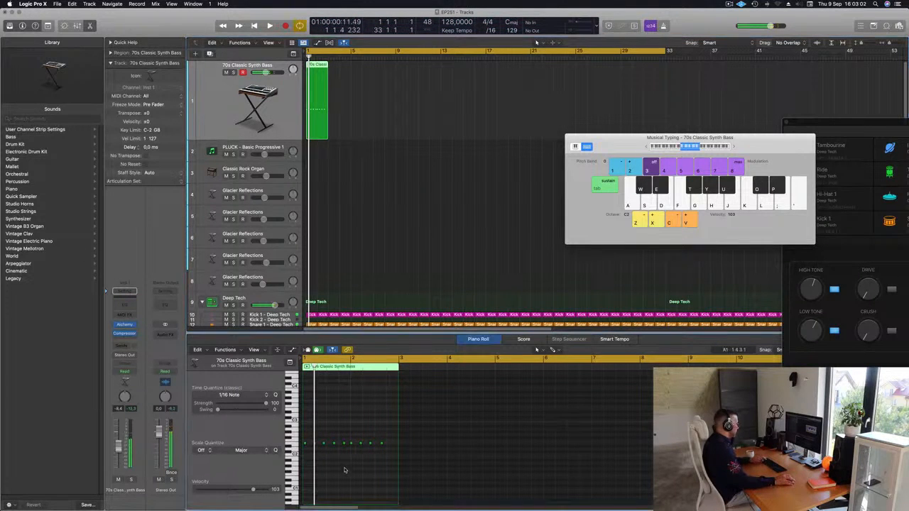
pyautogui.press('space')
pyautogui.scroll(5, 343, 467)
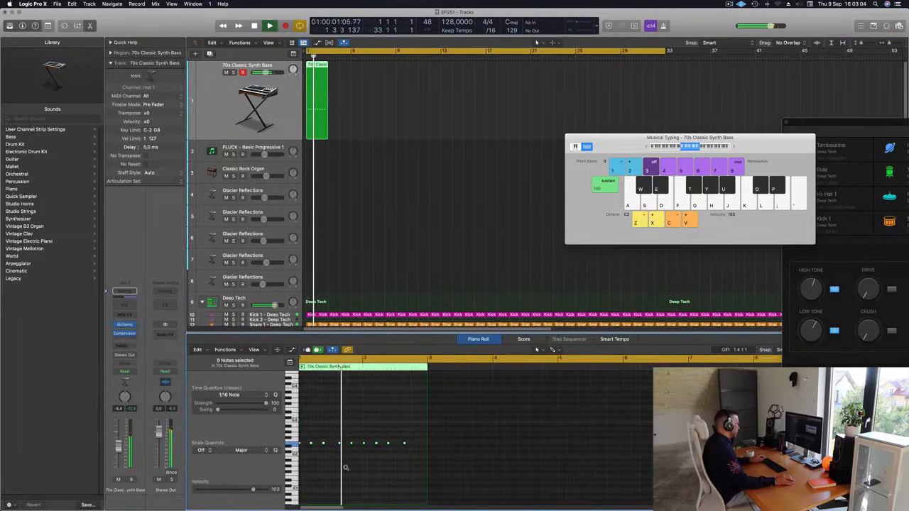
pyautogui.scroll(3, 349, 468)
pyautogui.press('space')
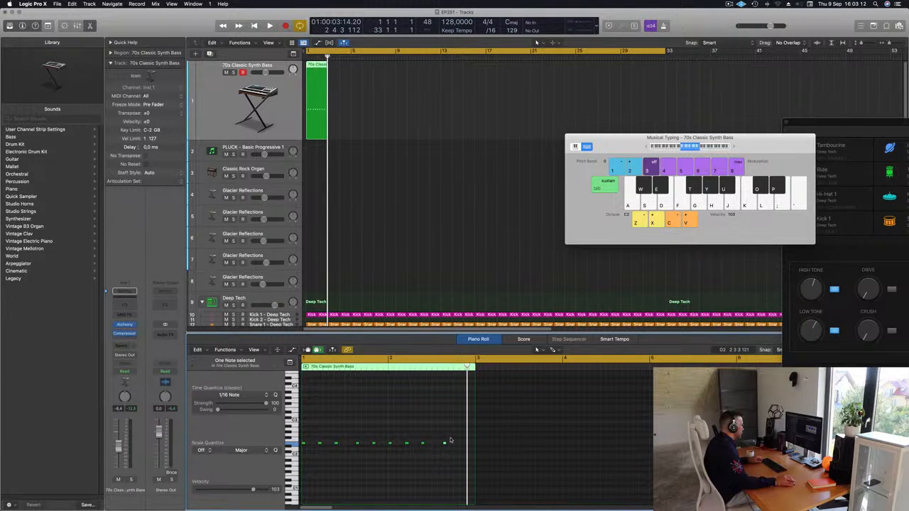
# Step: Copy the last bass note to just before the end of bar 2 and play the region
pyautogui.moveTo(445, 444); pyautogui.dragTo(461, 444)
pyautogui.press('space')
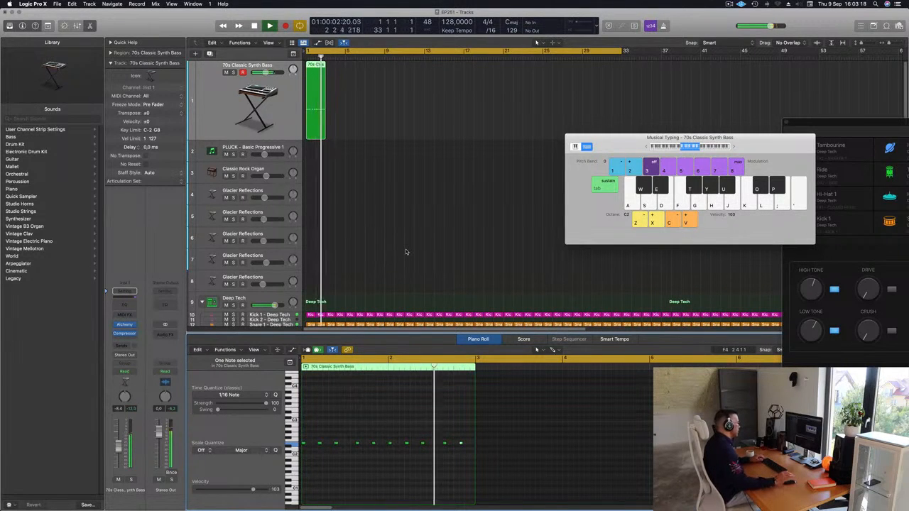
pyautogui.press('space')
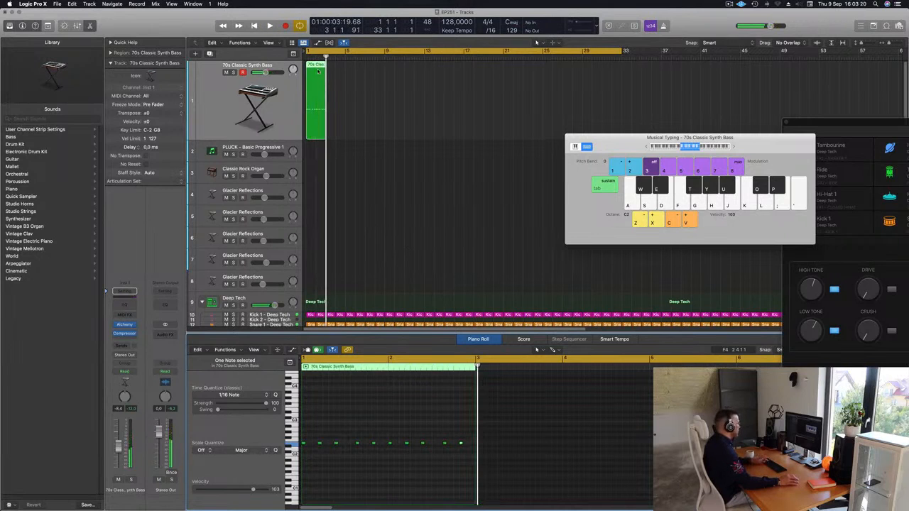
# Step: Undo the pasted extra notes, repeat the two-bar bass region three times and play from the start
pyautogui.press('super+v')
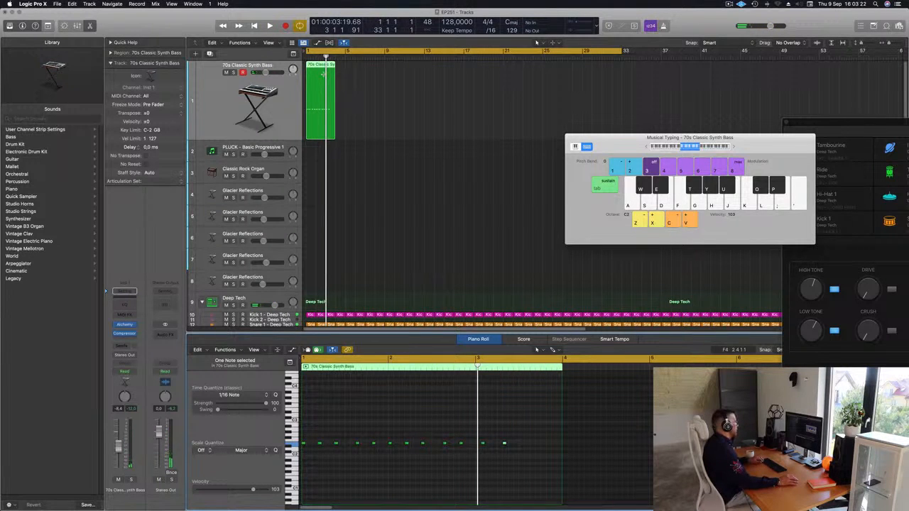
pyautogui.press('super+z')
pyautogui.click(335, 71)
pyautogui.click(307, 90)
pyautogui.press('super+r')
pyautogui.press('super+r')
pyautogui.press('super+r')
pyautogui.press('Return')
pyautogui.press('space')
pyautogui.press('super+Left')
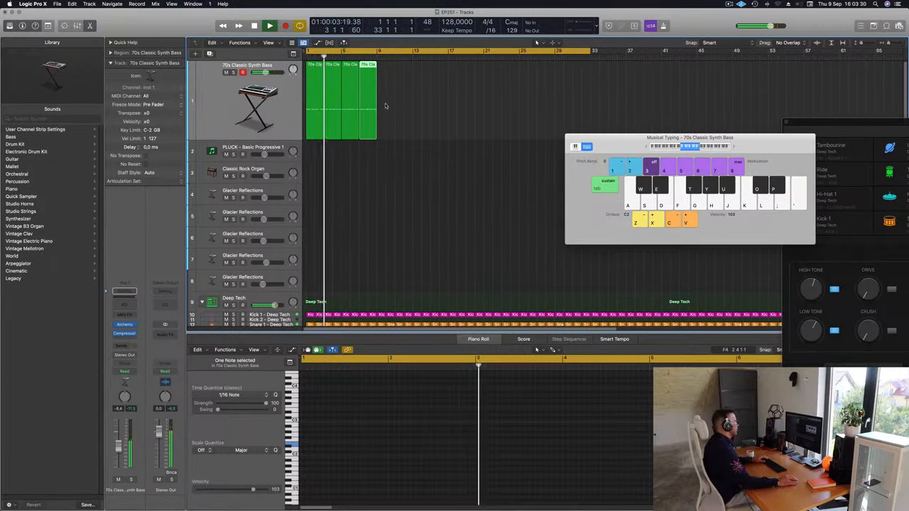
# Step: Raise the last note of the first bass region by one semitone during playback
pyautogui.click(316, 92)
pyautogui.press('Return')
pyautogui.moveTo(458, 432); pyautogui.dragTo(466, 451)
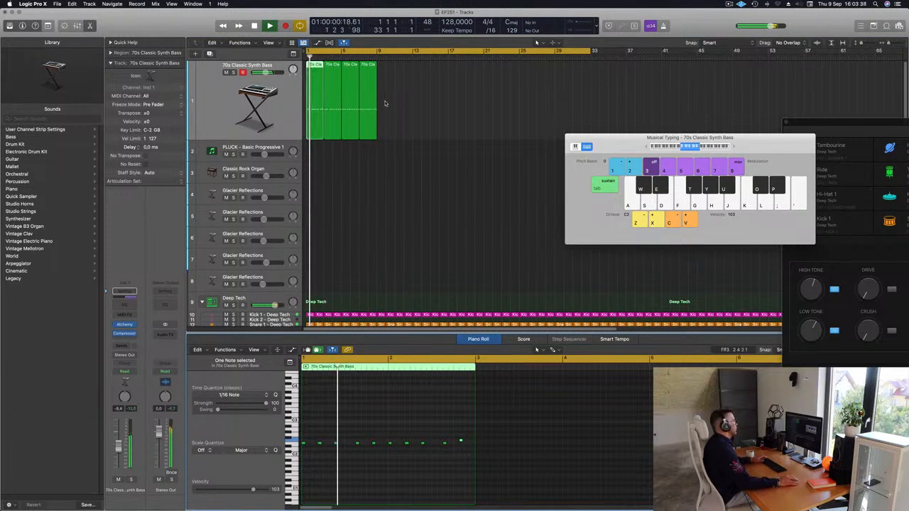
# Step: Delete the three old bass copies, repeat the edited first region three times and play from the start
pyautogui.moveTo(376, 106); pyautogui.dragTo(317, 122)
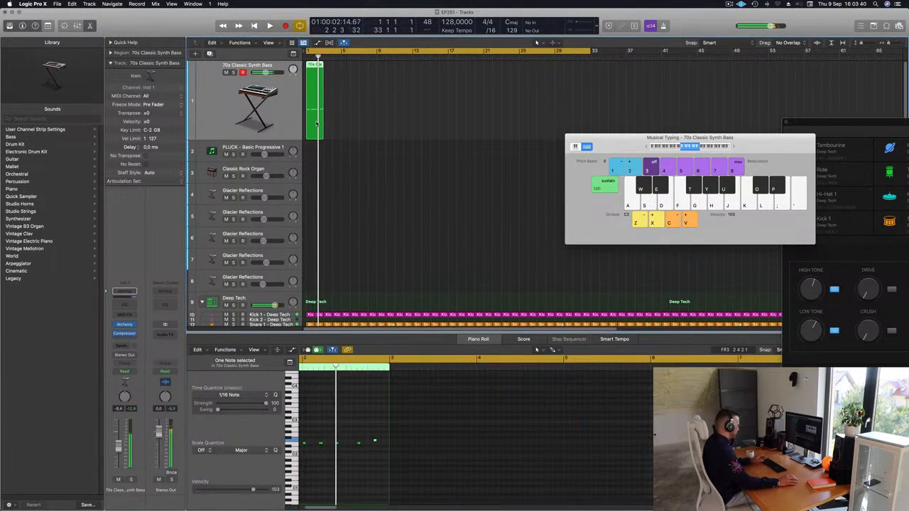
pyautogui.press('super+r')
pyautogui.press('super+r')
pyautogui.press('super+r')
pyautogui.press('space')
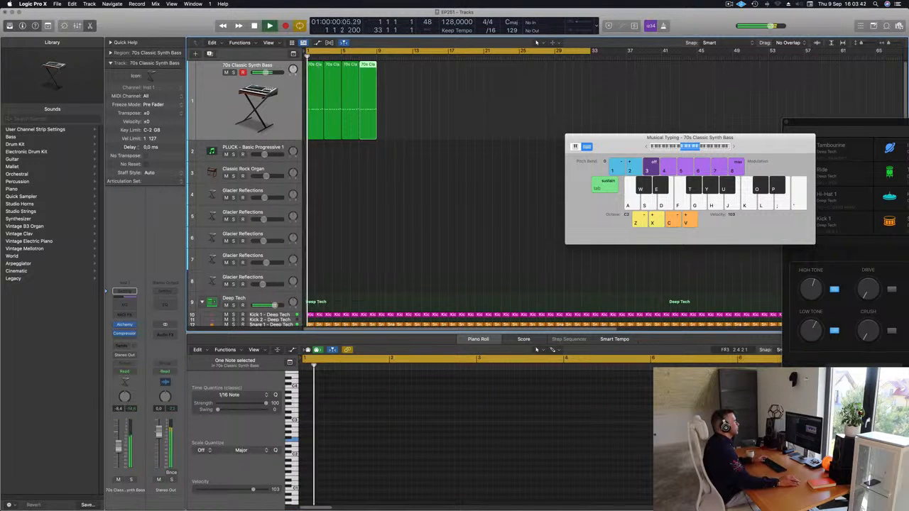
# Step: Shorten the cycle range to the eight bars covered by the bass regions
pyautogui.moveTo(594, 53); pyautogui.dragTo(378, 144)
pyautogui.press('super+Right')
pyautogui.press('super+Right')
pyautogui.press('super+Right')
pyautogui.press('super+Right')
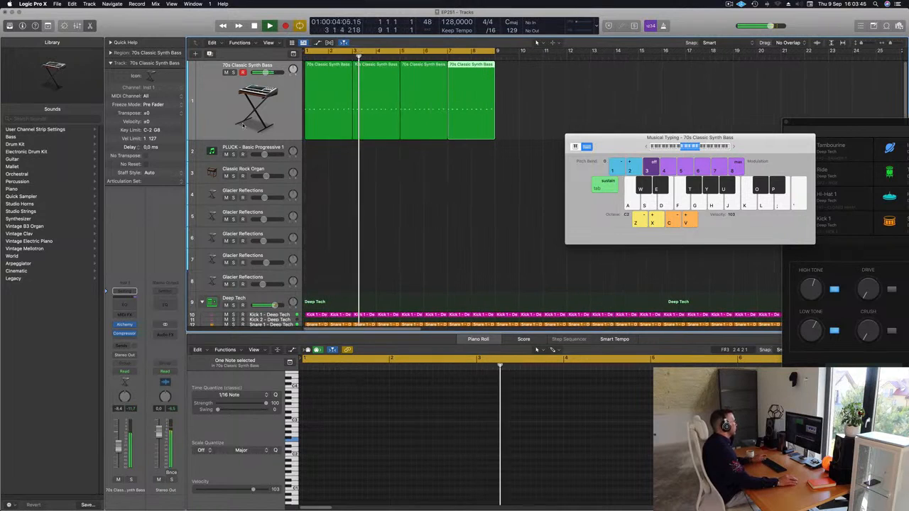
# Step: Open Alchemy on the bass track and blend its sound between the Smooth, Bright, Distorted and Thick snapshots, closing the plug-in when done
pyautogui.click(201, 122)
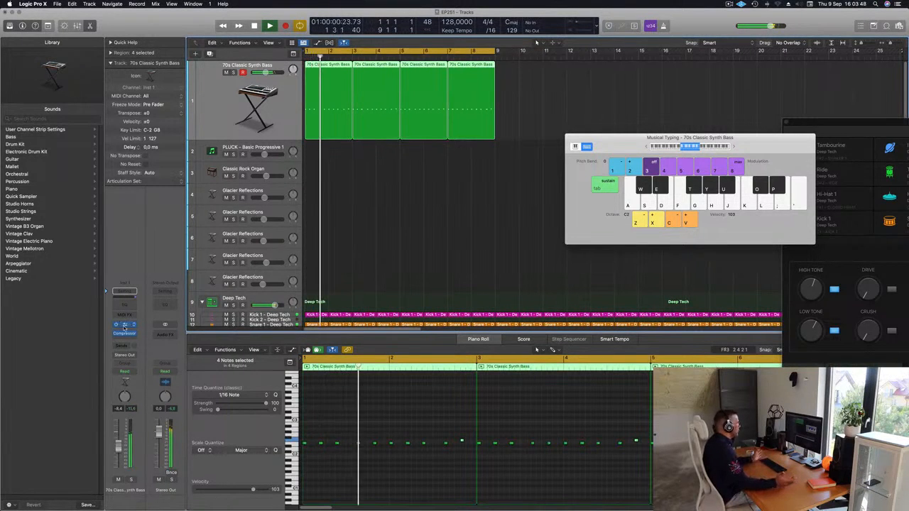
pyautogui.click(124, 325)
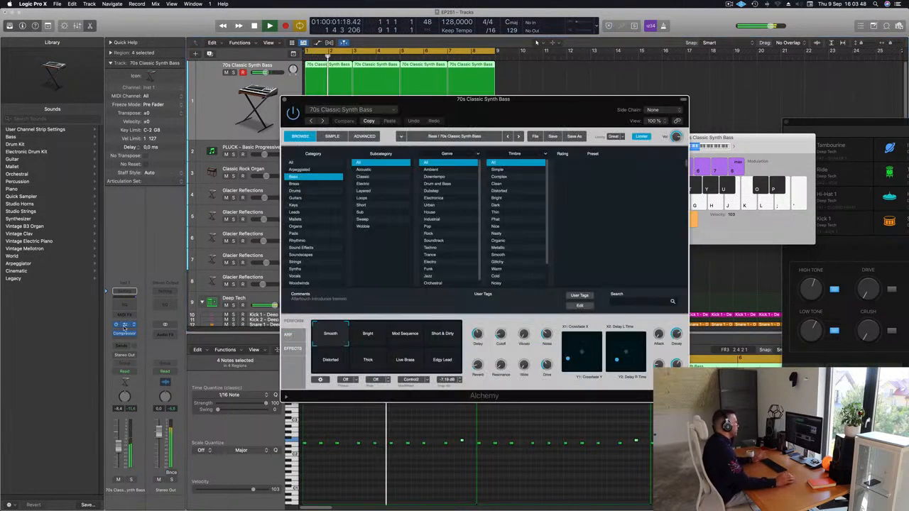
pyautogui.click(405, 336)
pyautogui.click(368, 335)
pyautogui.click(354, 336)
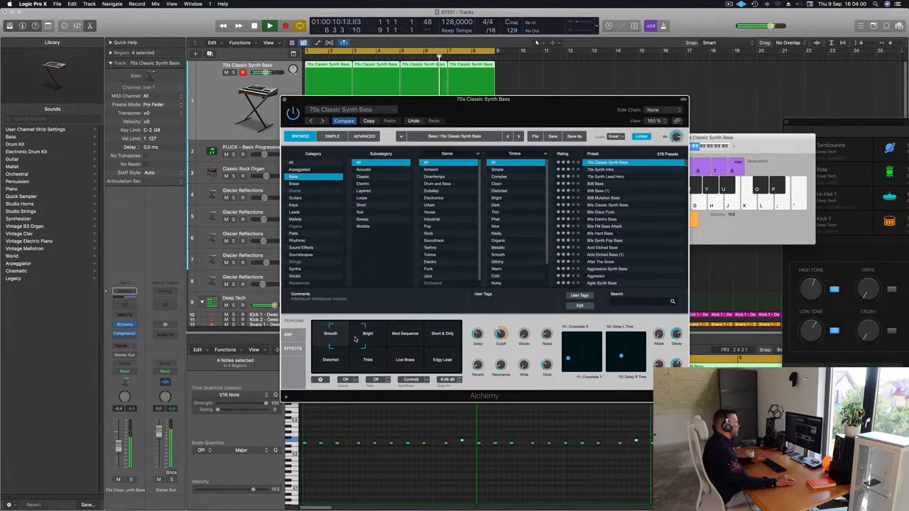
pyautogui.moveTo(353, 349); pyautogui.dragTo(331, 331)
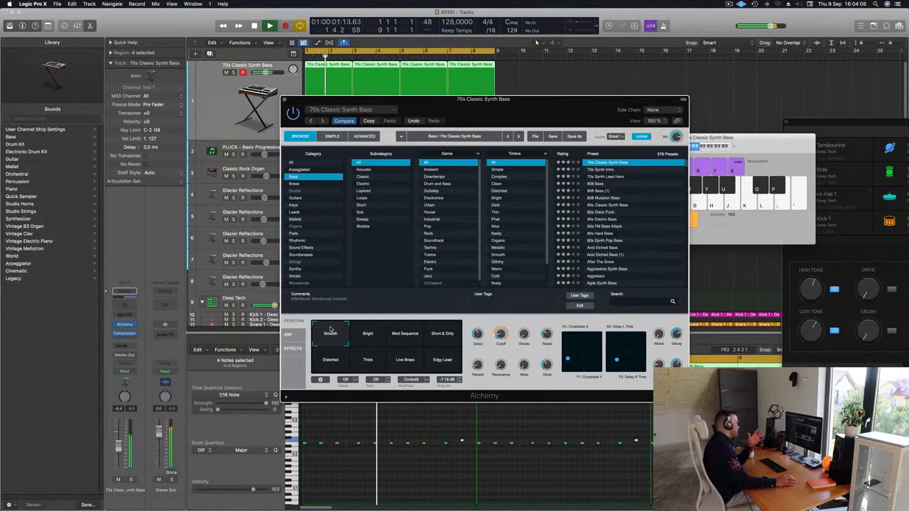
pyautogui.moveTo(342, 329); pyautogui.dragTo(385, 331)
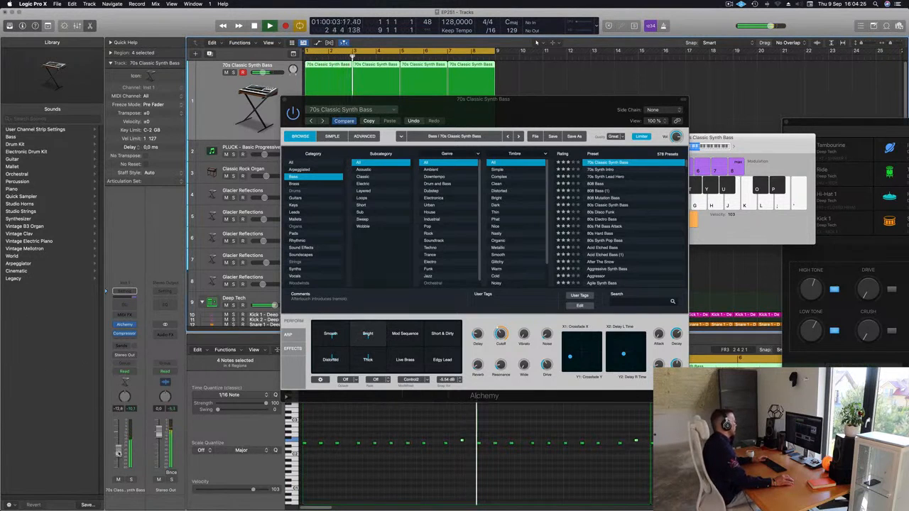
pyautogui.click(285, 100)
# Step: Copy the first bass region onto the PLUCK - Basic Progressive 1 track and raise its notes one octave
pyautogui.click(245, 147)
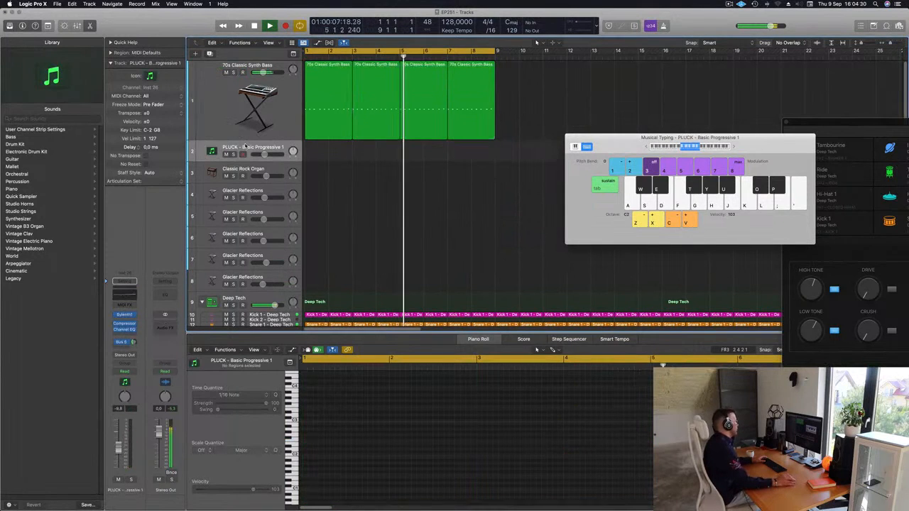
pyautogui.click(330, 96)
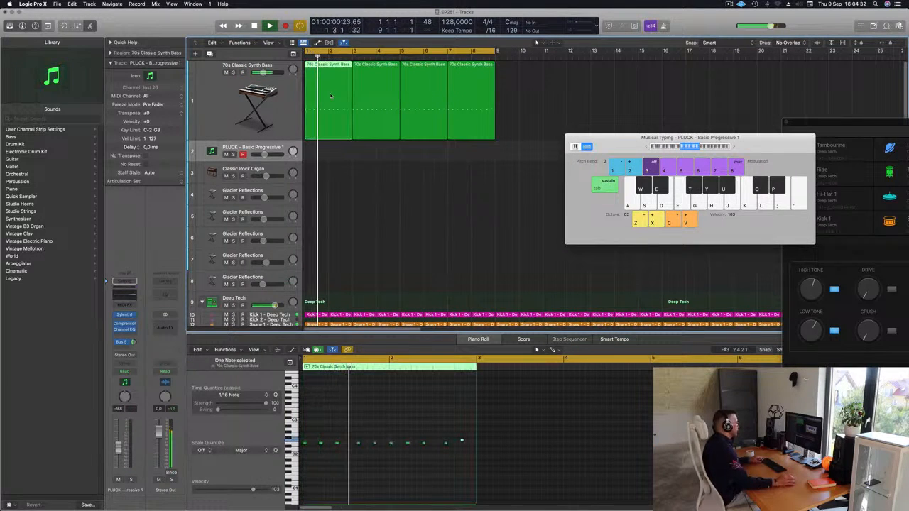
pyautogui.moveTo(330, 96); pyautogui.dragTo(328, 153)
pyautogui.press('space')
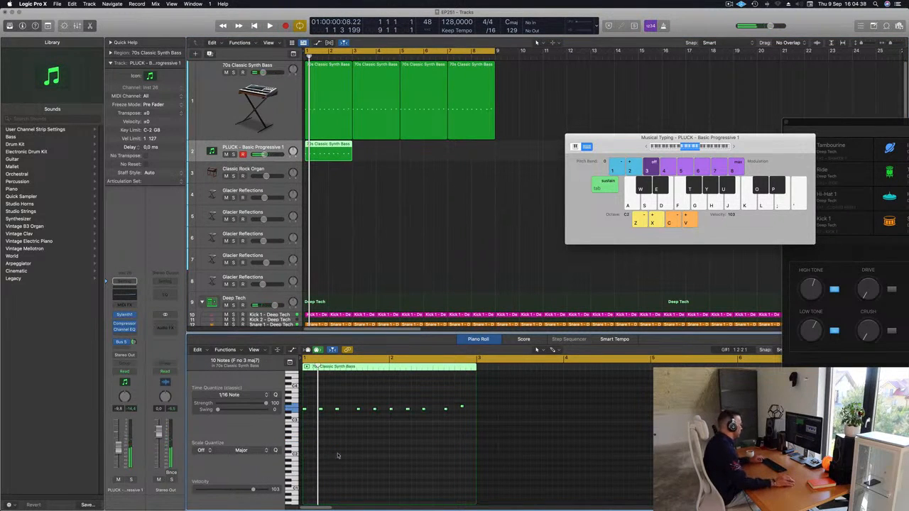
# Step: Duplicate the pluck notes an octave lower and repeat the pluck region three times to fill the eight bars
pyautogui.moveTo(304, 410); pyautogui.dragTo(305, 446)
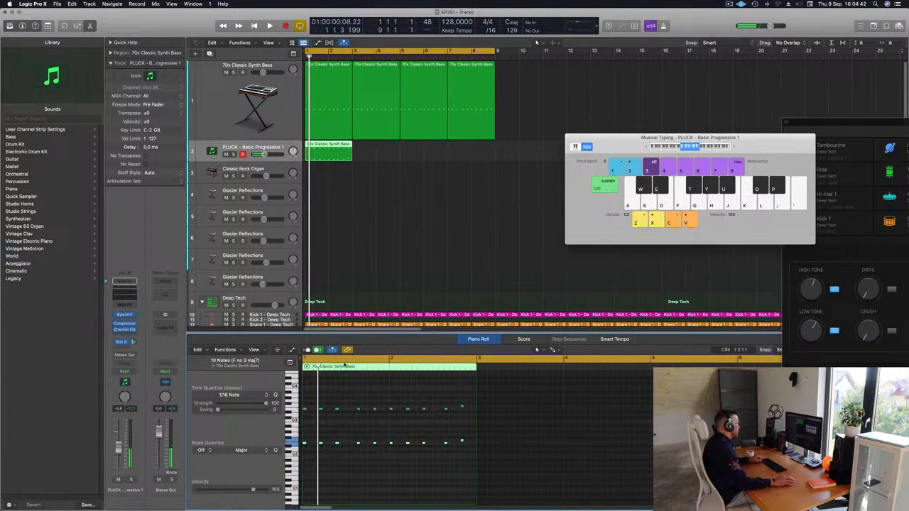
pyautogui.press('space')
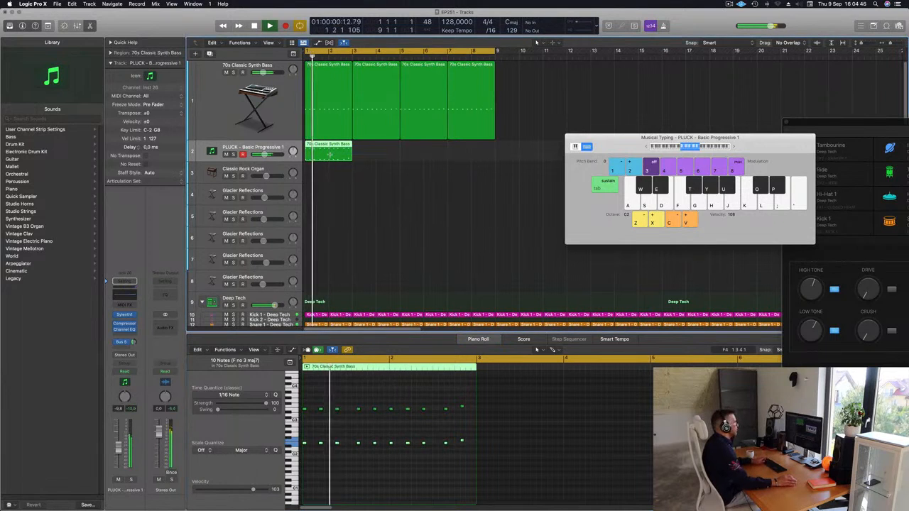
pyautogui.press('super+r')
pyautogui.press('super+r')
pyautogui.press('super+r')
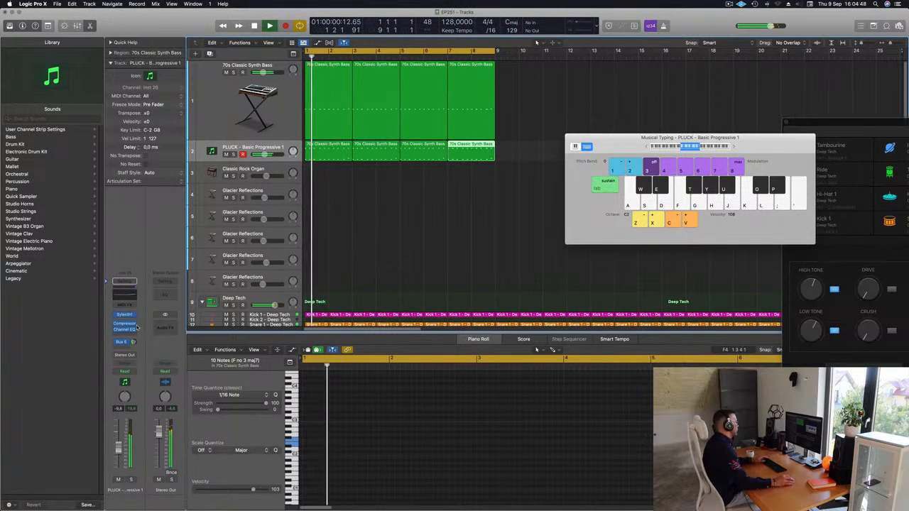
# Step: Open Sylenth1 on the pluck track and set its Delay Dry/Wet to about 65%
pyautogui.click(124, 315)
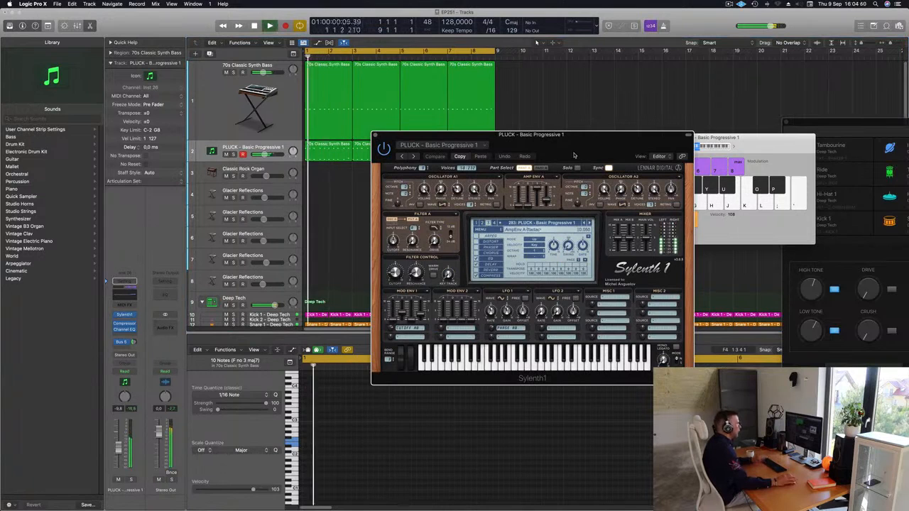
pyautogui.moveTo(578, 152); pyautogui.dragTo(552, 154)
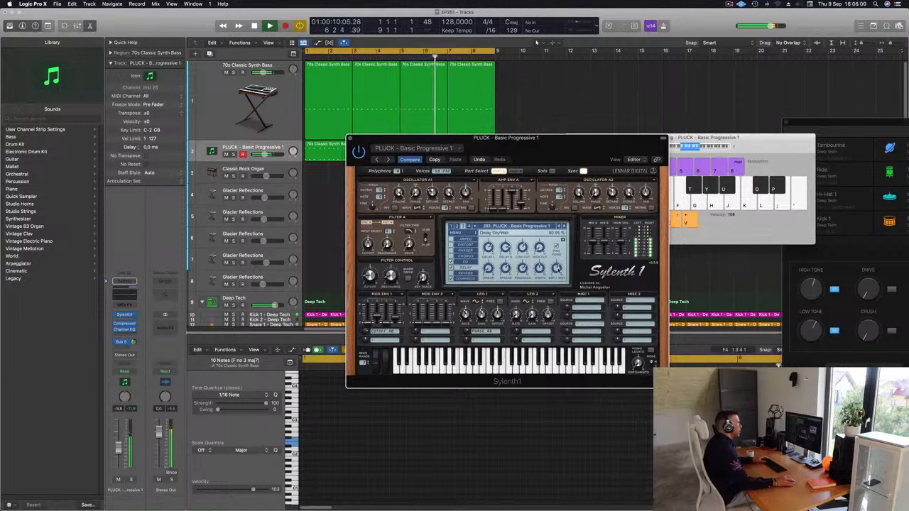
pyautogui.moveTo(576, 139)
pyautogui.mouseDown()
pyautogui.moveTo(501, 165)
pyautogui.moveTo(586, 144)
pyautogui.mouseUp()
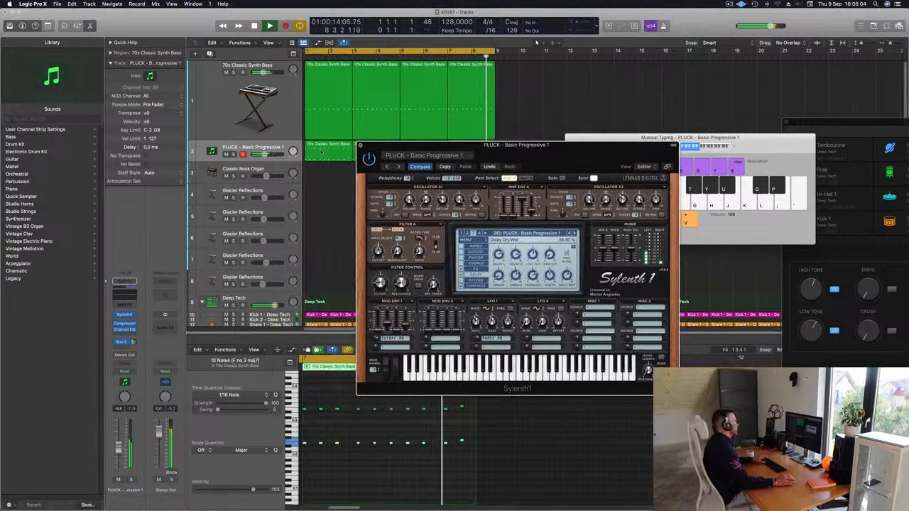
# Step: Close Sylenth1, open Alchemy on the 70s Classic Synth Bass track and lower its Cutoff to about 14%, moving the plug-in window aside
pyautogui.click(360, 145)
pyautogui.click(249, 100)
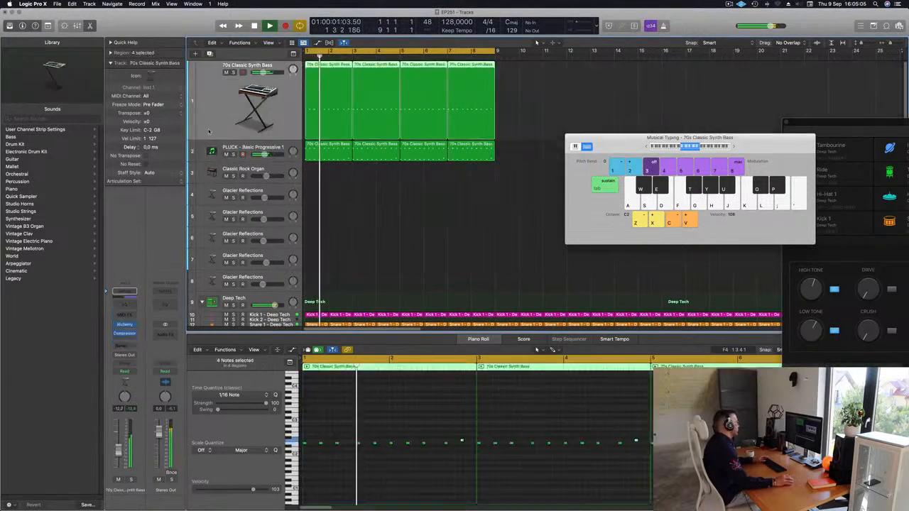
pyautogui.click(125, 324)
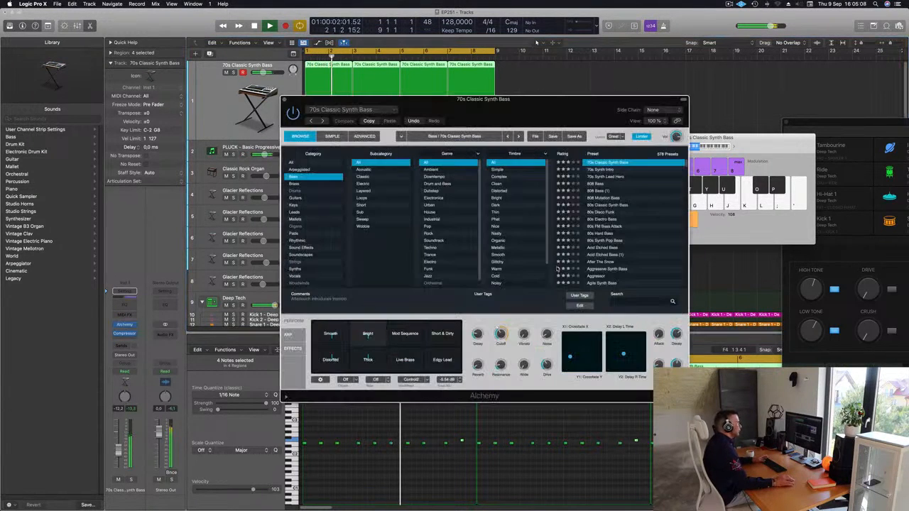
pyautogui.moveTo(500, 333); pyautogui.dragTo(500, 341)
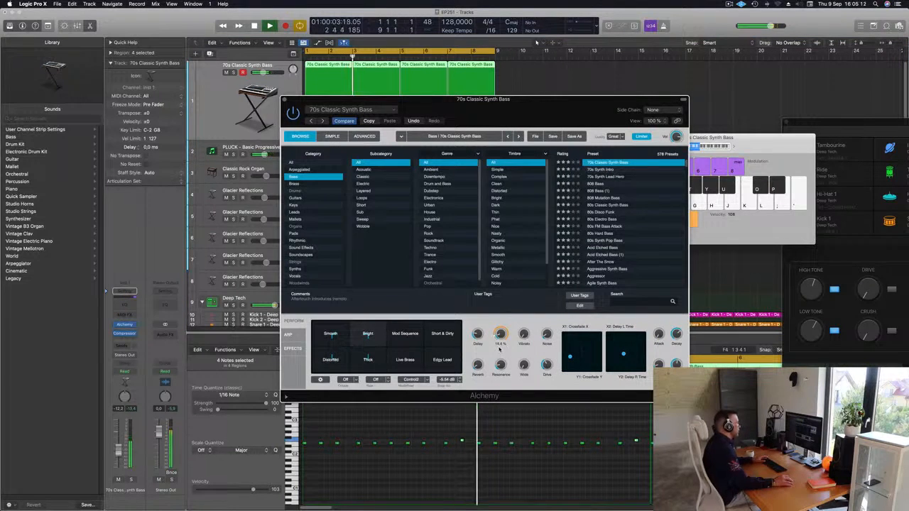
pyautogui.press('space')
pyautogui.press('space')
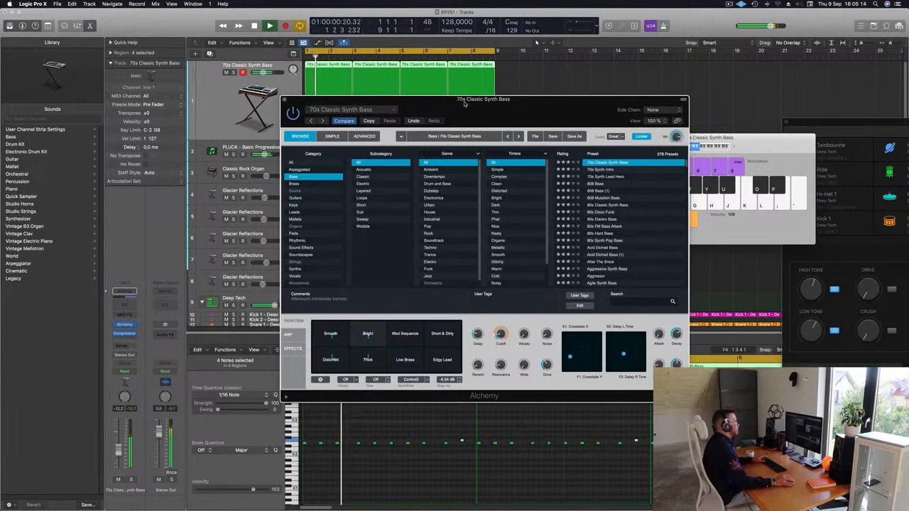
pyautogui.moveTo(465, 99); pyautogui.dragTo(846, 95)
# Step: Set the PLUCK - Basic Progressive 1 track's volume to about -13.2 dB
pyautogui.click(282, 145)
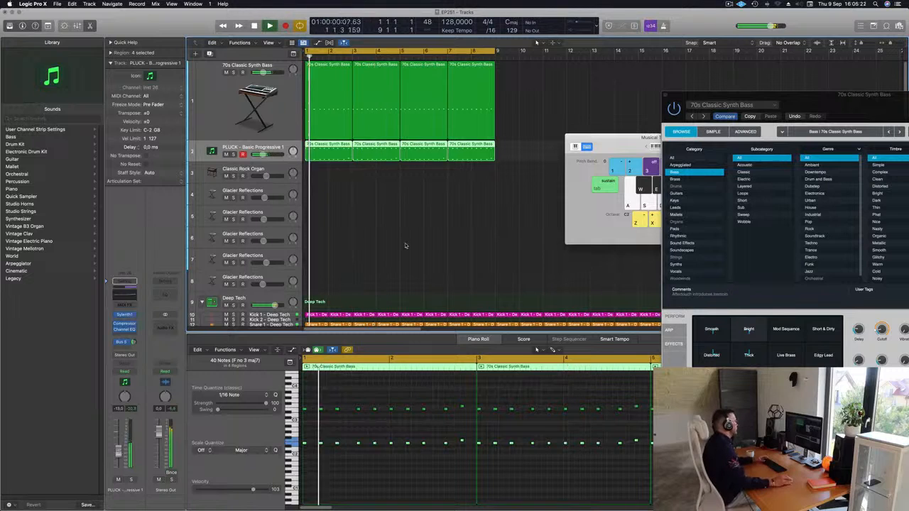
pyautogui.moveTo(119, 448); pyautogui.dragTo(119, 449)
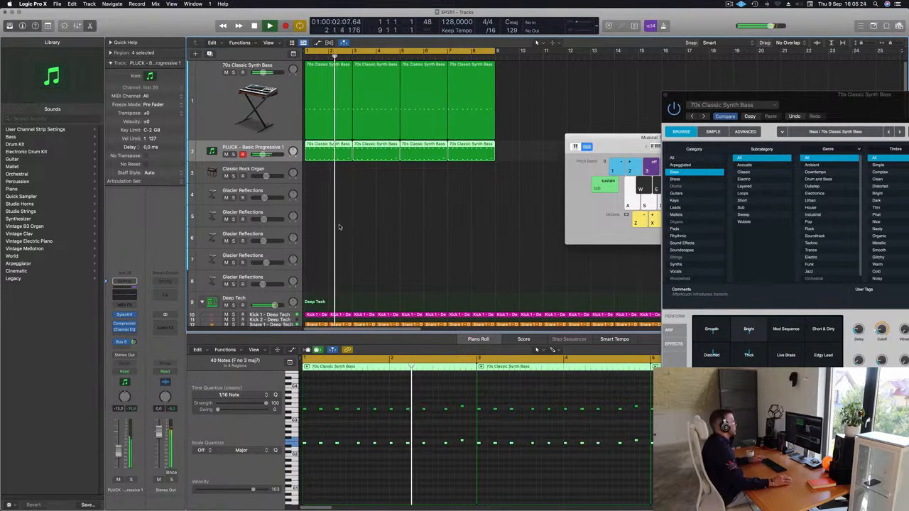
pyautogui.scroll(-1, 338, 228)
pyautogui.scroll(-2, 338, 228)
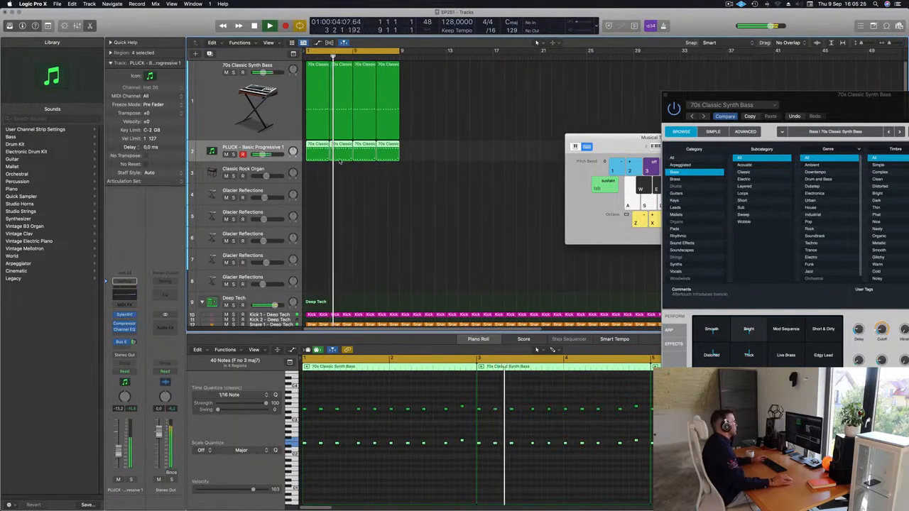
# Step: Open Vintage B3 on the Classic Rock Organ track and record a two-bar, four-note organ phrase starting at bar 5
pyautogui.click(225, 174)
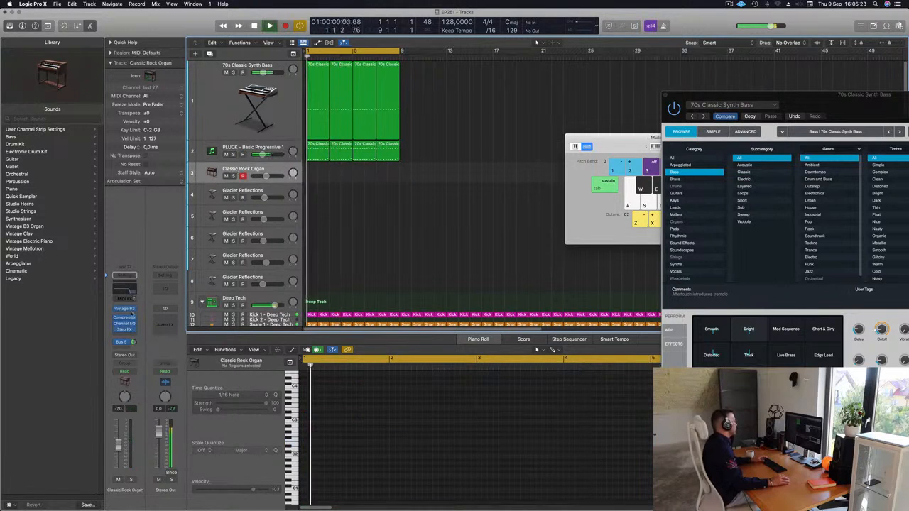
pyautogui.moveTo(471, 183); pyautogui.dragTo(564, 148)
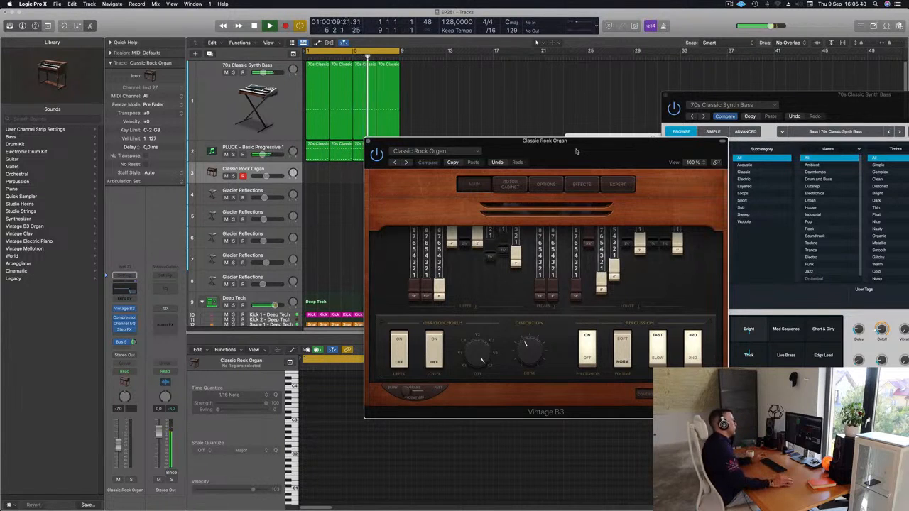
pyautogui.moveTo(580, 151); pyautogui.dragTo(652, 112)
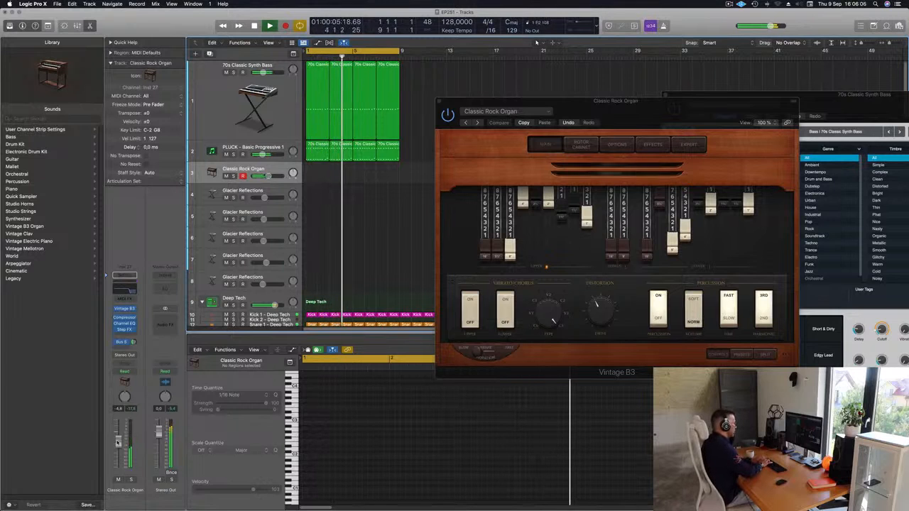
pyautogui.press('r')
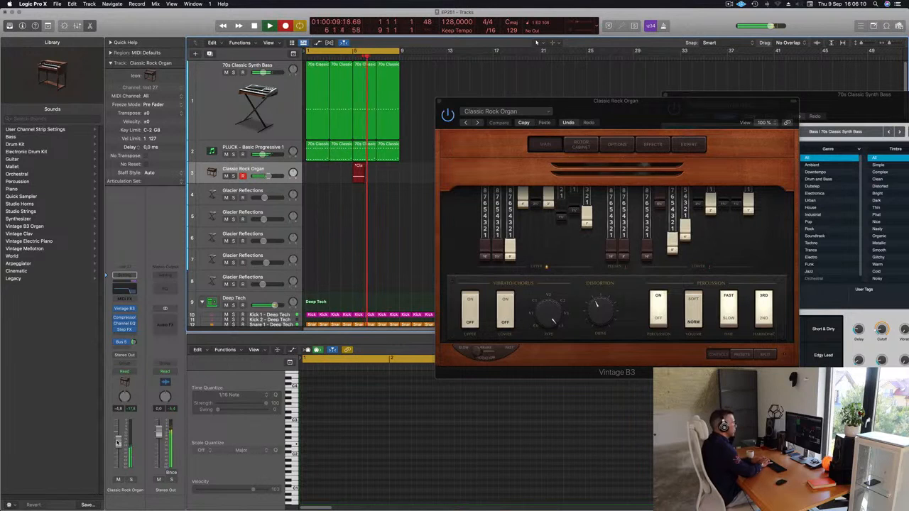
pyautogui.press('space')
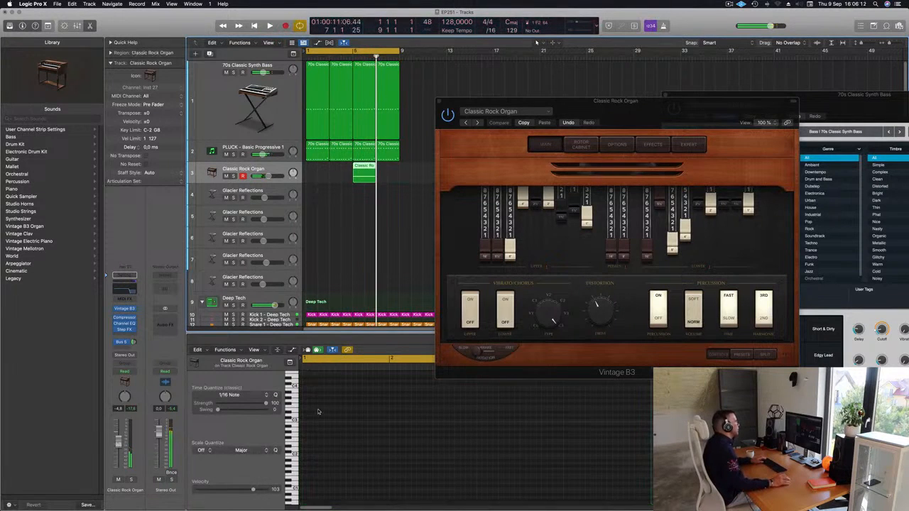
# Step: Move the organ region to bar 1, shift its last three notes later and extend the first note to meet the second
pyautogui.moveTo(359, 172); pyautogui.dragTo(312, 172)
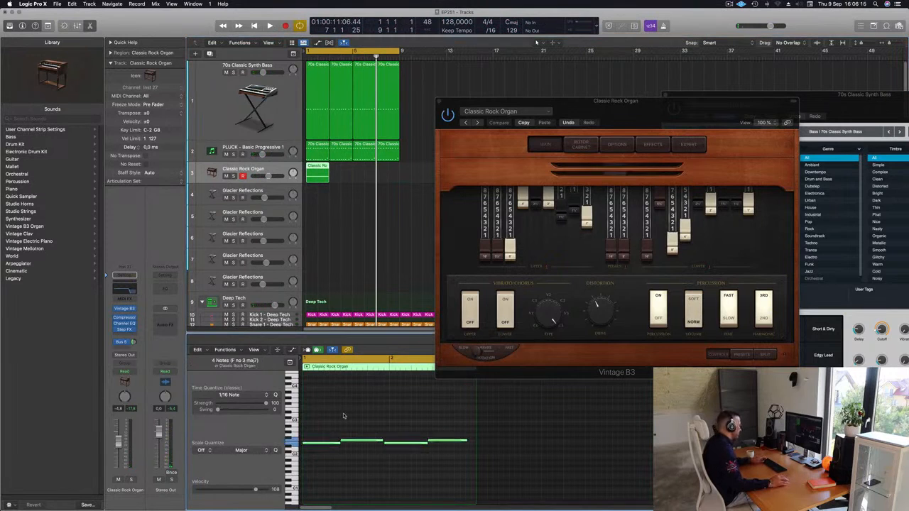
pyautogui.moveTo(343, 428); pyautogui.dragTo(457, 455)
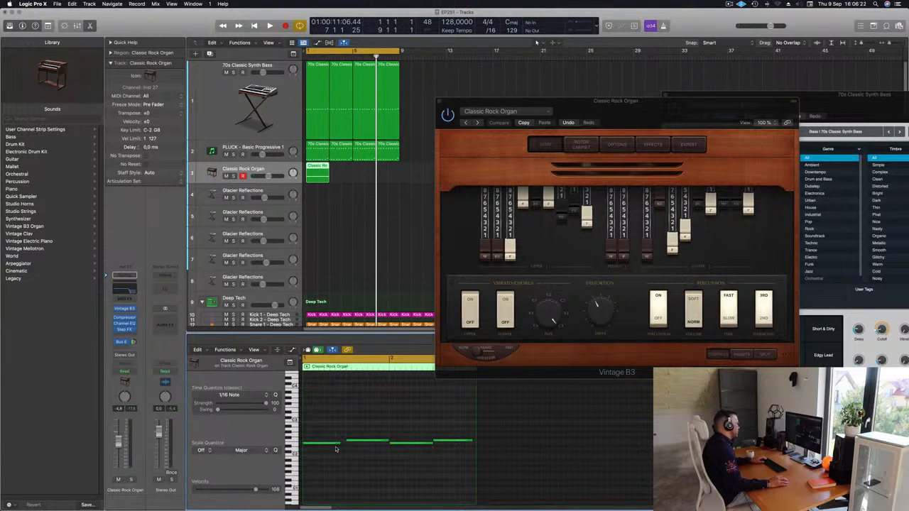
pyautogui.moveTo(339, 443); pyautogui.dragTo(346, 443)
pyautogui.click(366, 428)
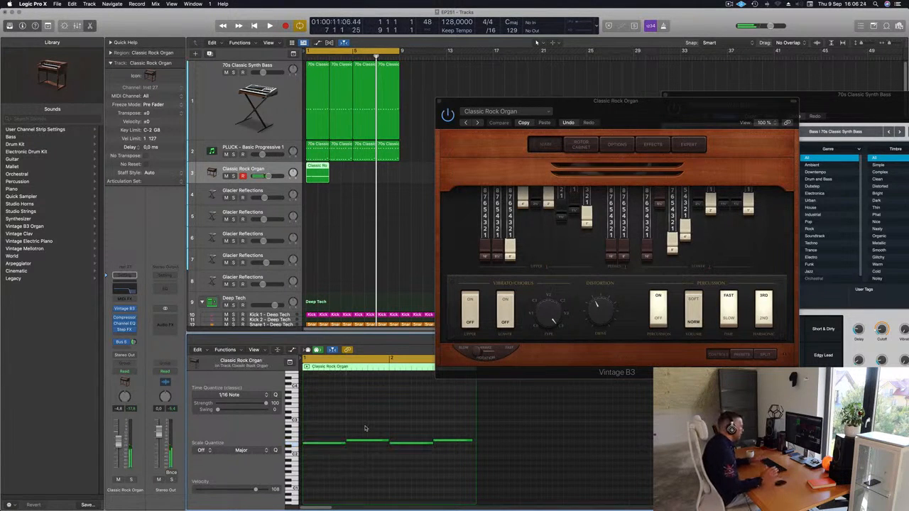
# Step: Repeat the organ region three times to fill the eight bars and bypass Step FX on the organ track during playback
pyautogui.press('Return')
pyautogui.press('space')
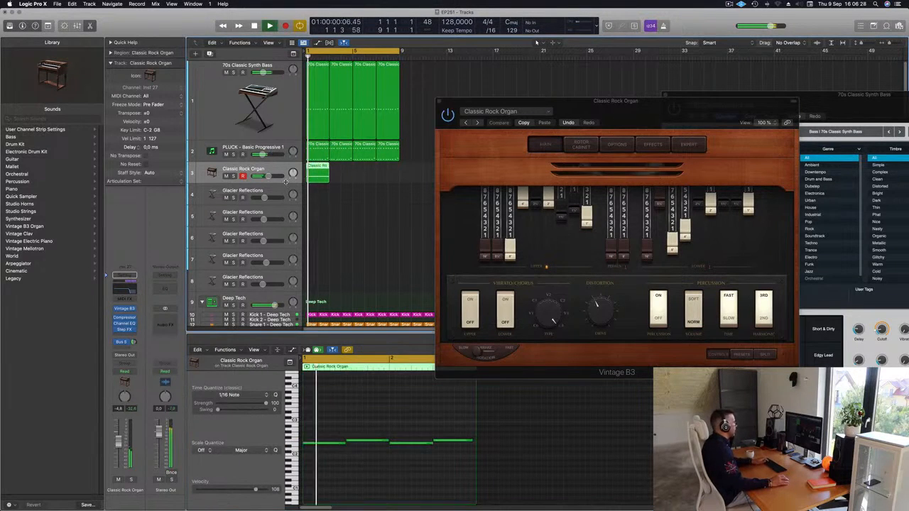
pyautogui.press('super+r')
pyautogui.press('super+r')
pyautogui.press('super+r')
pyautogui.click(273, 167)
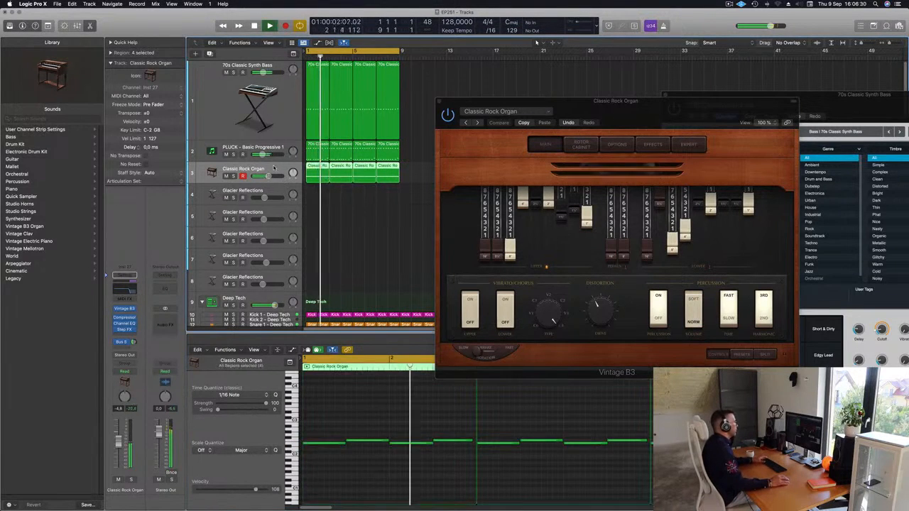
pyautogui.press('Return')
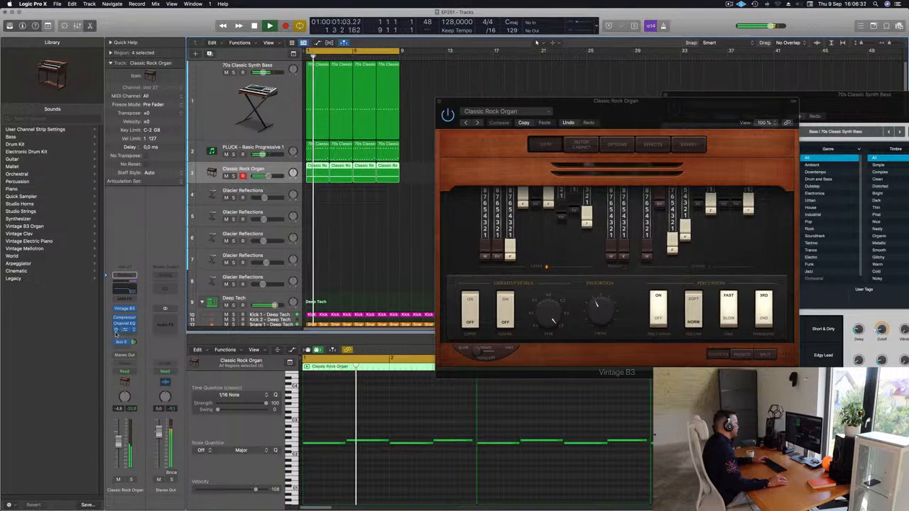
pyautogui.press('Return')
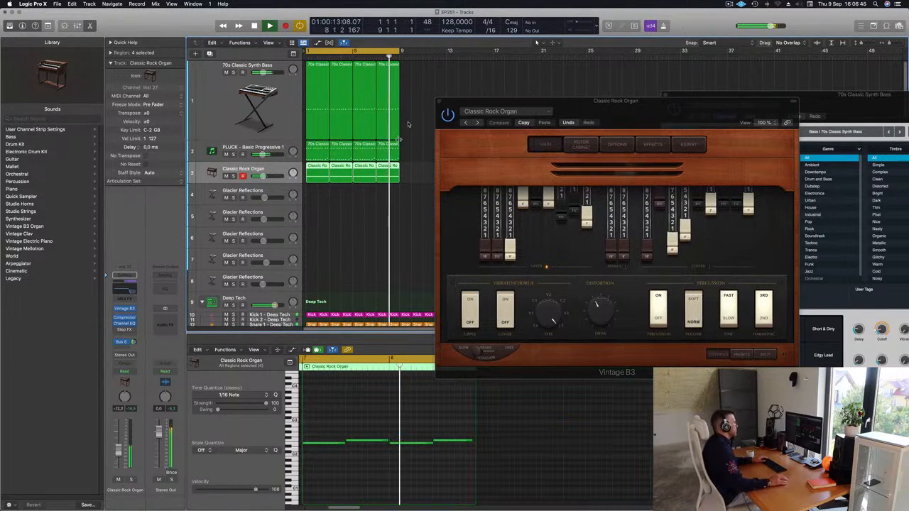
# Step: Switch Vintage B3 to the Far Off Organ preset, close it and set the organ's Bus 5 send to about -10.3 dB
pyautogui.click(478, 123)
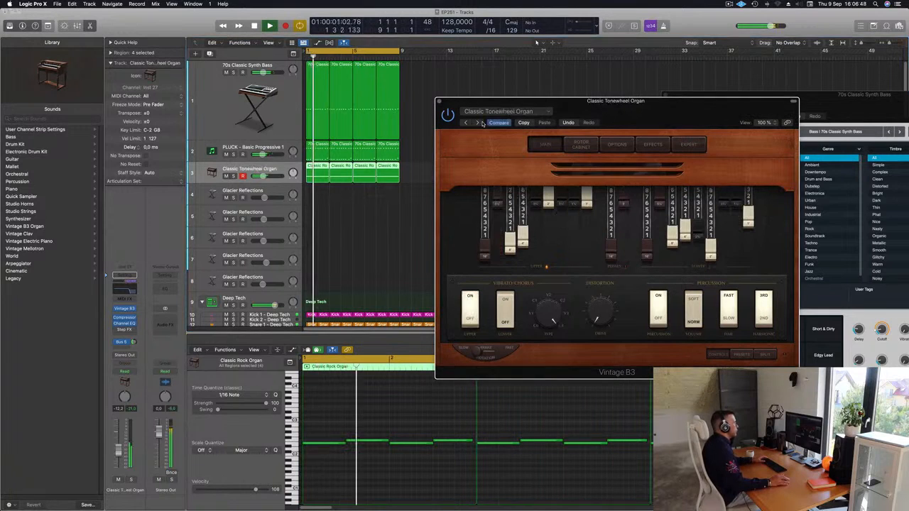
pyautogui.click(477, 123)
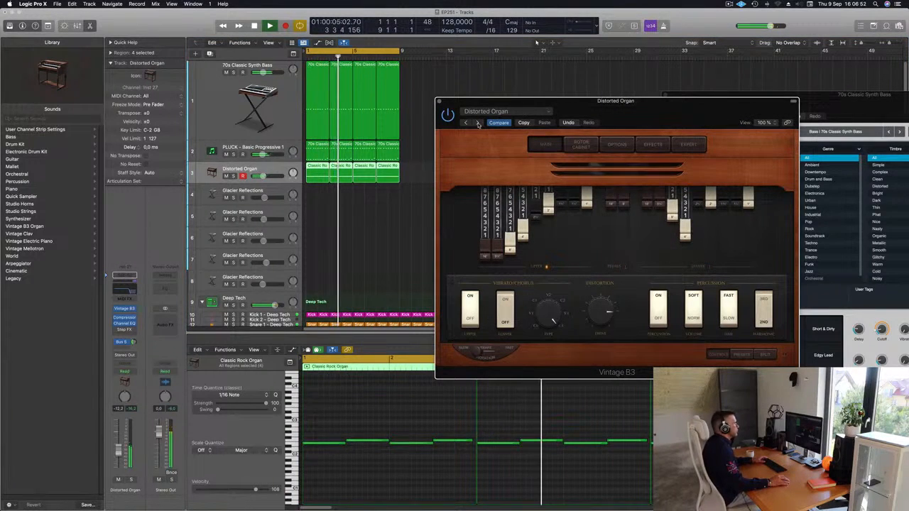
pyautogui.click(478, 123)
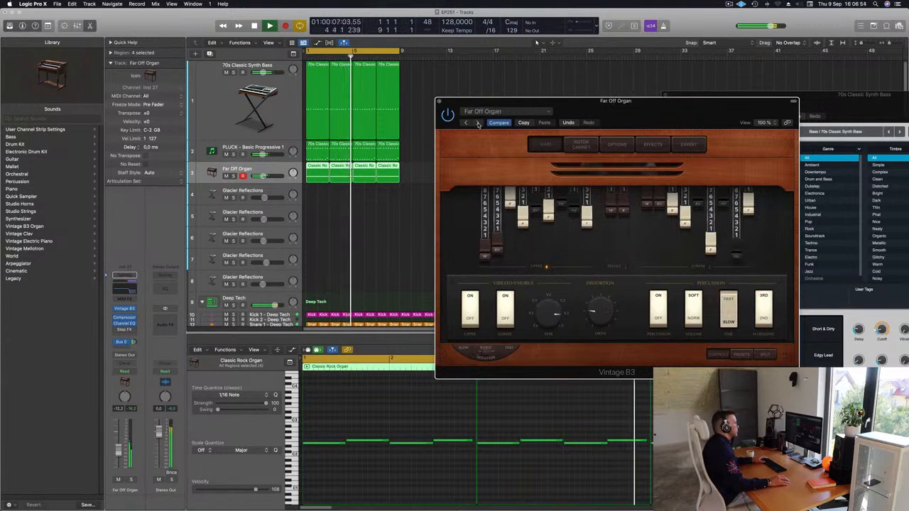
pyautogui.moveTo(613, 112)
pyautogui.mouseDown()
pyautogui.moveTo(524, 123)
pyautogui.moveTo(635, 121)
pyautogui.moveTo(617, 126)
pyautogui.mouseUp()
pyautogui.click(409, 117)
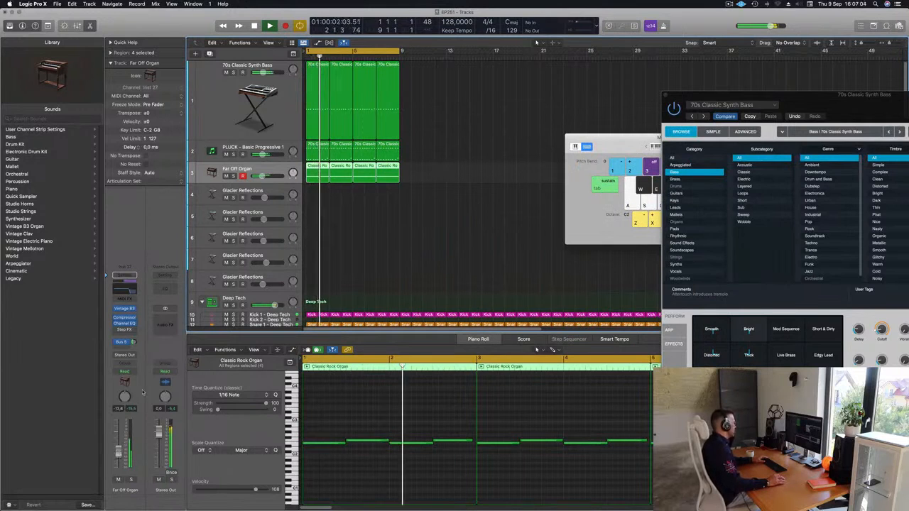
pyautogui.moveTo(133, 342); pyautogui.dragTo(132, 346)
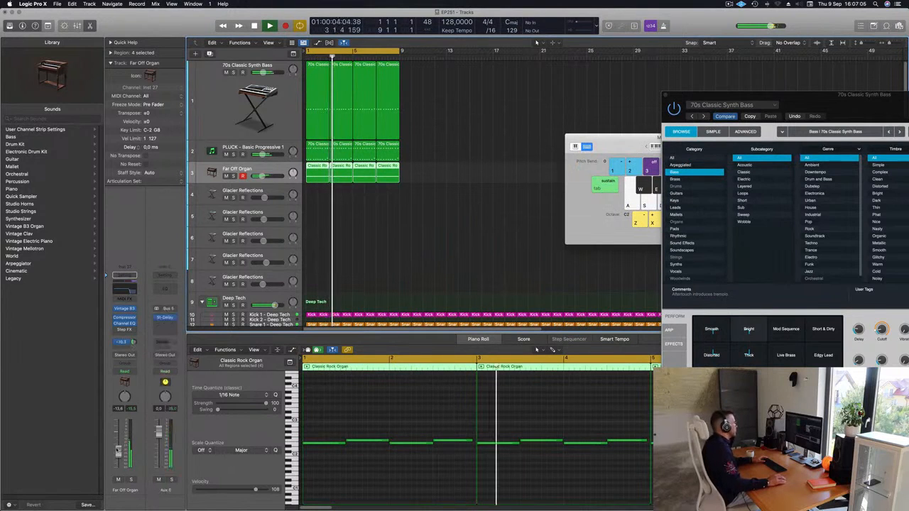
# Step: Open Alchemy on the first Glacier Reflections track, choose the Glacial Bells snapshot and raise the track's volume to about -7.8 dB
pyautogui.click(291, 194)
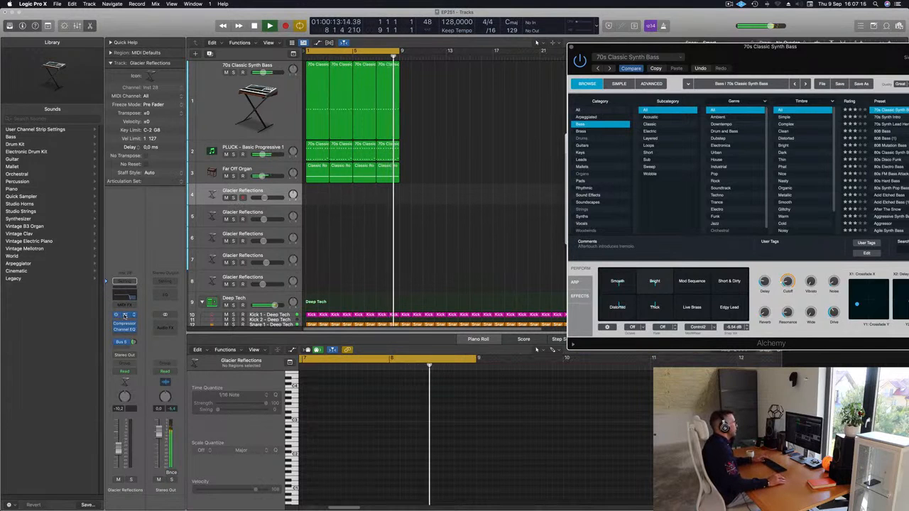
pyautogui.click(124, 316)
pyautogui.moveTo(528, 112); pyautogui.dragTo(414, 165)
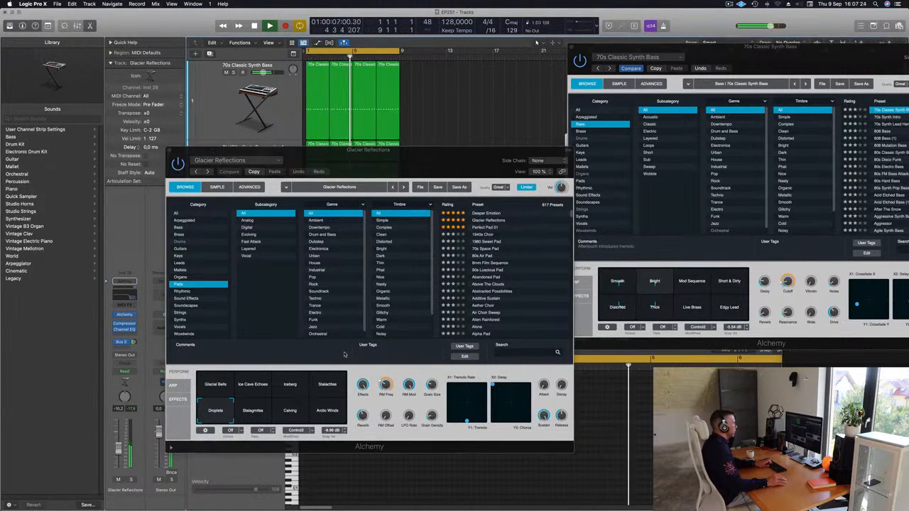
pyautogui.scroll(-3, 473, 277)
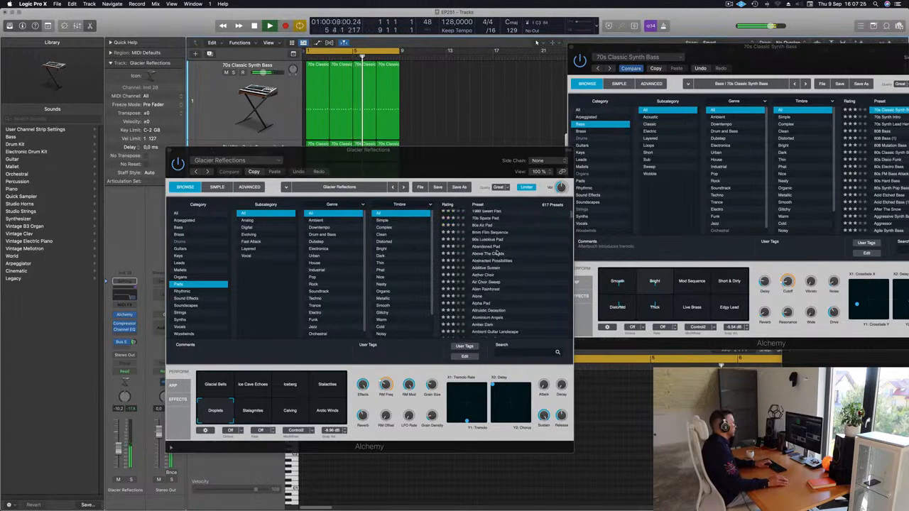
pyautogui.click(250, 416)
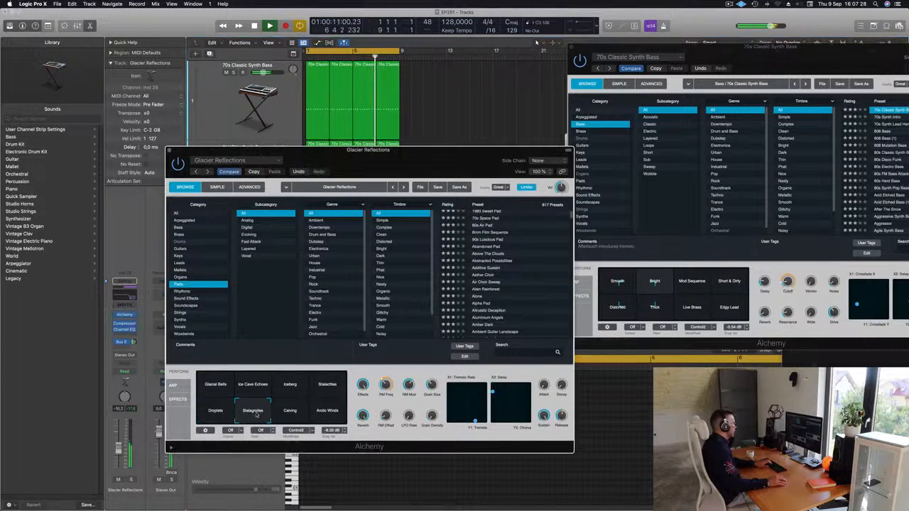
pyautogui.click(211, 385)
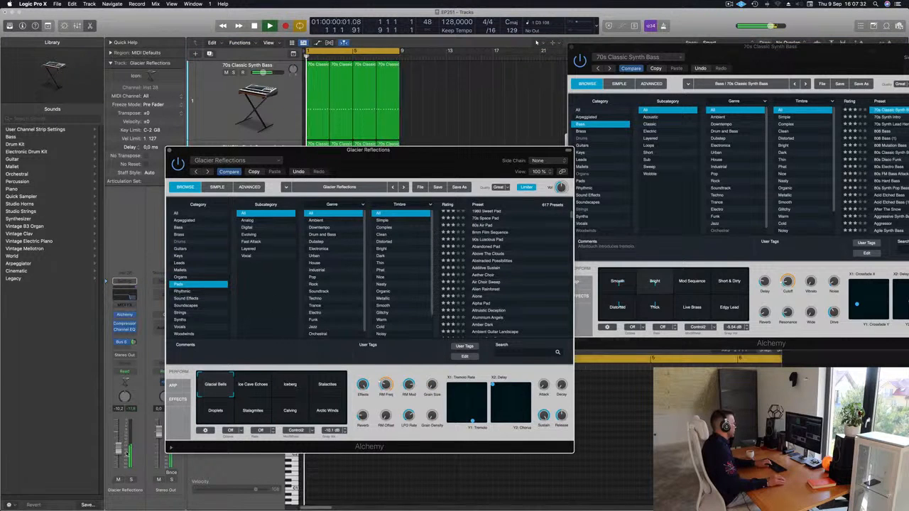
pyautogui.click(118, 447)
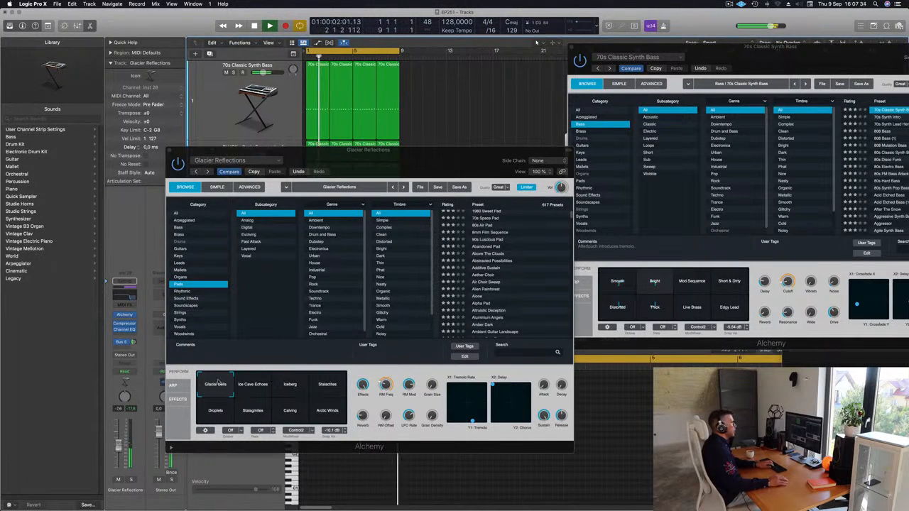
# Step: Rearrange the Musical Typing and Alchemy windows and record a pad part on the first Glacier Reflections track
pyautogui.press('super+k')
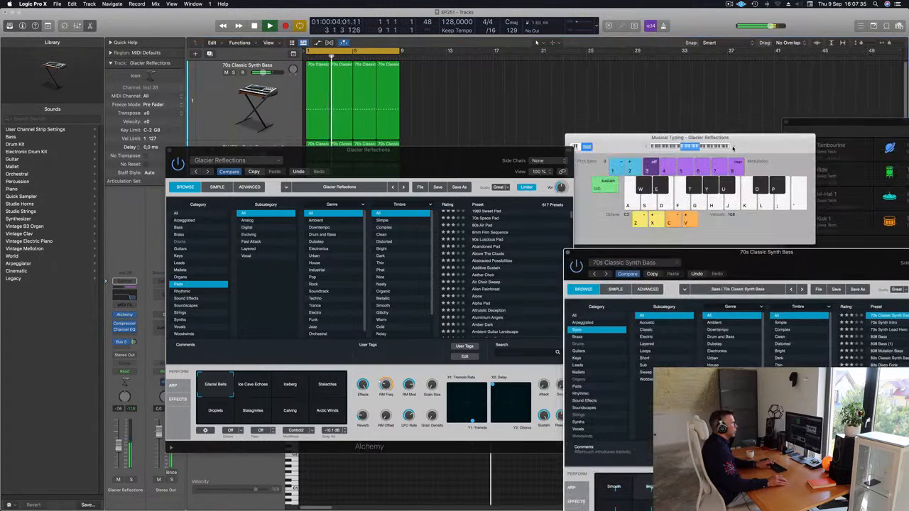
pyautogui.moveTo(733, 148); pyautogui.dragTo(731, 96)
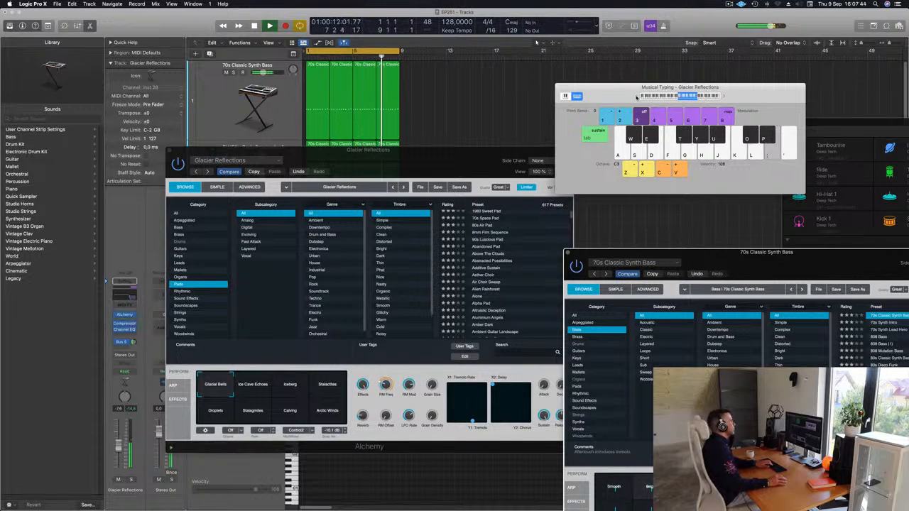
pyautogui.moveTo(407, 162); pyautogui.dragTo(732, 157)
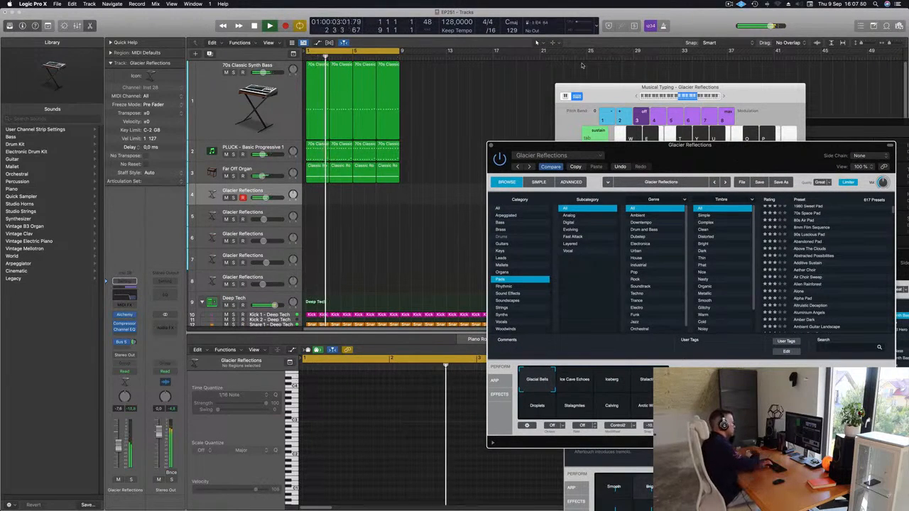
pyautogui.press('r')
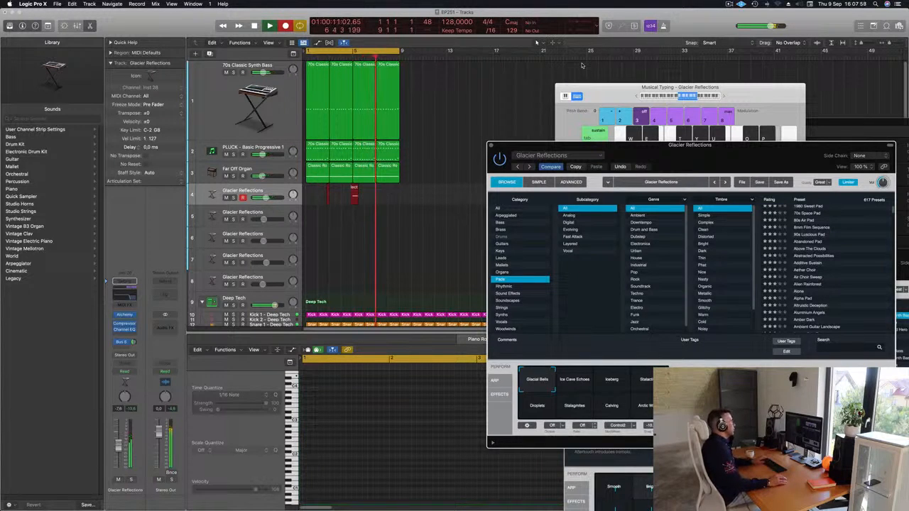
pyautogui.press('space')
# Step: Move the recorded Glacier Reflections regions to bar 1 and delete the unwanted take
pyautogui.moveTo(350, 190)
pyautogui.mouseDown()
pyautogui.moveTo(331, 193)
pyautogui.moveTo(342, 194)
pyautogui.mouseUp()
pyautogui.press('Delete')
pyautogui.press('Return')
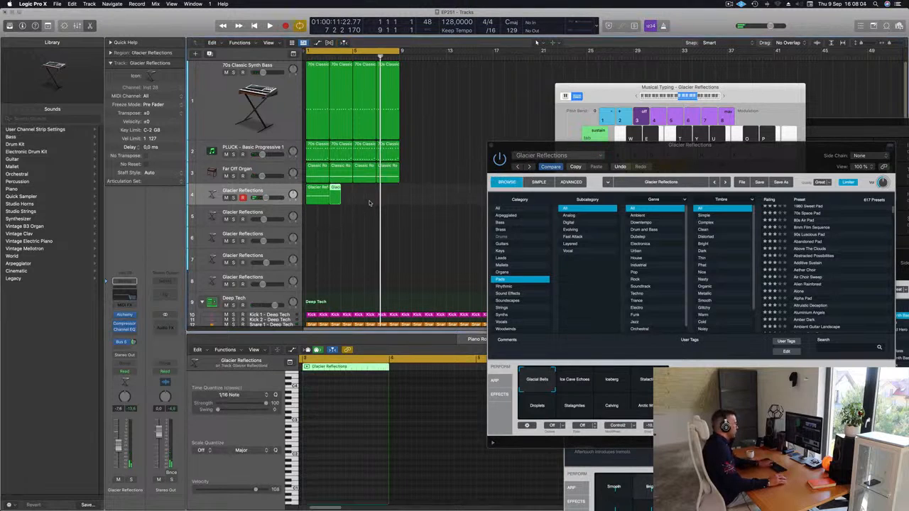
# Step: In the Piano Roll, shorten the first note of the first Glacier Reflections region and start the second note midway through bar 1
pyautogui.click(314, 195)
pyautogui.click(338, 403)
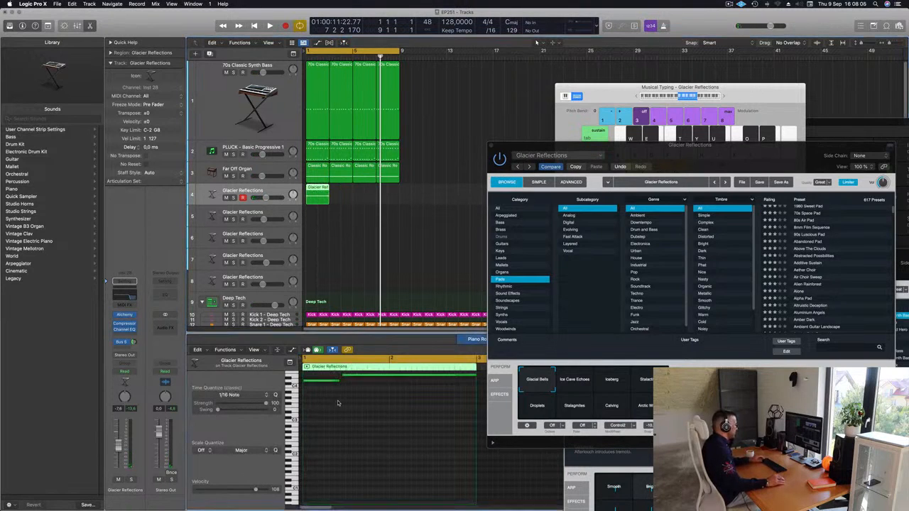
pyautogui.scroll(2, 345, 394)
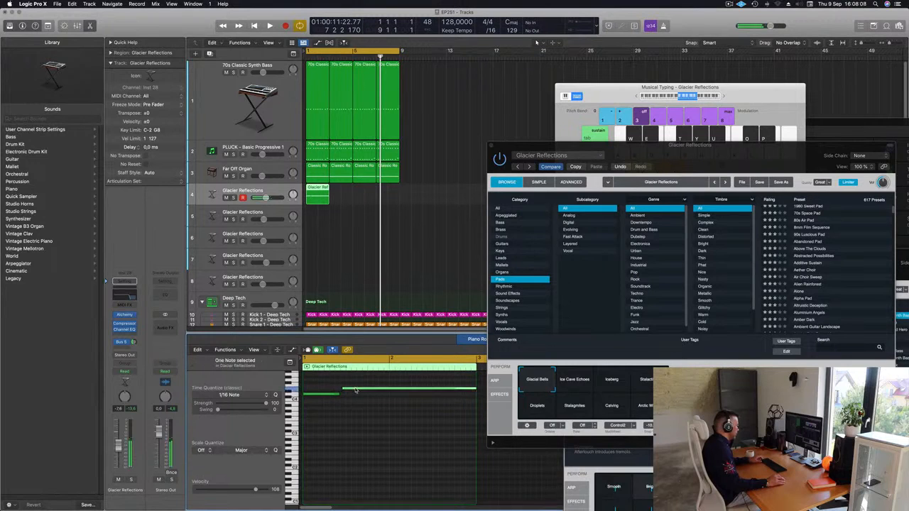
pyautogui.moveTo(356, 390); pyautogui.dragTo(350, 406)
pyautogui.click(360, 408)
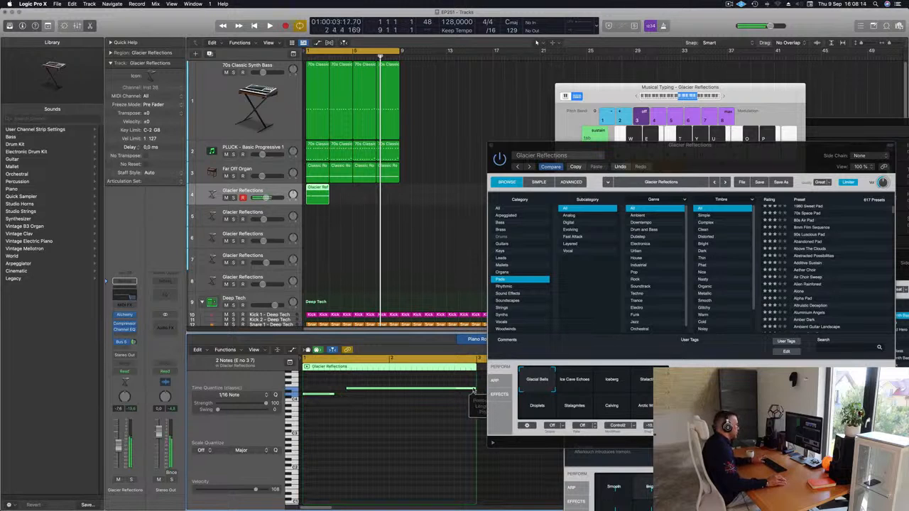
# Step: Play the arrangement and audition Ice Cave Echoes in Alchemy, settling on the Iceberg snapshot for the first Glacier Reflections track
pyautogui.click(395, 421)
pyautogui.press('space')
pyautogui.press('super+Left')
pyautogui.press('super+Left')
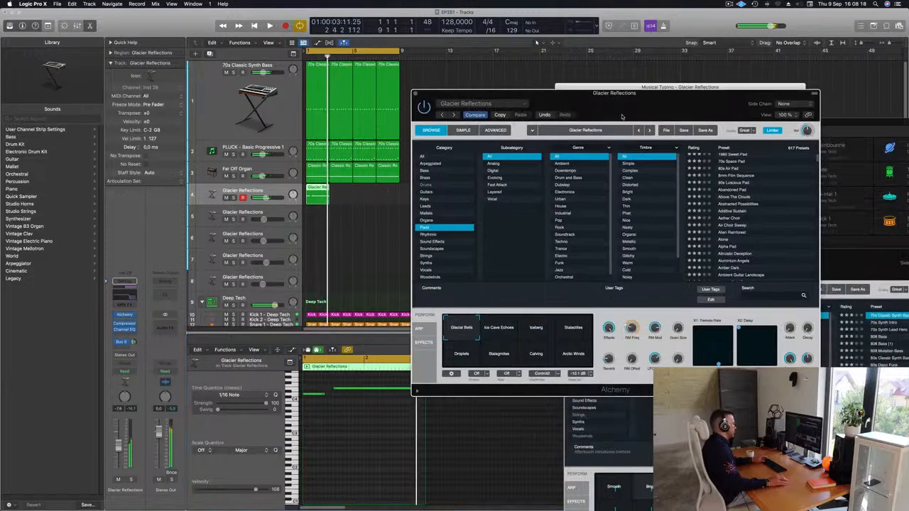
pyautogui.click(497, 331)
pyautogui.click(535, 331)
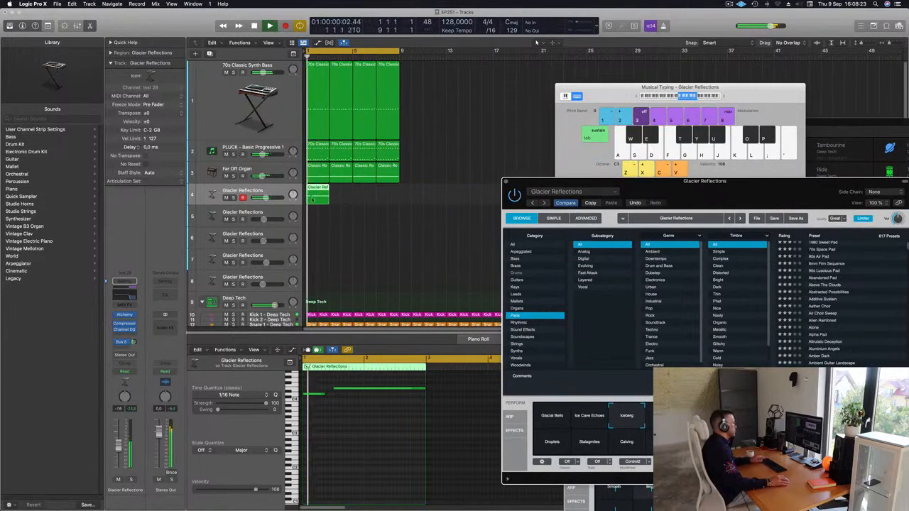
# Step: Copy the Glacier Reflections region from bar 1 to bar 5 on the same track
pyautogui.click(319, 189)
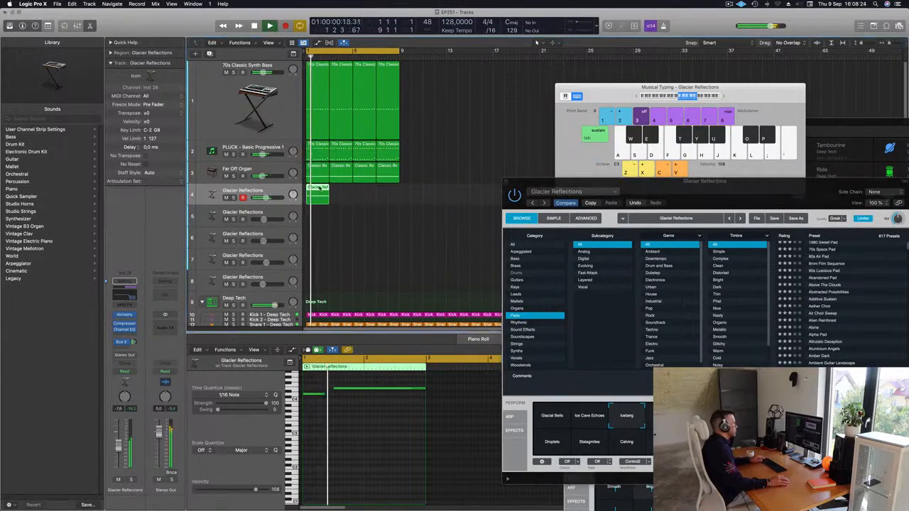
pyautogui.moveTo(323, 190); pyautogui.dragTo(365, 191)
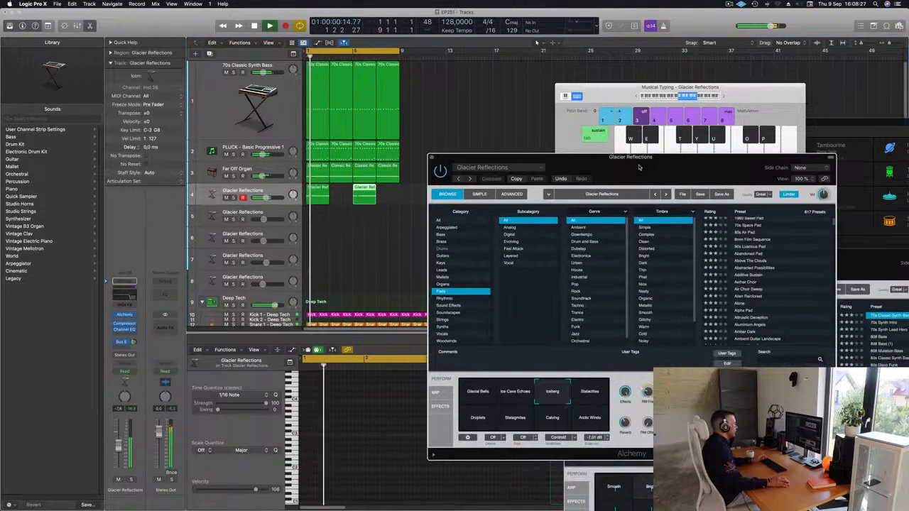
# Step: Tweak Alchemy's Effects, RM Freq and RM Mod controls for the Iceberg snapshot while the loop plays
pyautogui.moveTo(664, 165); pyautogui.dragTo(610, 165)
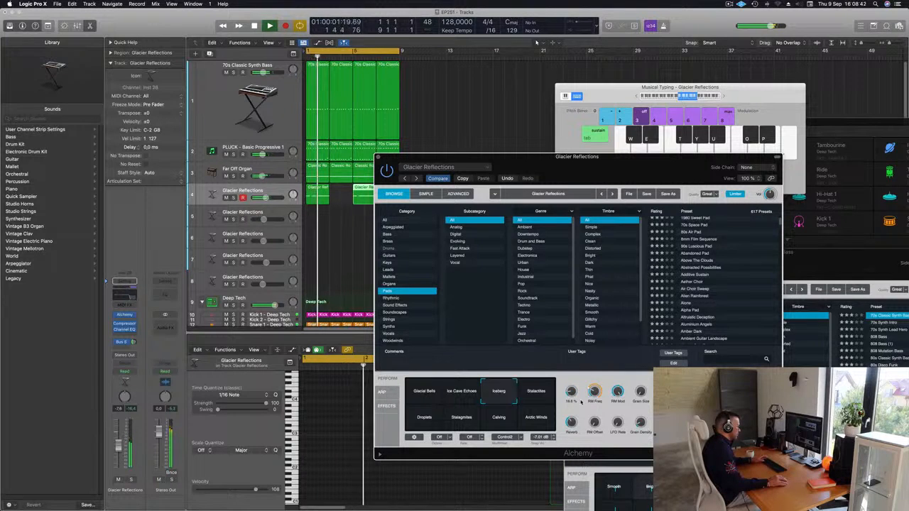
pyautogui.press('space')
pyautogui.moveTo(641, 156); pyautogui.dragTo(693, 107)
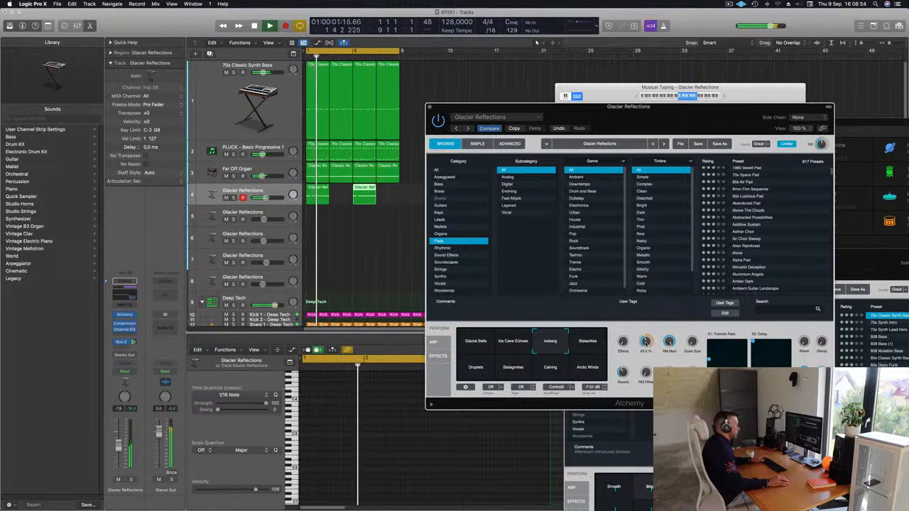
pyautogui.press('Return')
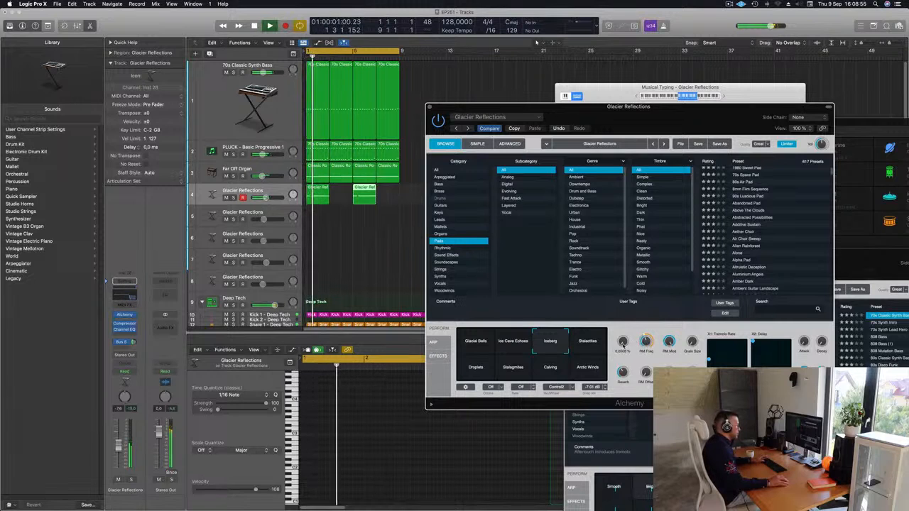
pyautogui.press('Return')
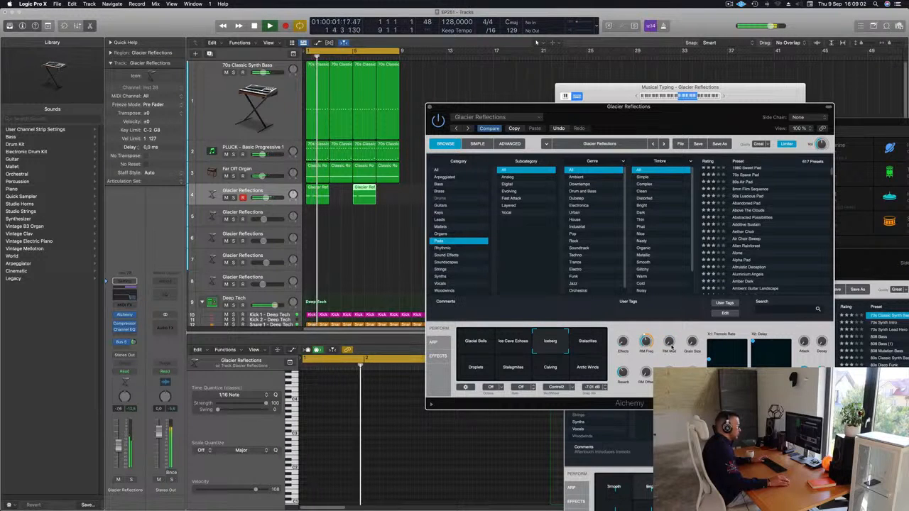
pyautogui.press('Return')
pyautogui.moveTo(669, 344); pyautogui.dragTo(669, 346)
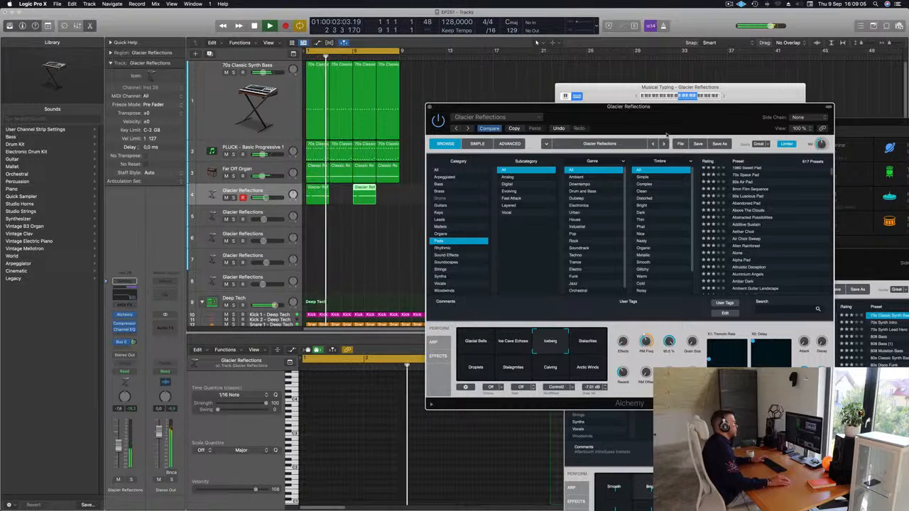
pyautogui.moveTo(678, 107); pyautogui.dragTo(606, 203)
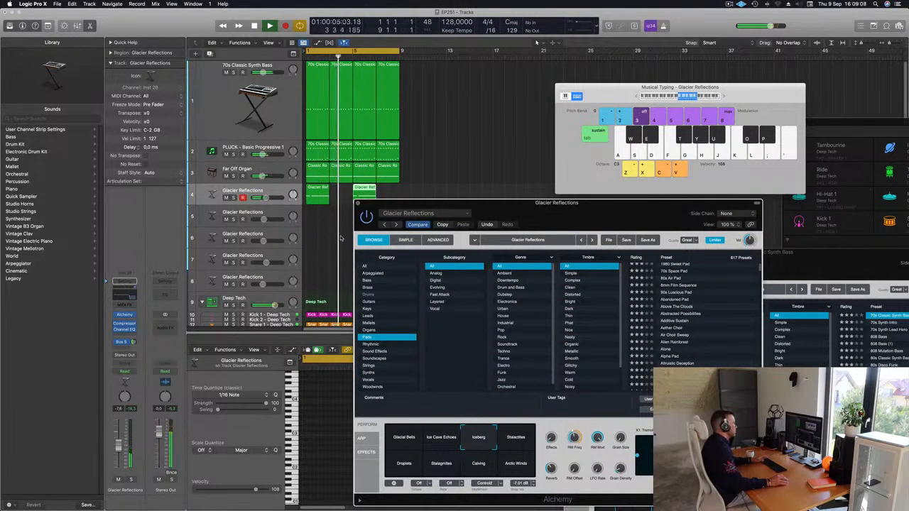
# Step: Add a Bus 6 send to the first Glacier Reflections channel and raise its send level during playback
pyautogui.click(134, 343)
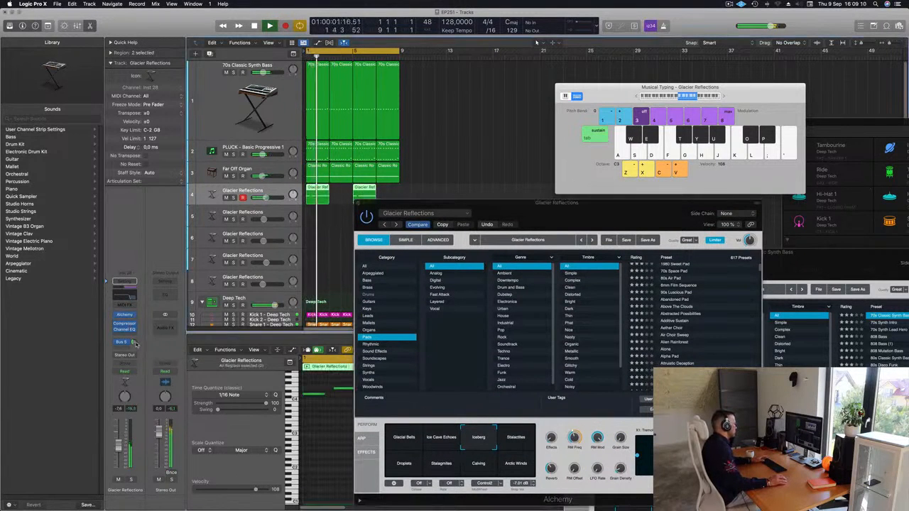
pyautogui.click(131, 344)
pyautogui.moveTo(120, 358)
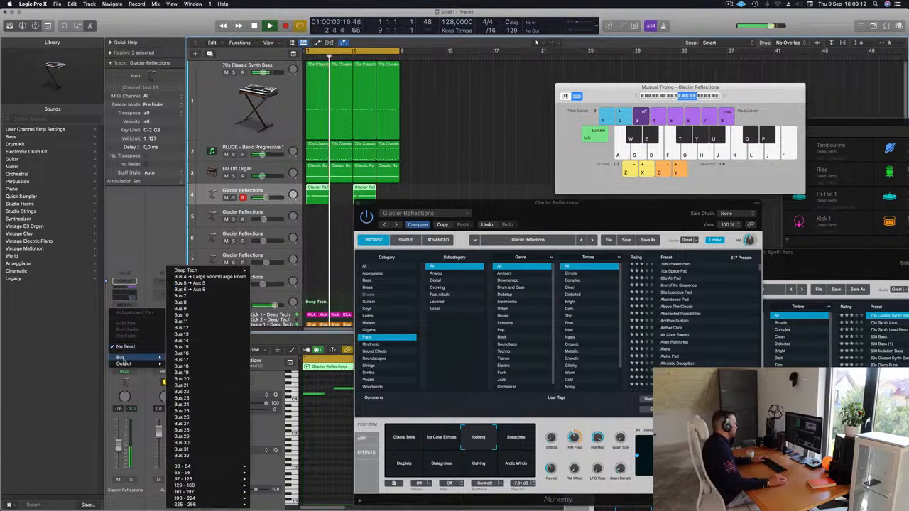
pyautogui.click(210, 290)
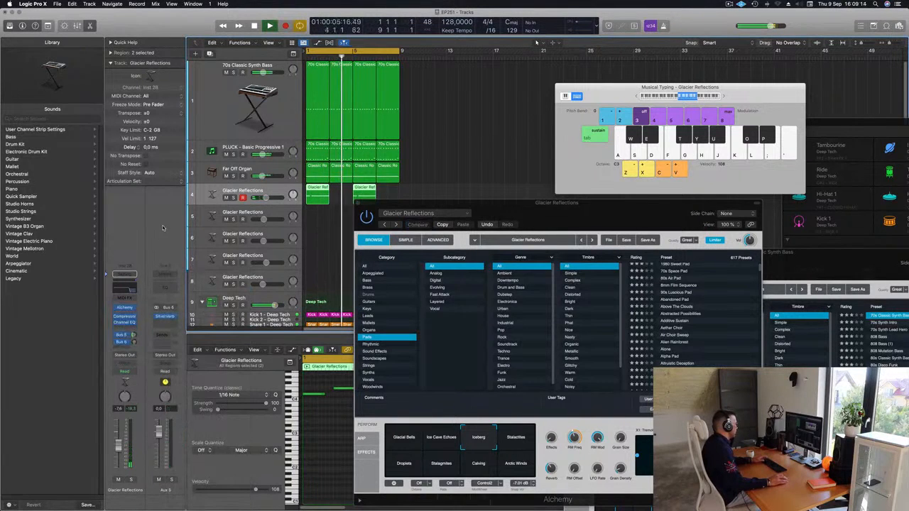
pyautogui.press('space')
pyautogui.press('space')
pyautogui.moveTo(134, 342); pyautogui.dragTo(135, 326)
pyautogui.press('space')
pyautogui.press('space')
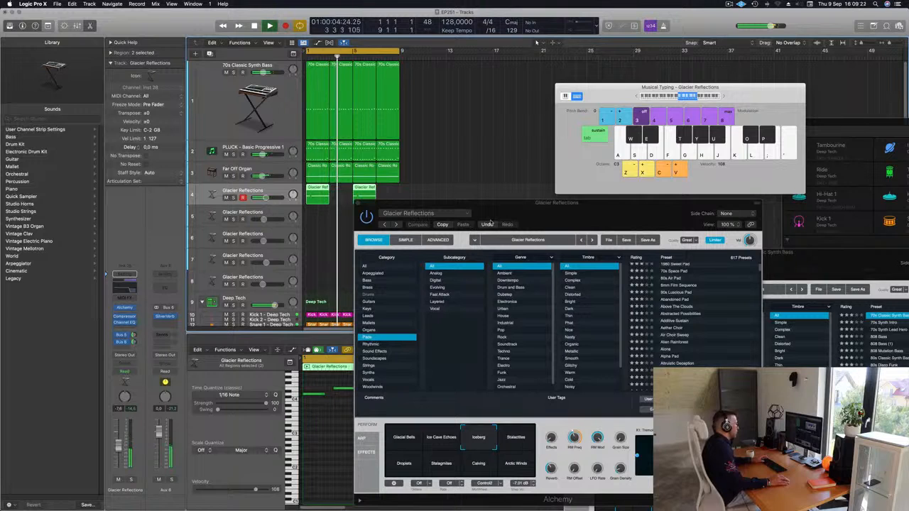
# Step: Close the Glacier Reflections Alchemy window and lower the track's volume to about -11.4 dB
pyautogui.moveTo(444, 206); pyautogui.dragTo(346, 203)
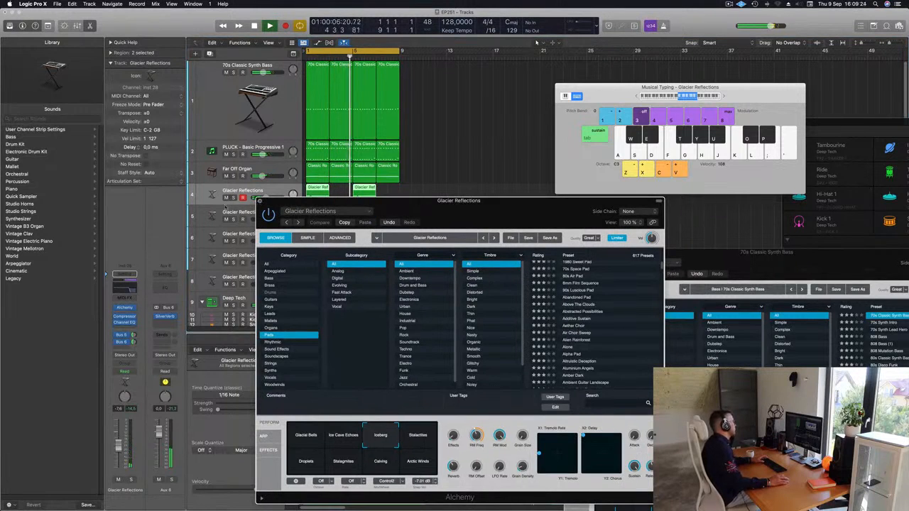
pyautogui.click(261, 201)
pyautogui.press('space')
pyautogui.press('space')
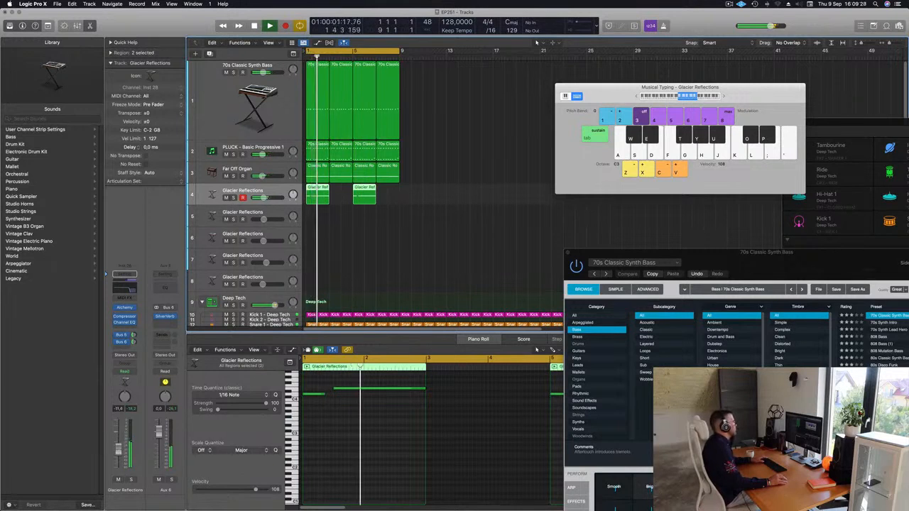
# Step: Repeat all bass, pluck, organ and pad regions three times up to bar 33 and extend the cycle range to match
pyautogui.click(458, 226)
pyautogui.press('space')
pyautogui.press('space')
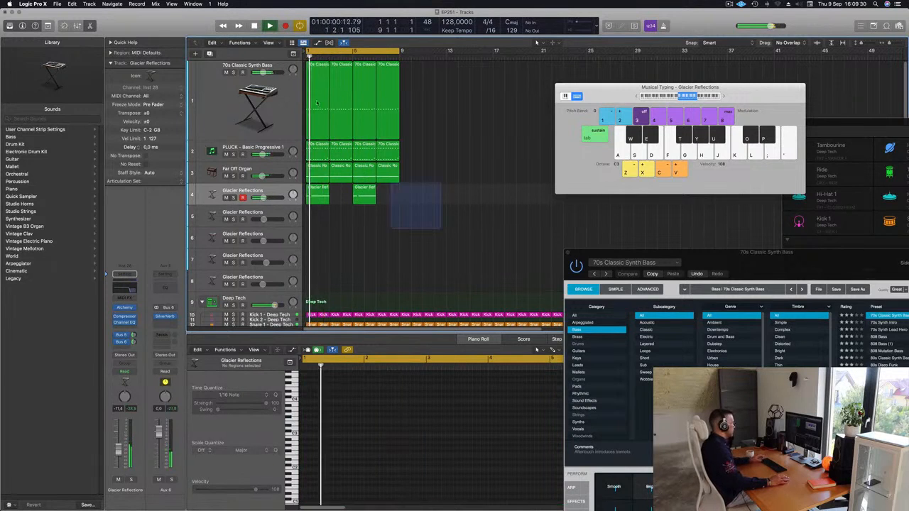
pyautogui.moveTo(377, 169); pyautogui.dragTo(315, 101)
pyautogui.press('super+r')
pyautogui.press('super+r')
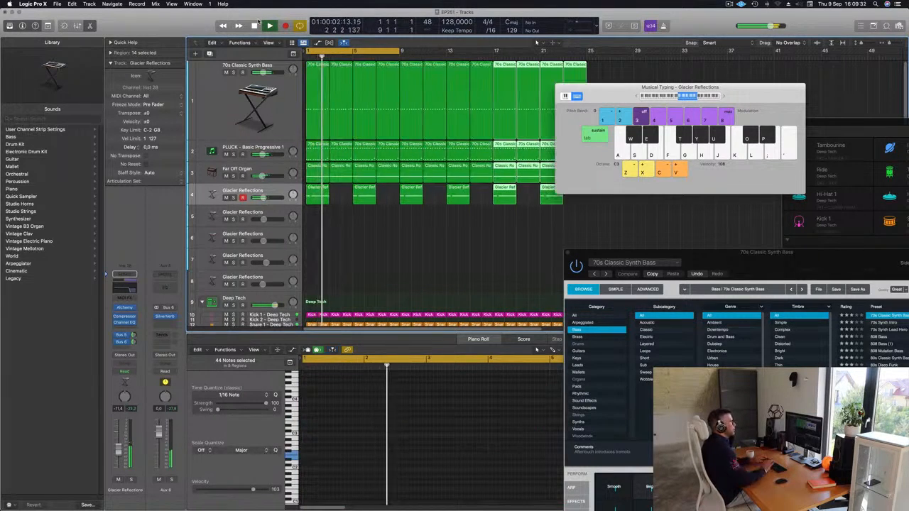
pyautogui.press('super+r')
pyautogui.moveTo(599, 97); pyautogui.dragTo(803, 117)
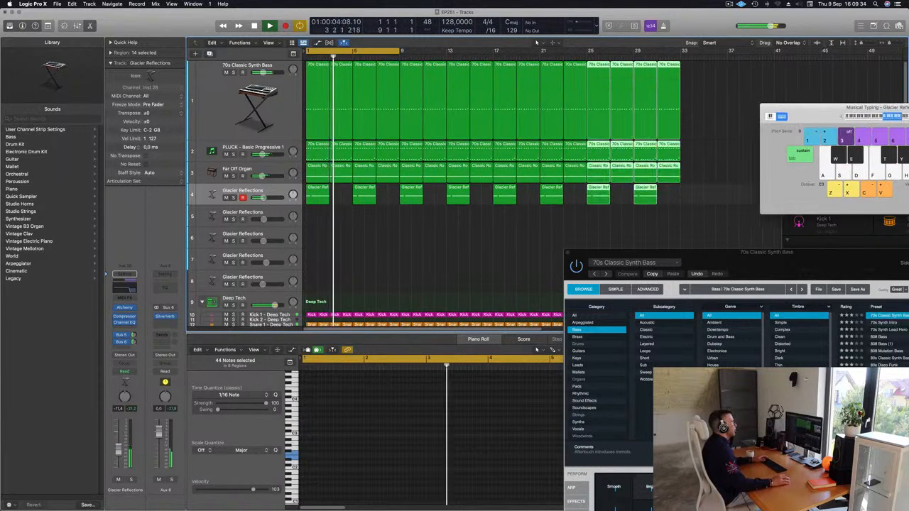
pyautogui.moveTo(399, 50); pyautogui.dragTo(681, 54)
# Step: Open the Compressor and Alchemy on the 70s Classic Synth Bass track, fine-tune Alchemy's Cutoff and close both plug-in windows
pyautogui.click(204, 107)
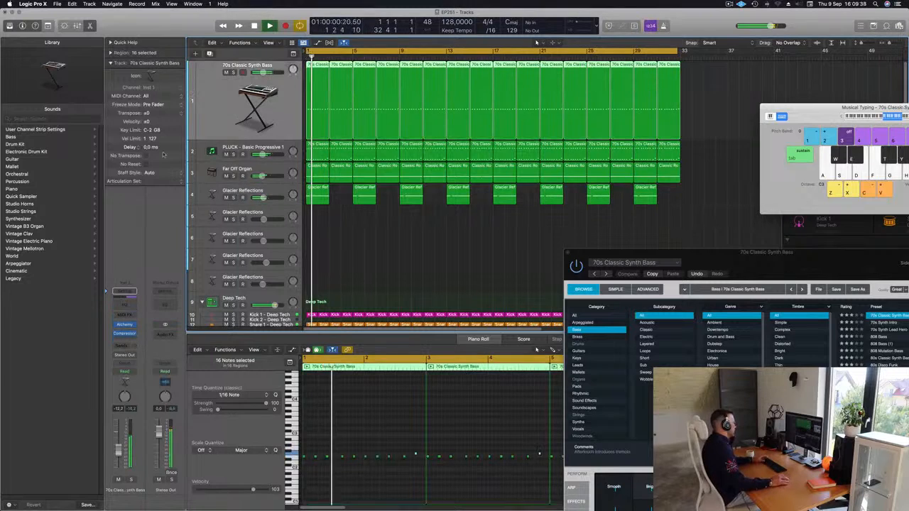
pyautogui.click(124, 334)
pyautogui.click(124, 324)
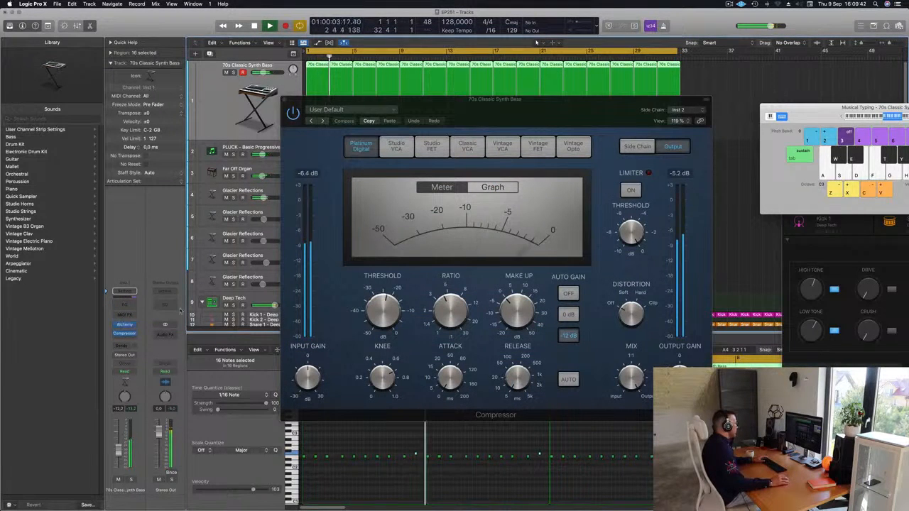
pyautogui.click(124, 324)
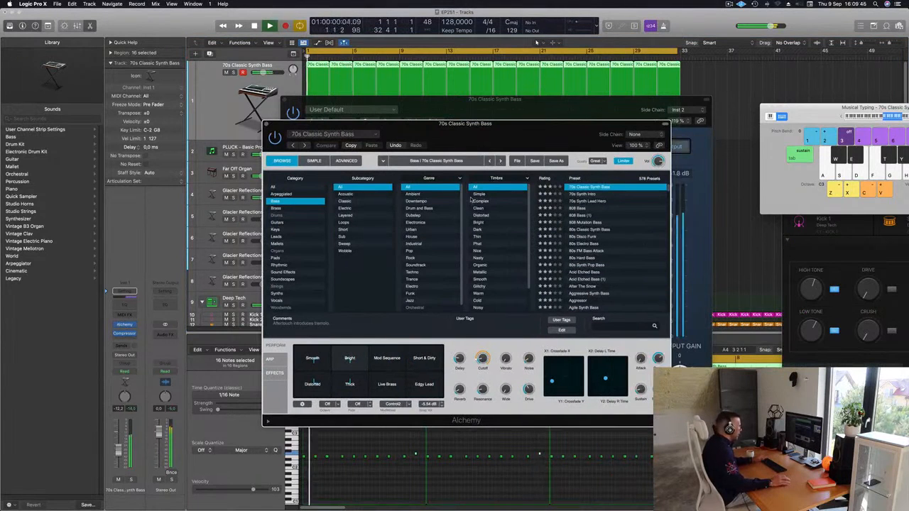
pyautogui.moveTo(480, 359); pyautogui.dragTo(481, 363)
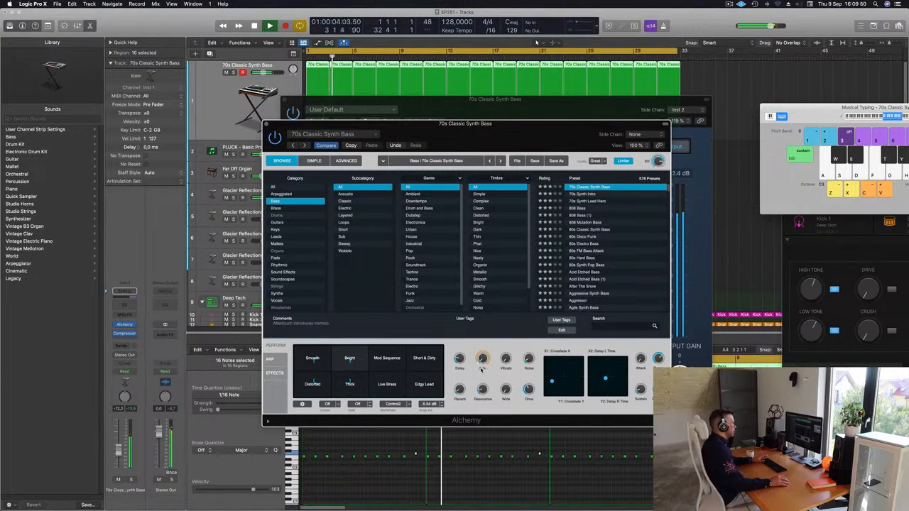
pyautogui.moveTo(271, 126); pyautogui.dragTo(226, 189)
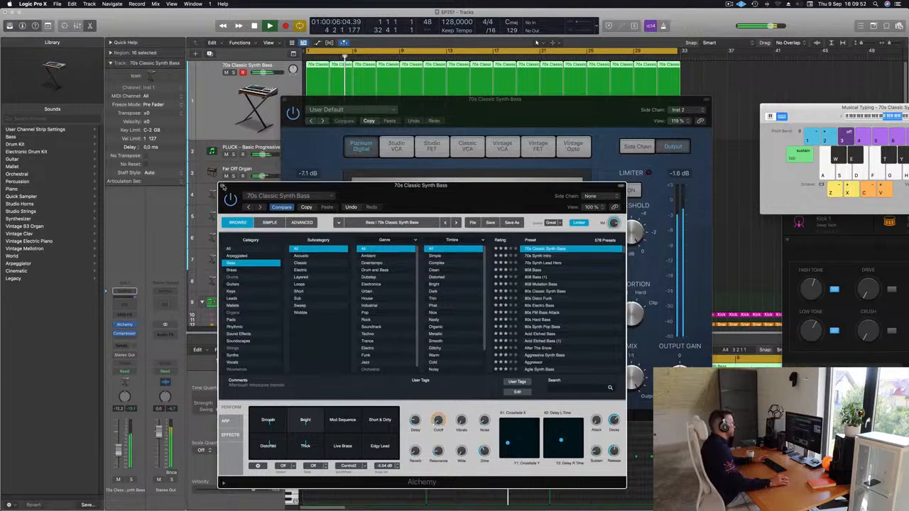
pyautogui.click(222, 185)
pyautogui.moveTo(428, 103); pyautogui.dragTo(352, 143)
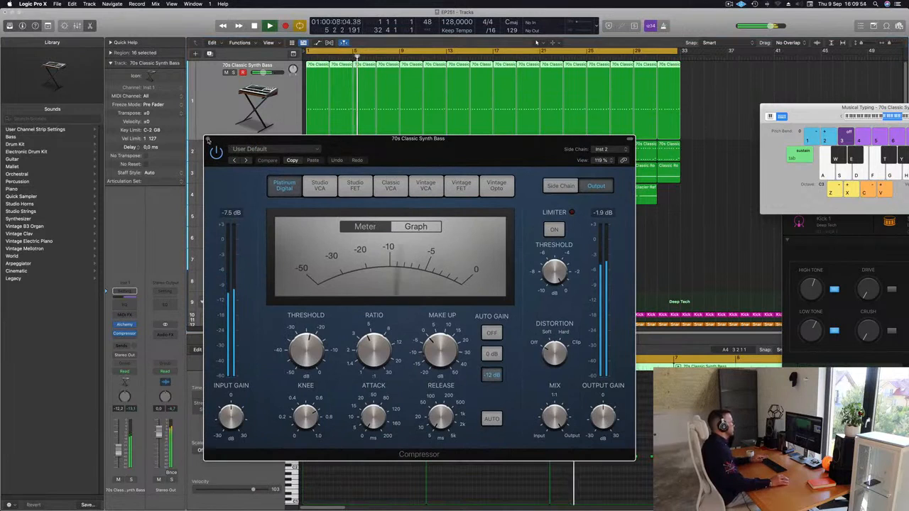
pyautogui.click(208, 140)
# Step: Select the second Glacier Reflections track, restart playback from bar 1 and open its Alchemy instrument
pyautogui.press('super+Left')
pyautogui.press('super+Left')
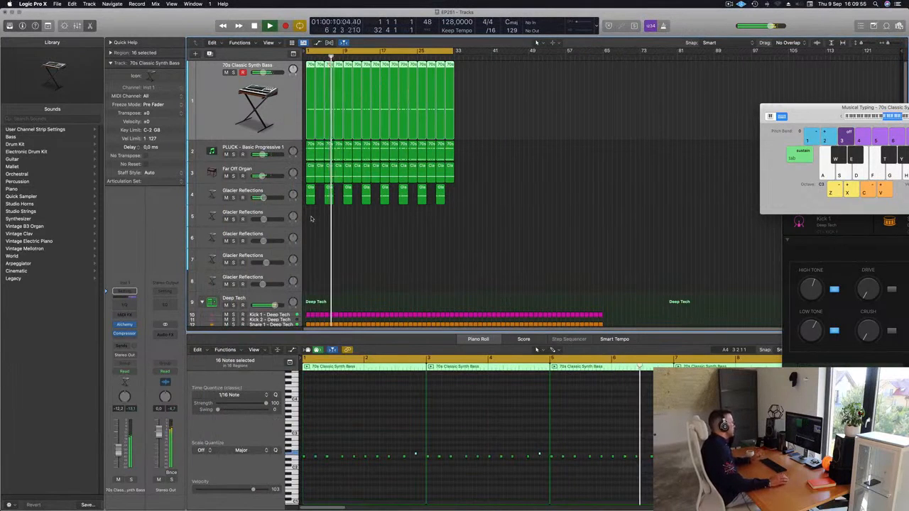
pyautogui.click(270, 212)
pyautogui.press('Return')
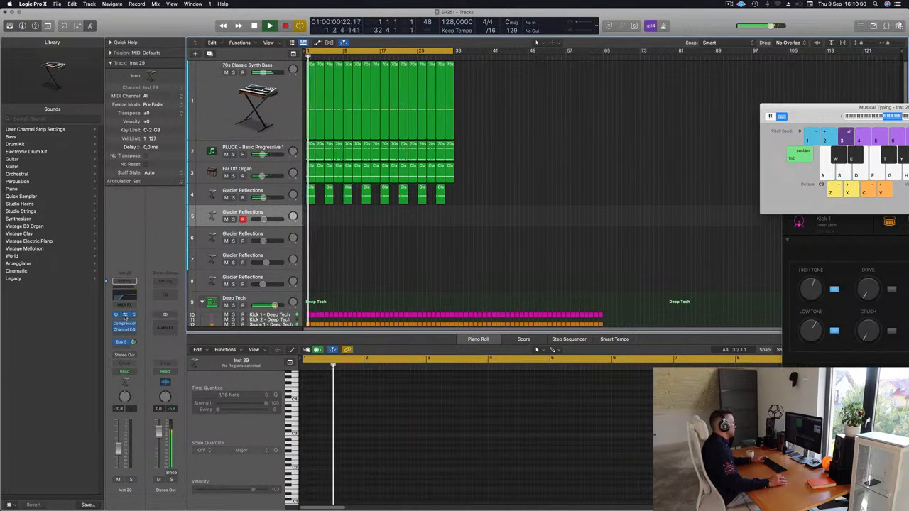
pyautogui.click(124, 317)
pyautogui.moveTo(521, 91); pyautogui.dragTo(563, 86)
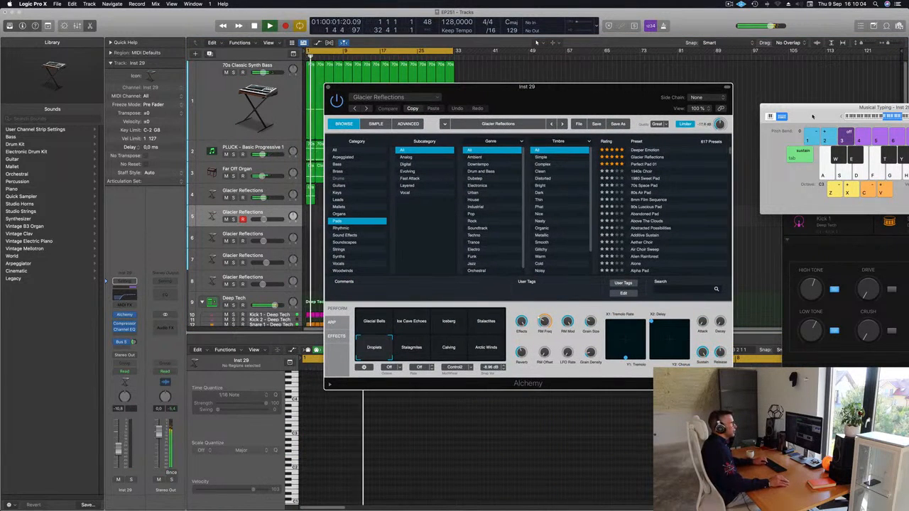
# Step: Audition the pad with Musical Typing lowered to octave C1 and raise the track's volume to about -0.7 dB
pyautogui.moveTo(838, 119); pyautogui.dragTo(789, 125)
pyautogui.press('d')
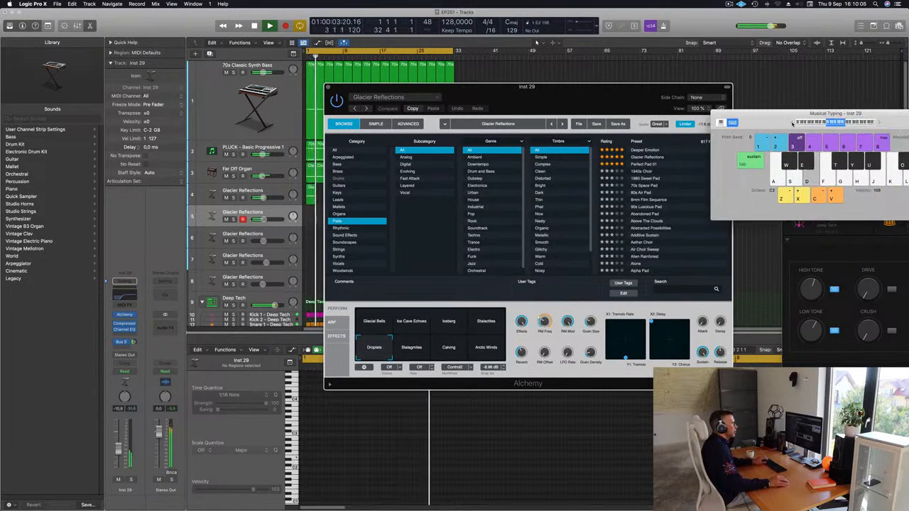
pyautogui.moveTo(792, 124); pyautogui.dragTo(627, 121)
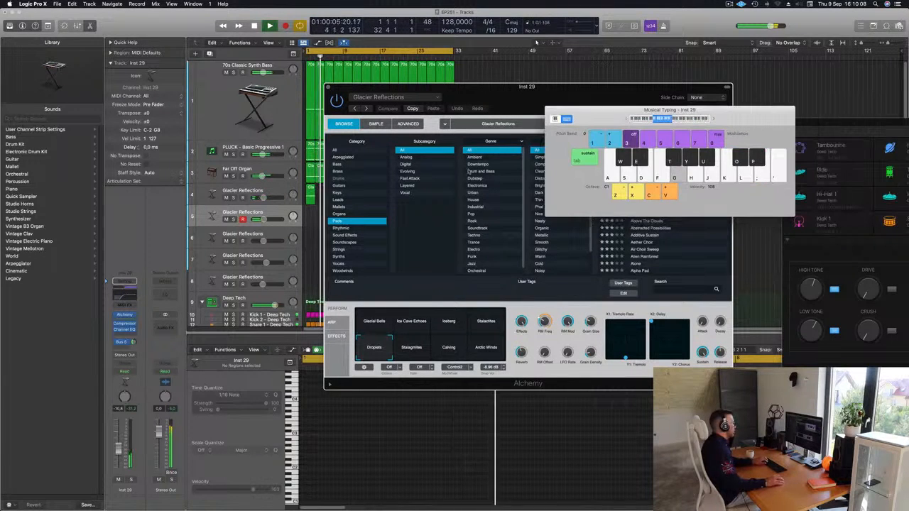
pyautogui.press('g')
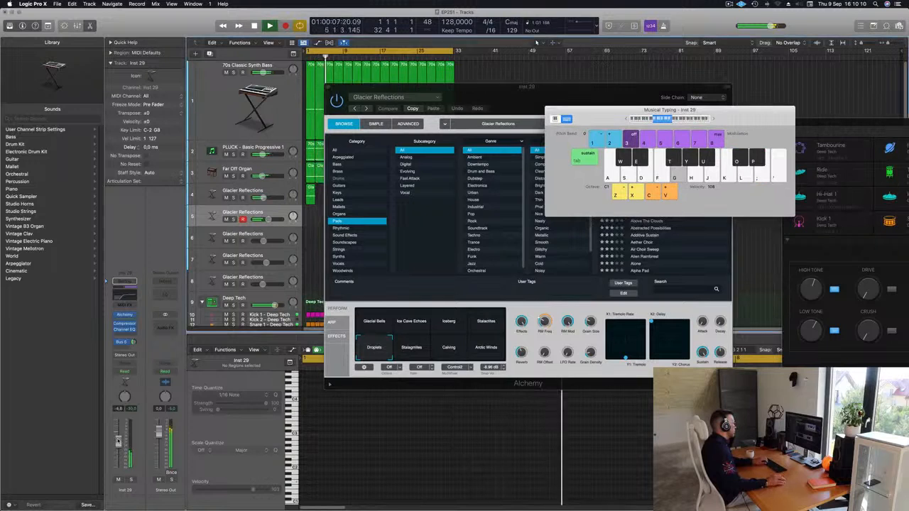
pyautogui.moveTo(484, 118); pyautogui.dragTo(358, 145)
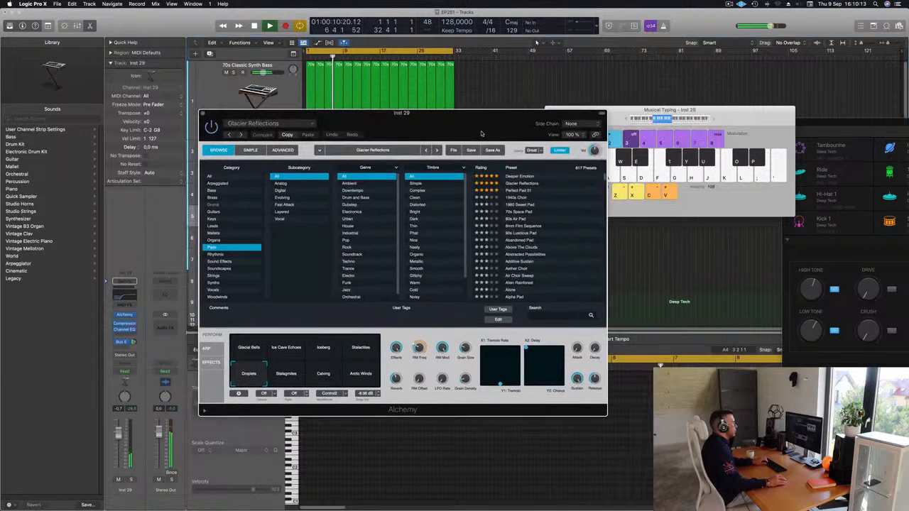
# Step: Load the Perfect Pad 01 preset in Alchemy, lower the track's volume to about -2.2 dB and restart playback
pyautogui.click(519, 191)
pyautogui.moveTo(470, 131); pyautogui.dragTo(626, 109)
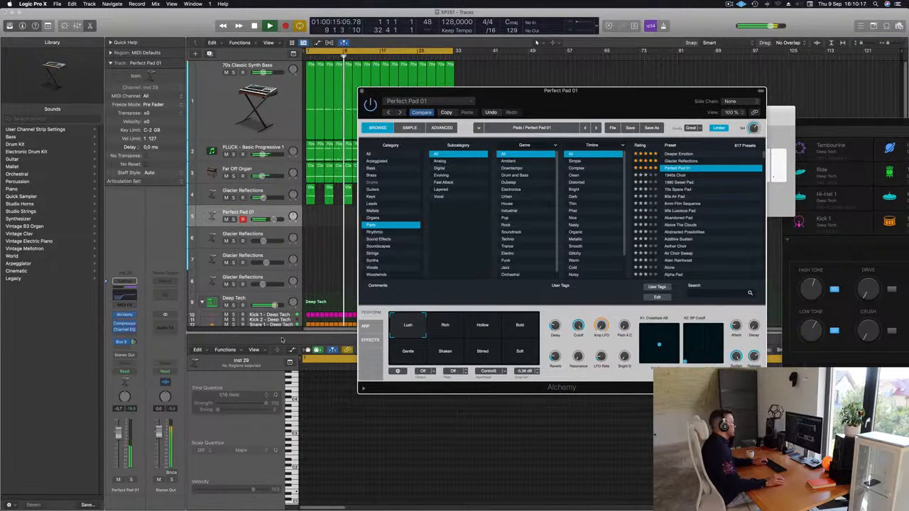
pyautogui.click(120, 439)
pyautogui.press('Return')
pyautogui.press('space')
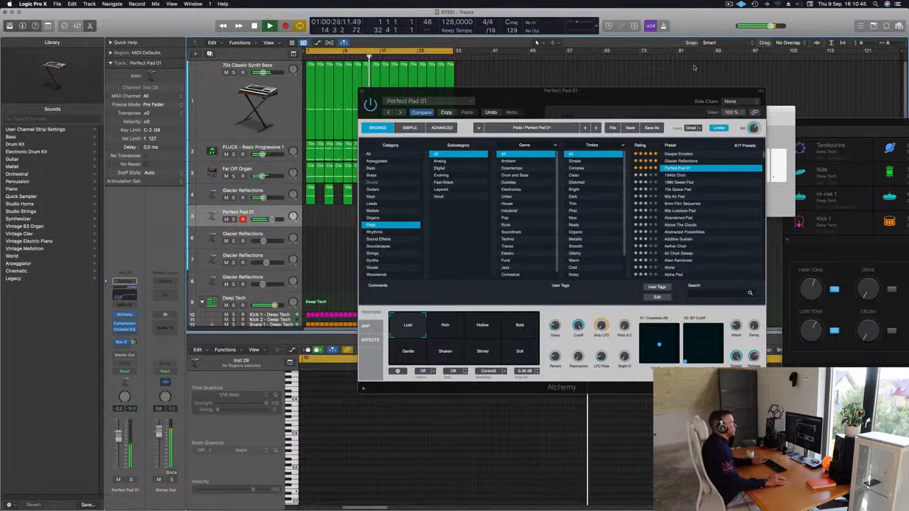
# Step: Move the Alchemy window off the arrangement and record a pad part on the Perfect Pad 01 track through bar 8
pyautogui.moveTo(682, 98); pyautogui.dragTo(902, 110)
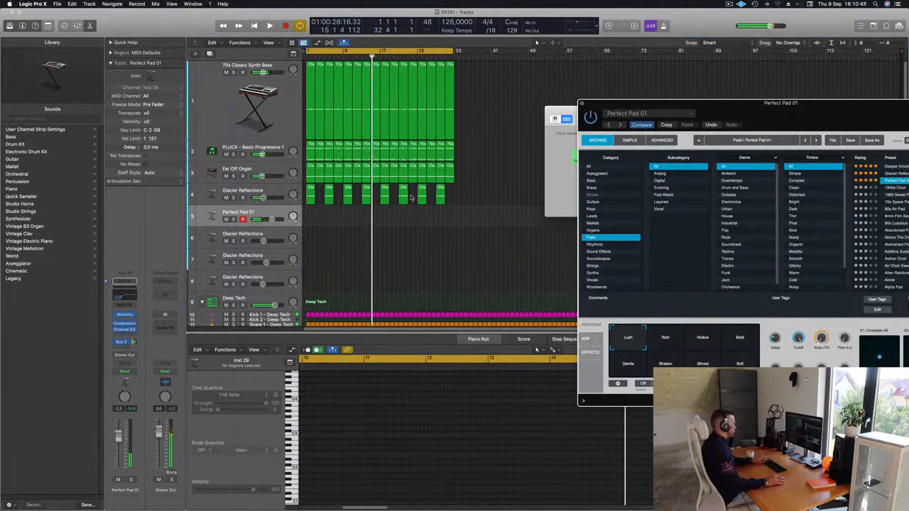
pyautogui.press('r')
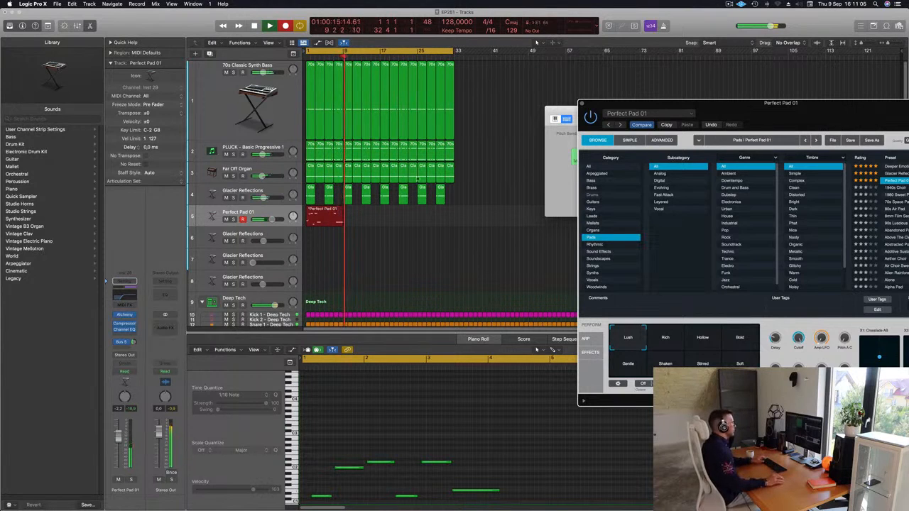
pyautogui.press('space')
# Step: Cut the recorded Perfect Pad 01 region down to a two-bar section and place it at bar 1
pyautogui.keyDown('super'); pyautogui.doubleClick(334, 210); pyautogui.keyUp('super')
pyautogui.click(325, 211)
pyautogui.press('Delete')
pyautogui.moveTo(338, 211); pyautogui.dragTo(311, 212)
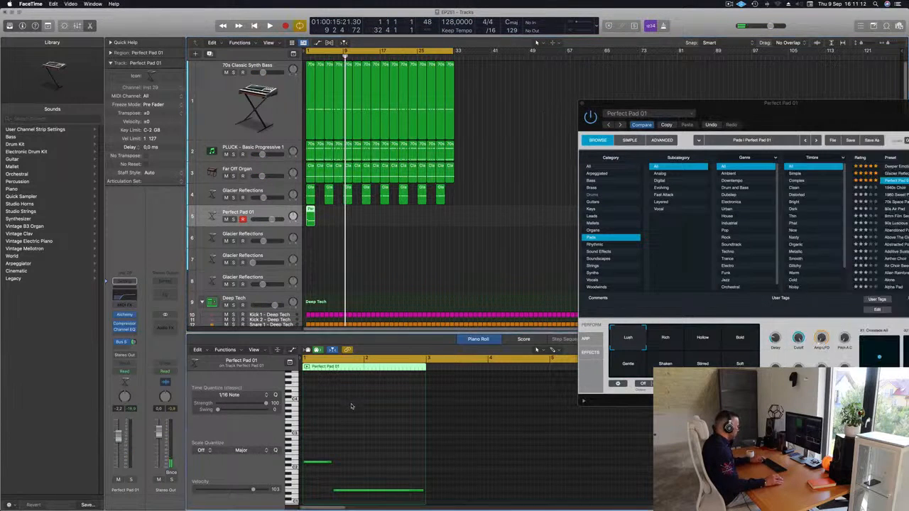
# Step: Decline the incoming FaceTime call and shift the first note of the Perfect Pad 01 region to the start of bar 1
pyautogui.click(366, 428)
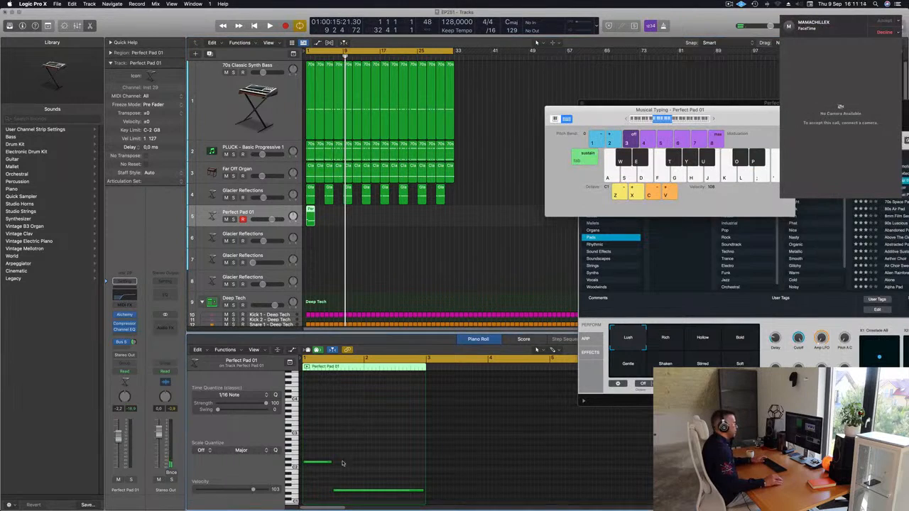
pyautogui.click(888, 34)
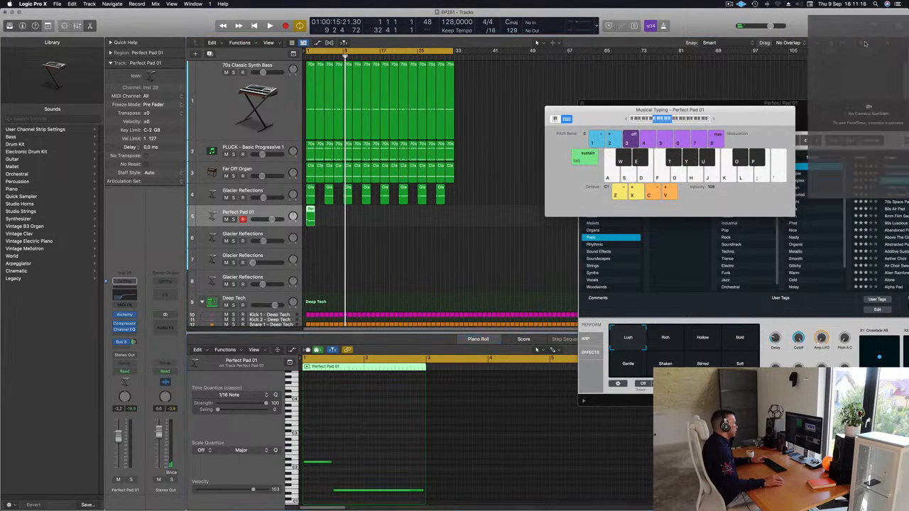
pyautogui.click(318, 223)
pyautogui.click(309, 215)
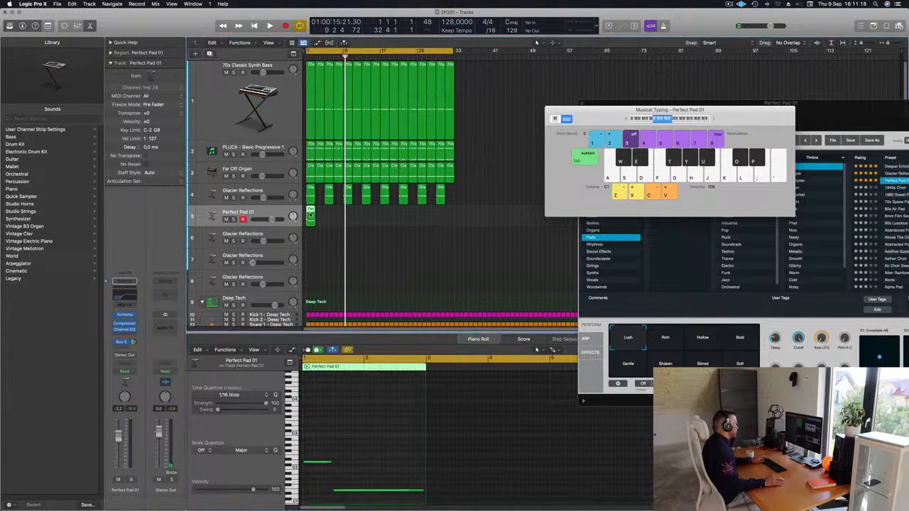
pyautogui.click(329, 455)
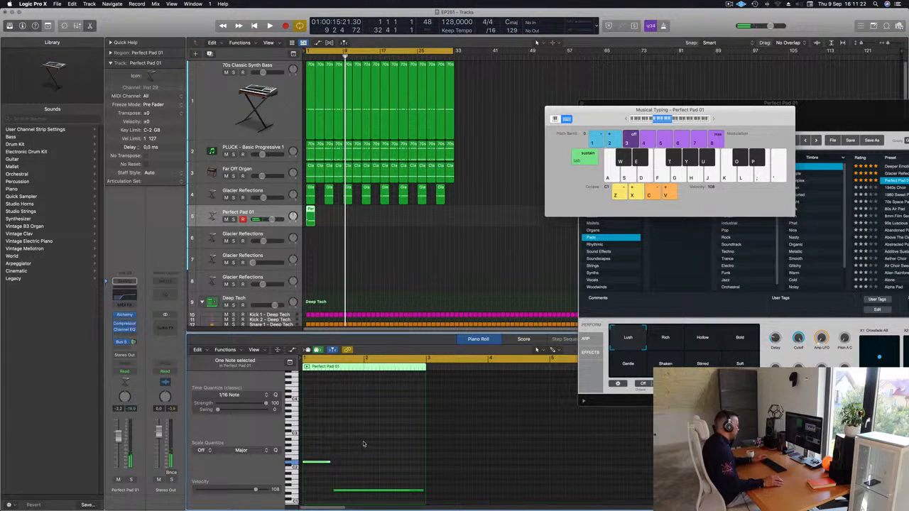
# Step: Play from bar 1 and repeat the two-bar Perfect Pad 01 region up to bar 31
pyautogui.press('Return')
pyautogui.press('space')
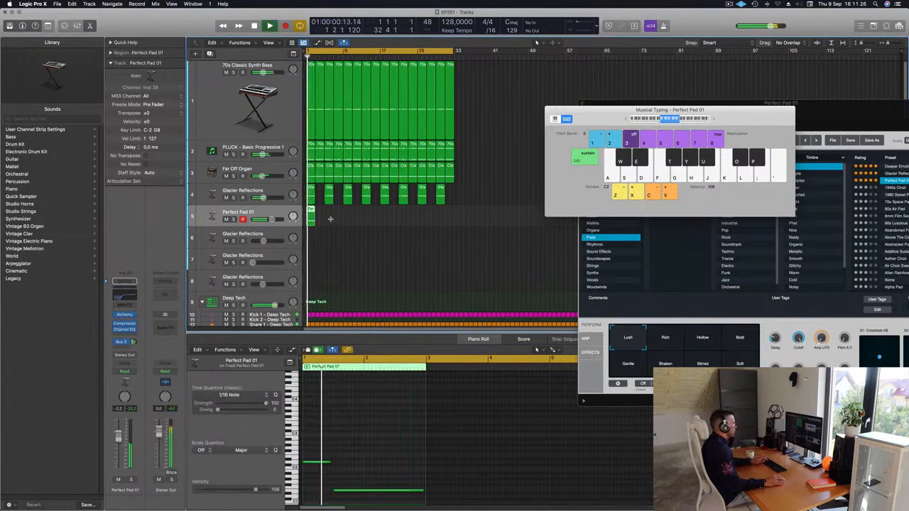
pyautogui.press('super+r')
pyautogui.press('super+r')
pyautogui.press('super+r')
pyautogui.press('super+r')
pyautogui.press('super+r')
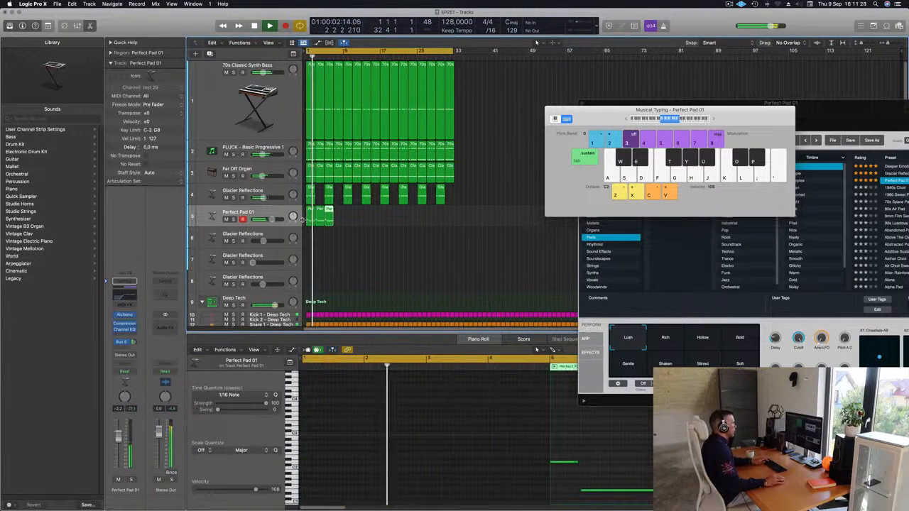
pyautogui.press('super+r')
pyautogui.press('super+r')
pyautogui.press('super+r')
pyautogui.press('super+r')
pyautogui.press('super+r')
pyautogui.press('super+r')
pyautogui.press('super+r')
pyautogui.press('super+r')
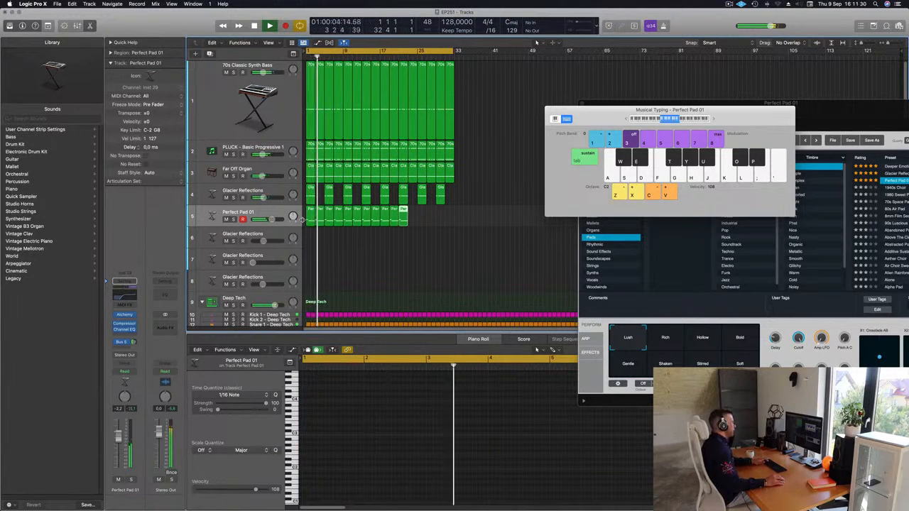
pyautogui.press('super+r')
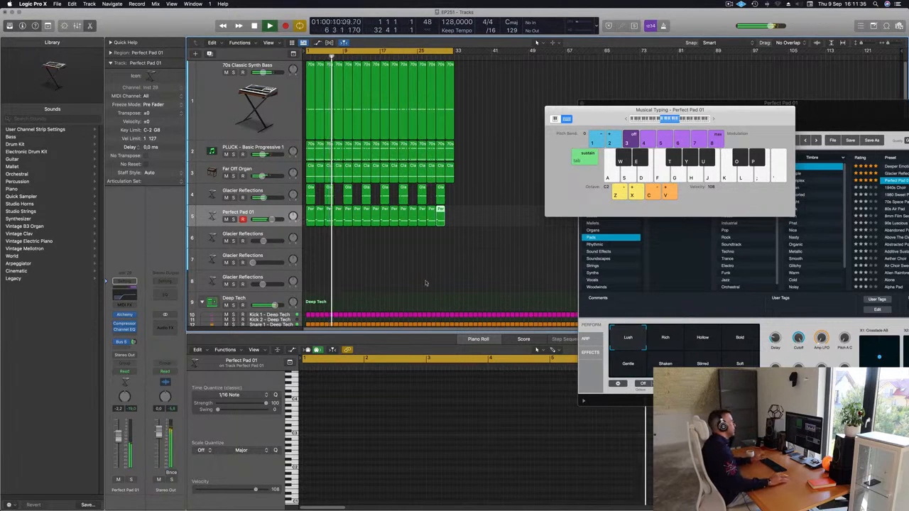
# Step: Select all regions on the Perfect Pad 01 track, lower its volume to about -3.7 dB and restart playback
pyautogui.click(376, 267)
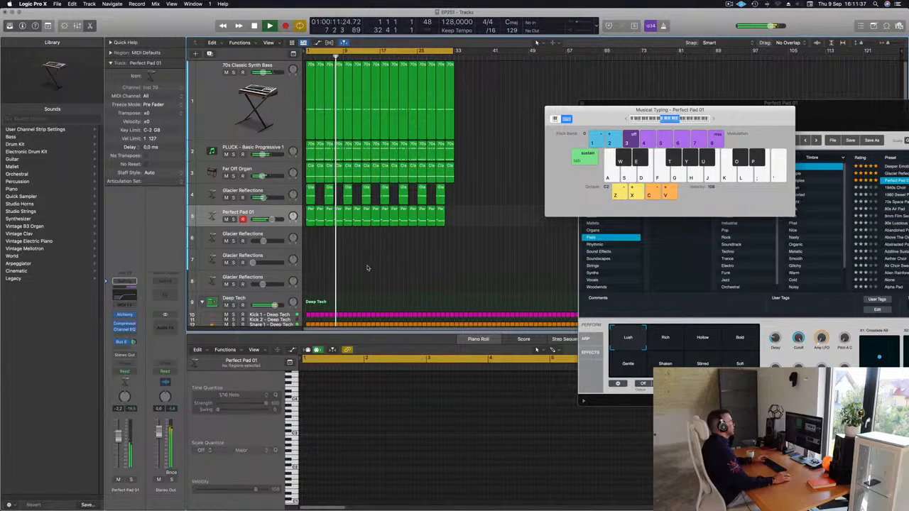
pyautogui.click(263, 211)
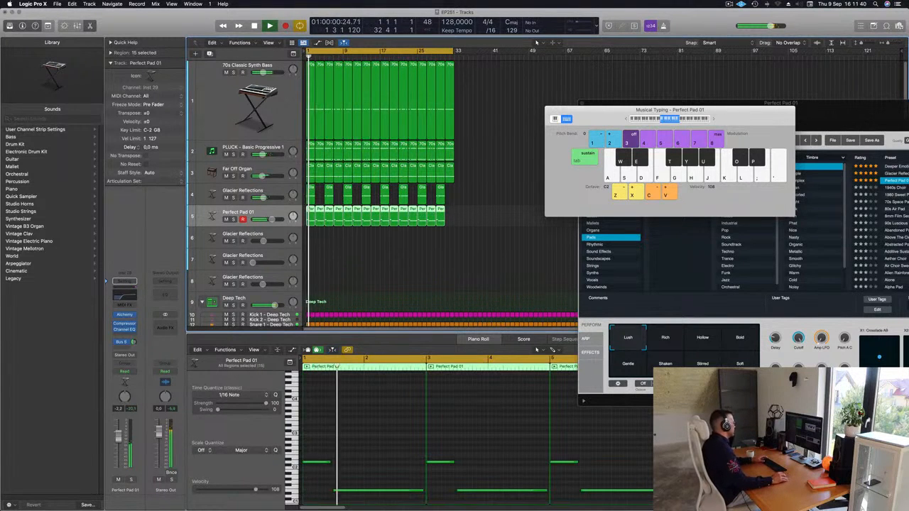
pyautogui.moveTo(118, 442); pyautogui.dragTo(118, 443)
pyautogui.press('space')
pyautogui.press('space')
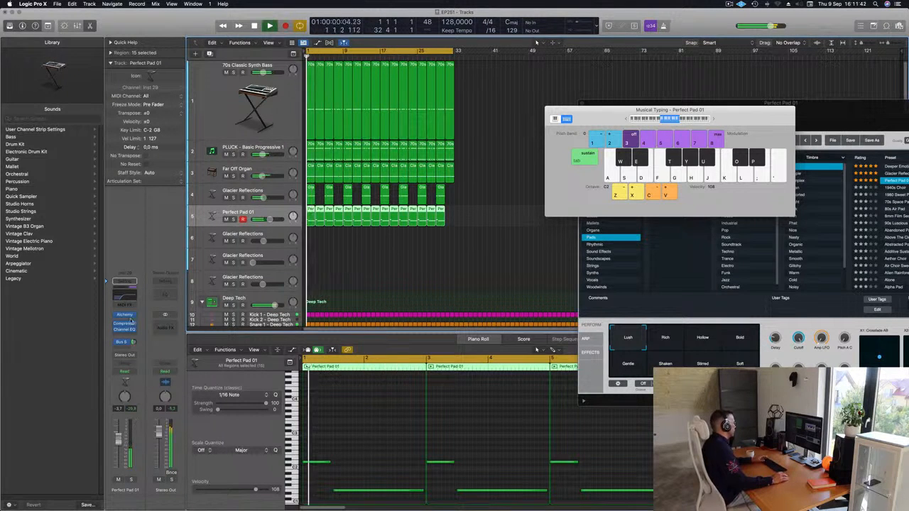
# Step: Reopen Alchemy on the Perfect Pad 01 track, adjust its Cutoff during playback and close the plug-in window
pyautogui.click(125, 315)
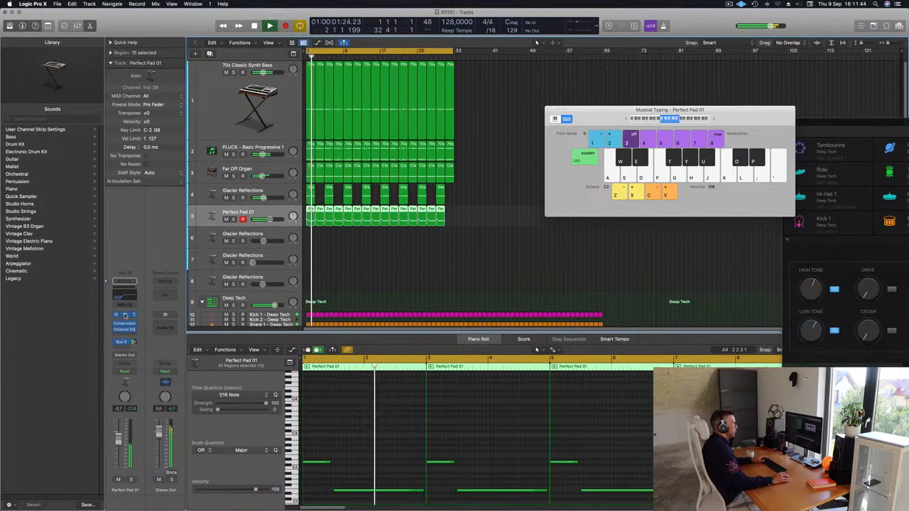
pyautogui.click(125, 316)
pyautogui.moveTo(772, 119); pyautogui.dragTo(458, 108)
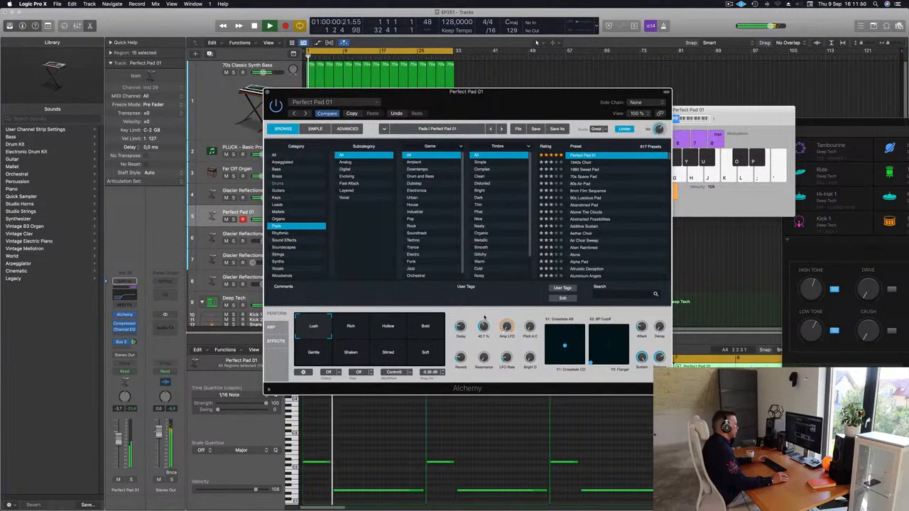
pyautogui.moveTo(276, 101); pyautogui.dragTo(165, 187)
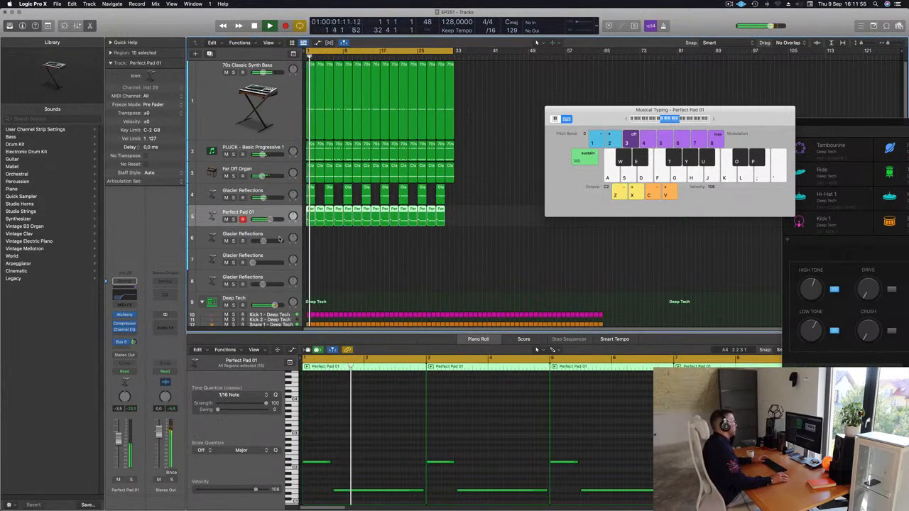
# Step: Repeat the last Perfect Pad 01 region once more so the part extends to bar 33
pyautogui.click(422, 257)
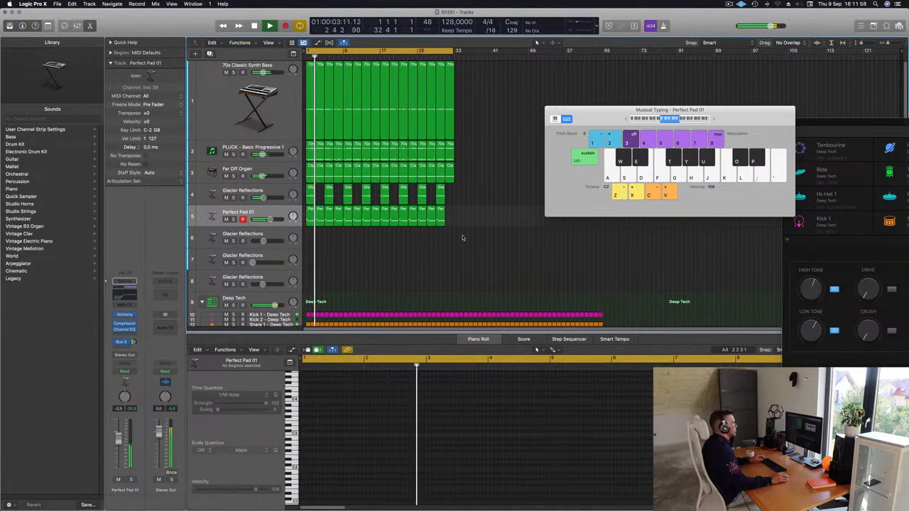
pyautogui.moveTo(464, 211); pyautogui.dragTo(443, 225)
pyautogui.press('super+r')
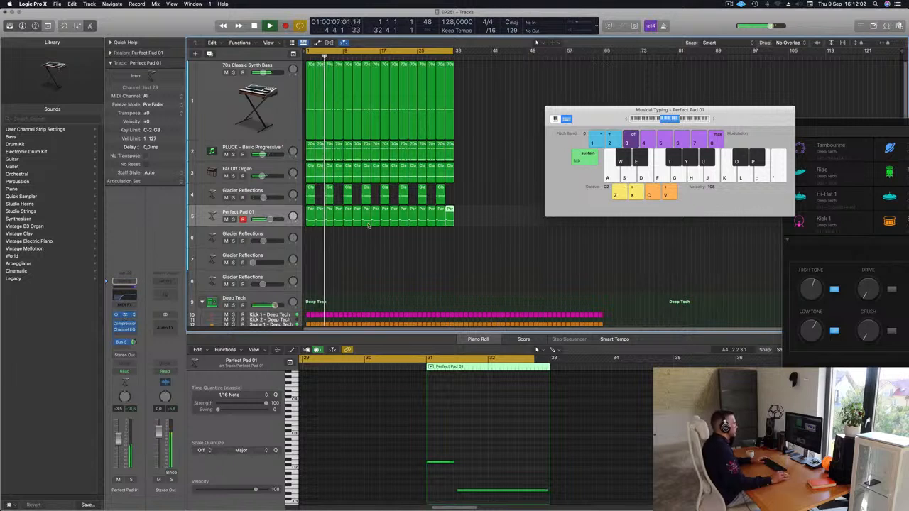
# Step: Set Alchemy's Cutoff on the Perfect Pad 01 track to 48%, close the plug-in and clear the region selection
pyautogui.click(124, 314)
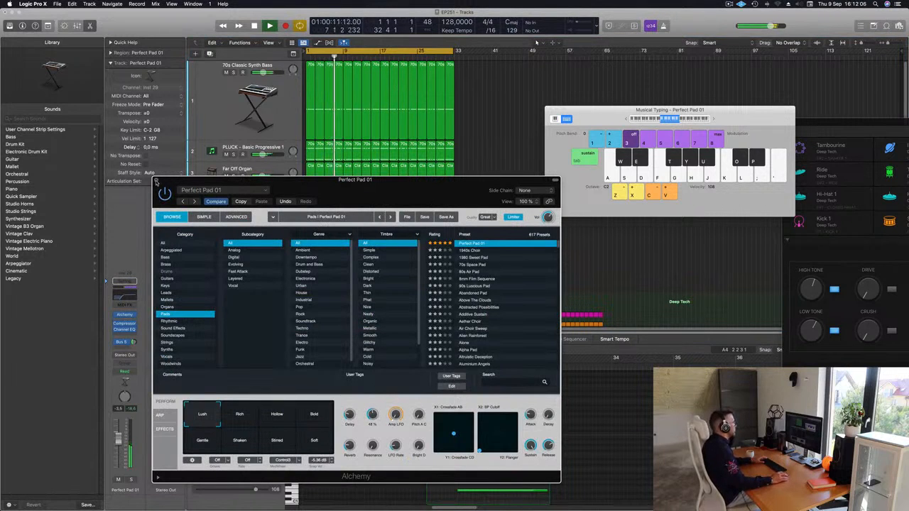
pyautogui.press('super+w')
pyautogui.click(467, 271)
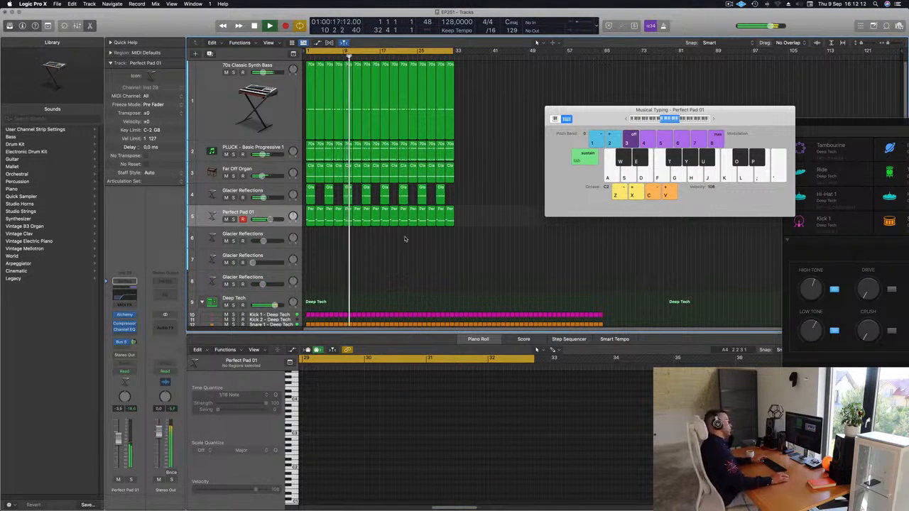
# Step: Open Alchemy on the last Glacier Reflections track, load the Fast Attack pad Brassy and Funky and raise Musical Typing to octave C3
pyautogui.click(276, 275)
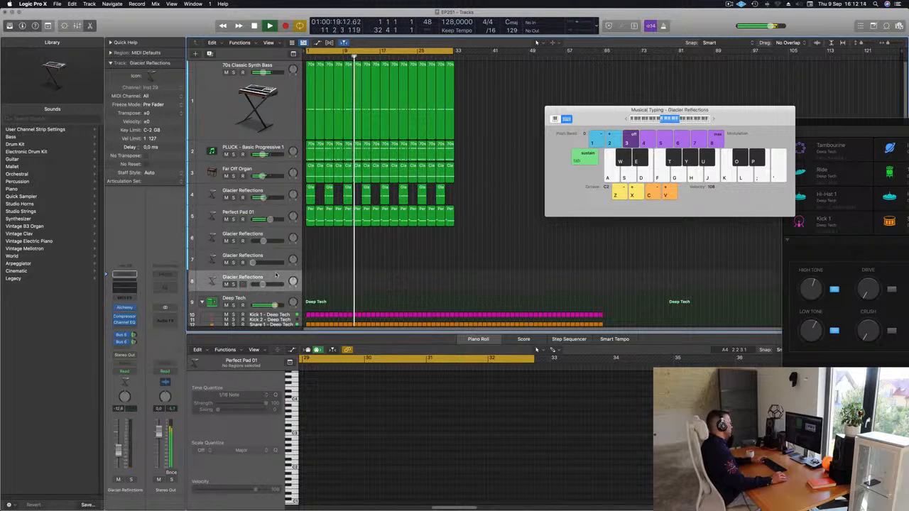
pyautogui.click(125, 308)
pyautogui.moveTo(601, 115); pyautogui.dragTo(621, 200)
pyautogui.moveTo(750, 116); pyautogui.dragTo(759, 111)
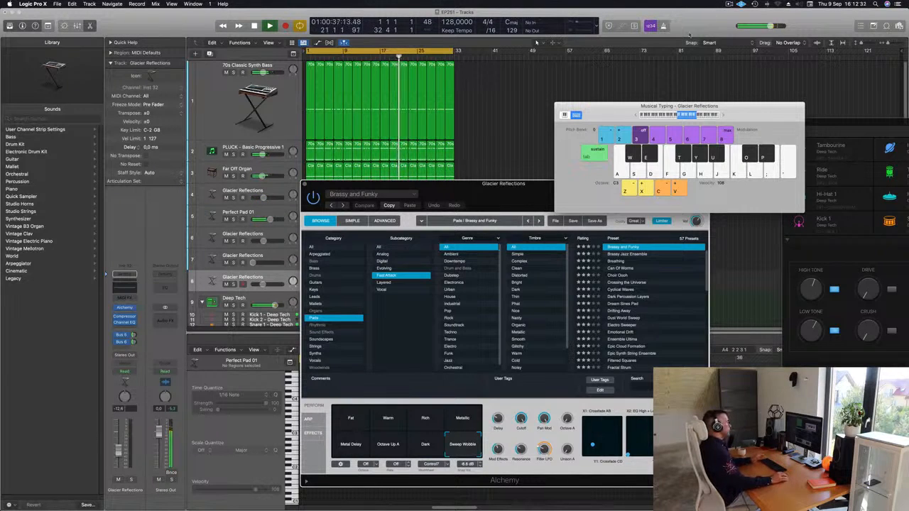
pyautogui.moveTo(466, 195); pyautogui.dragTo(442, 210)
# Step: Audition the Brassy and Funky pad, choose its Warm variation and raise the track's volume to about -8 dB
pyautogui.press('k')
pyautogui.press('j')
pyautogui.press('f')
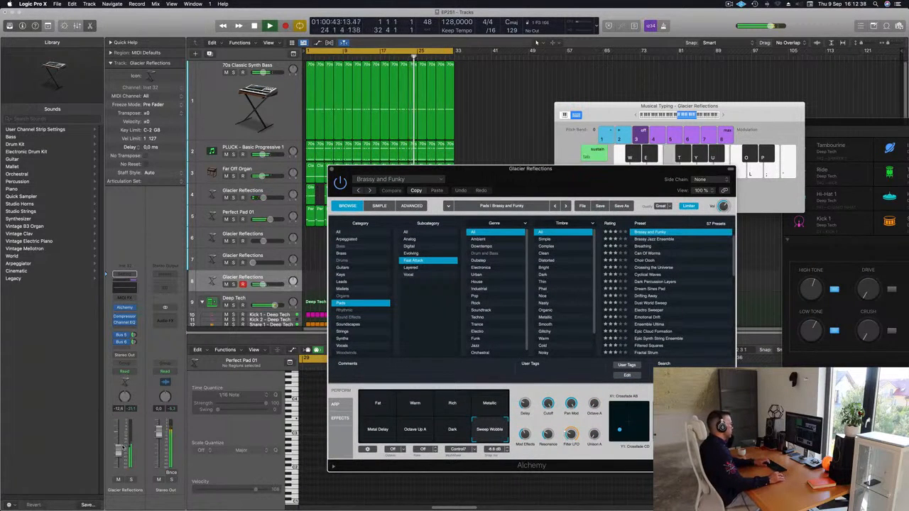
pyautogui.click(407, 410)
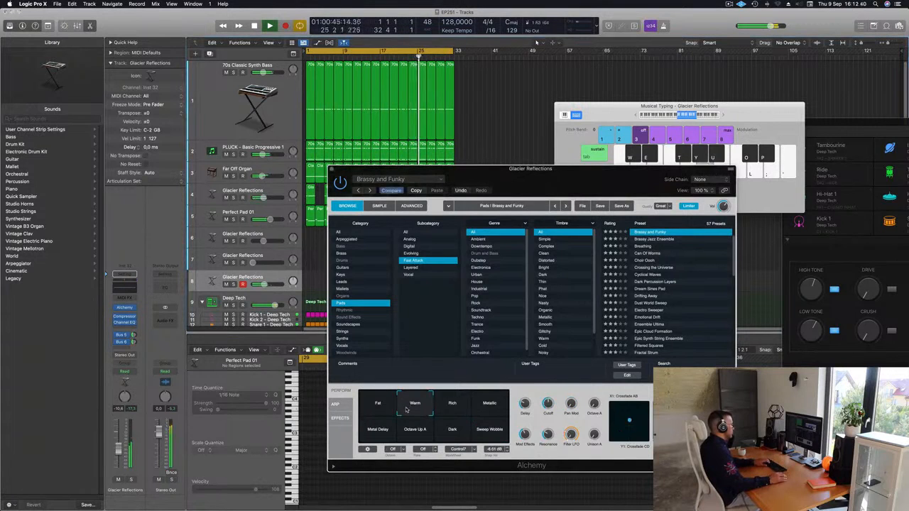
pyautogui.click(380, 408)
pyautogui.click(409, 408)
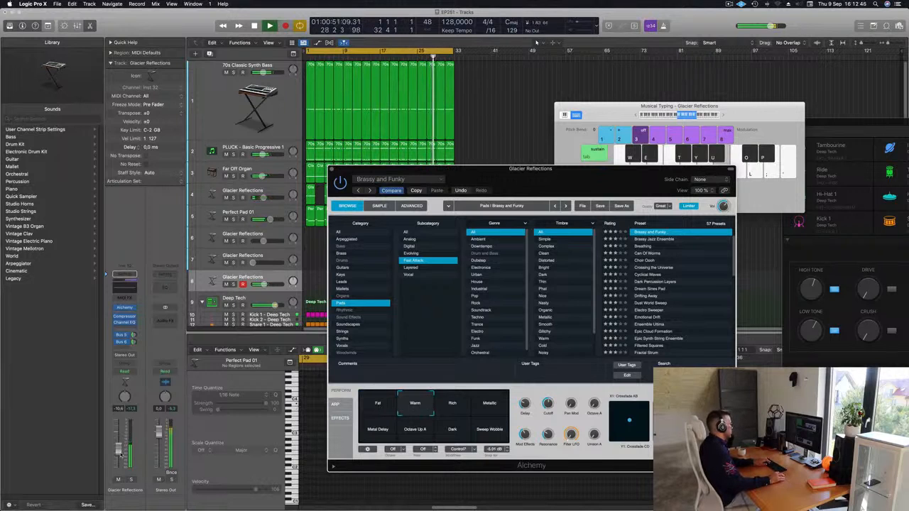
pyautogui.moveTo(118, 451); pyautogui.dragTo(119, 449)
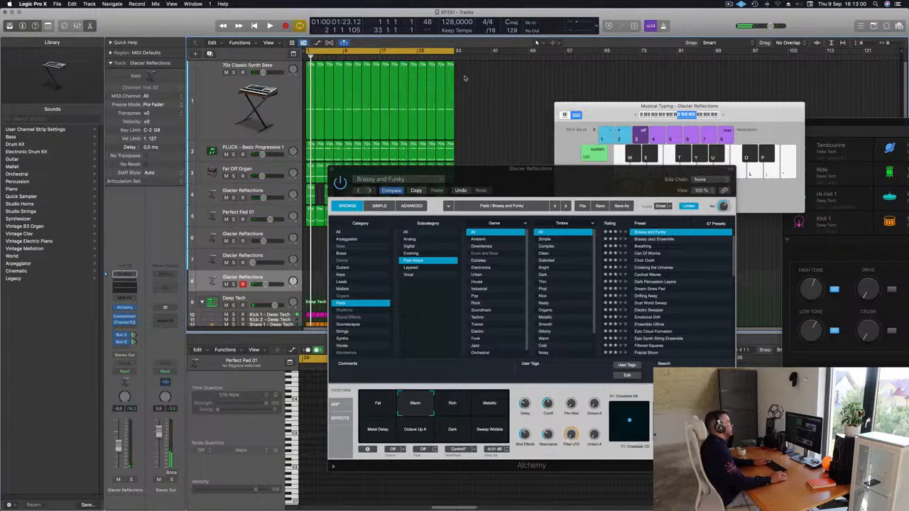
# Step: Record a Brassy and Funky pad melody with Musical Typing on the last Glacier Reflections track through bar 8
pyautogui.press('space')
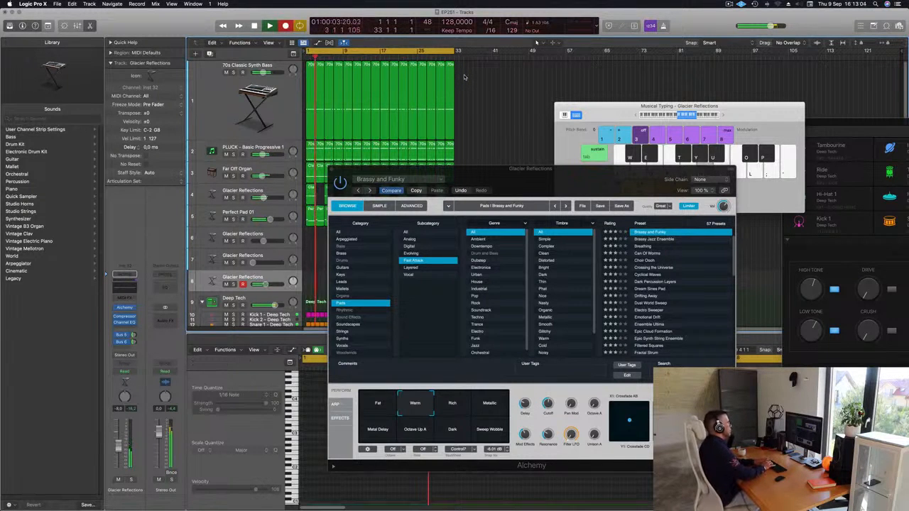
pyautogui.press(';')
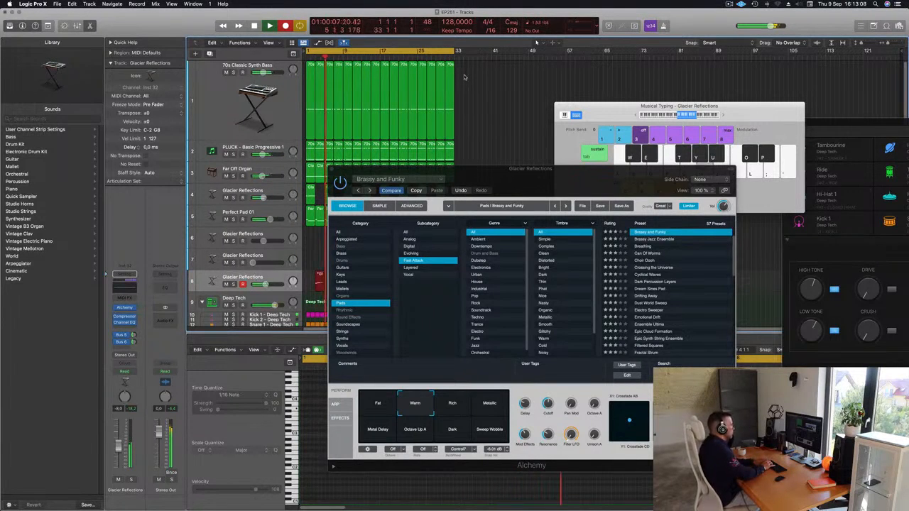
pyautogui.press(';')
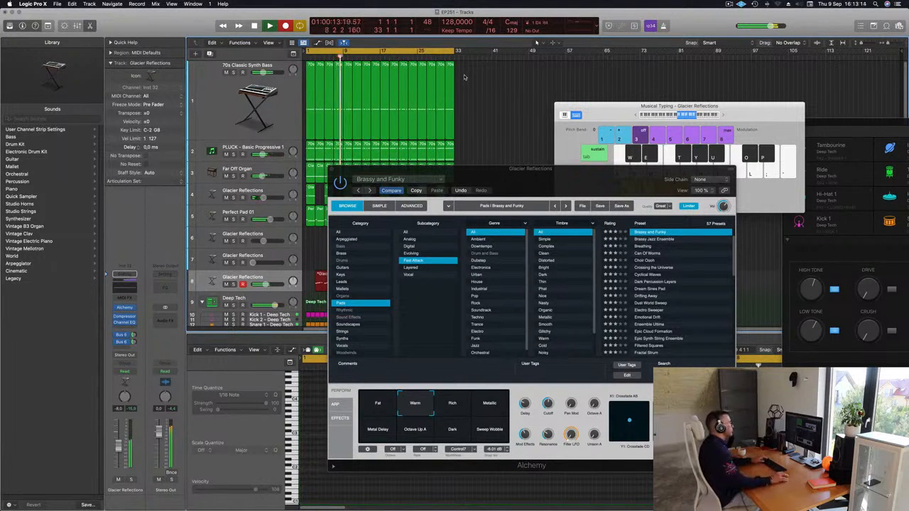
pyautogui.press('space')
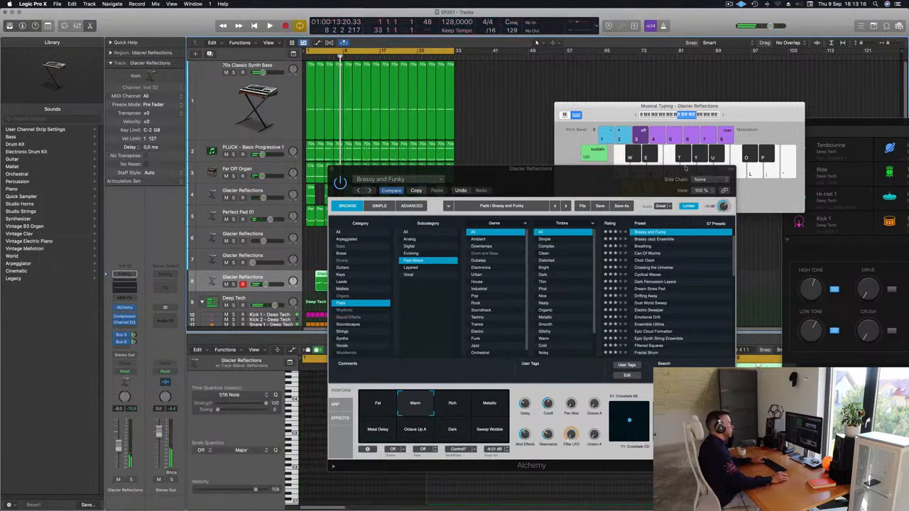
# Step: Split the recorded Brassy and Funky region at bar 5, delete its first part and move the remainder to bar 1
pyautogui.moveTo(647, 173); pyautogui.dragTo(747, 164)
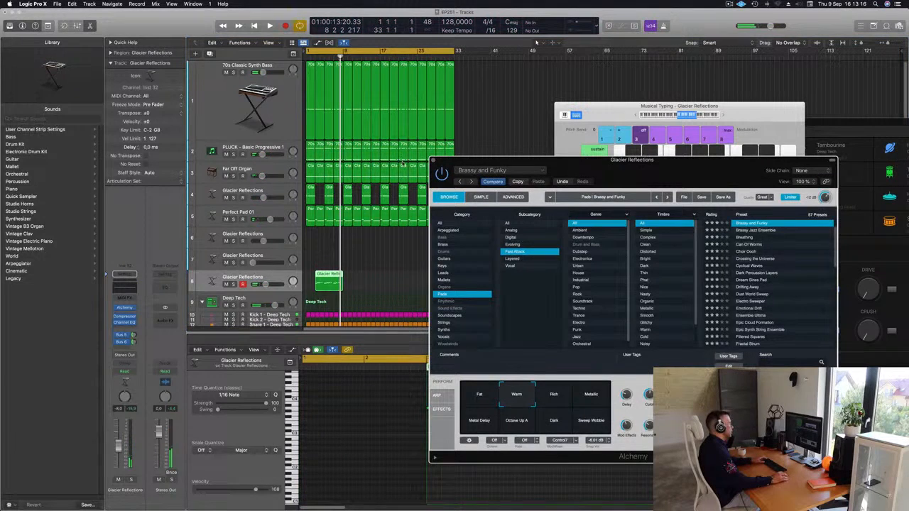
pyautogui.keyDown('super'); pyautogui.doubleClick(326, 280); pyautogui.keyUp('super')
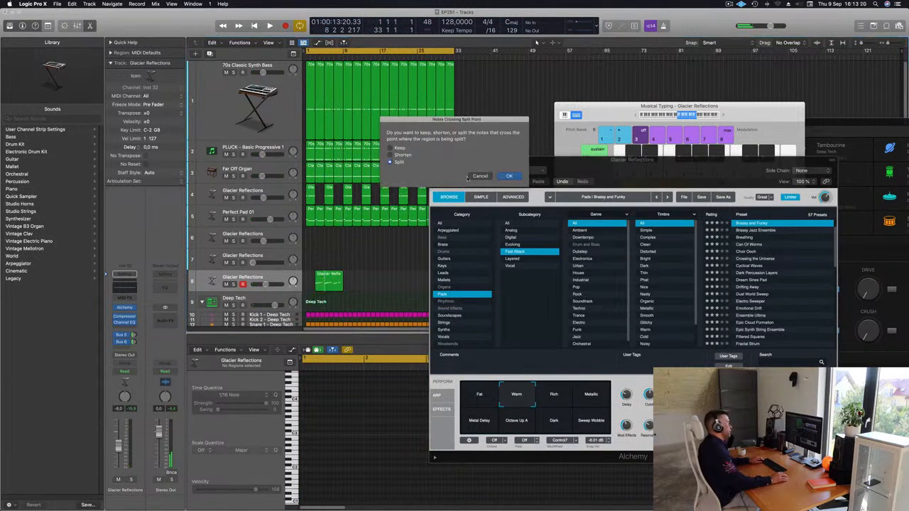
pyautogui.click(509, 176)
pyautogui.click(319, 278)
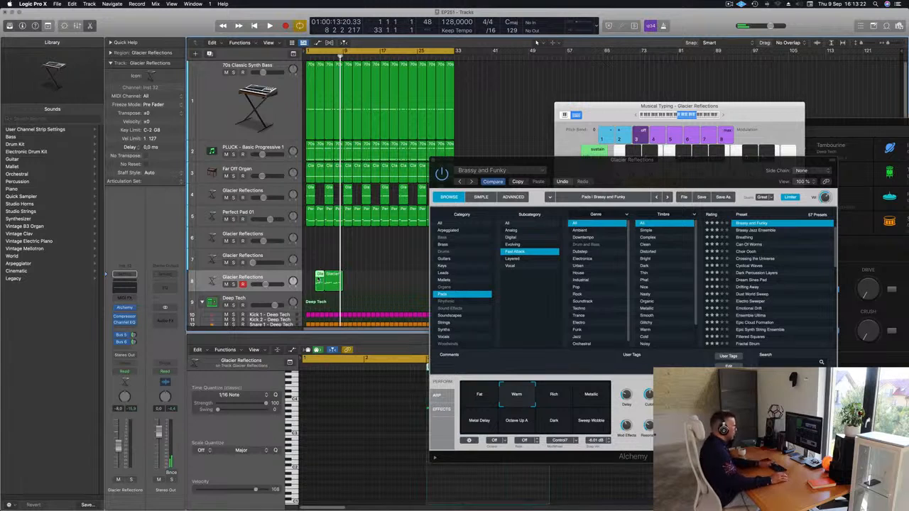
pyautogui.press('Delete')
pyautogui.moveTo(334, 279); pyautogui.dragTo(315, 280)
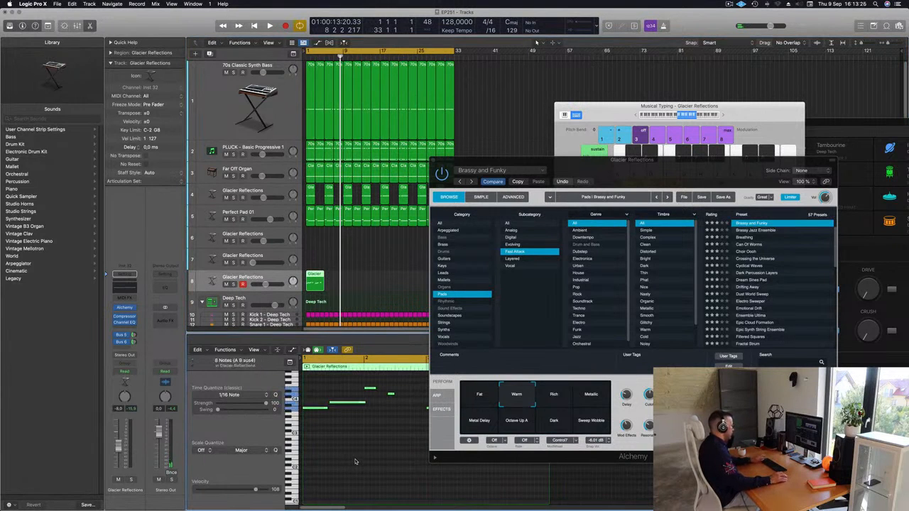
pyautogui.moveTo(621, 170); pyautogui.dragTo(605, 112)
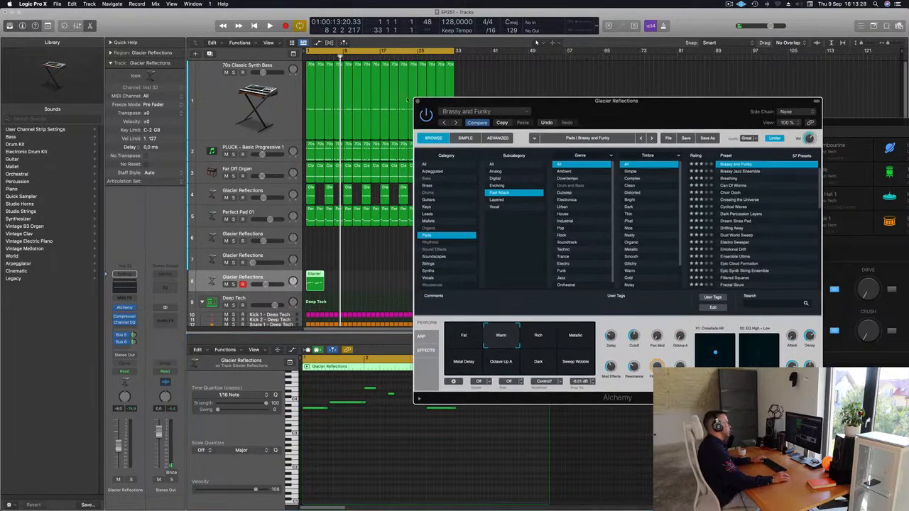
pyautogui.click(417, 101)
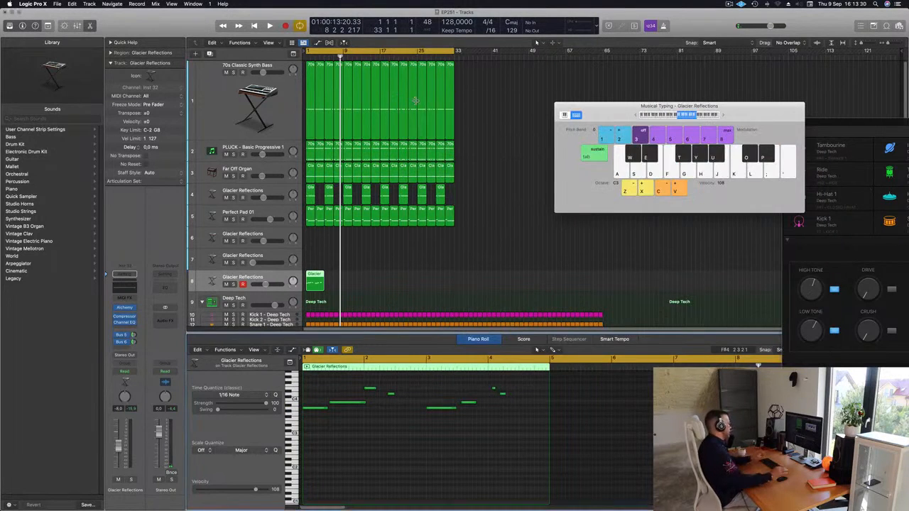
# Step: Play the pad melody from the start and slightly shorten the end of its second note in the piano roll
pyautogui.press('Return')
pyautogui.press('space')
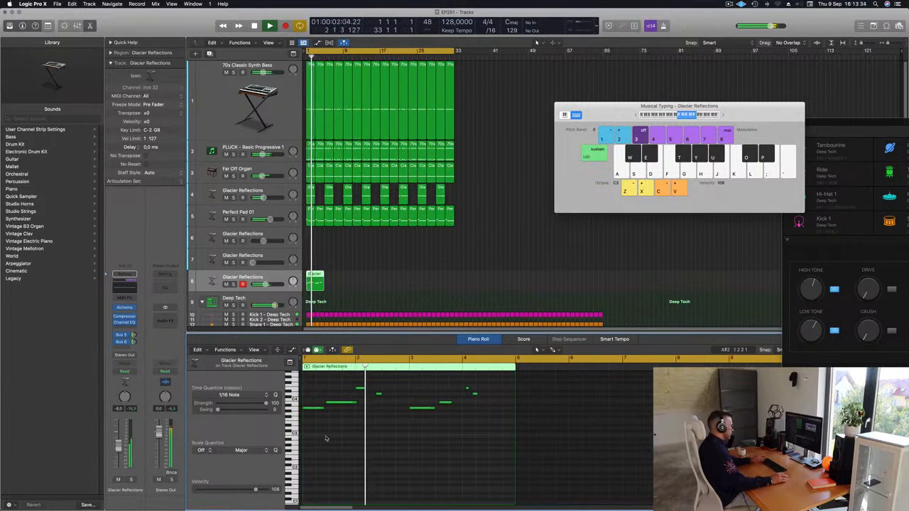
pyautogui.press('Return')
pyautogui.moveTo(356, 403); pyautogui.dragTo(352, 403)
pyautogui.press('super+Right')
pyautogui.press('super+Right')
pyautogui.press('space')
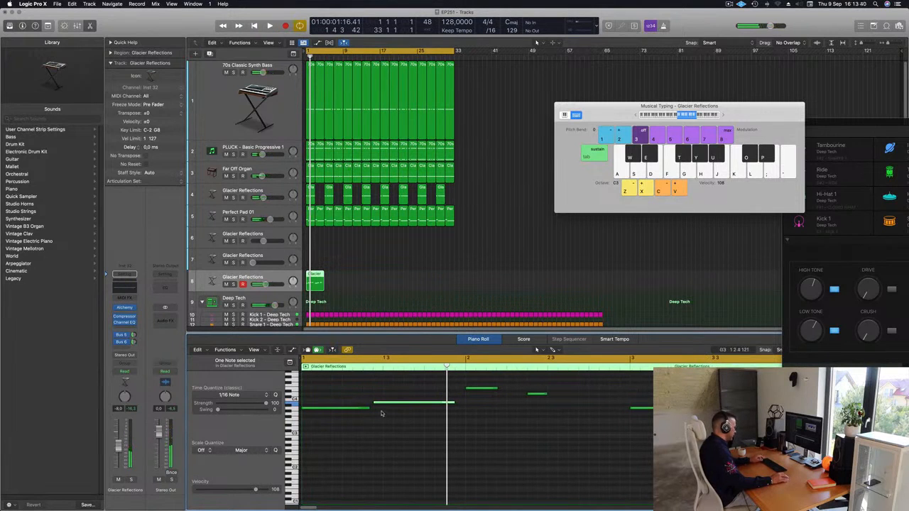
pyautogui.press('super+Left')
pyautogui.press('Return')
pyautogui.press('space')
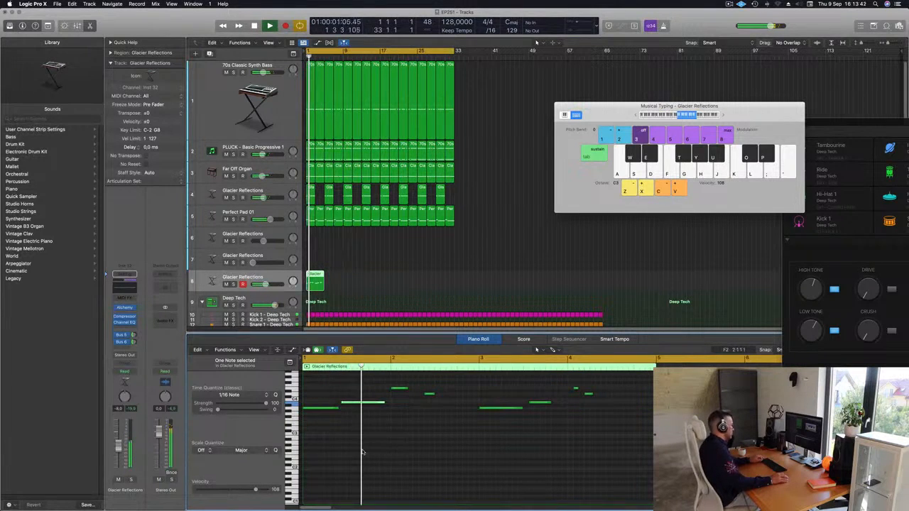
pyautogui.press('Return')
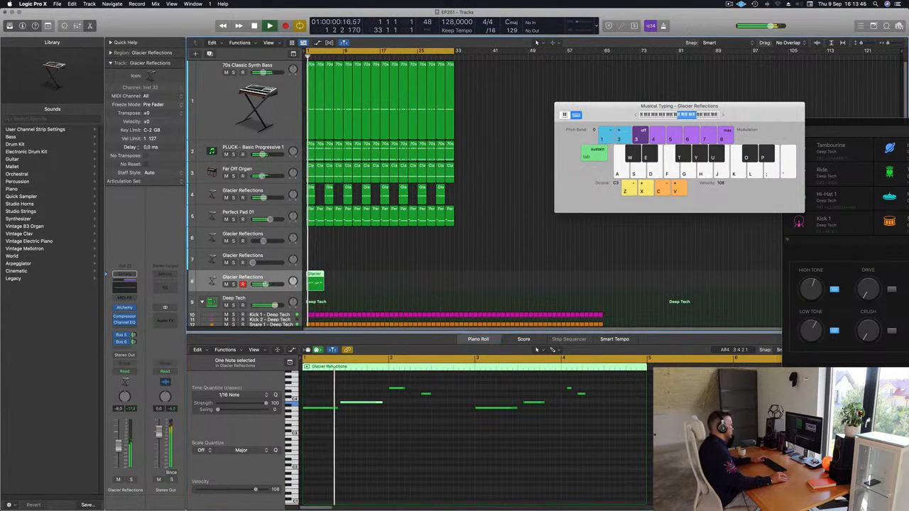
pyautogui.press('super+Left')
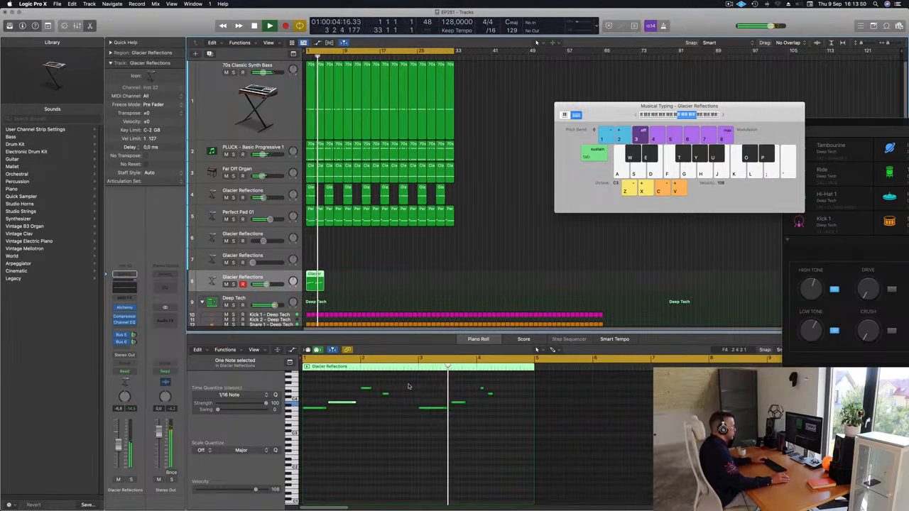
# Step: Delete the notes in bars 3 and 4 and replace them with a copy of the notes from bars 1 and 2
pyautogui.press('Return')
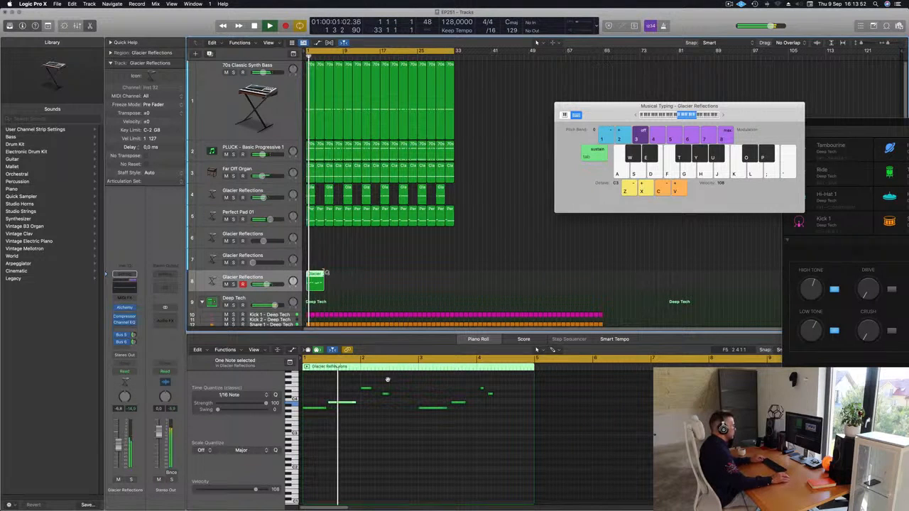
pyautogui.moveTo(422, 378); pyautogui.dragTo(518, 429)
pyautogui.press('Delete')
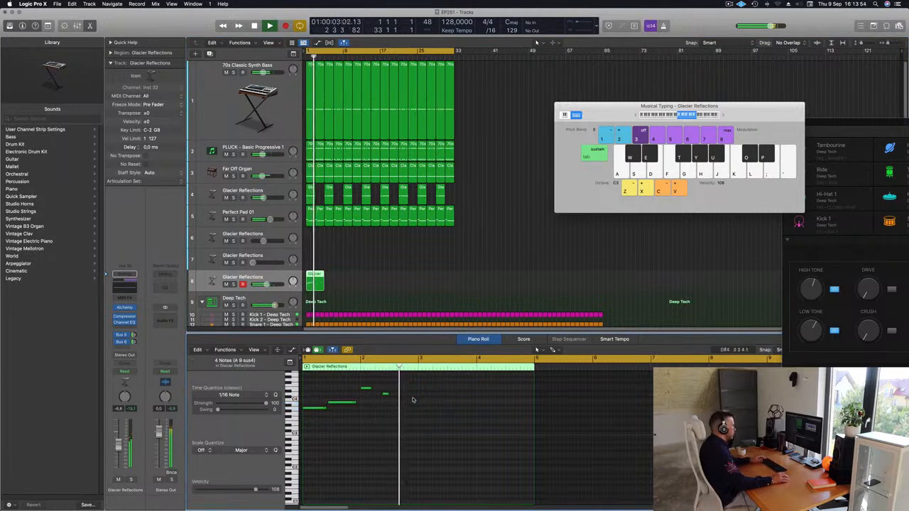
pyautogui.moveTo(320, 411); pyautogui.dragTo(436, 414)
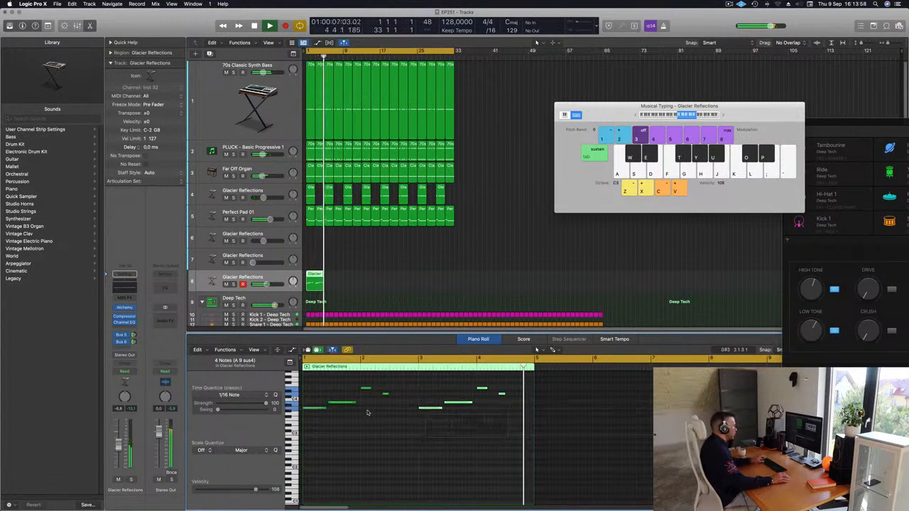
# Step: Replay the melody from the start and add a Glacier Reflections track with duplicate settings below the current one
pyautogui.click(209, 291)
pyautogui.press('v')
pyautogui.press('Return')
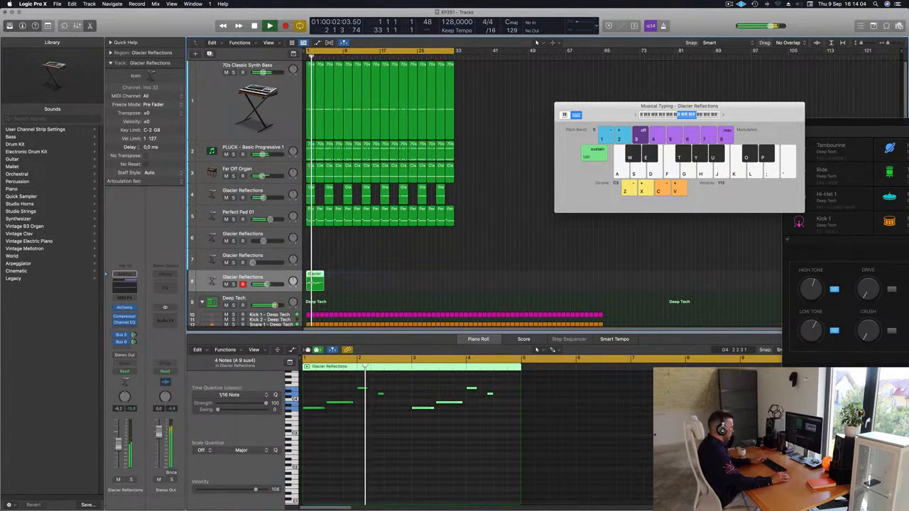
pyautogui.press('super+d')
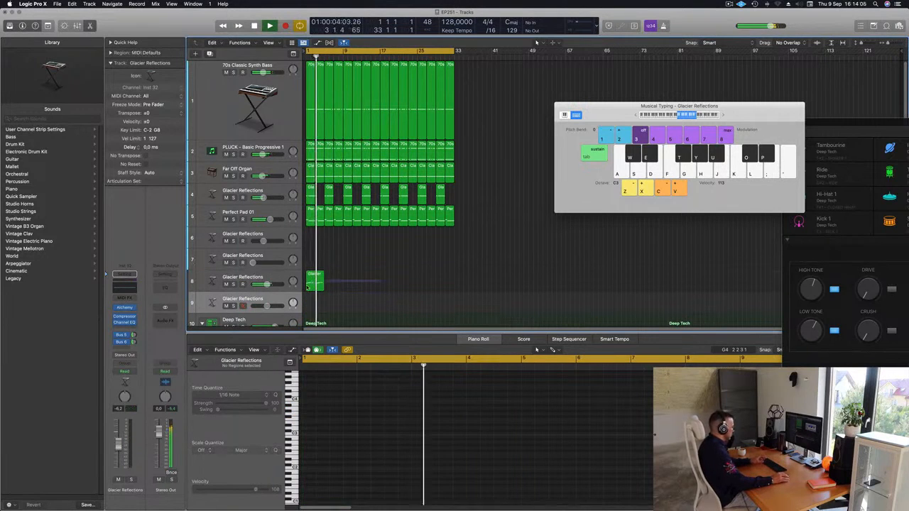
# Step: Repeat the four-bar Brassy and Funky region along its track up to bar 33
pyautogui.press('super+r')
pyautogui.press('super+r')
pyautogui.press('super+r')
pyautogui.press('super+r')
pyautogui.press('super+r')
pyautogui.press('super+r')
pyautogui.press('super+r')
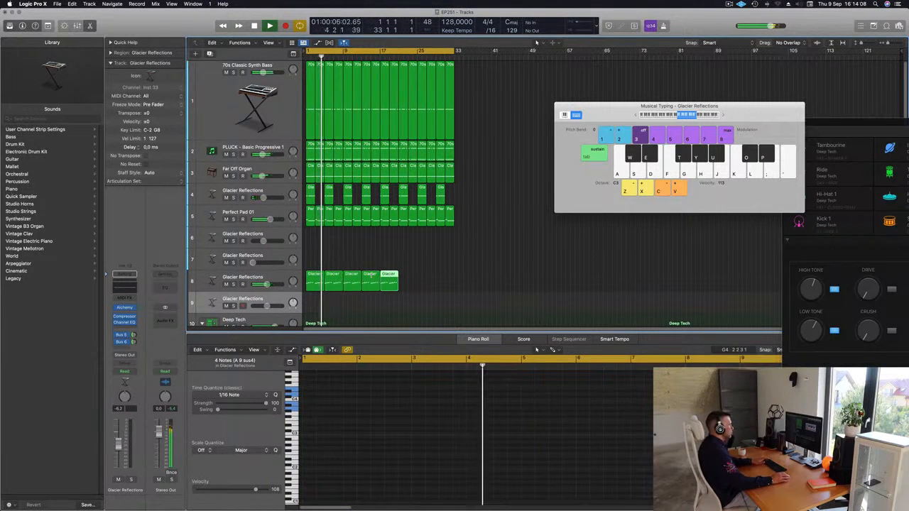
pyautogui.click(497, 254)
pyautogui.press('space')
# Step: Select the track holding the repeated pad regions, play it and open its Alchemy with the Perform controls in view
pyautogui.press('space')
pyautogui.click(245, 277)
pyautogui.press('space')
pyautogui.press('space')
pyautogui.press('space')
pyautogui.press('space')
pyautogui.click(124, 308)
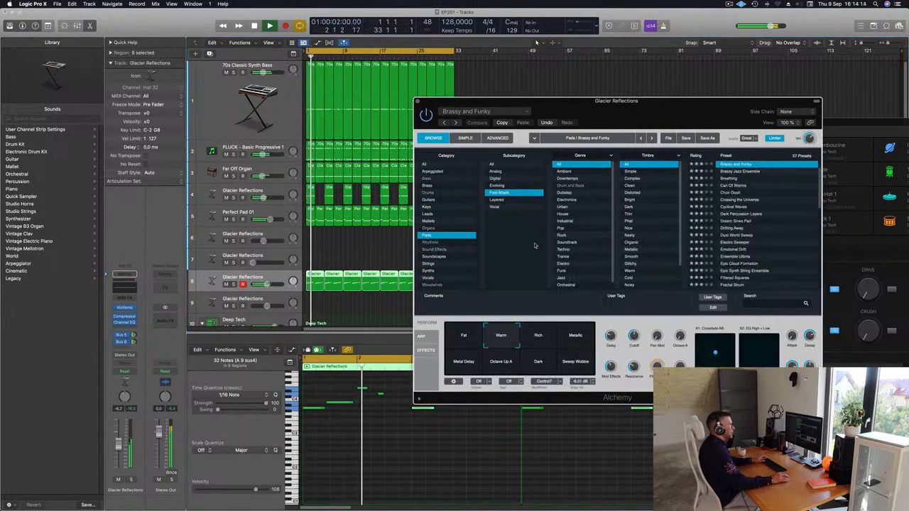
pyautogui.moveTo(728, 117); pyautogui.dragTo(564, 127)
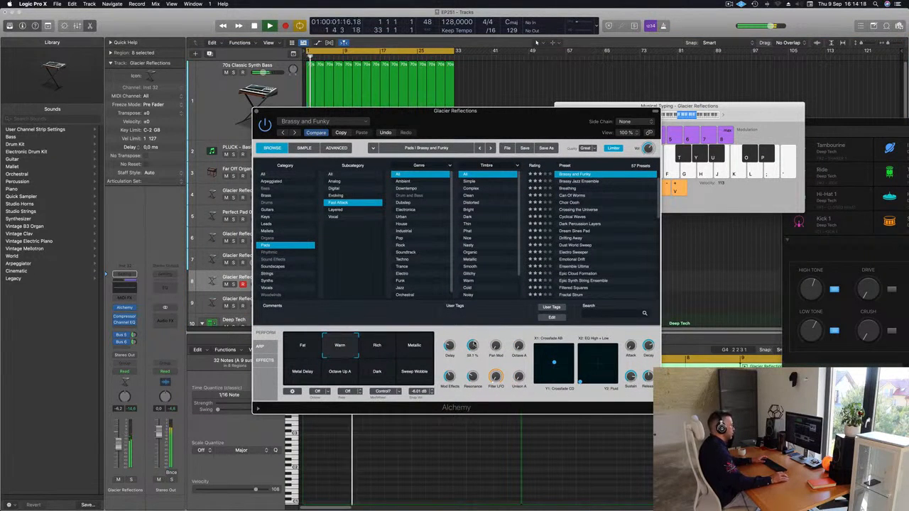
pyautogui.moveTo(503, 121); pyautogui.dragTo(585, 118)
# Step: Audition the Rich, Metallic, Metal Delay, Octave Up A, Dark and Sweep Wobble variations of the Brassy and Funky preset
pyautogui.click(459, 339)
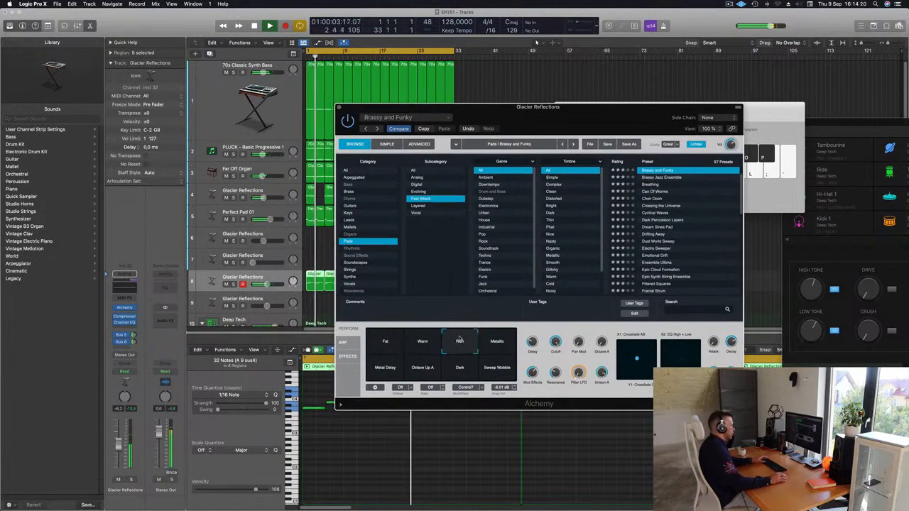
pyautogui.click(493, 347)
pyautogui.click(385, 368)
pyautogui.click(426, 370)
pyautogui.click(460, 367)
pyautogui.click(497, 368)
pyautogui.click(498, 347)
pyautogui.click(470, 346)
pyautogui.click(515, 347)
# Step: Set the Brassy and Funky variation to a blend between Fat and Warm and lower the track's volume to -11 dB
pyautogui.click(436, 346)
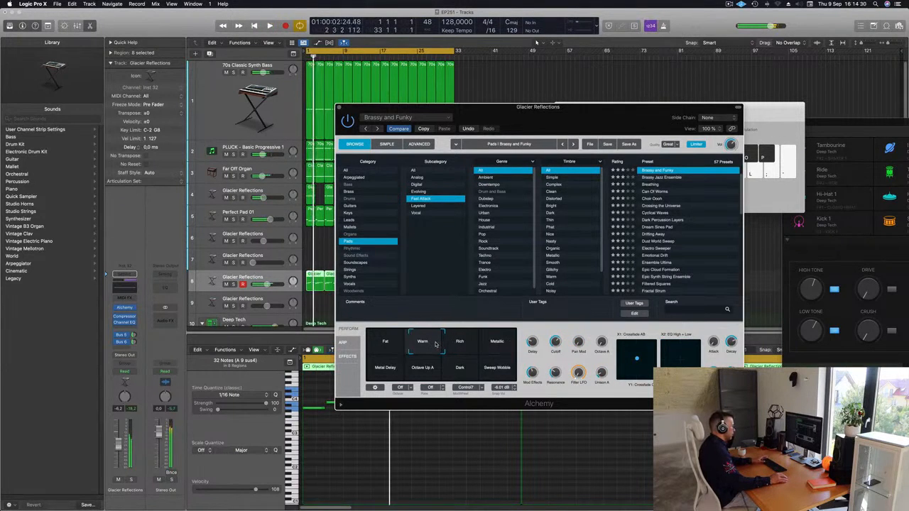
pyautogui.click(416, 344)
pyautogui.click(419, 344)
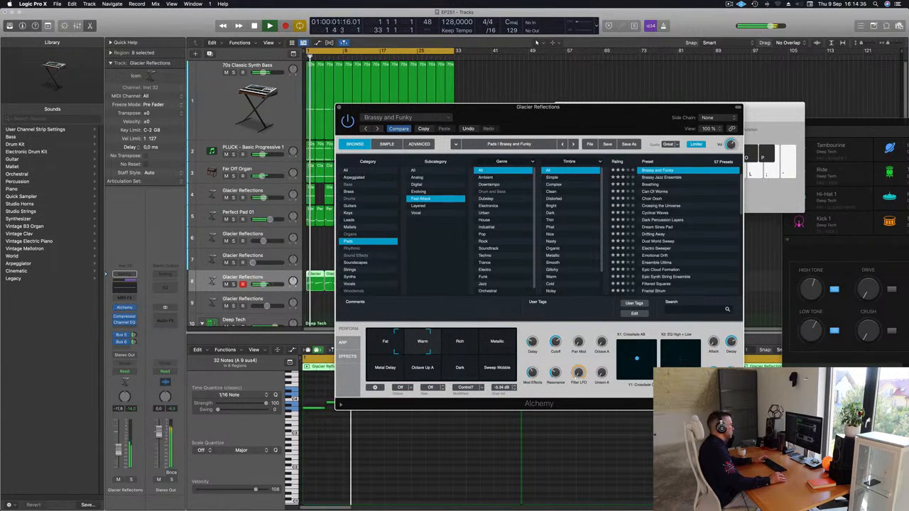
pyautogui.press('super+w')
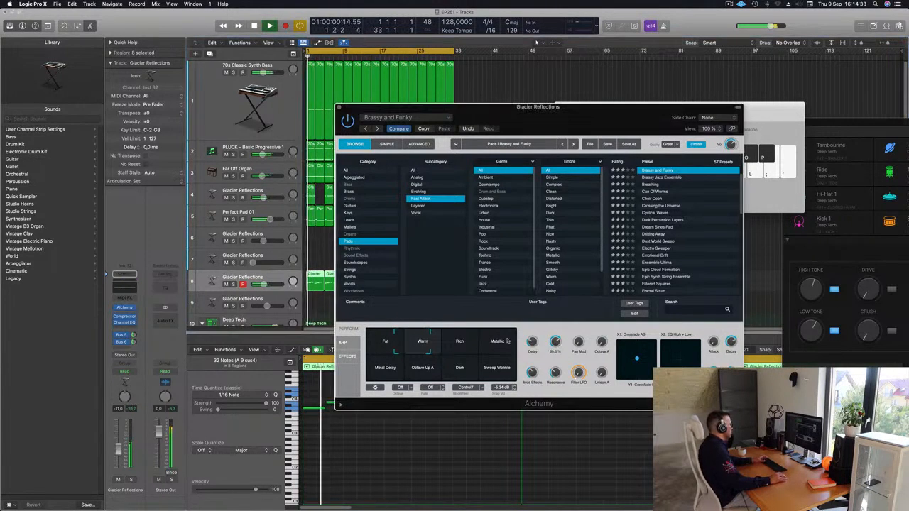
# Step: Enable the Channel EQ low cut on the Brassy and Funky pad track at 436 Hz with a 12 dB/Oct slope
pyautogui.click(128, 287)
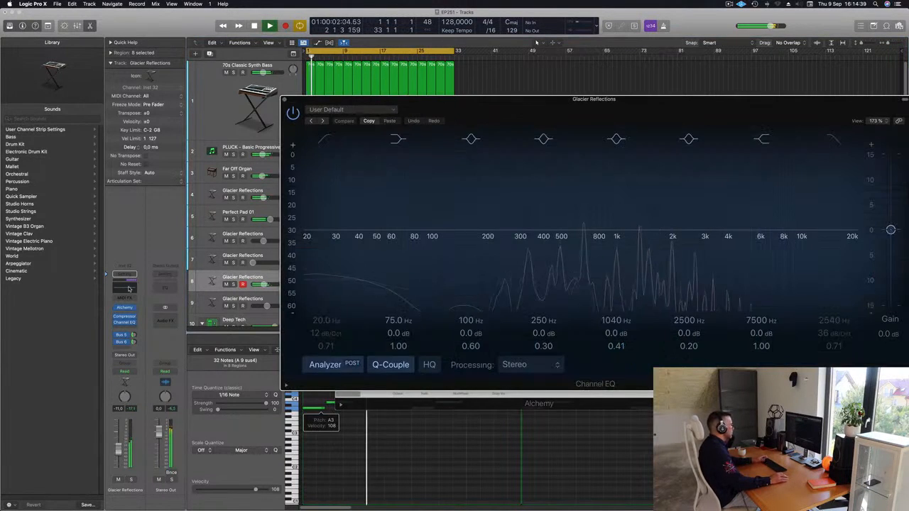
pyautogui.click(326, 143)
pyautogui.moveTo(320, 168); pyautogui.dragTo(552, 152)
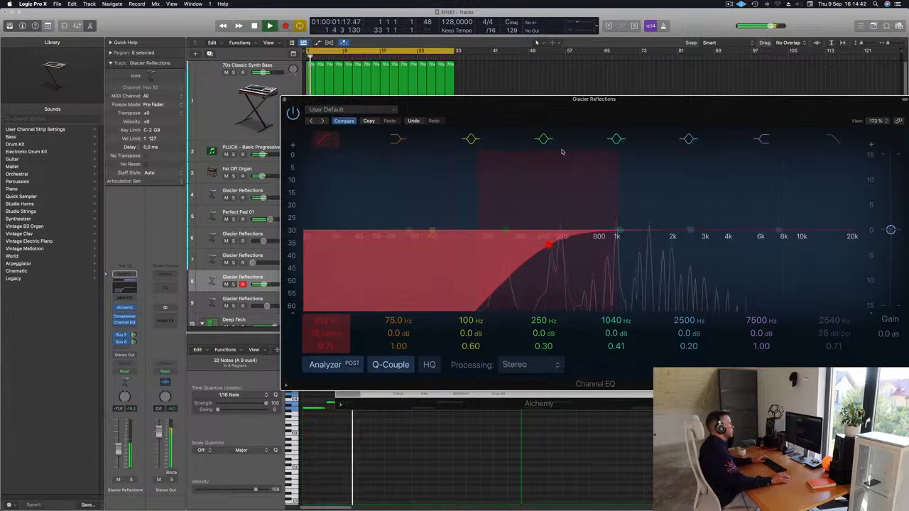
pyautogui.moveTo(285, 109); pyautogui.dragTo(92, 155)
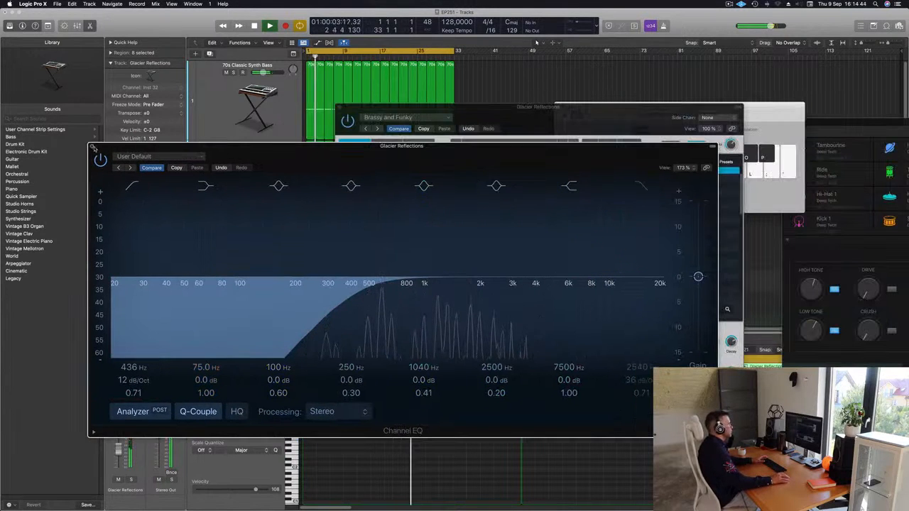
pyautogui.click(92, 146)
pyautogui.moveTo(419, 108); pyautogui.dragTo(718, 106)
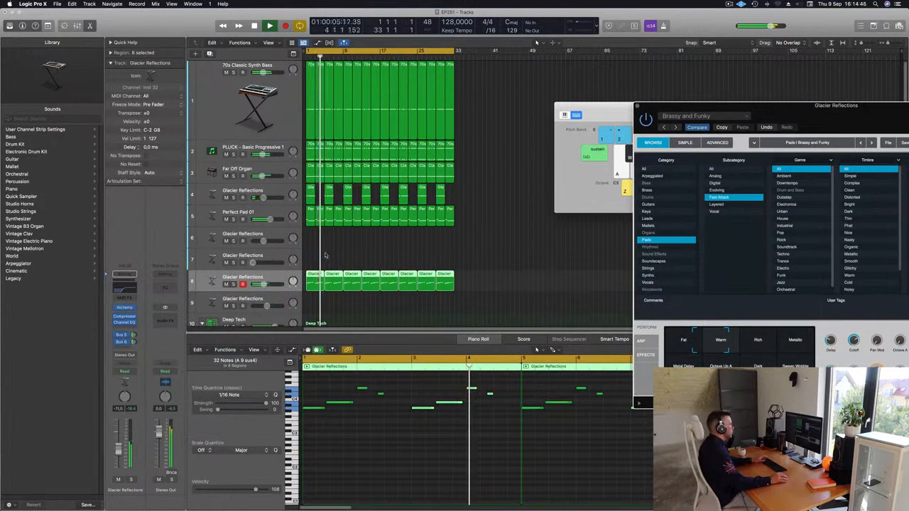
# Step: Try lowering the first note of bar 4 and raising the last note in the first Brassy and Funky region
pyautogui.click(314, 277)
pyautogui.press('space')
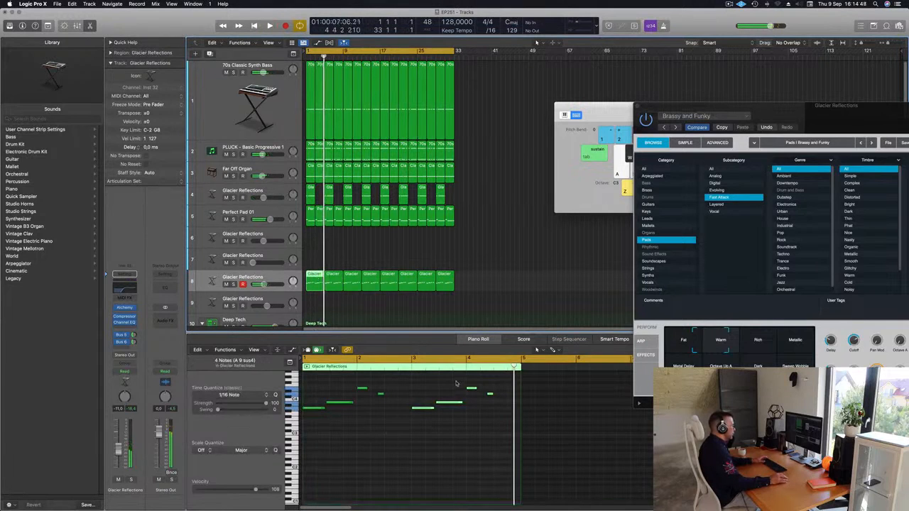
pyautogui.click(492, 387)
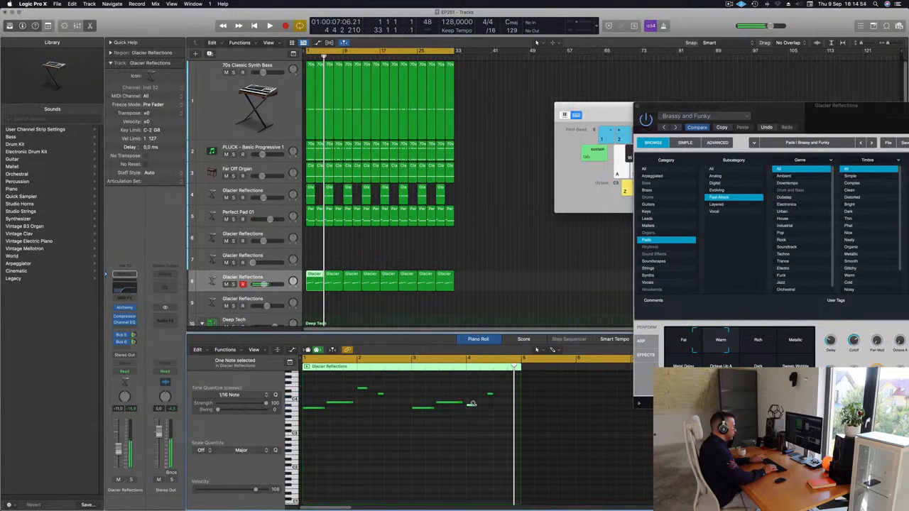
pyautogui.press('Return')
pyautogui.press('space')
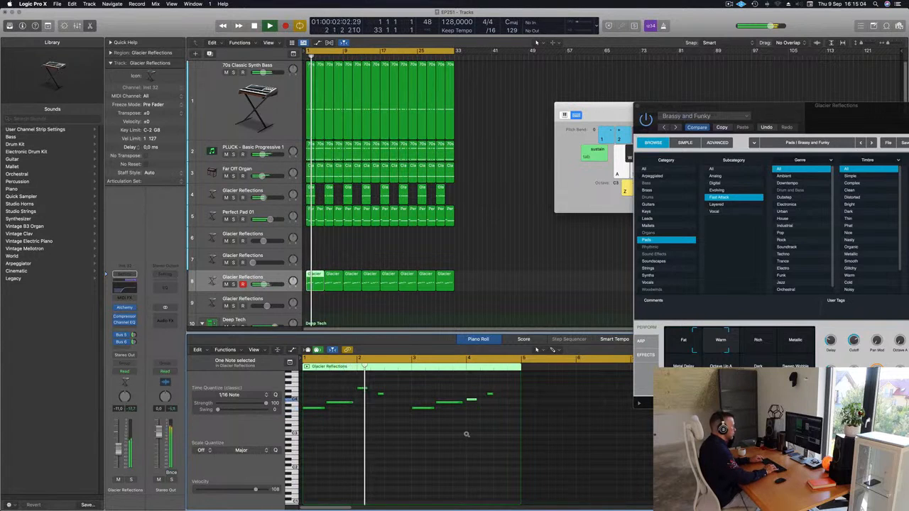
pyautogui.hotkey('alt', 'Down')
pyautogui.hotkey('alt', 'Down')
pyautogui.hotkey('alt', 'Down')
pyautogui.hotkey('alt', 'Down')
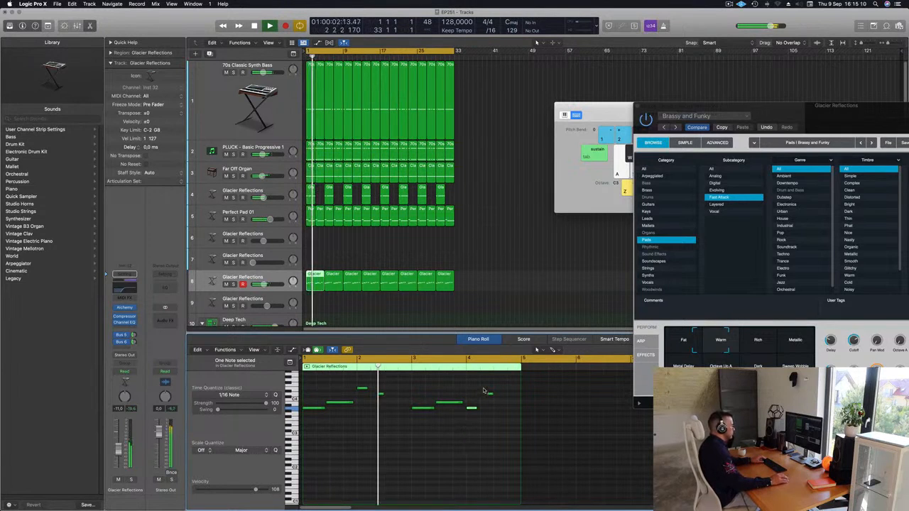
pyautogui.hotkey('alt', 'Up')
pyautogui.hotkey('alt', 'Up')
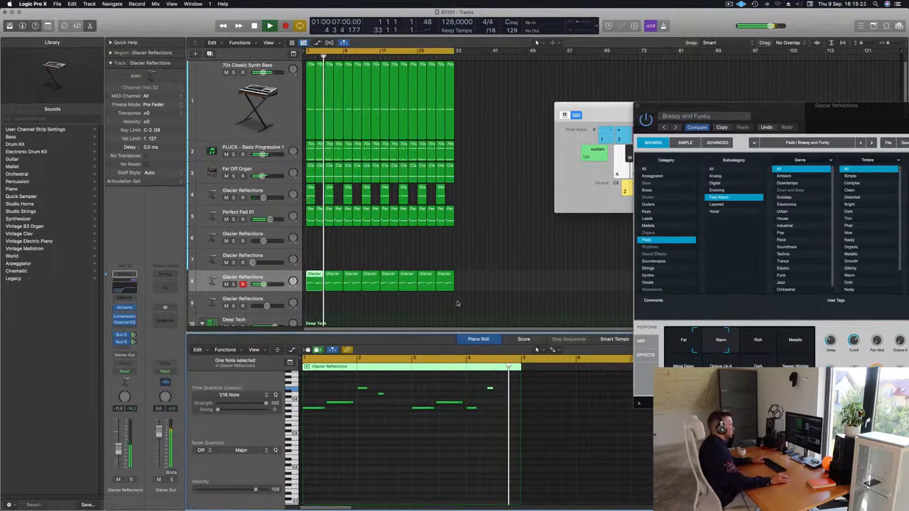
# Step: Restore the original bar 4 notes in the first Brassy and Funky region and replay from the start
pyautogui.moveTo(322, 261); pyautogui.dragTo(316, 282)
pyautogui.press('Delete')
pyautogui.press('Return')
# Step: Save the project, fine-tune Alchemy's Cutoff for the Brassy and Funky pad and close the plug-in
pyautogui.press('super+s')
pyautogui.moveTo(789, 106); pyautogui.dragTo(552, 62)
pyautogui.moveTo(617, 297); pyautogui.dragTo(620, 305)
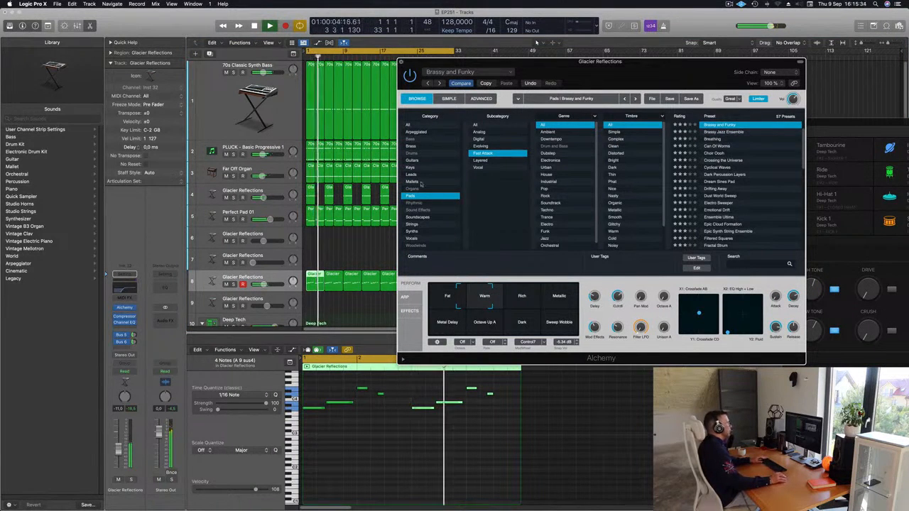
pyautogui.press('super+w')
# Step: Copy the first Tom Low region onto the Block - Deep Tech track at bar 1 and keep the loop playing
pyautogui.scroll(-6, 377, 228)
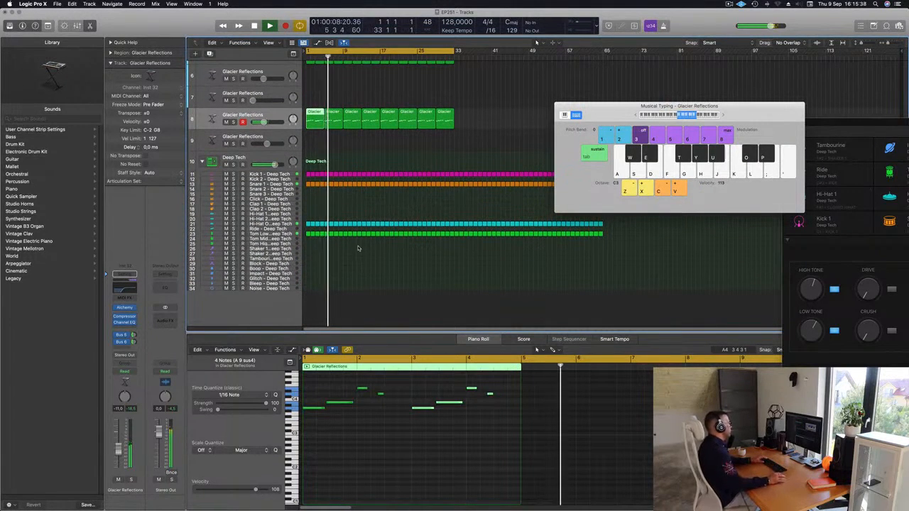
pyautogui.click(308, 234)
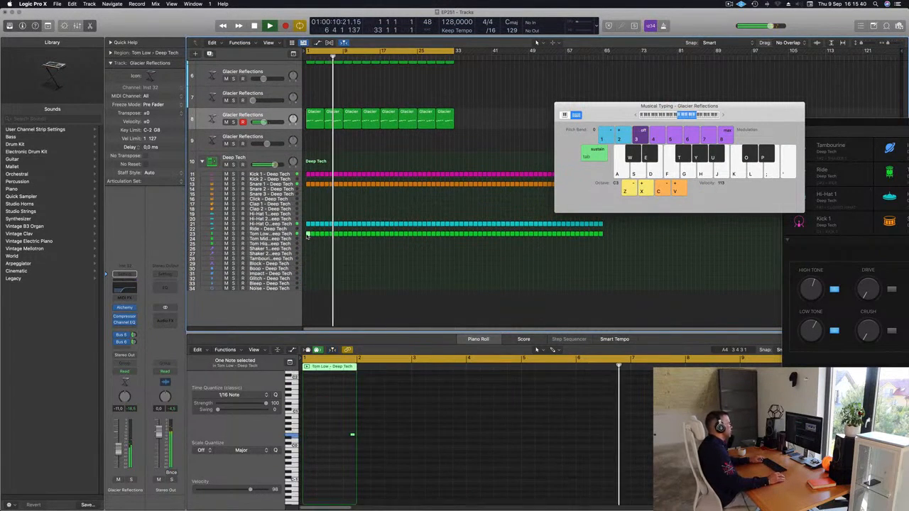
pyautogui.press('space')
pyautogui.moveTo(309, 234); pyautogui.dragTo(308, 265)
pyautogui.press('space')
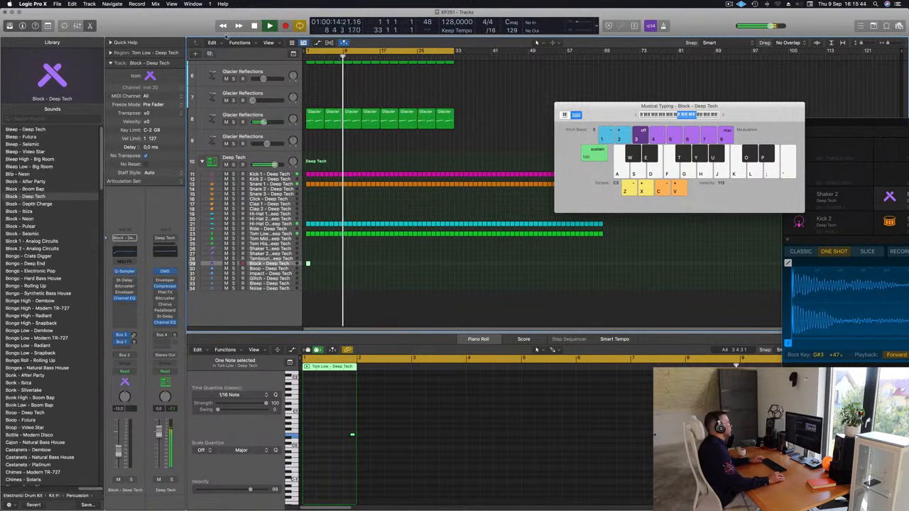
# Step: Show the toolbar, turn on Track Zoom for the Block track and replay from the start
pyautogui.moveTo(230, 36); pyautogui.dragTo(184, 52)
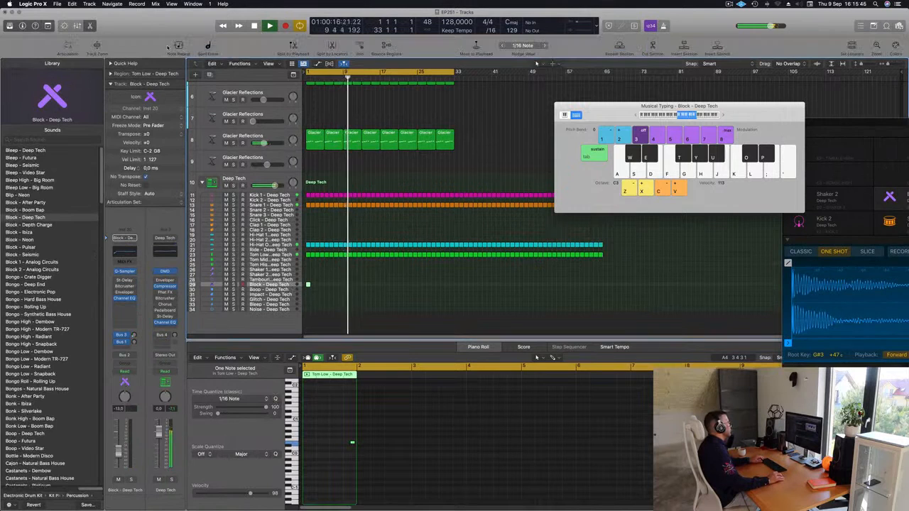
pyautogui.hotkey('ctrl', 'z')
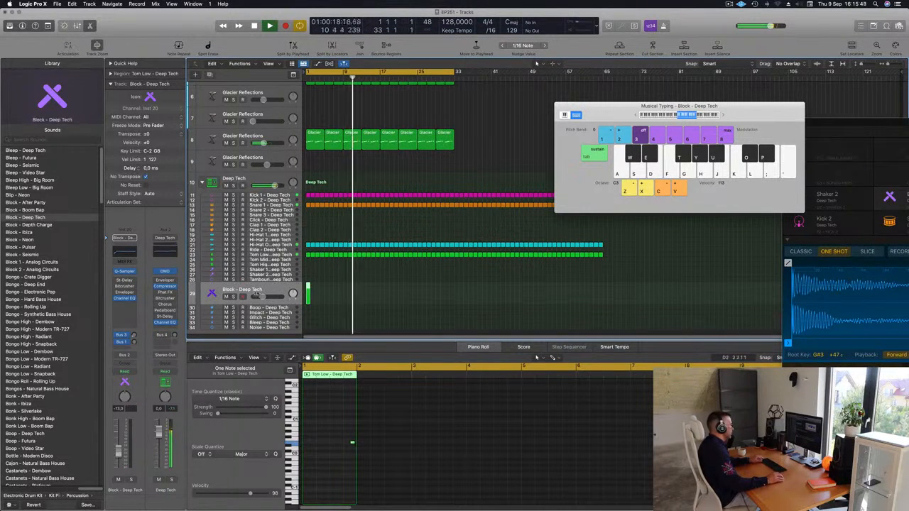
pyautogui.scroll(8, 342, 299)
pyautogui.press('Return')
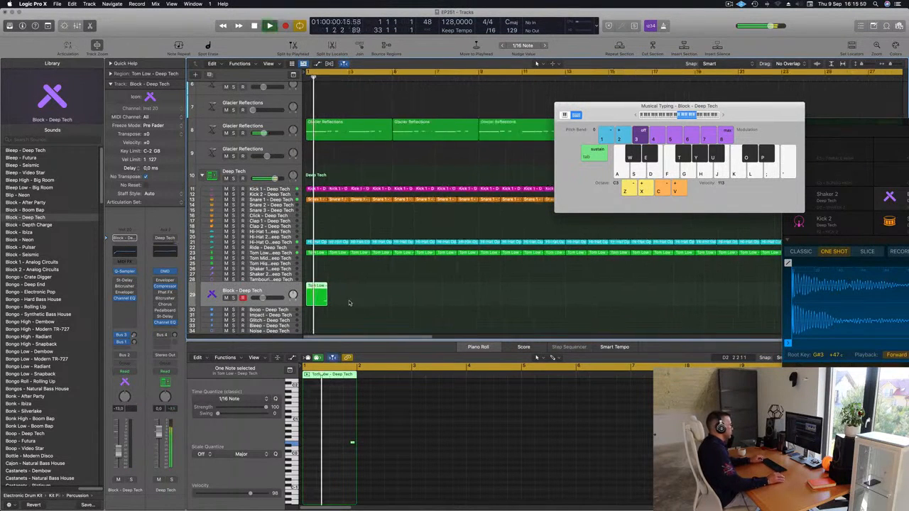
# Step: Copy the single note in the Block region to two earlier positions in the bar, making a three-note pattern
pyautogui.moveTo(337, 429); pyautogui.dragTo(366, 465)
pyautogui.press('Return')
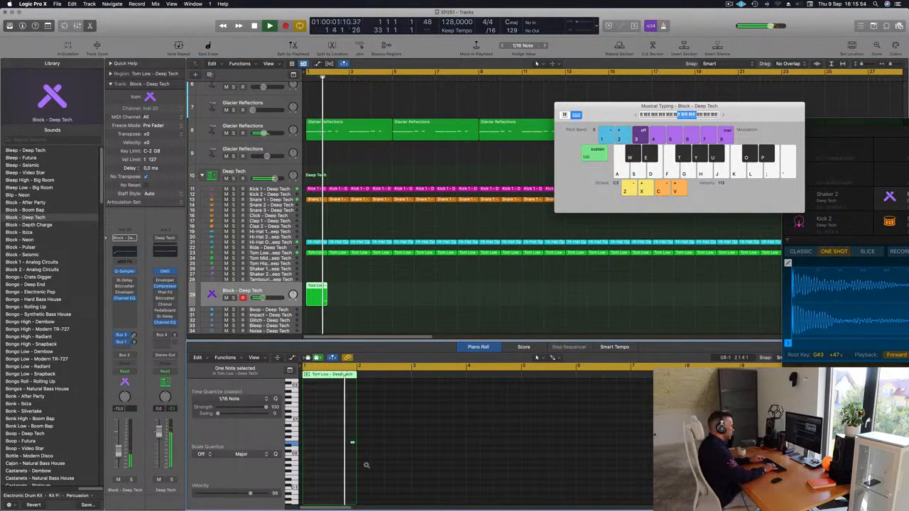
pyautogui.press('Return')
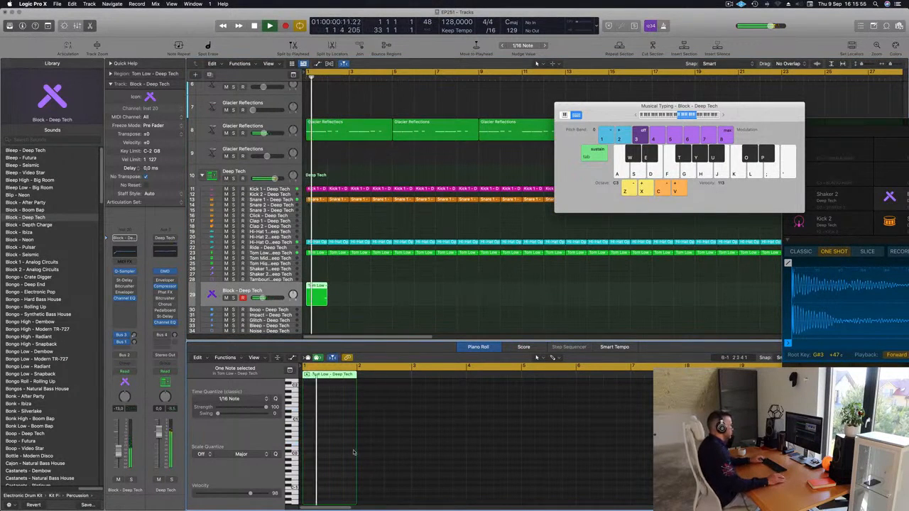
pyautogui.scroll(2, 353, 448)
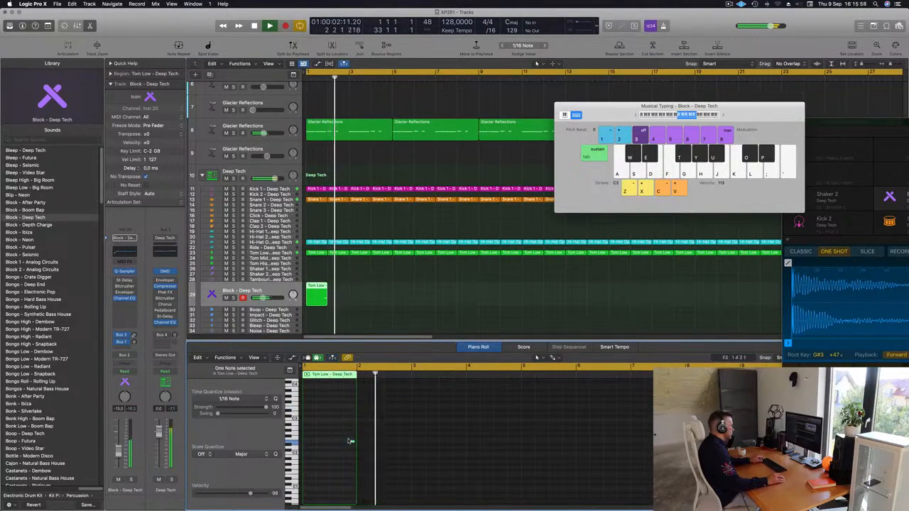
pyautogui.moveTo(352, 442); pyautogui.dragTo(319, 442)
pyautogui.click(318, 442)
pyautogui.moveTo(332, 448); pyautogui.dragTo(339, 443)
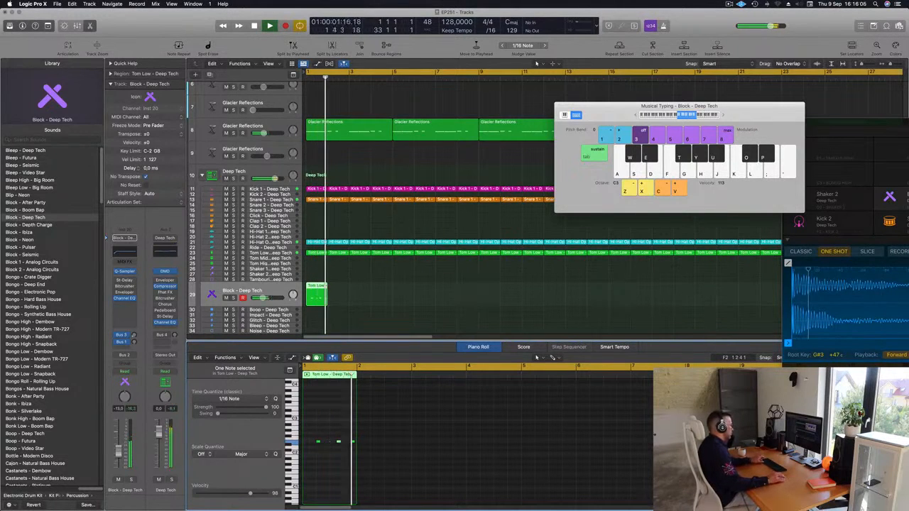
# Step: Repeat the one-bar Block region until it fills the first six bars
pyautogui.click(317, 293)
pyautogui.press('super+r')
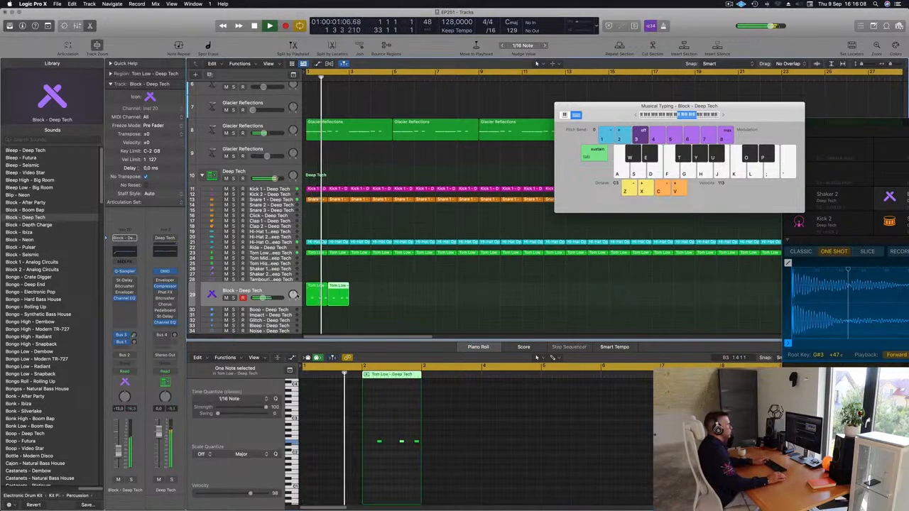
pyautogui.press('super+r')
pyautogui.press('super+r')
pyautogui.press('super+r')
pyautogui.press('super+r')
pyautogui.scroll(-5, 423, 287)
pyautogui.scroll(-1, 421, 288)
pyautogui.scroll(-1, 419, 288)
# Step: Select the six Block regions and repeat the group five times along the track
pyautogui.moveTo(407, 296); pyautogui.dragTo(305, 301)
pyautogui.press('super+r')
pyautogui.press('super+r')
pyautogui.press('super+r')
pyautogui.press('super+r')
pyautogui.press('super+r')
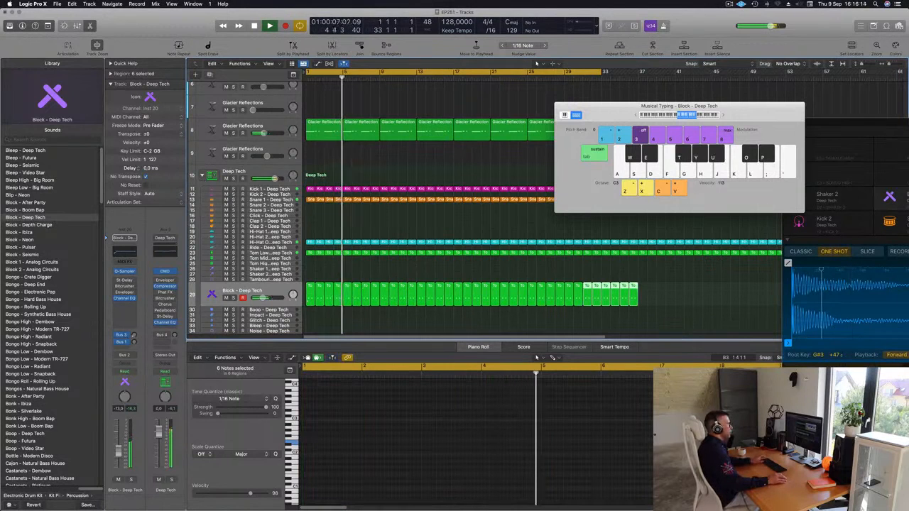
# Step: Move the Musical Typing window aside and transpose all notes in the Block regions up one octave
pyautogui.moveTo(744, 117); pyautogui.dragTo(908, 123)
pyautogui.press('space')
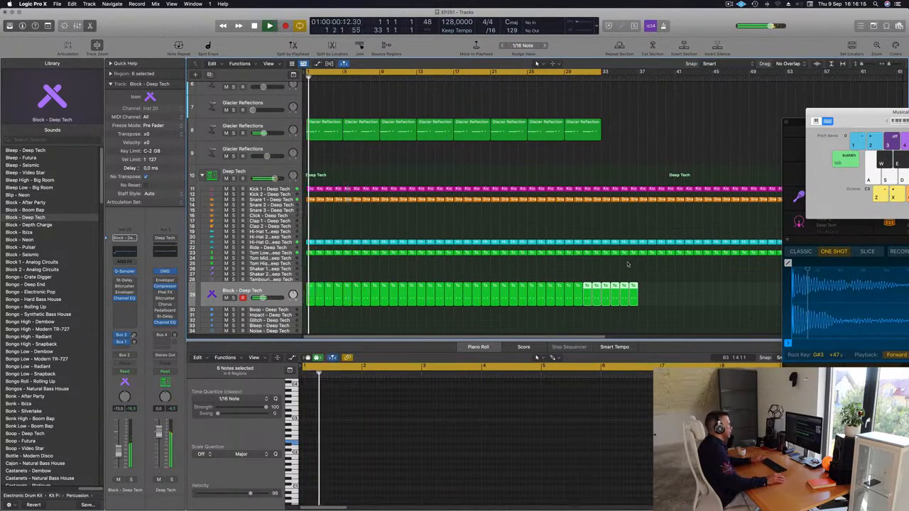
pyautogui.click(276, 289)
pyautogui.click(407, 425)
pyautogui.press('super+a')
pyautogui.hotkey('alt', 'shift', 'Up')
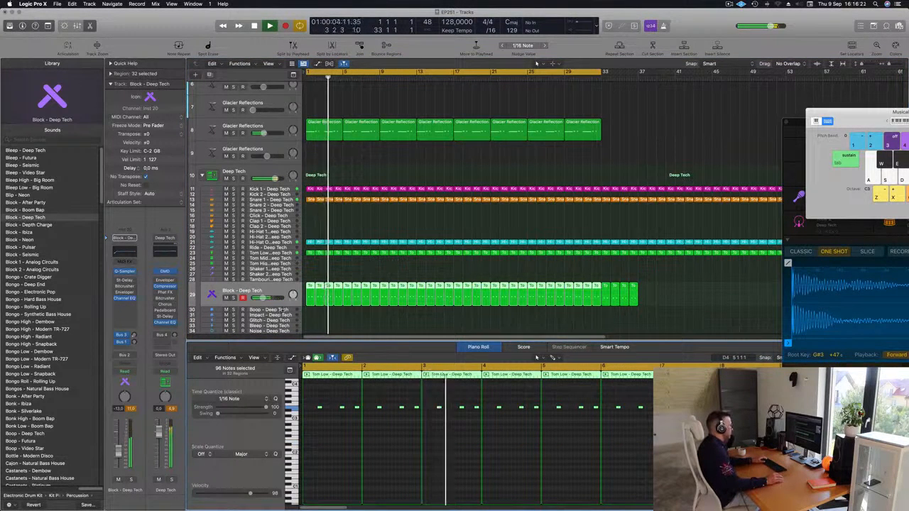
# Step: Lower the Block track volume to about -16 dB and load the 1\2 Note Swing preset in its Stereo Delay
pyautogui.click(282, 297)
pyautogui.press('Return')
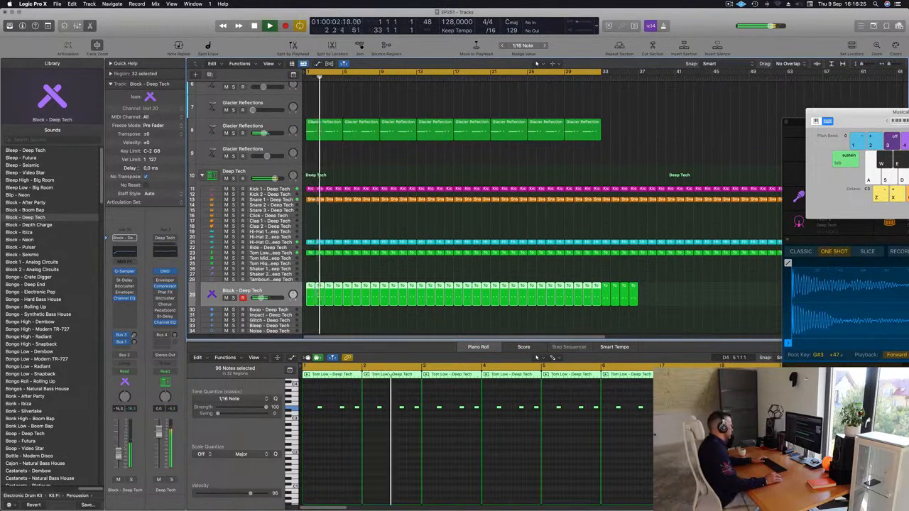
pyautogui.click(124, 281)
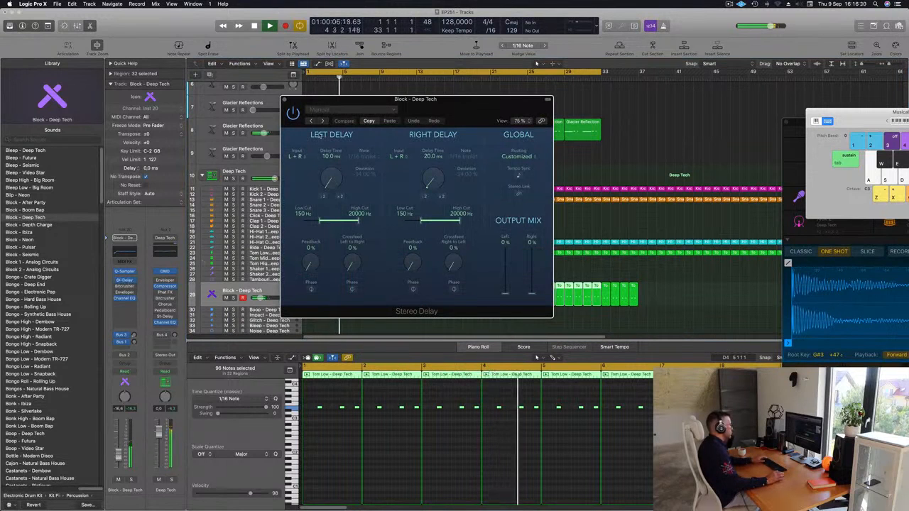
pyautogui.click(324, 121)
pyautogui.moveTo(387, 100); pyautogui.dragTo(392, 112)
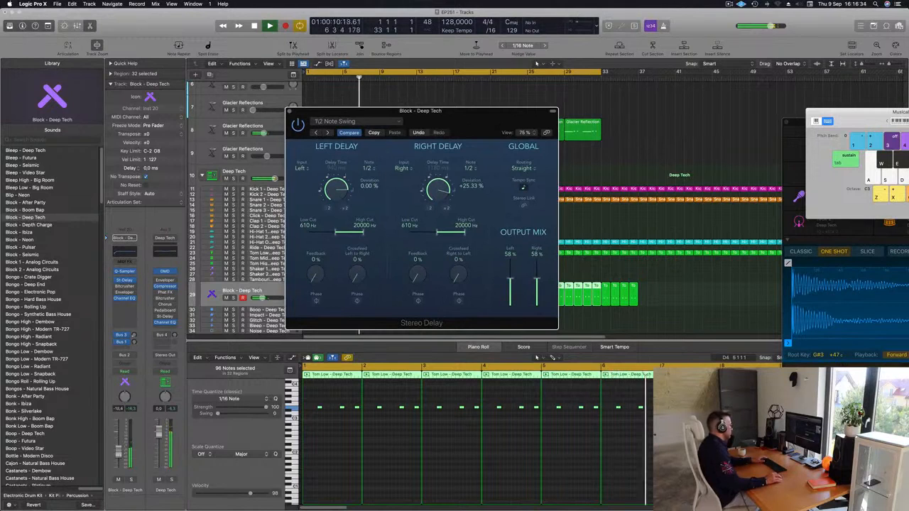
# Step: Raise the Block track volume to about -9 dB, check it briefly in solo and close the Stereo Delay
pyautogui.moveTo(119, 456); pyautogui.dragTo(119, 453)
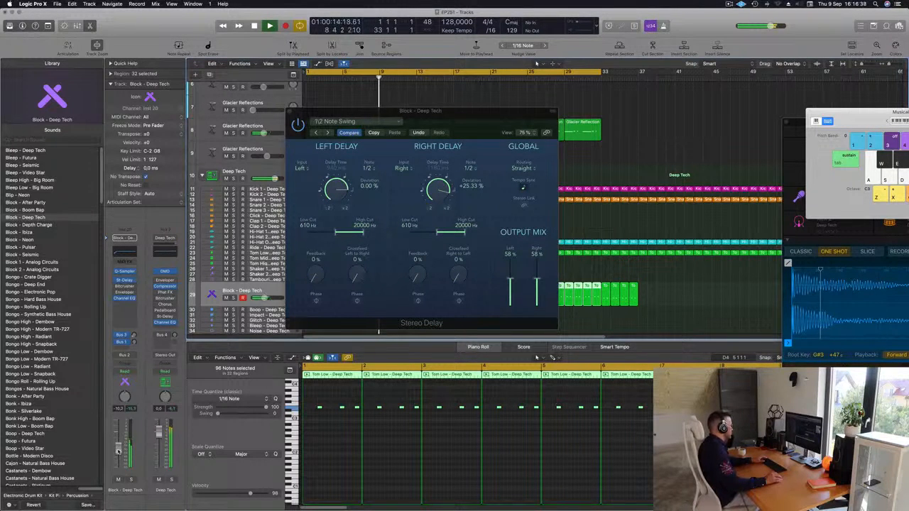
pyautogui.click(129, 481)
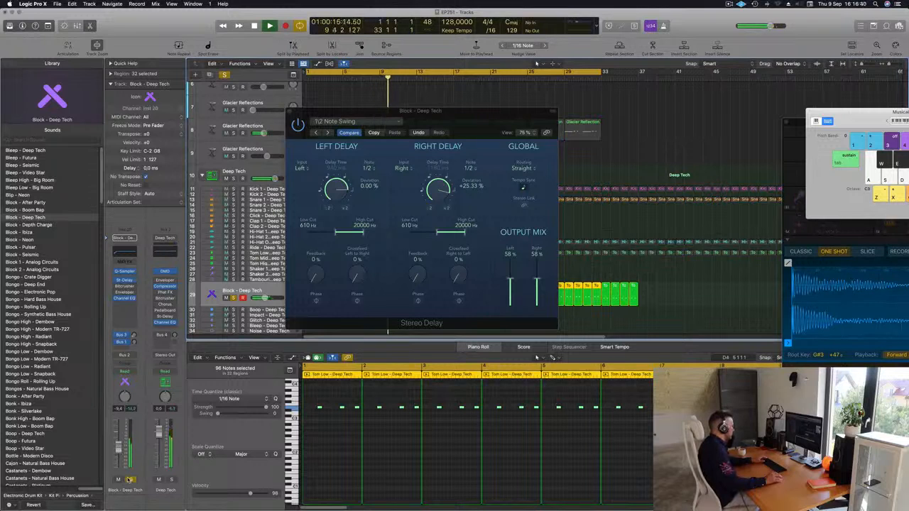
pyautogui.click(129, 481)
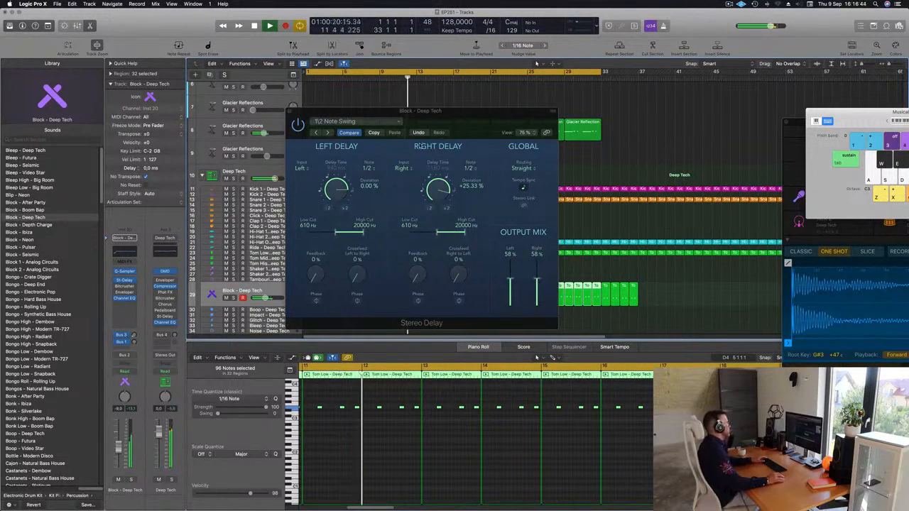
pyautogui.moveTo(301, 116); pyautogui.dragTo(271, 139)
pyautogui.click(259, 135)
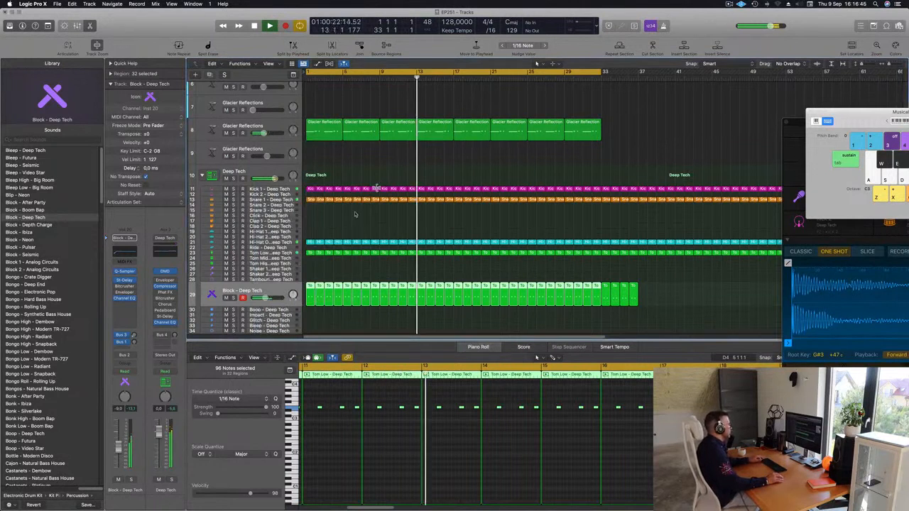
# Step: Copy the first Hi-Hat Open region onto the Shaker 2 - Deep Tech track at bar 1
pyautogui.press('super+Left')
pyautogui.press('super+Left')
pyautogui.click(382, 214)
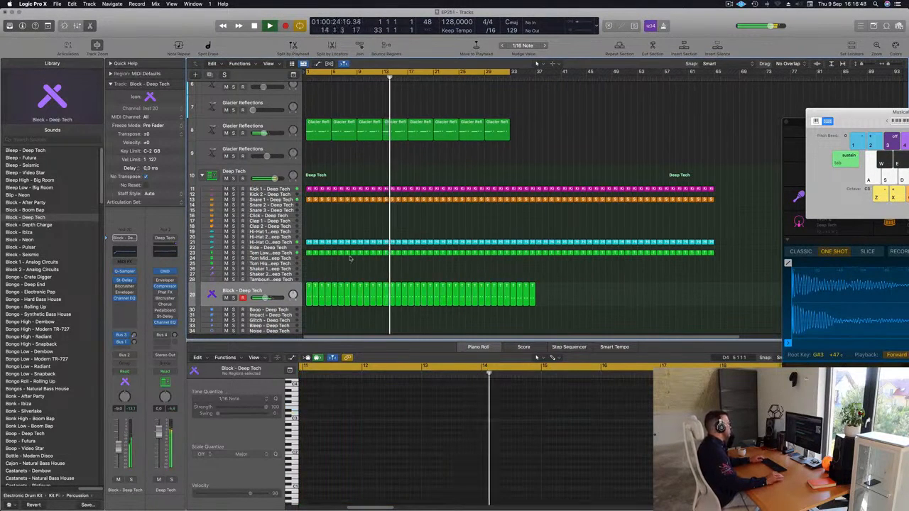
pyautogui.click(309, 253)
pyautogui.click(309, 243)
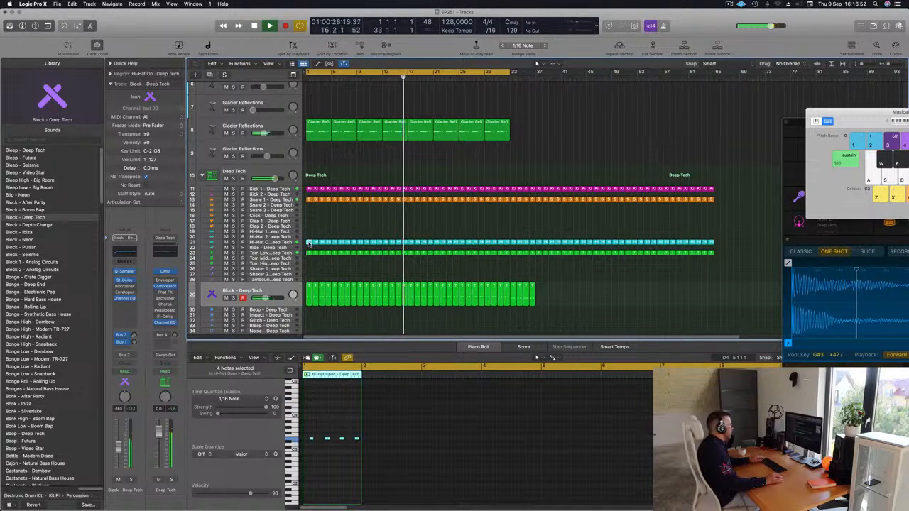
pyautogui.moveTo(309, 244); pyautogui.dragTo(309, 275)
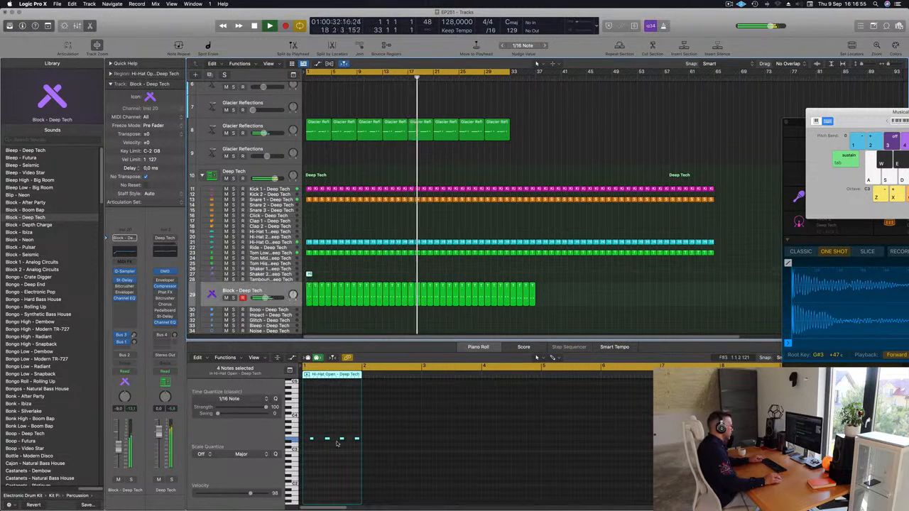
# Step: Nudge the four notes in the Shaker 2 region earlier and copy them into a twelve-note pattern of short hits
pyautogui.scroll(6, 319, 439)
pyautogui.hscroll(1, 336, 441)
pyautogui.hotkey('alt', 'Left')
pyautogui.hotkey('alt', 'Left')
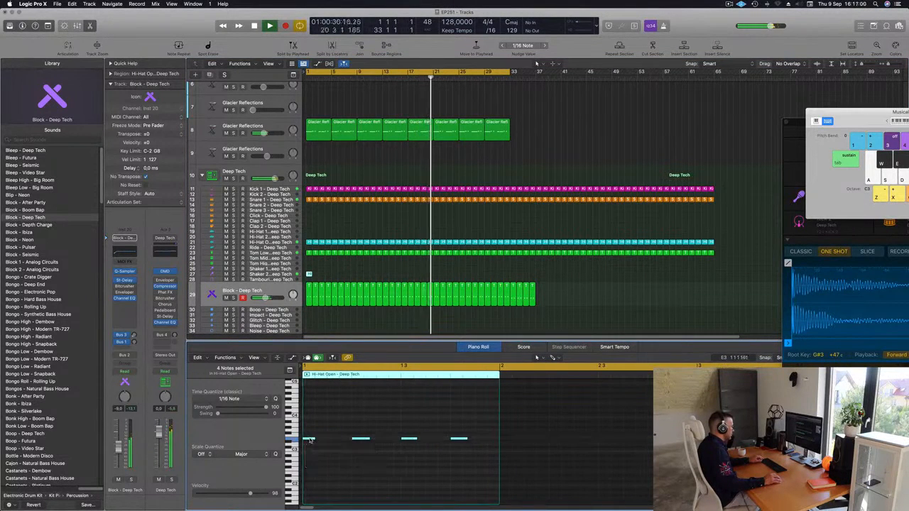
pyautogui.moveTo(314, 440); pyautogui.dragTo(327, 441)
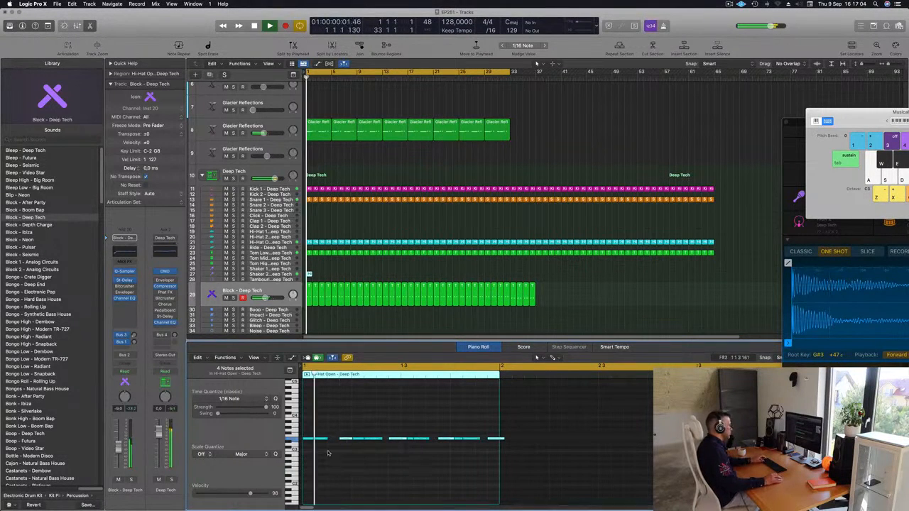
pyautogui.moveTo(305, 466); pyautogui.dragTo(501, 435)
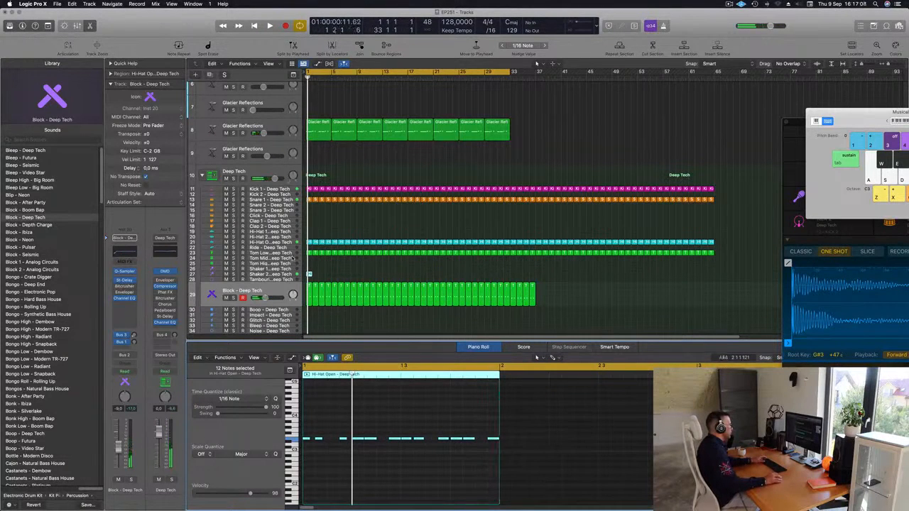
# Step: Repeat the Shaker 2 region through bar 32 and delete the Shaker 2 and Block regions beyond it
pyautogui.click(216, 276)
pyautogui.press('space')
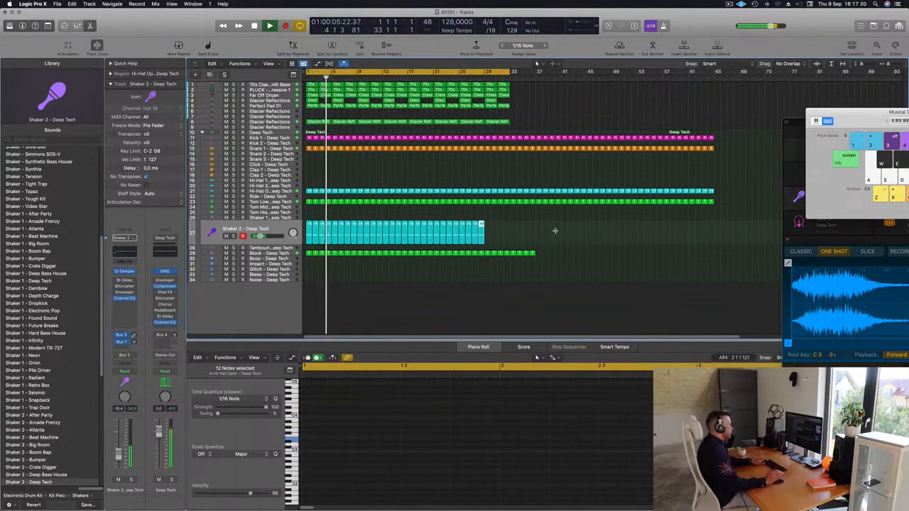
pyautogui.moveTo(544, 225); pyautogui.dragTo(512, 277)
pyautogui.press('Delete')
pyautogui.press('Return')
# Step: Lower the Shaker 2 track volume to about -31 dB while the loop plays
pyautogui.click(276, 228)
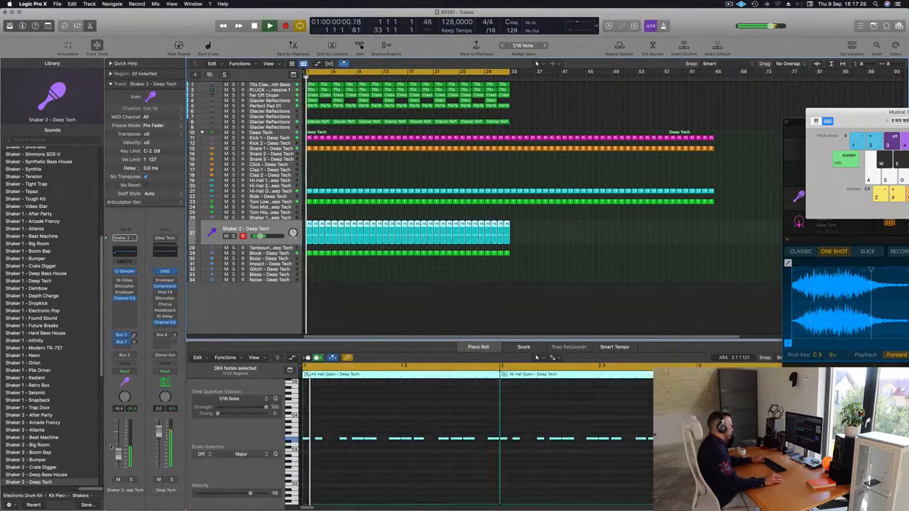
pyautogui.moveTo(261, 236); pyautogui.dragTo(255, 235)
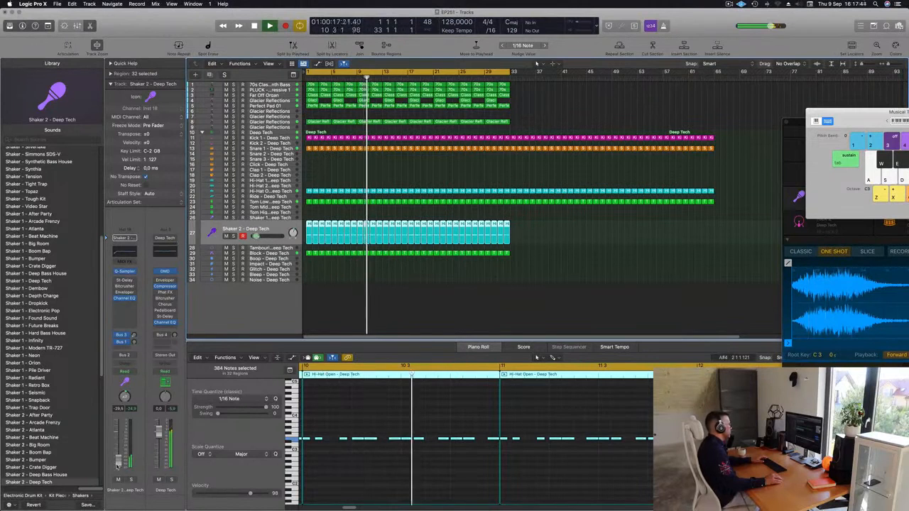
pyautogui.click(447, 312)
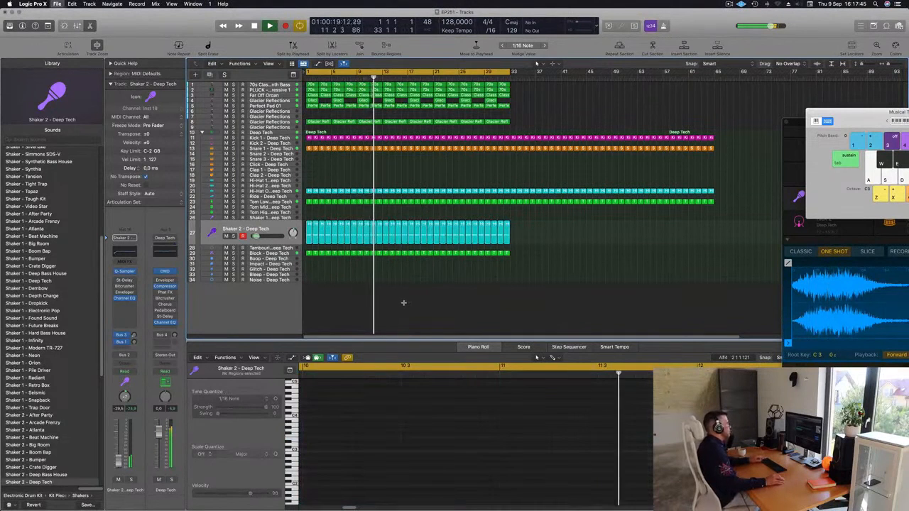
pyautogui.press('super+Left')
pyautogui.press('super+Right')
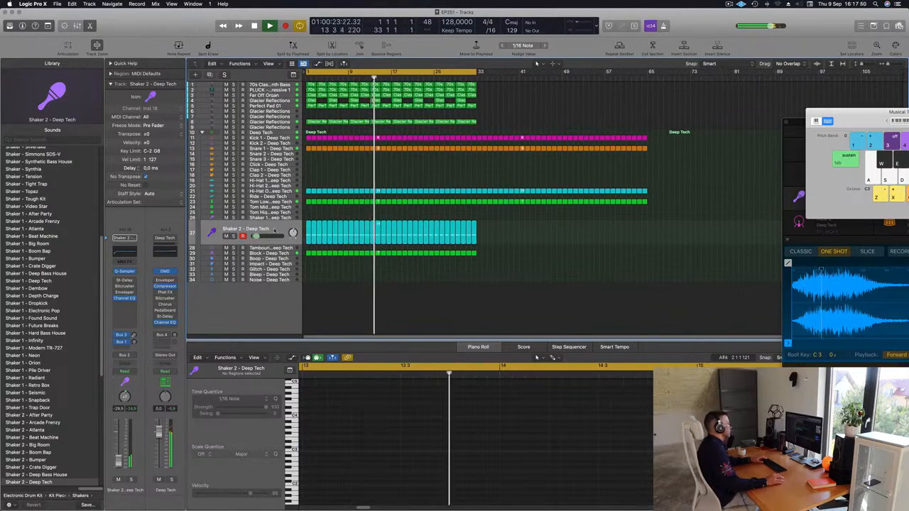
pyautogui.press('super+a')
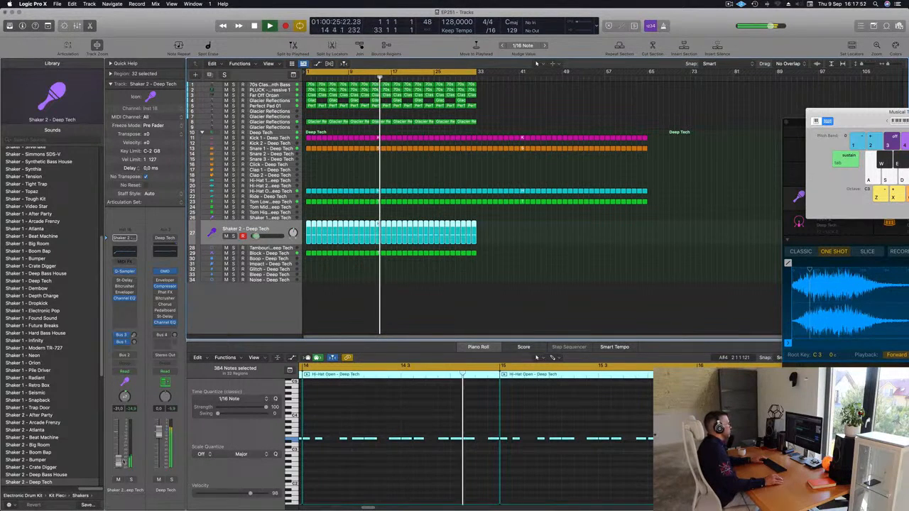
# Step: Delete the kick, snare, open hi-hat and low tom regions after bar 32
pyautogui.click(469, 310)
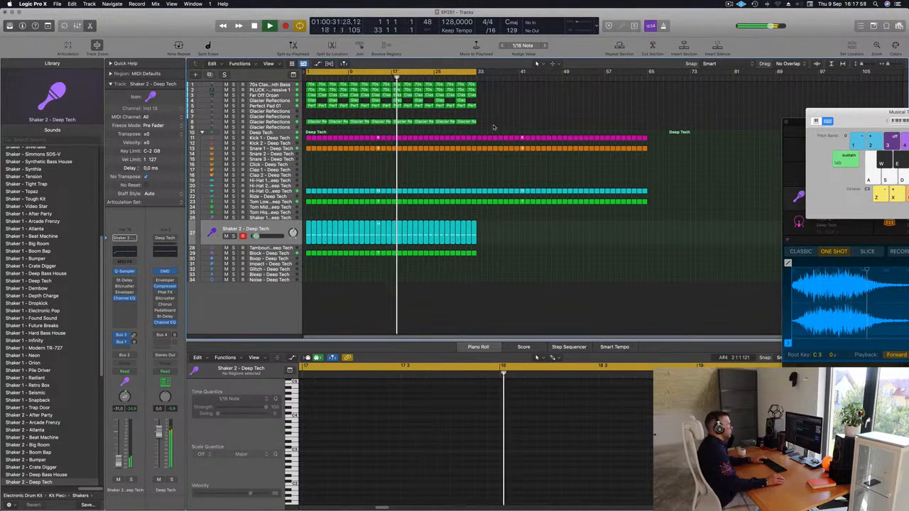
pyautogui.moveTo(477, 131); pyautogui.dragTo(669, 252)
pyautogui.press('Delete')
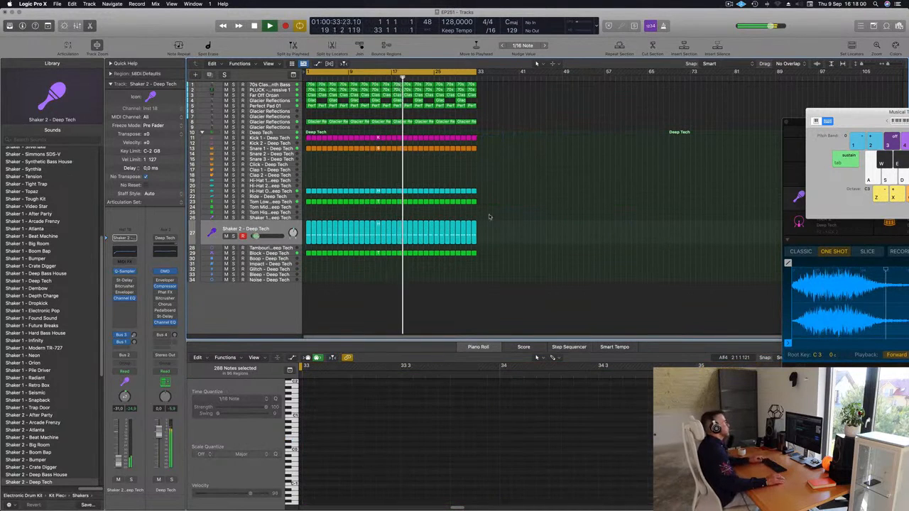
# Step: Copy the Tom Low region in bar 1 onto the Tom High track
pyautogui.scroll(3, 443, 191)
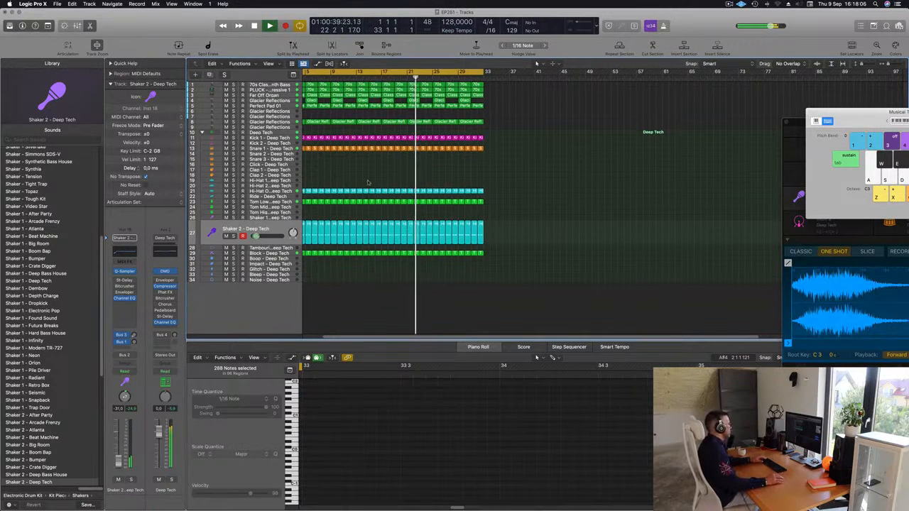
pyautogui.hscroll(-2, 317, 210)
pyautogui.click(309, 203)
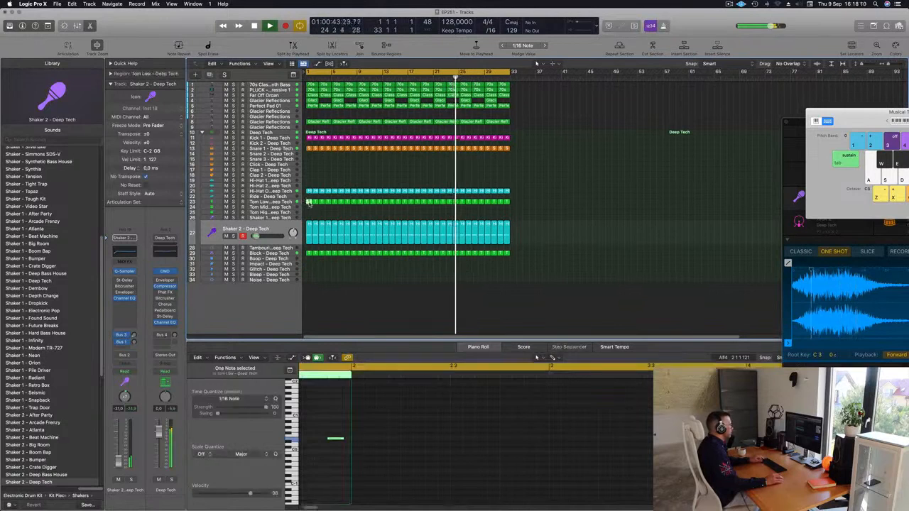
pyautogui.moveTo(309, 204); pyautogui.dragTo(309, 220)
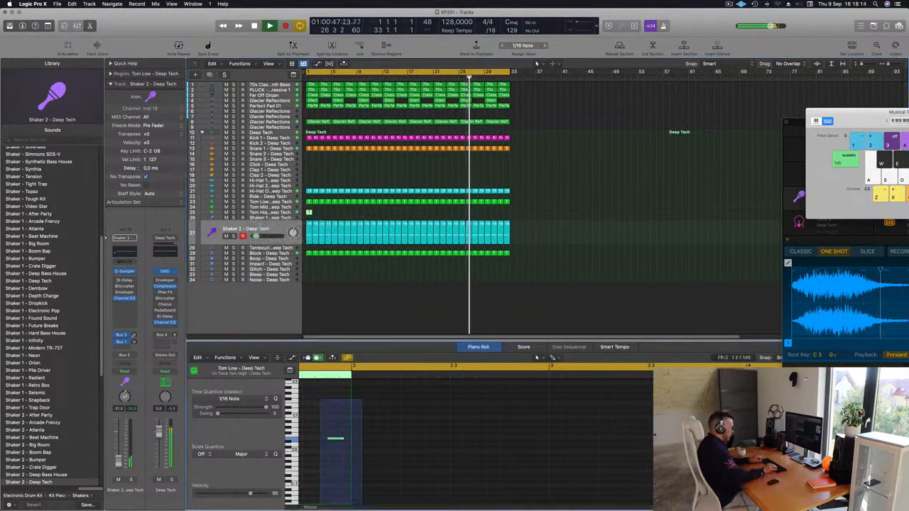
# Step: Move the note in the copied Tom High region to a lower pitch on the second sixteenth of bar 1
pyautogui.hotkey('alt', 'shift', 'Up')
pyautogui.hotkey('alt', 'shift', 'Down')
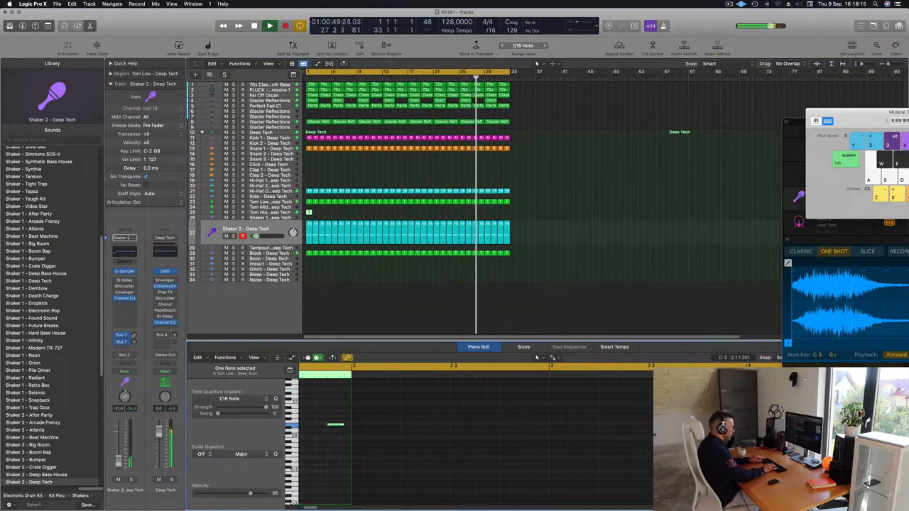
pyautogui.hotkey('alt', 'shift', 'Up')
pyautogui.hotkey('alt', 'shift', 'Up')
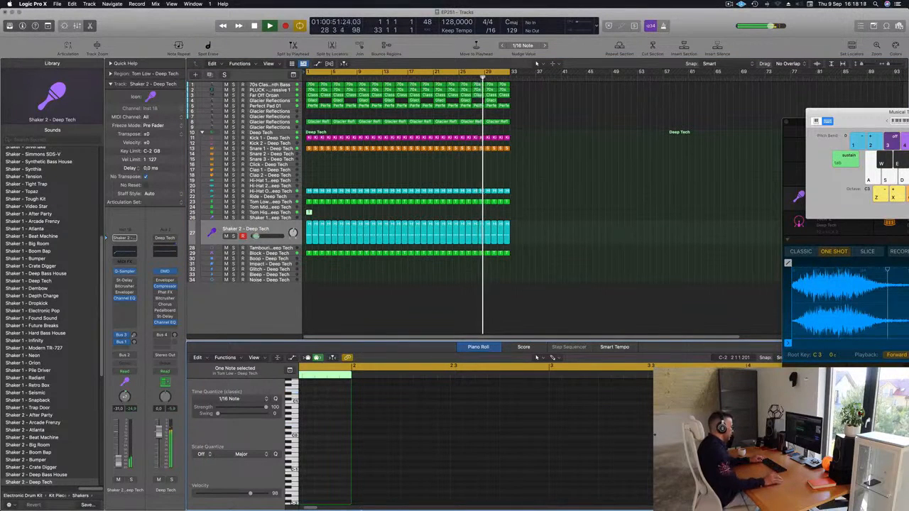
pyautogui.moveTo(361, 497)
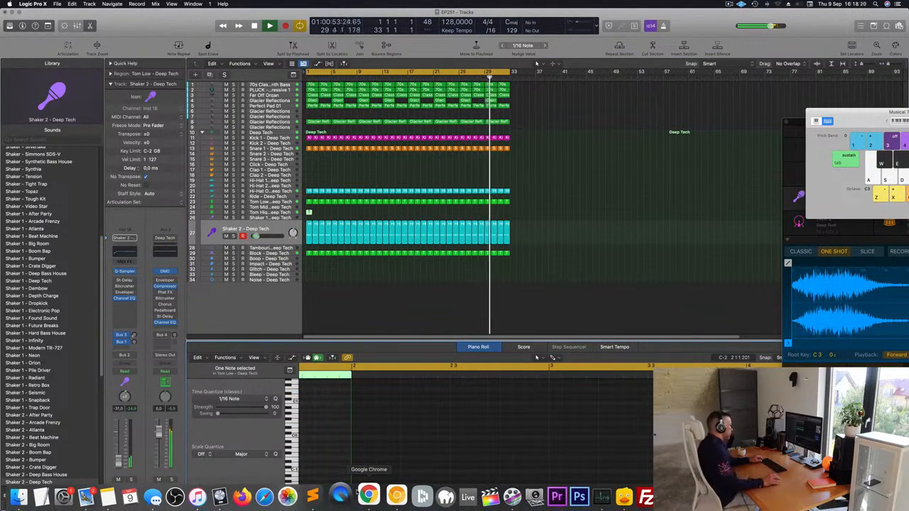
pyautogui.click(332, 423)
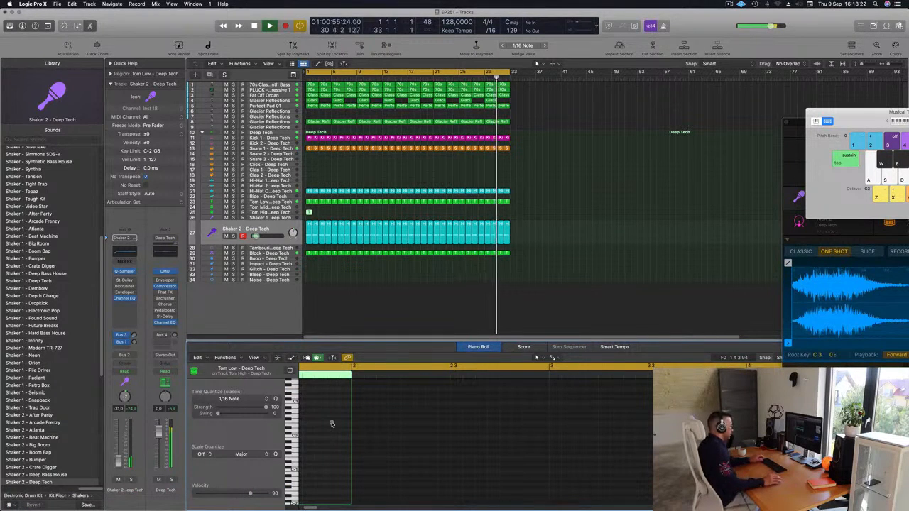
pyautogui.scroll(5, 327, 419)
pyautogui.click(333, 417)
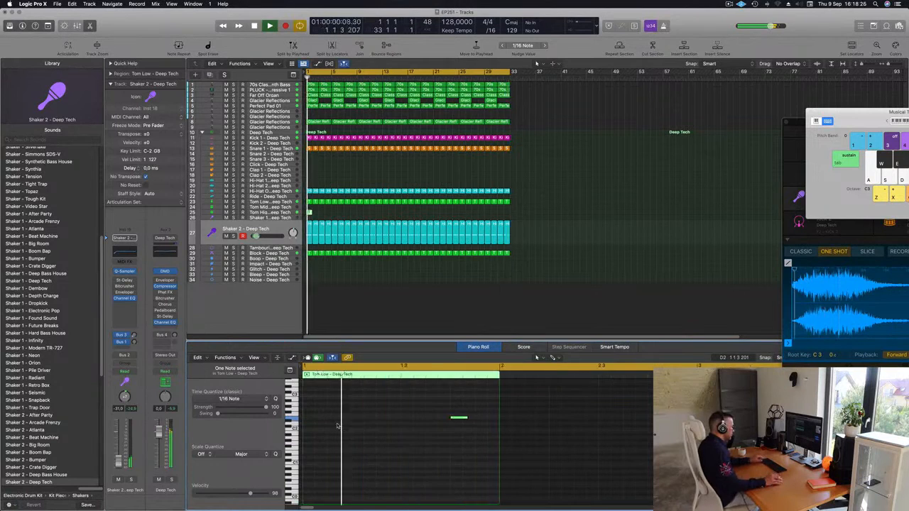
pyautogui.moveTo(462, 419); pyautogui.dragTo(330, 489)
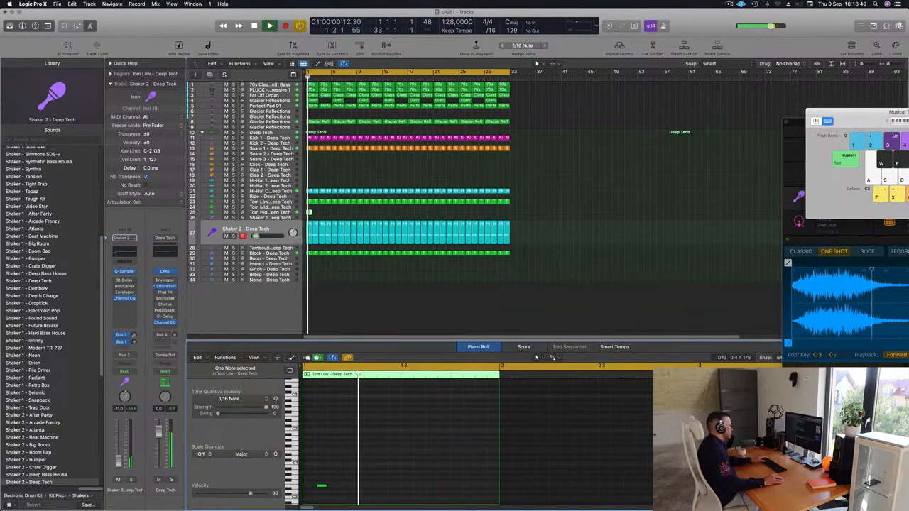
# Step: Select the Tom High track and copy its note to one sixteenth before beat 3 of bar 1
pyautogui.click(281, 213)
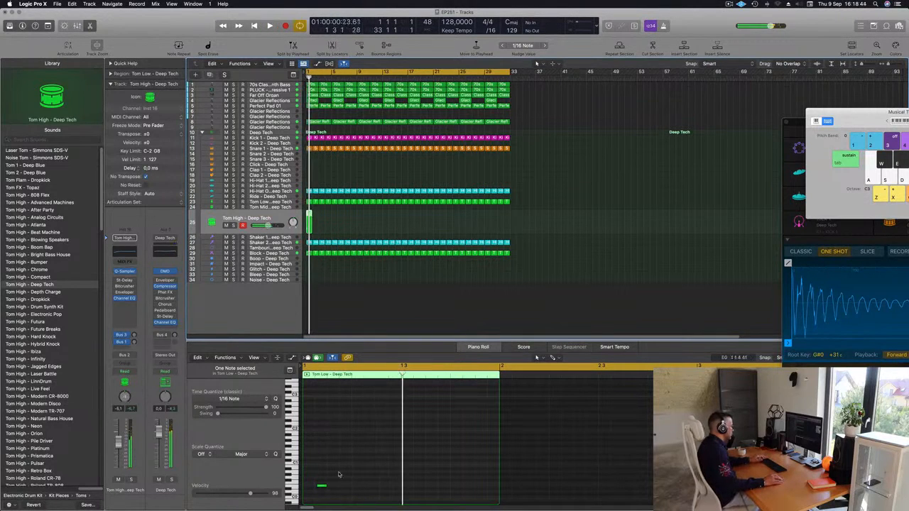
pyautogui.scroll(-1, 338, 471)
pyautogui.click(321, 487)
pyautogui.moveTo(319, 488); pyautogui.dragTo(364, 490)
pyautogui.moveTo(363, 486); pyautogui.dragTo(385, 487)
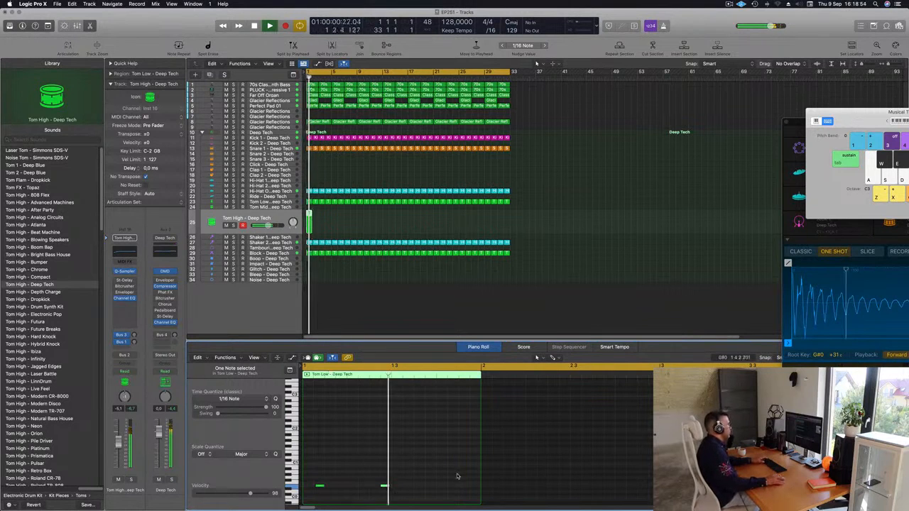
# Step: Repeat the two-note Tom High region through bar 32
pyautogui.moveTo(334, 221); pyautogui.dragTo(308, 224)
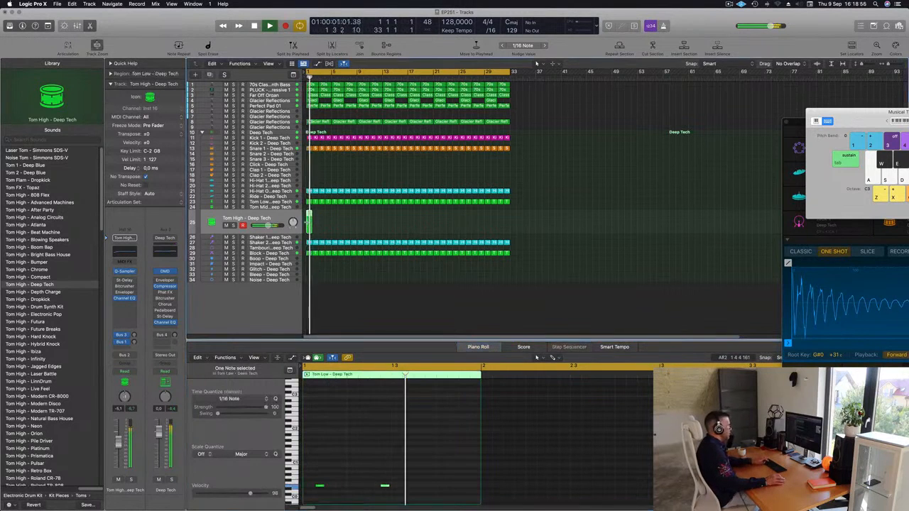
pyautogui.press('super+r')
pyautogui.press('super+r')
pyautogui.press('super+r')
pyautogui.press('super+r')
pyautogui.press('super+r')
pyautogui.press('super+r')
pyautogui.press('super+r')
pyautogui.press('super+r')
pyautogui.press('super+r')
pyautogui.press('super+r')
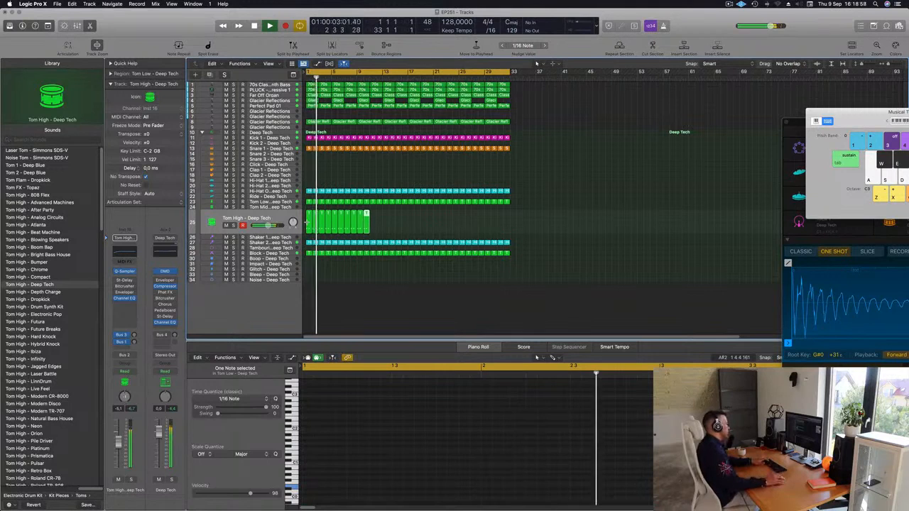
pyautogui.moveTo(421, 222)
pyautogui.mouseDown()
pyautogui.moveTo(308, 224)
pyautogui.moveTo(408, 220)
pyautogui.mouseUp()
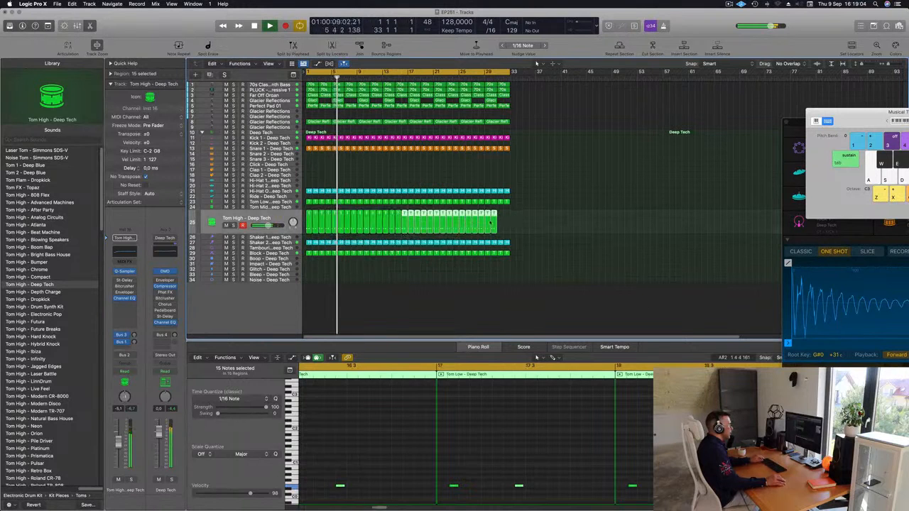
pyautogui.moveTo(493, 221); pyautogui.dragTo(502, 222)
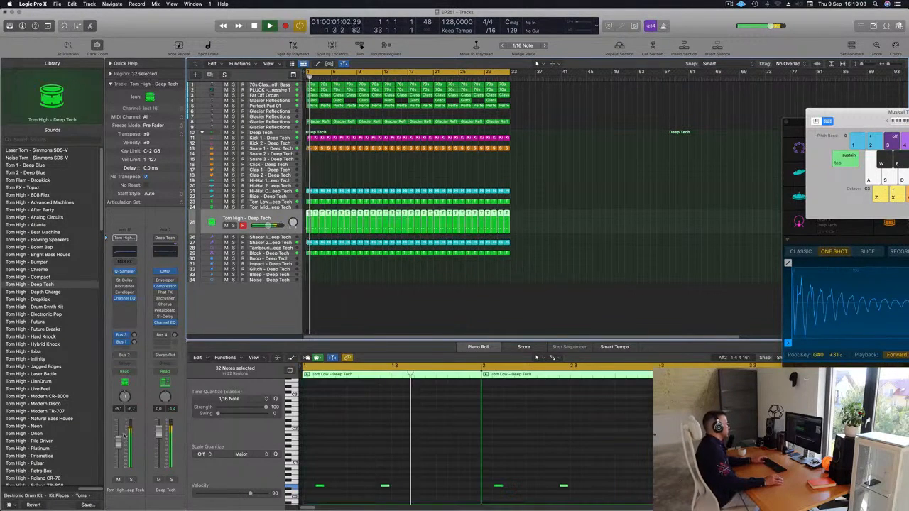
# Step: Enable the Tom High track's Stereo Delay with the Dual 1/8 Note preset and lower the track volume to about -16 dB
pyautogui.moveTo(116, 445); pyautogui.dragTo(119, 455)
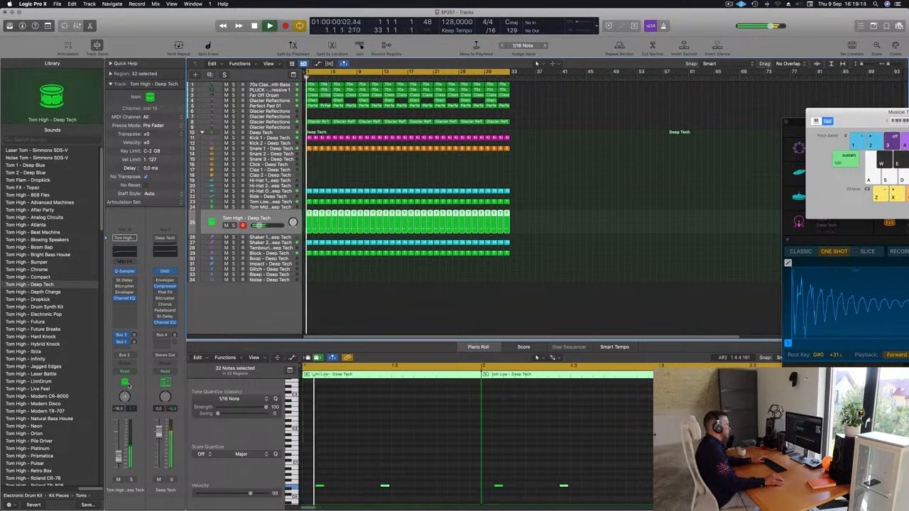
pyautogui.moveTo(119, 460); pyautogui.dragTo(119, 465)
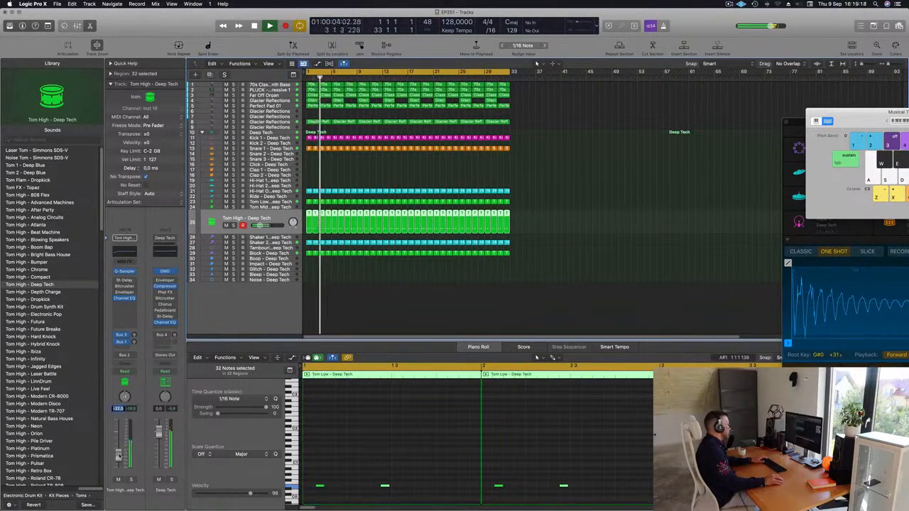
pyautogui.click(124, 281)
pyautogui.click(313, 121)
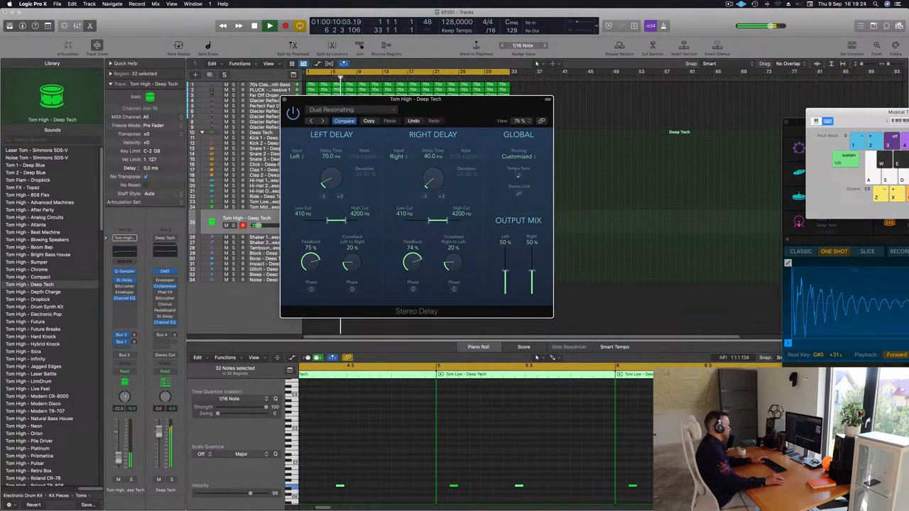
pyautogui.moveTo(119, 457); pyautogui.dragTo(119, 444)
pyautogui.click(311, 122)
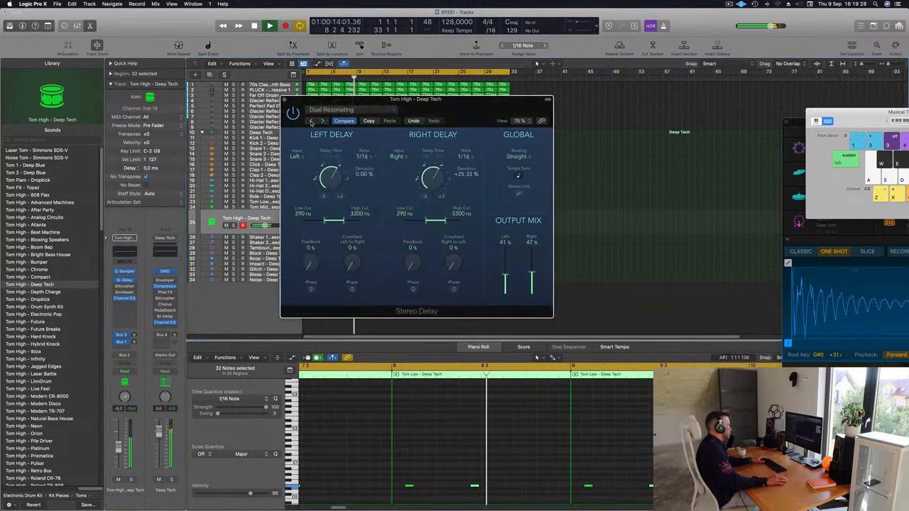
pyautogui.click(311, 123)
pyautogui.click(311, 123)
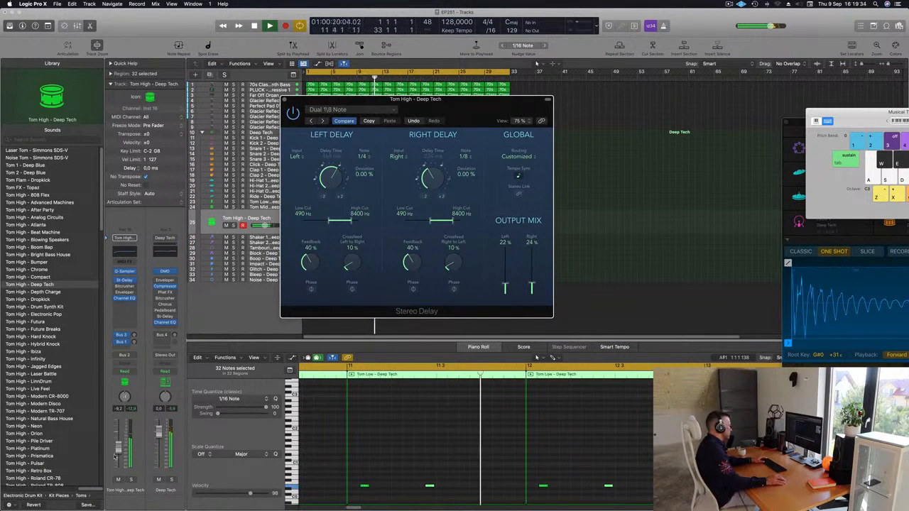
pyautogui.moveTo(119, 451); pyautogui.dragTo(120, 449)
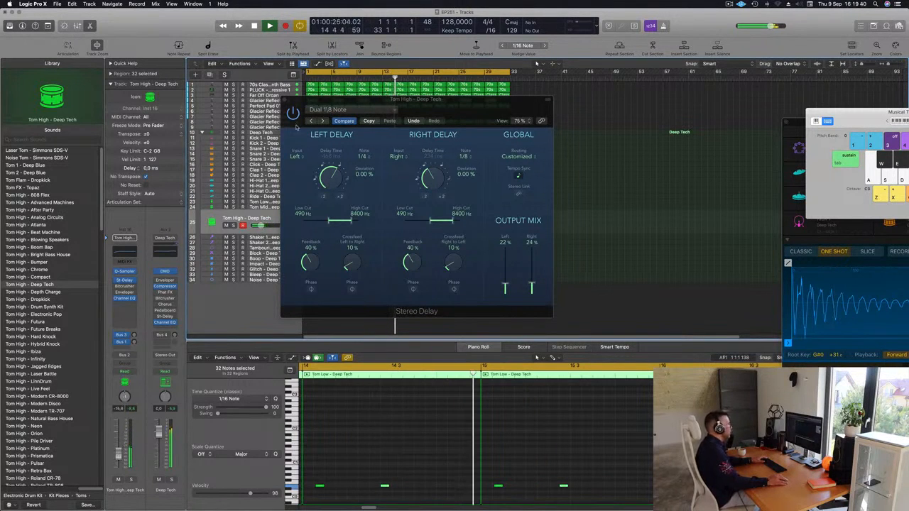
pyautogui.click(287, 101)
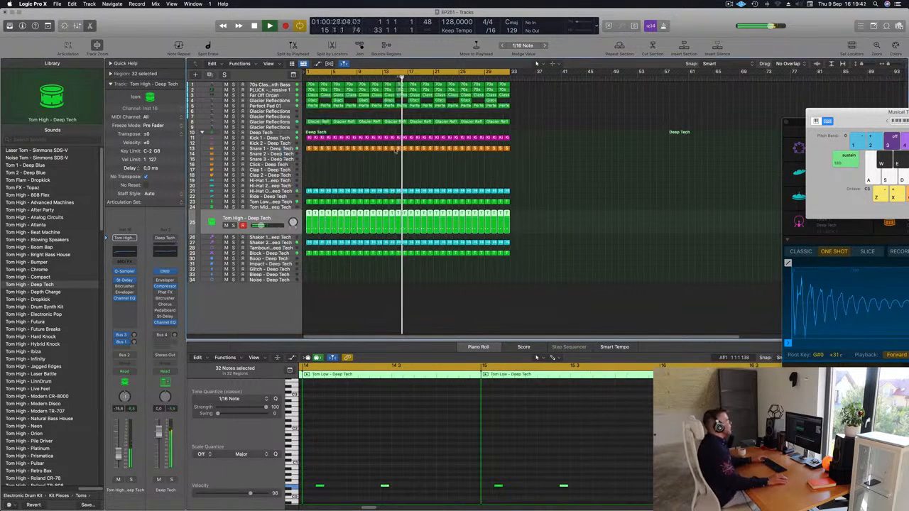
# Step: Adjust the Cutoff in Perfect Pad 01's Alchemy with the track soloed, then unsolo it and restart playback
pyautogui.click(272, 106)
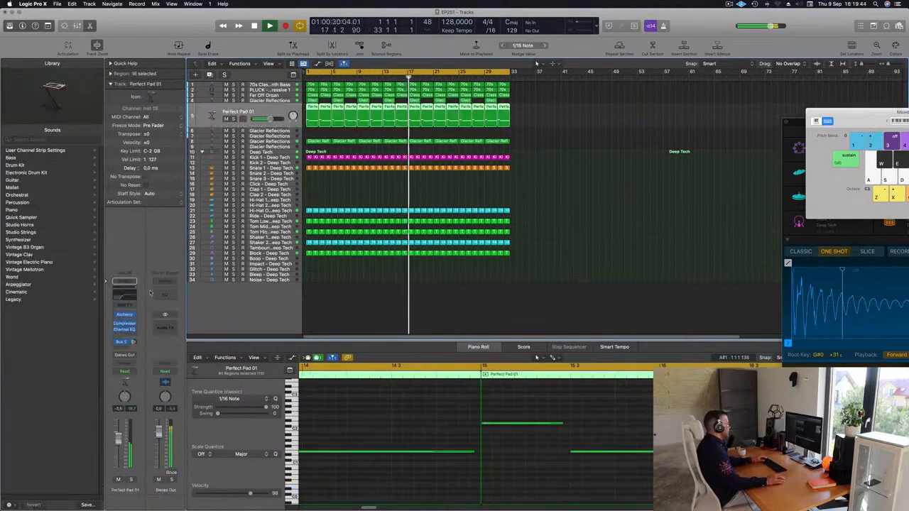
pyautogui.click(124, 314)
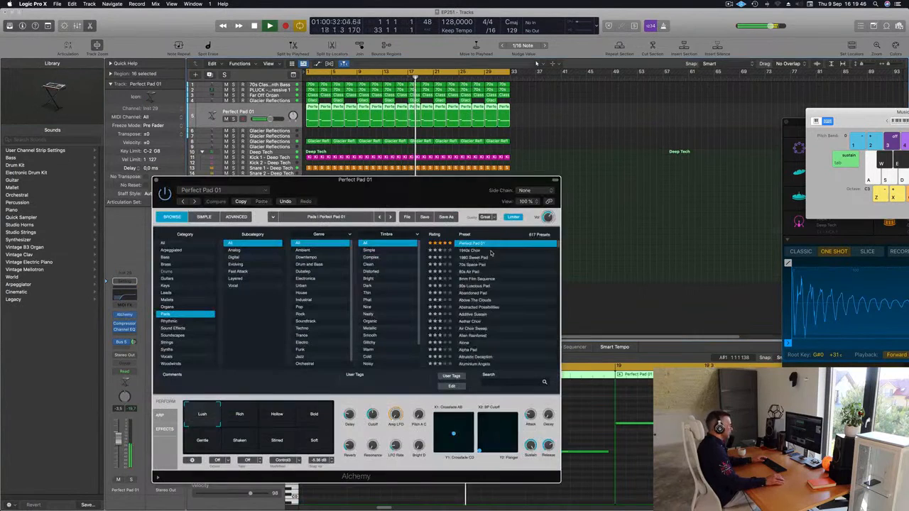
pyautogui.moveTo(373, 411); pyautogui.dragTo(373, 413)
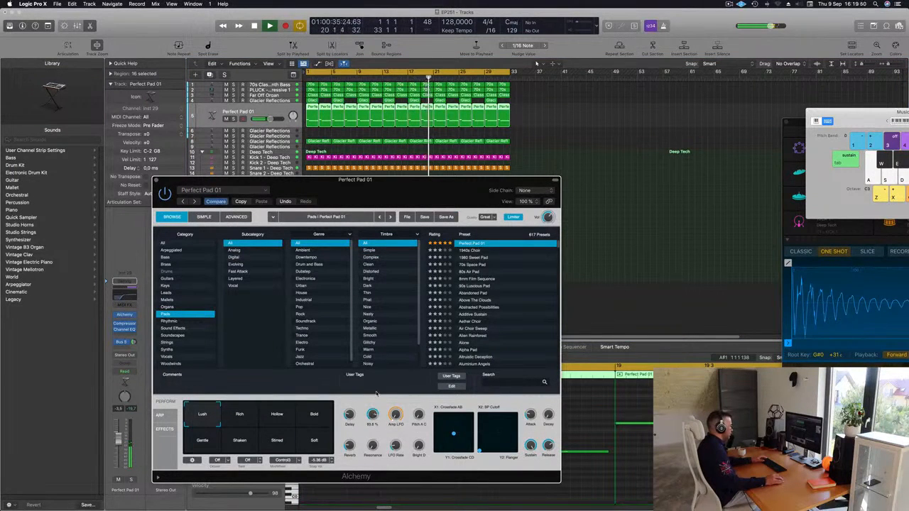
pyautogui.click(130, 481)
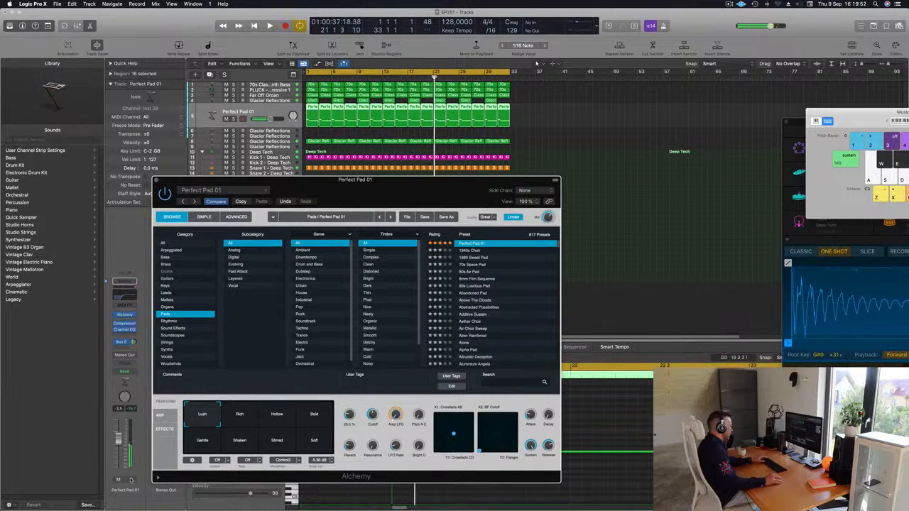
pyautogui.press('Return')
pyautogui.moveTo(372, 418); pyautogui.dragTo(373, 432)
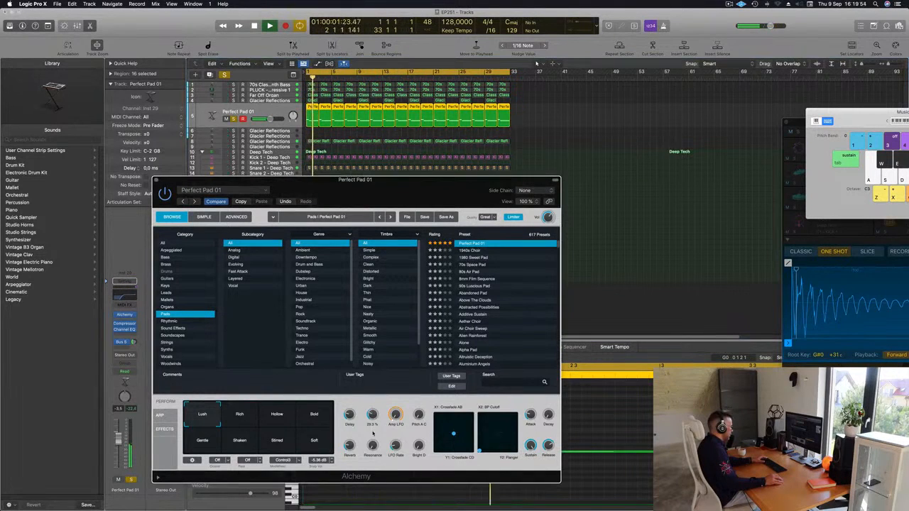
pyautogui.moveTo(380, 395); pyautogui.dragTo(377, 432)
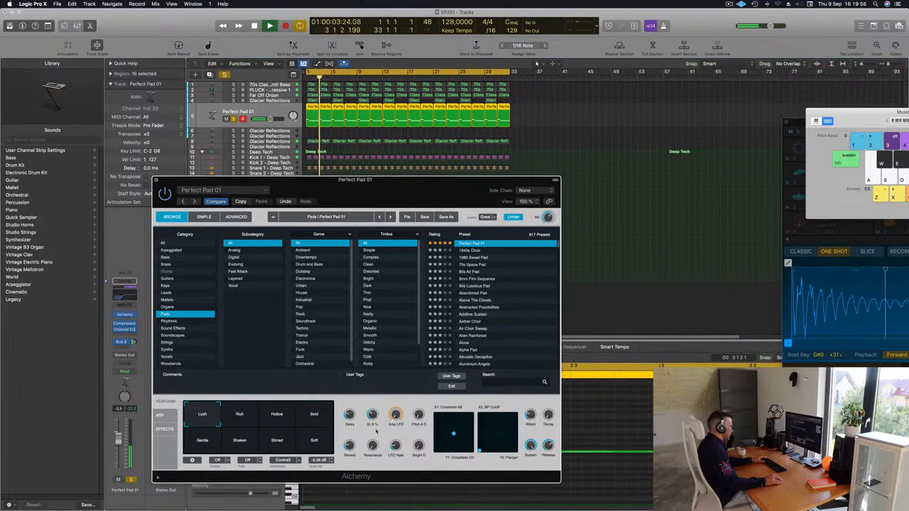
pyautogui.click(131, 480)
pyautogui.press('Return')
# Step: Duplicate the Perfect Pad 01 track with its Alchemy instrument and move the plug-in window clear of the track list
pyautogui.moveTo(162, 179); pyautogui.dragTo(144, 222)
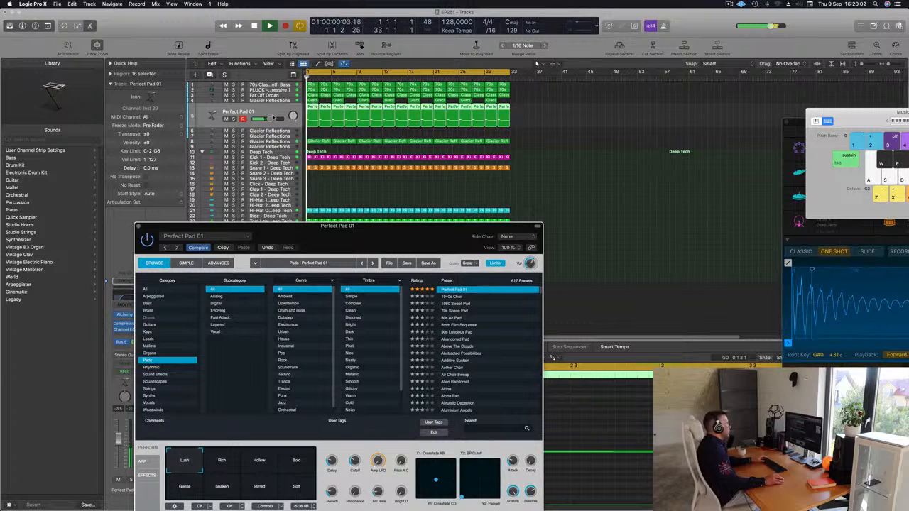
pyautogui.click(536, 62)
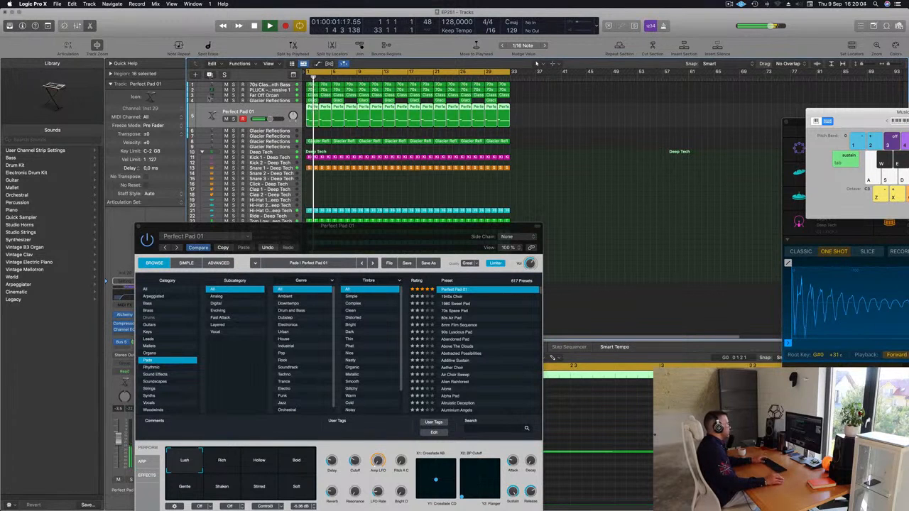
pyautogui.press('super+d')
pyautogui.moveTo(313, 232); pyautogui.dragTo(459, 162)
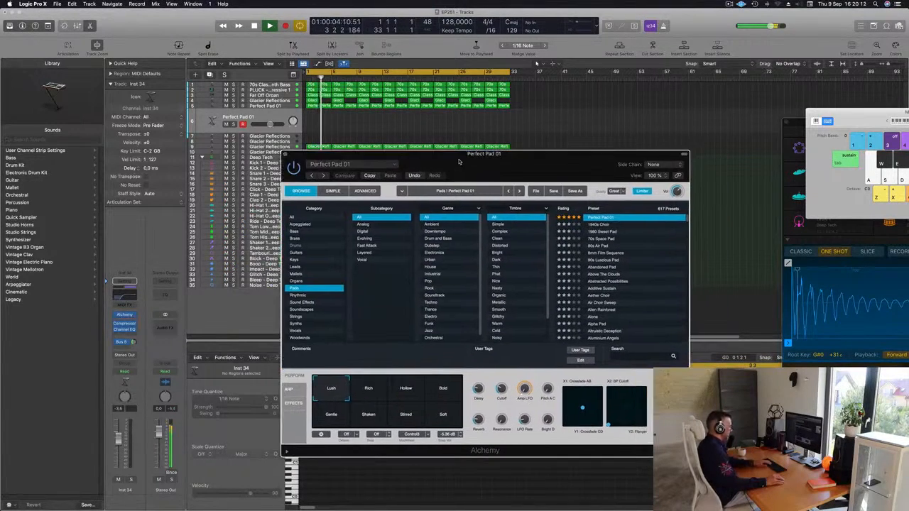
# Step: Bring up the Musical Typing keyboard and arrange it alongside the new pad's Alchemy window
pyautogui.press('super+k')
pyautogui.press('super+k')
pyautogui.moveTo(700, 110); pyautogui.dragTo(558, 106)
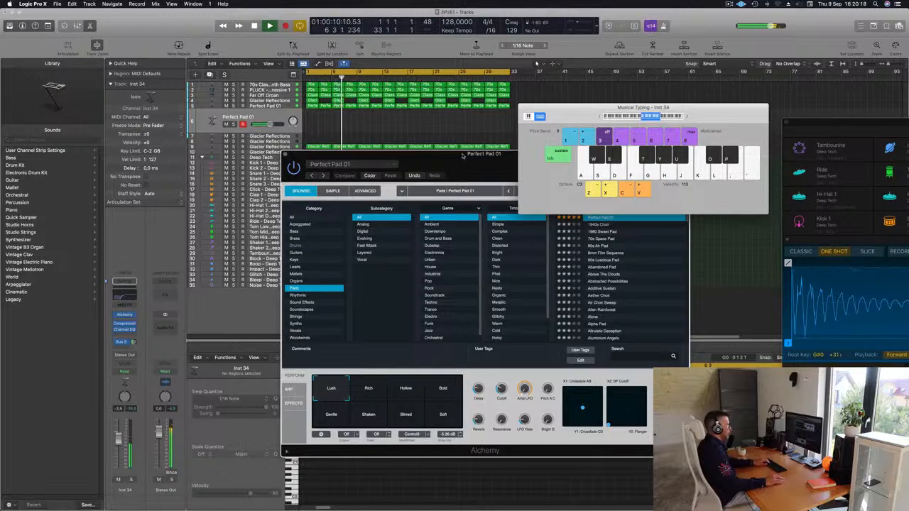
pyautogui.moveTo(437, 160); pyautogui.dragTo(325, 189)
# Step: Raise the duplicated pad's Alchemy Cutoff and choose its Bold performance snapshot
pyautogui.moveTo(389, 418); pyautogui.dragTo(390, 403)
pyautogui.click(329, 419)
pyautogui.click(293, 419)
pyautogui.click(328, 421)
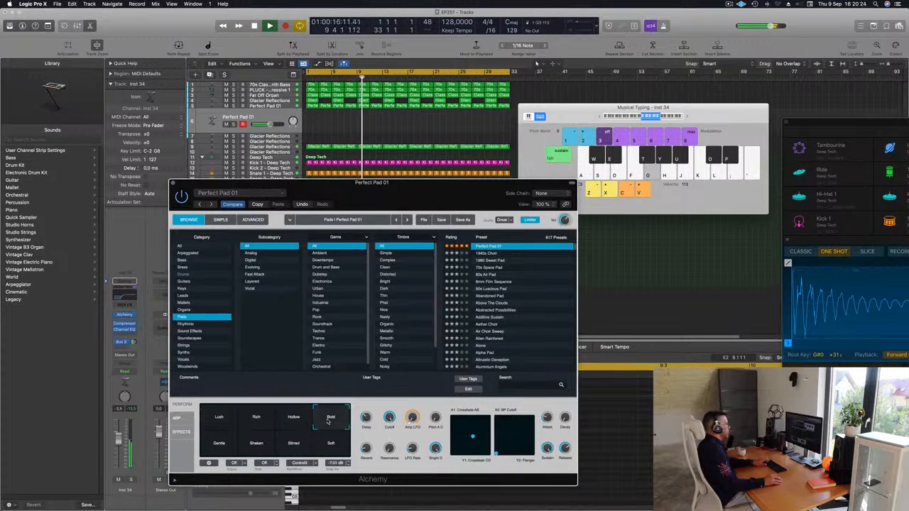
# Step: Audition the Bold pad with single notes over the loop and restart playback
pyautogui.press('h')
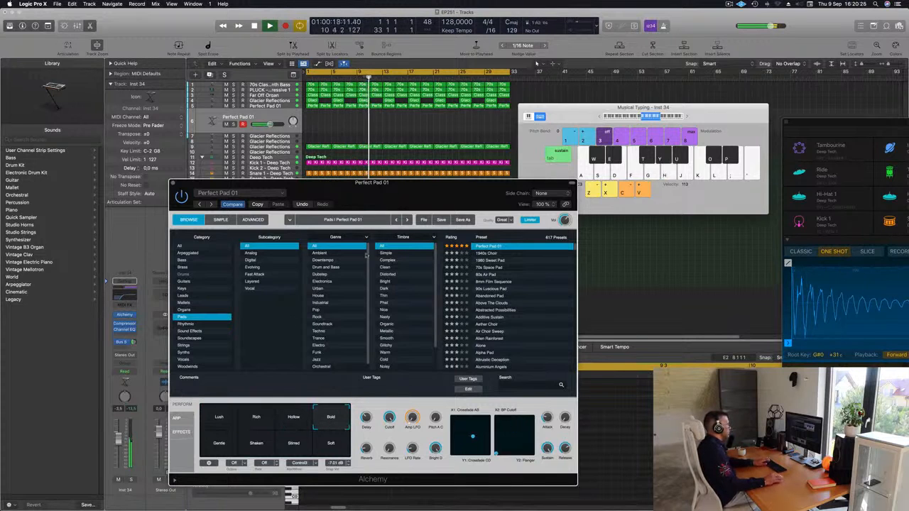
pyautogui.press('h')
pyautogui.press('space')
pyautogui.press('space')
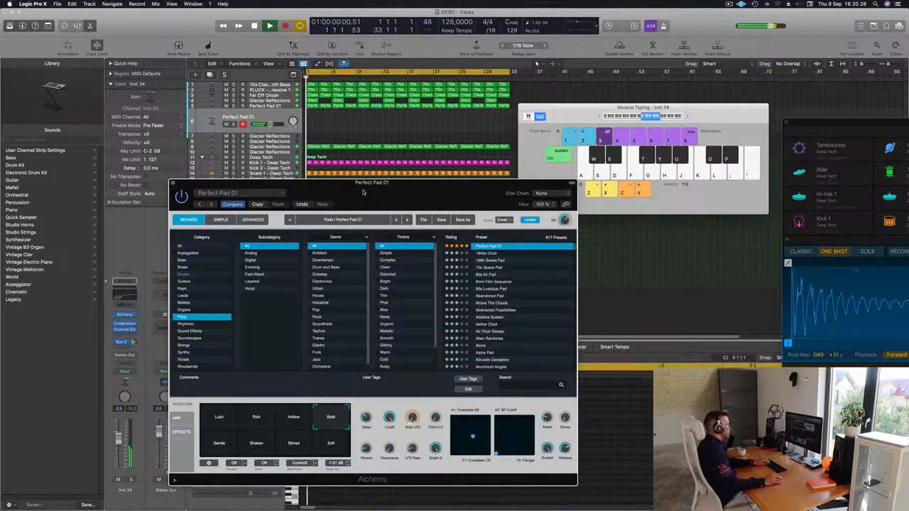
# Step: Audition the Bold pad over the loop with a run of neighbouring upper notes in the C3 octave and reposition its Alchemy window
pyautogui.press('j')
pyautogui.moveTo(363, 192); pyautogui.dragTo(389, 211)
pyautogui.press('k')
pyautogui.press('l')
pyautogui.press(';')
pyautogui.press(';')
pyautogui.press(';')
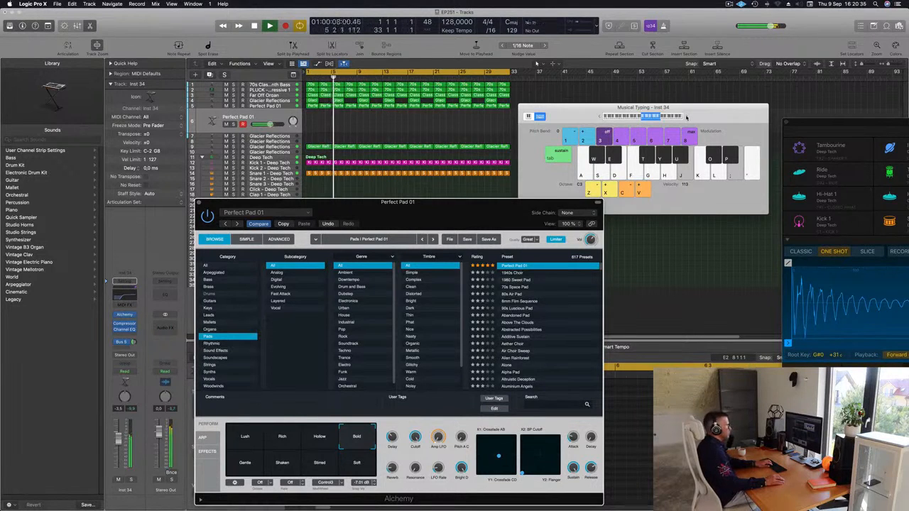
pyautogui.press(';')
pyautogui.press("'")
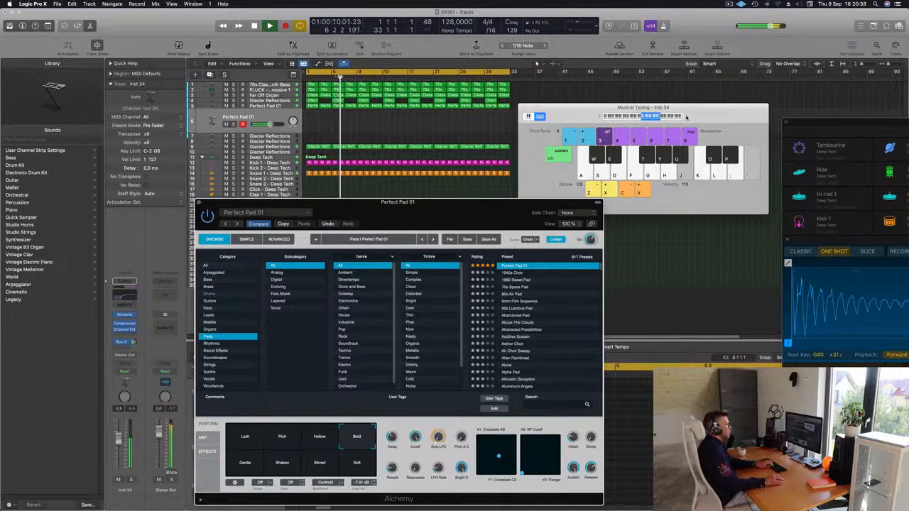
pyautogui.press(';')
pyautogui.press("'")
pyautogui.press(';')
# Step: Raise the Musical Typing octave to C4 and audition low and high notes of that octave on the duplicated pad
pyautogui.click(687, 117)
pyautogui.press(';')
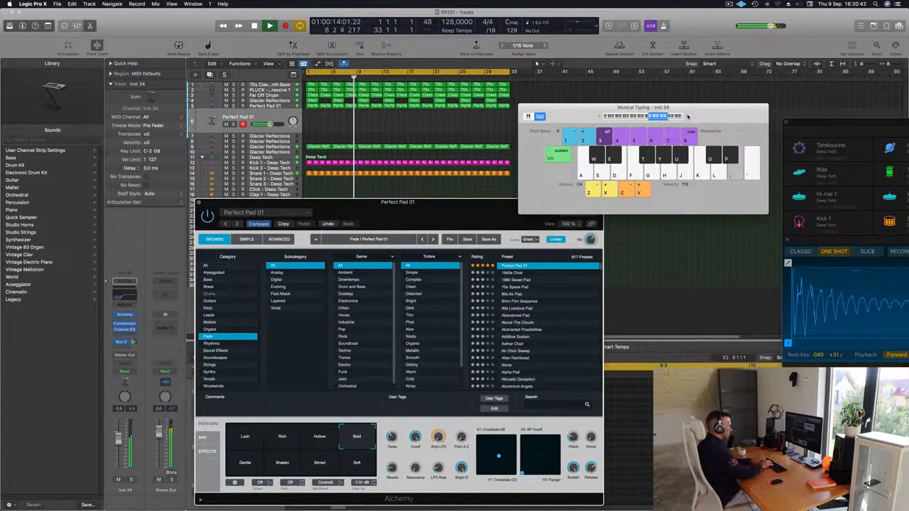
pyautogui.press('d')
pyautogui.press('k')
pyautogui.press('l')
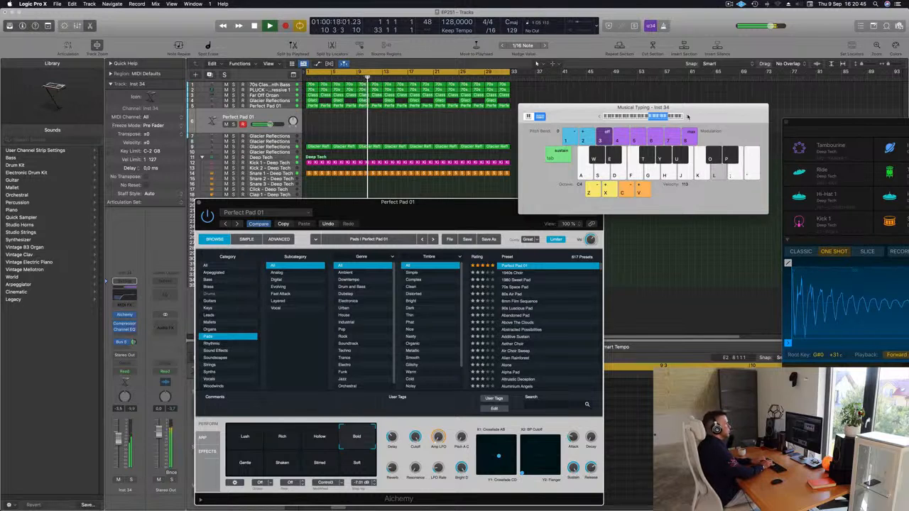
pyautogui.press(';')
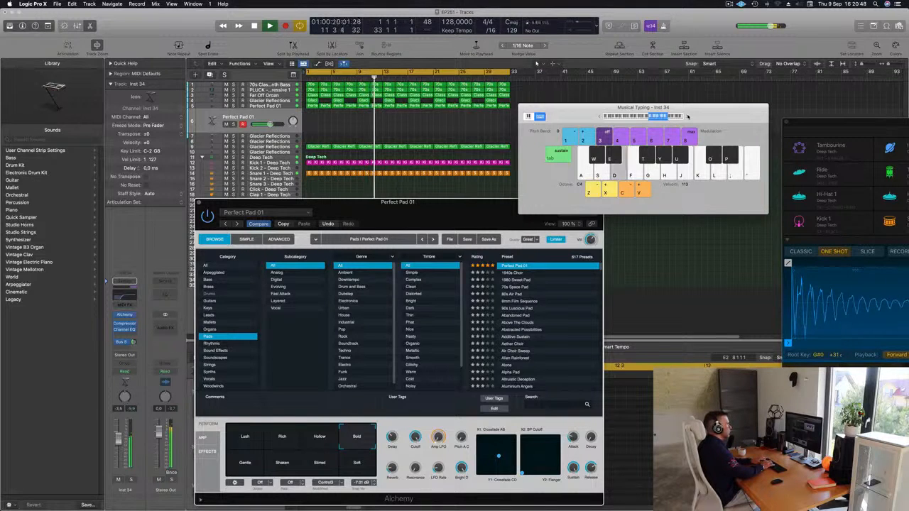
pyautogui.press('d')
# Step: Solo the duplicated pad and raise its channel volume to -1.5 dB while repeating the E note
pyautogui.press('d')
pyautogui.press('d')
pyautogui.press('d')
pyautogui.moveTo(432, 438)
pyautogui.press('d')
pyautogui.moveTo(241, 436); pyautogui.dragTo(384, 435)
pyautogui.press('d')
pyautogui.click(131, 481)
pyautogui.press('d')
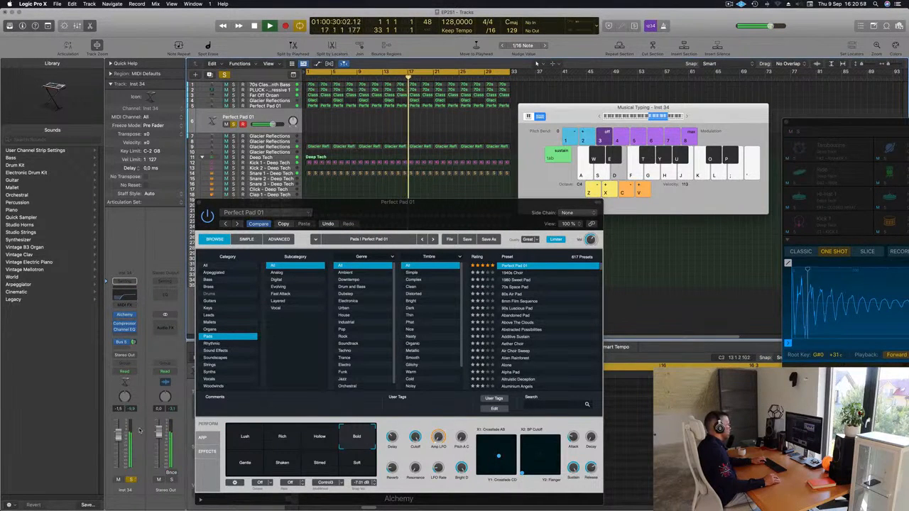
pyautogui.press('d')
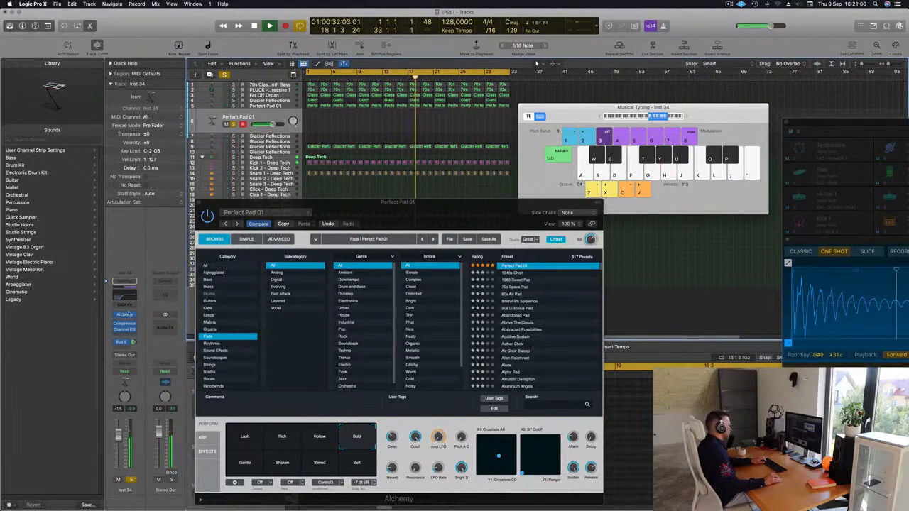
# Step: Open the duplicated pad's own Alchemy instance beside the other Perfect Pad 01 window, compare them, stop playback and close both
pyautogui.click(124, 315)
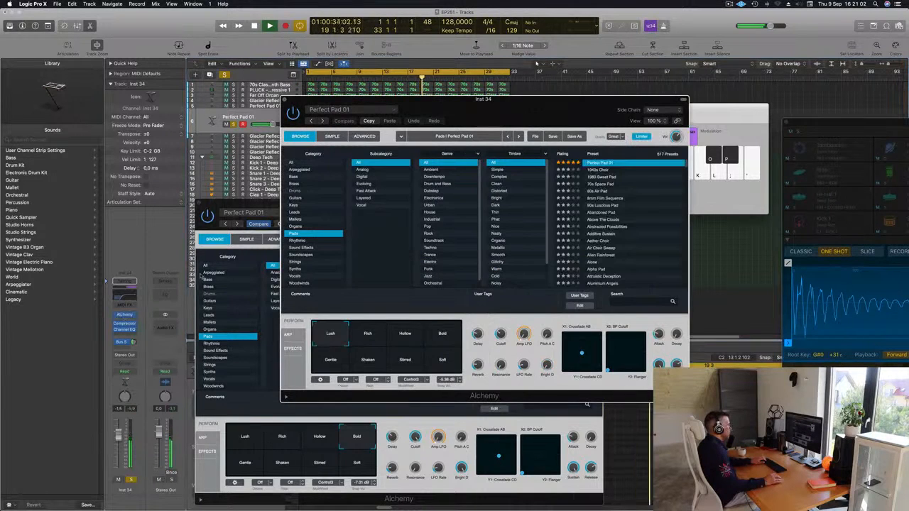
pyautogui.moveTo(309, 102); pyautogui.dragTo(586, 108)
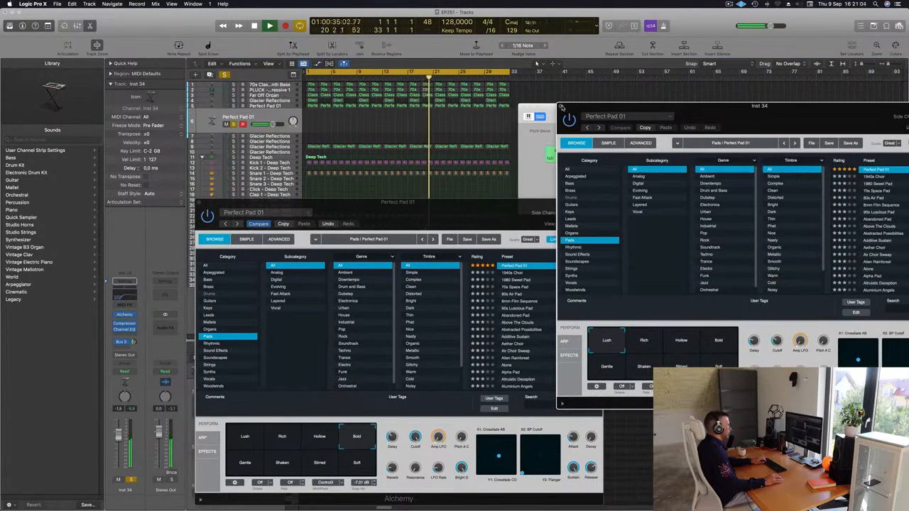
pyautogui.click(562, 107)
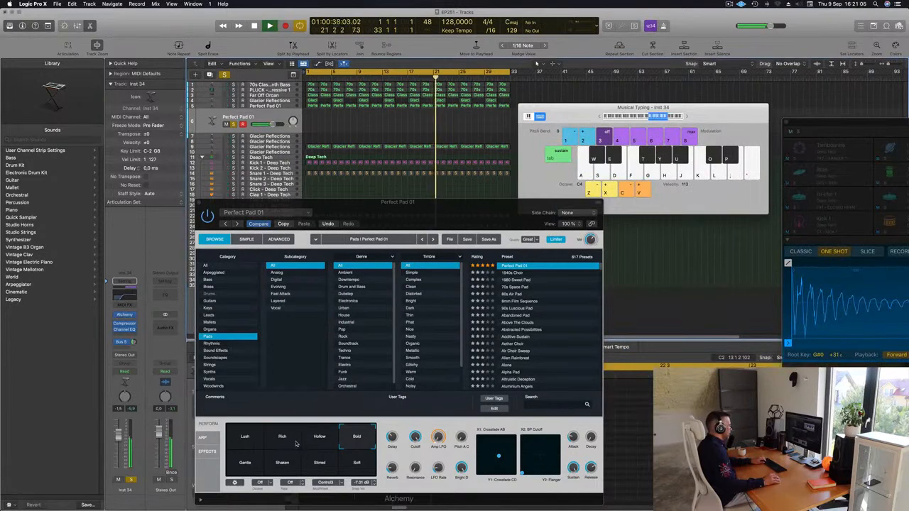
pyautogui.moveTo(382, 207); pyautogui.dragTo(333, 203)
pyautogui.press('space')
pyautogui.click(149, 201)
# Step: Restart playback from the beginning of the loop and clear the solo so the full mix plays
pyautogui.press('Return')
pyautogui.press('space')
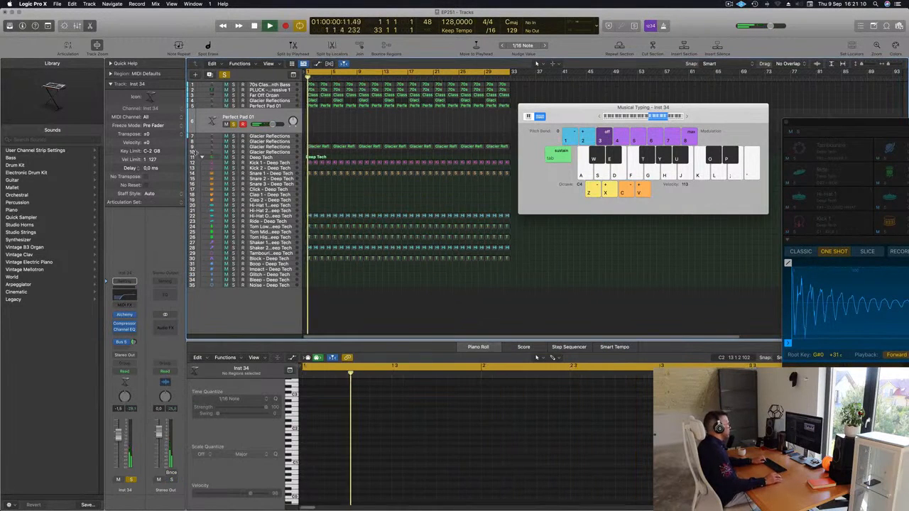
pyautogui.click(234, 106)
pyautogui.click(233, 105)
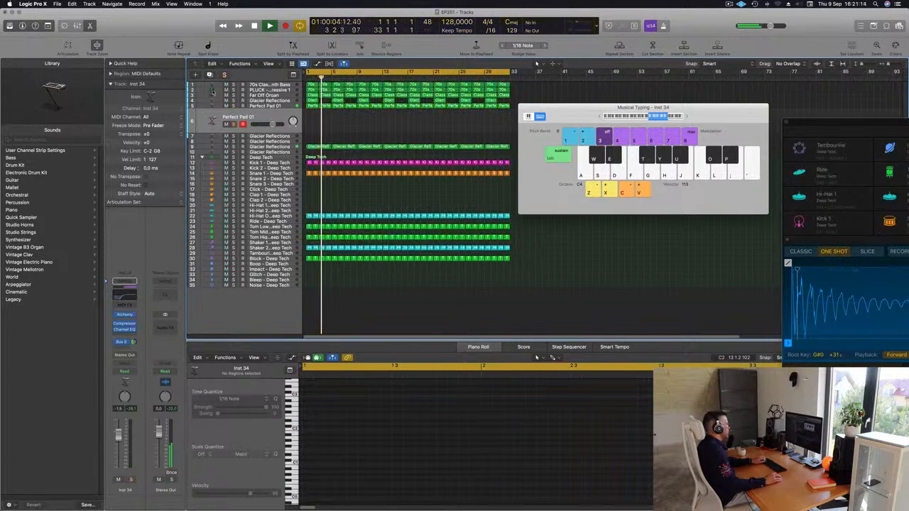
# Step: Reopen the duplicated pad's Alchemy, compare the Hollow and Bold performance snapshots, and choose Bold
pyautogui.click(125, 314)
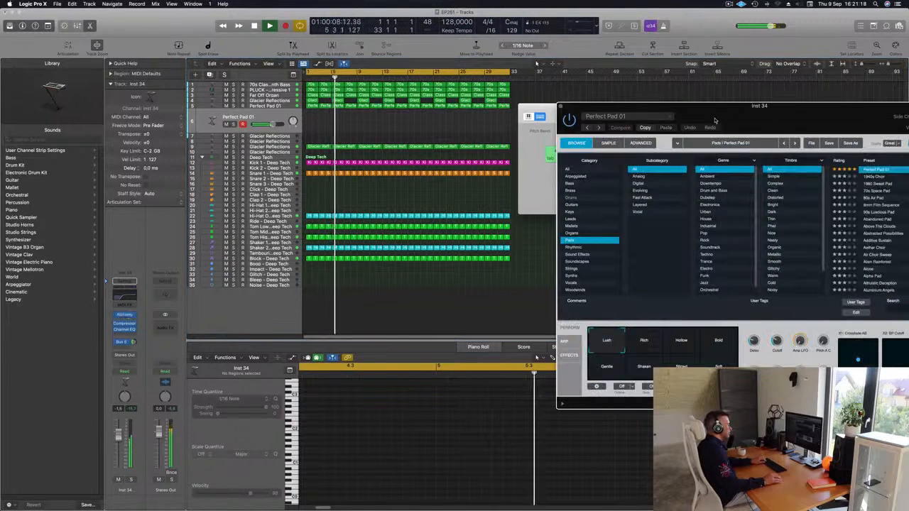
pyautogui.moveTo(773, 119); pyautogui.dragTo(541, 119)
pyautogui.click(481, 344)
pyautogui.click(450, 344)
pyautogui.click(486, 340)
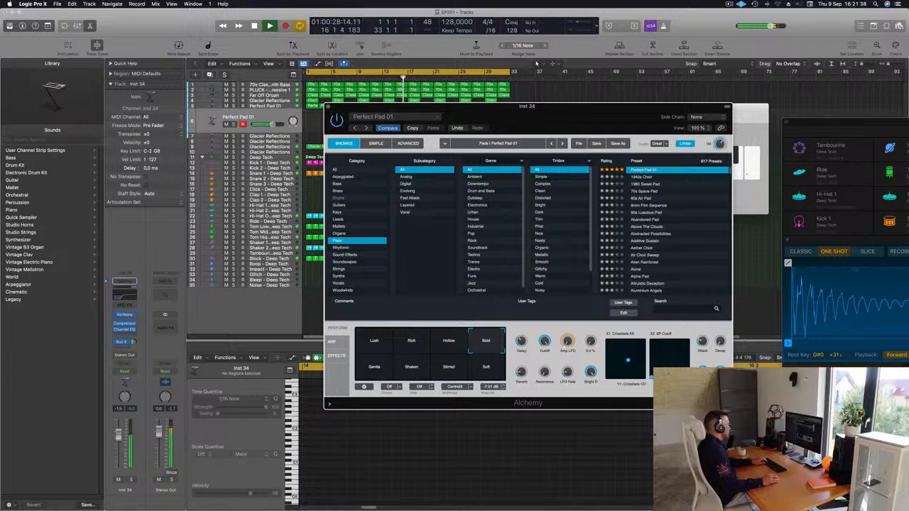
# Step: Adjust the duplicated pad's Bus 5 send and lower its channel volume to -6.3 dB, leaving the send options without adding another send
pyautogui.moveTo(133, 342); pyautogui.dragTo(132, 358)
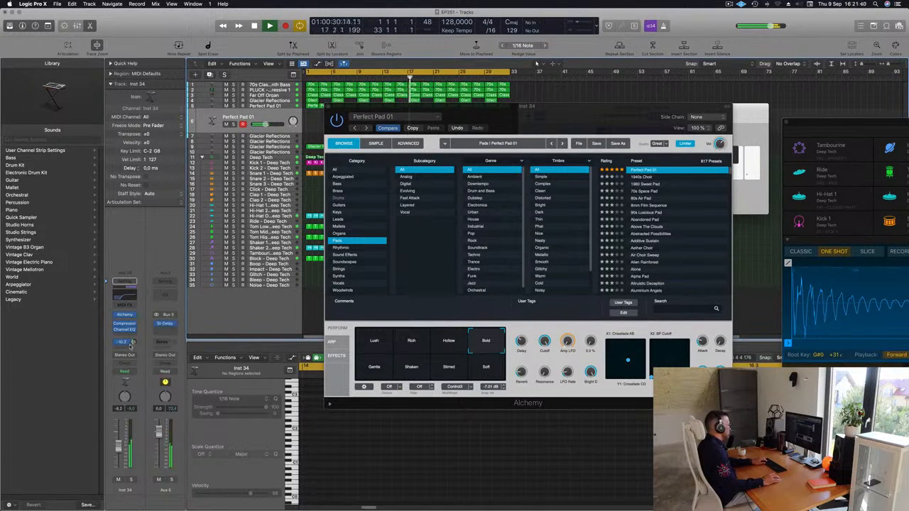
pyautogui.click(132, 342)
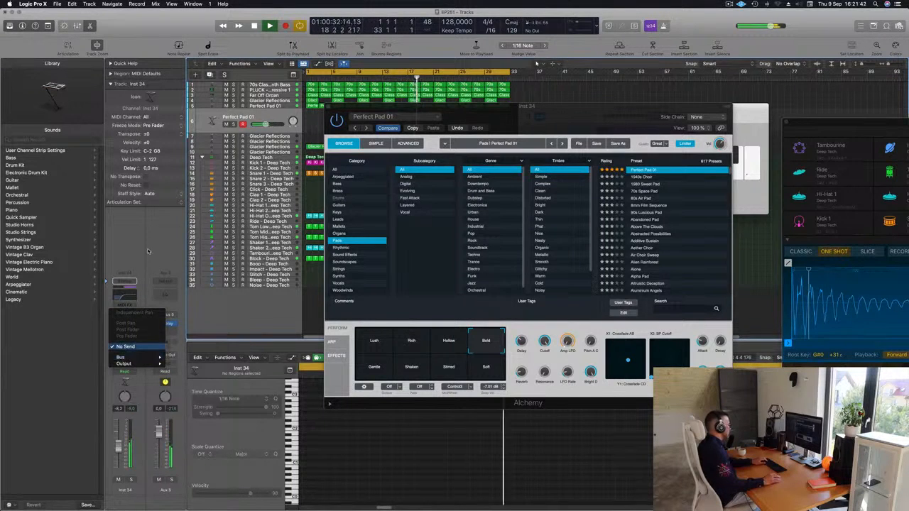
pyautogui.click(128, 346)
pyautogui.click(122, 352)
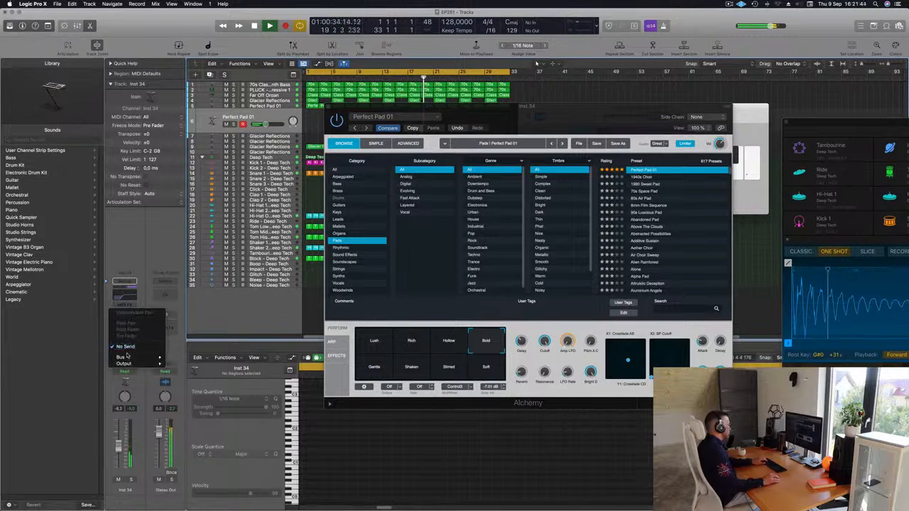
pyautogui.moveTo(128, 359)
pyautogui.click(191, 289)
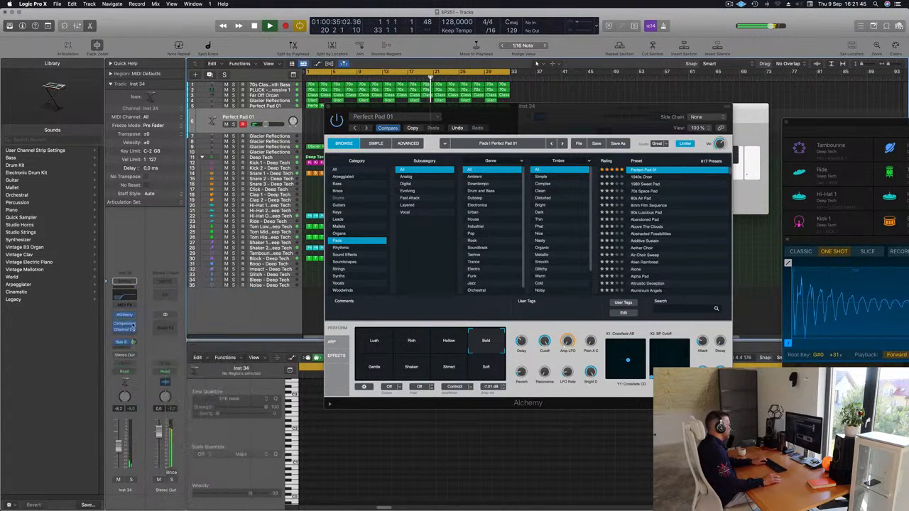
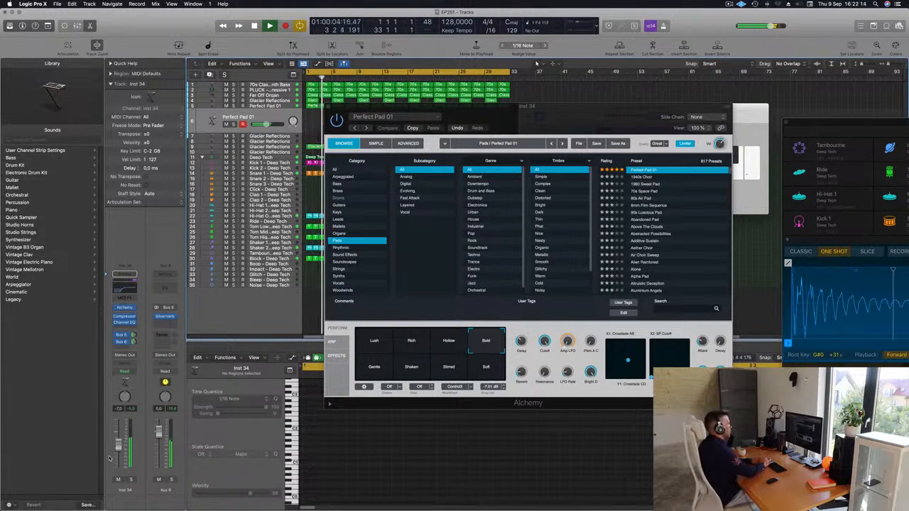
# Step: Record a new part on the duplicated pad track, stop, and move its Alchemy window off the arrangement
pyautogui.press('r')
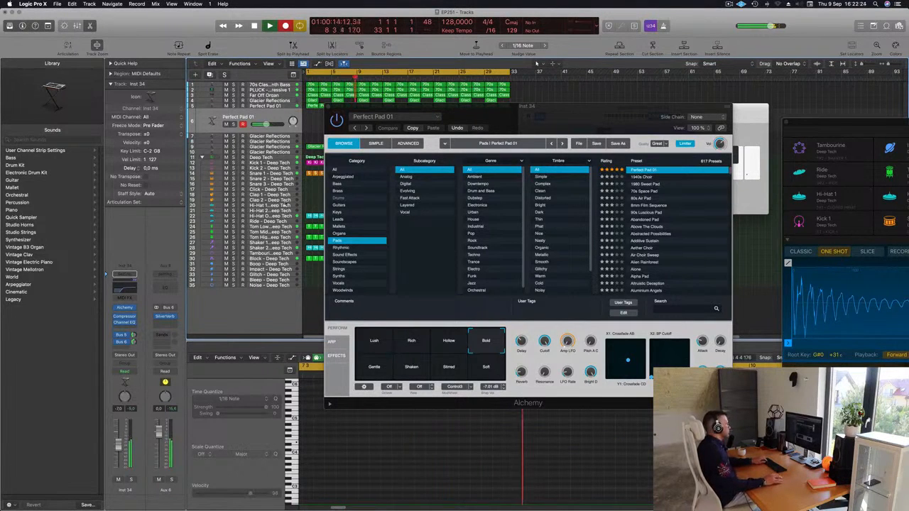
pyautogui.press('space')
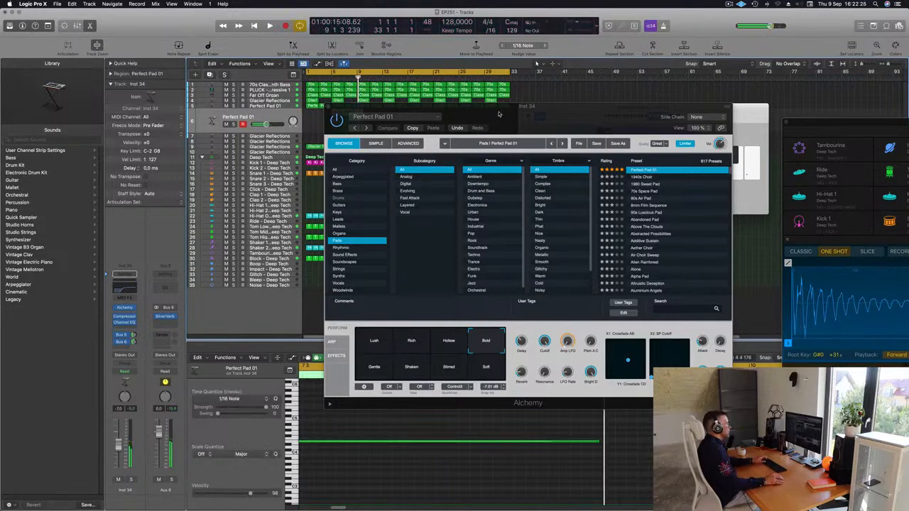
pyautogui.moveTo(499, 113); pyautogui.dragTo(745, 127)
# Step: Move the recorded pad region to start at bar 1 and trim it to end at bar 5
pyautogui.moveTo(349, 113); pyautogui.dragTo(323, 114)
pyautogui.click(347, 117)
pyautogui.keyDown('super'); pyautogui.click(333, 114); pyautogui.keyUp('super')
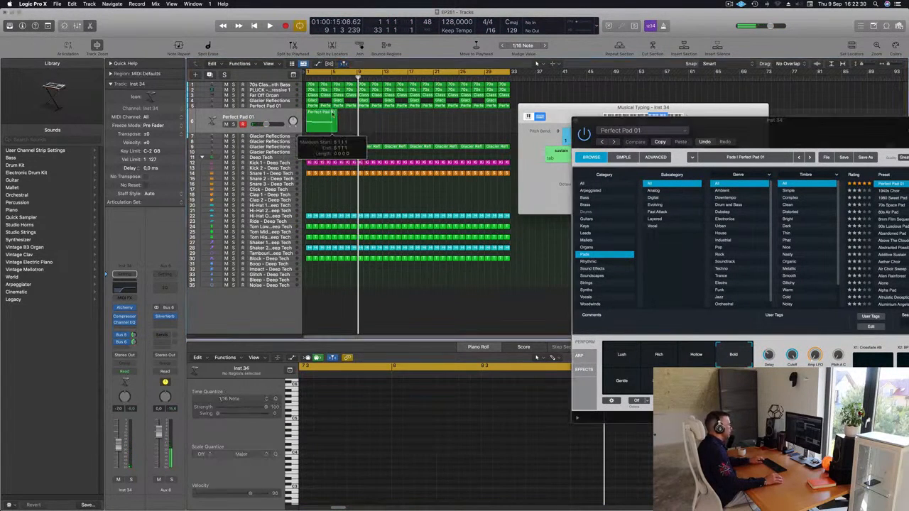
pyautogui.keyDown('super'); pyautogui.click(333, 113); pyautogui.keyUp('super')
pyautogui.click(509, 176)
pyautogui.press('Delete')
pyautogui.click(323, 119)
# Step: Nudge the second note of the recorded pad part to start on bar 2, checking it from the beginning in playback
pyautogui.press('space')
pyautogui.click(388, 486)
pyautogui.press('super+a')
pyautogui.press('space')
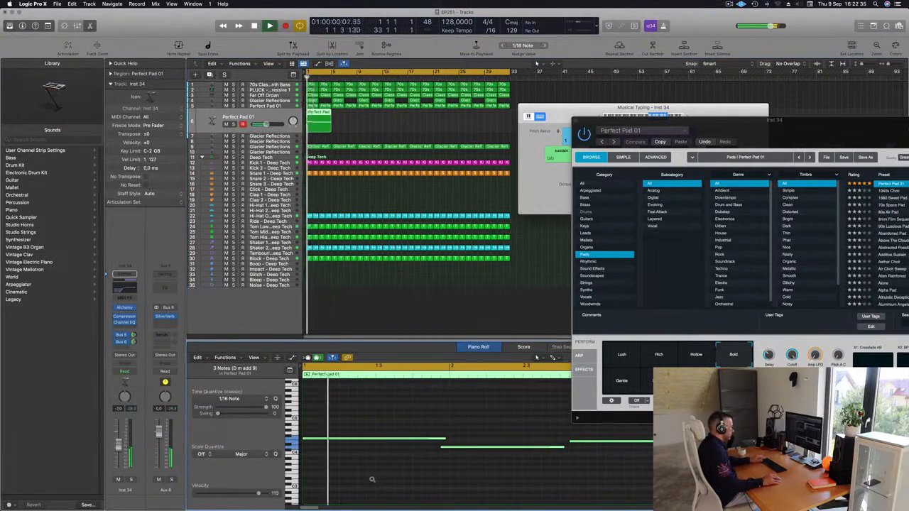
pyautogui.scroll(-4, 371, 472)
pyautogui.scroll(3, 372, 471)
pyautogui.click(398, 447)
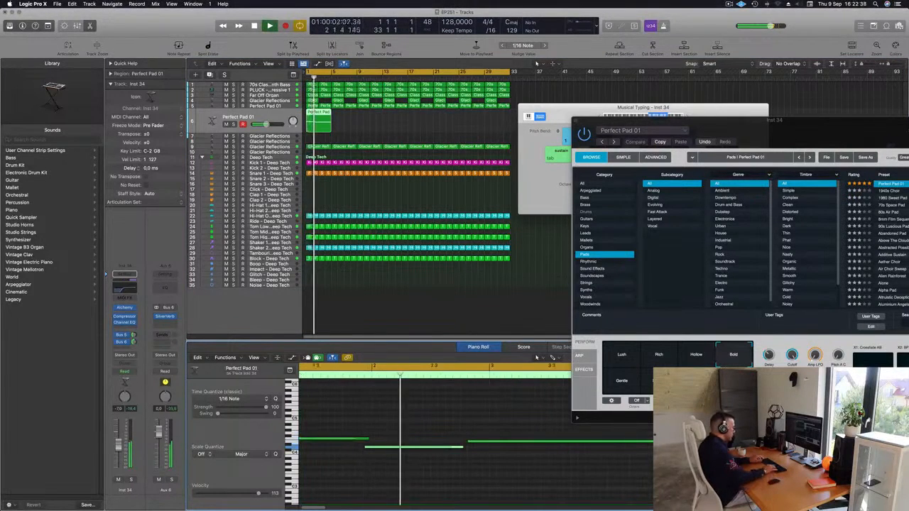
pyautogui.hotkey('alt', 'Right')
pyautogui.press('space')
pyautogui.press('space')
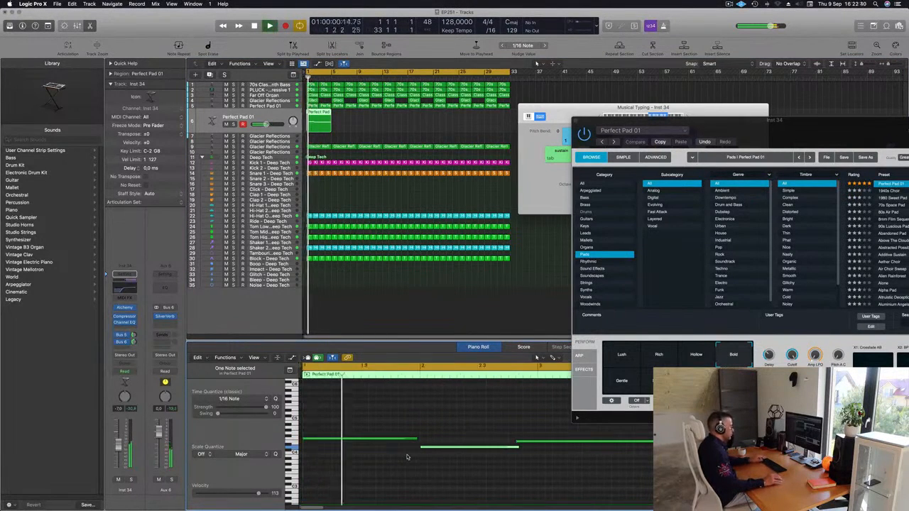
# Step: Shorten the pad's second note and start the third note earlier so it directly follows, restarting playback
pyautogui.scroll(-1, 455, 450)
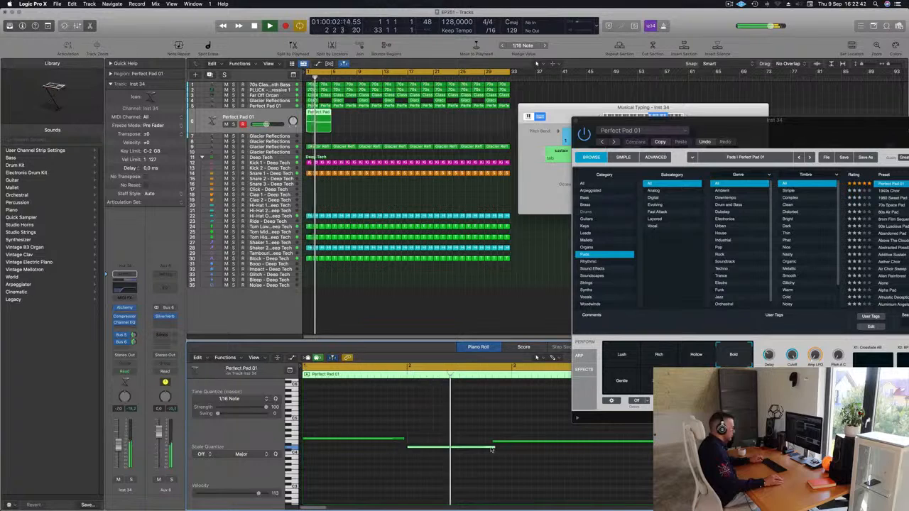
pyautogui.moveTo(496, 448)
pyautogui.mouseDown()
pyautogui.moveTo(485, 450)
pyautogui.moveTo(489, 444)
pyautogui.mouseUp()
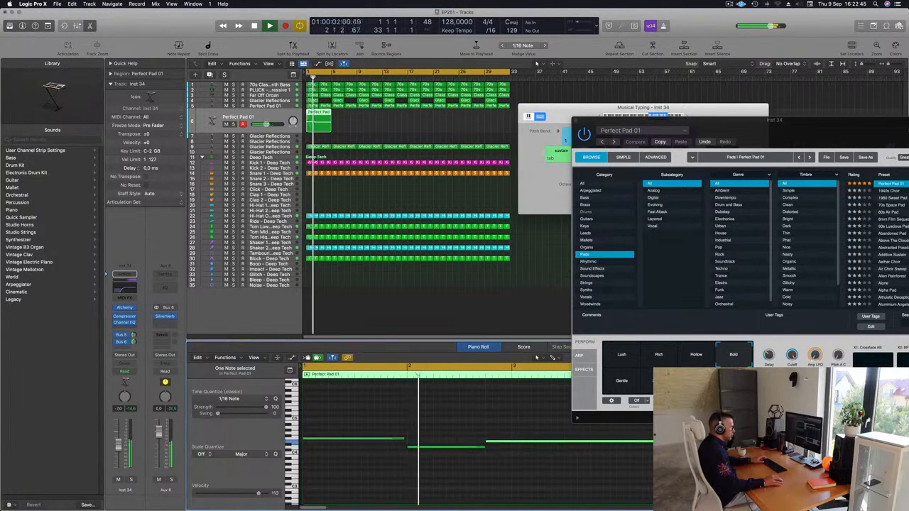
pyautogui.press('Return')
# Step: Extend the end of the pad's first note towards bar 2 and replay the part from the start
pyautogui.scroll(-3, 449, 471)
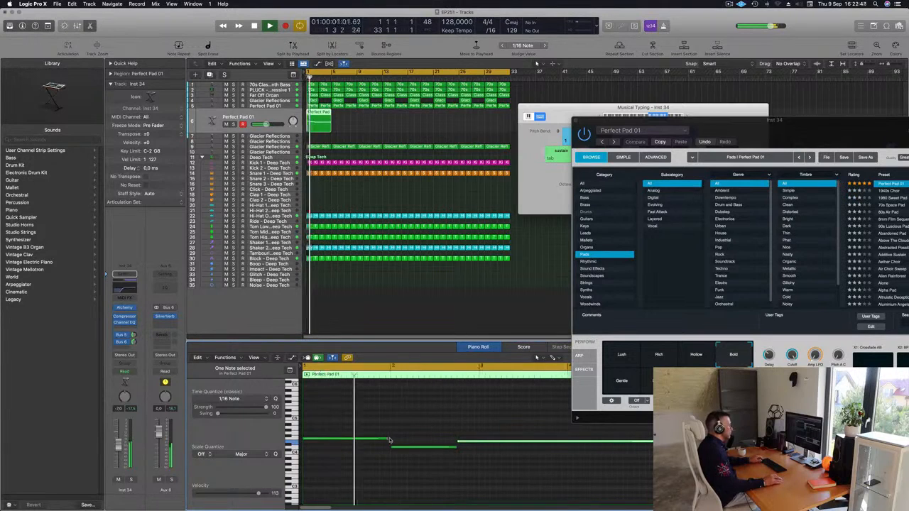
pyautogui.moveTo(387, 438); pyautogui.dragTo(390, 438)
pyautogui.click(408, 439)
pyautogui.scroll(-2, 405, 436)
pyautogui.press('Return')
pyautogui.scroll(-2, 406, 436)
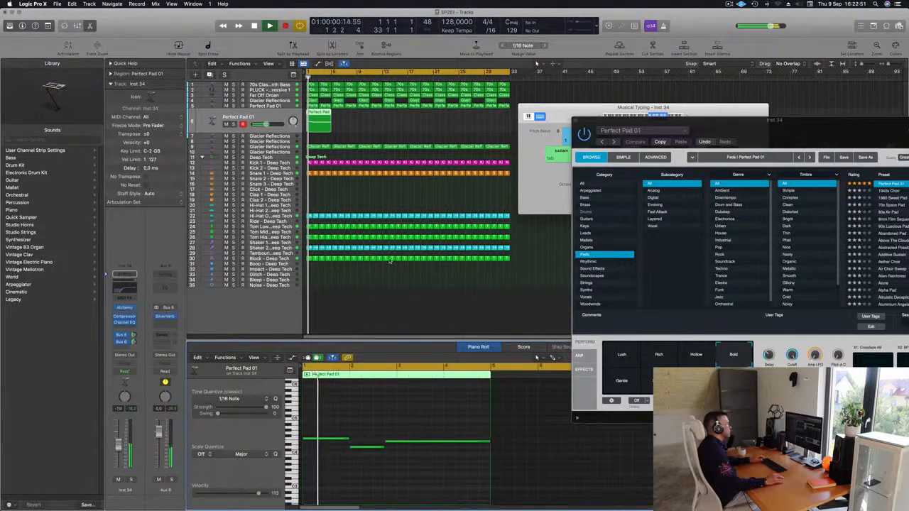
# Step: Lower the duplicated pad's volume to -11.6 dB and set its Channel EQ low cut to 1020 Hz, closing the EQ
pyautogui.click(390, 119)
pyautogui.click(256, 116)
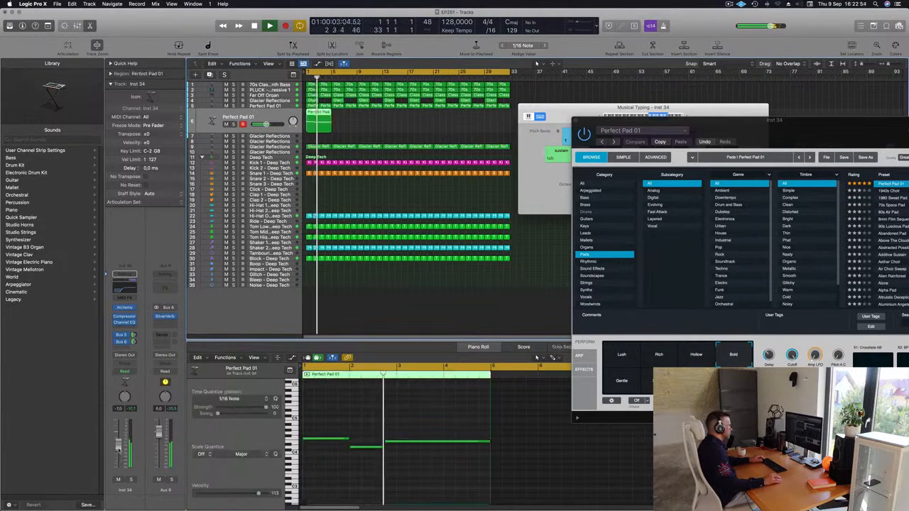
pyautogui.press('Return')
pyautogui.click(124, 288)
pyautogui.moveTo(590, 217); pyautogui.dragTo(632, 238)
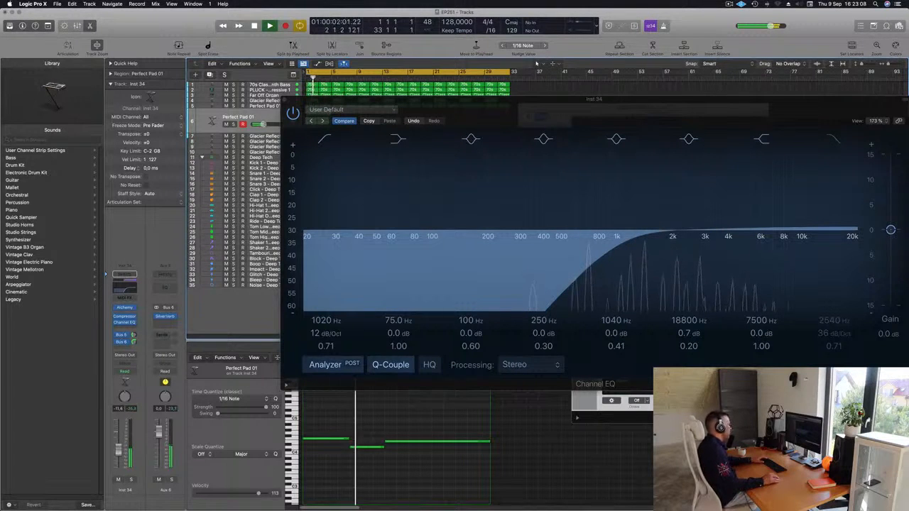
pyautogui.moveTo(409, 114); pyautogui.dragTo(308, 121)
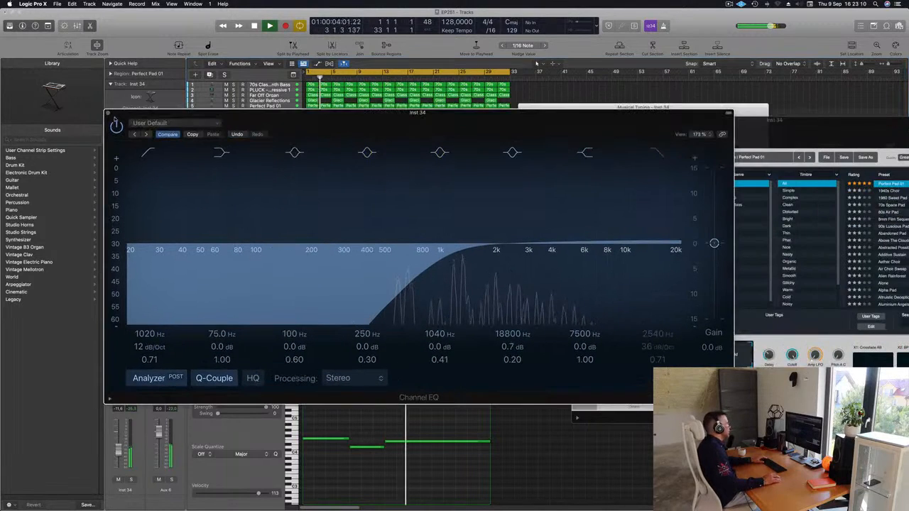
pyautogui.press('super+w')
# Step: Repeat the four-bar pad region along the duplicated pad track up to bar 33
pyautogui.press('super+r')
pyautogui.press('super+r')
pyautogui.press('super+Left')
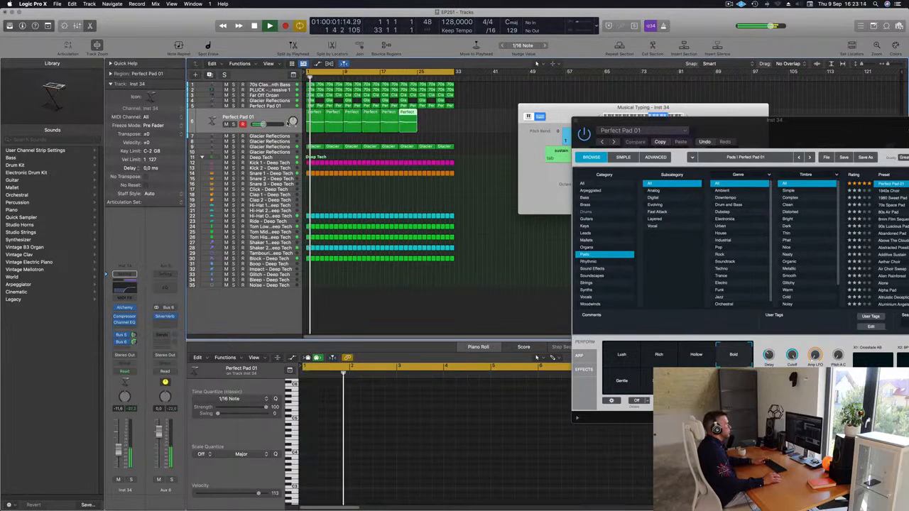
# Step: Close the Musical Typing keyboard and the pad's Alchemy window, and restart playback from the beginning
pyautogui.moveTo(583, 108); pyautogui.dragTo(490, 122)
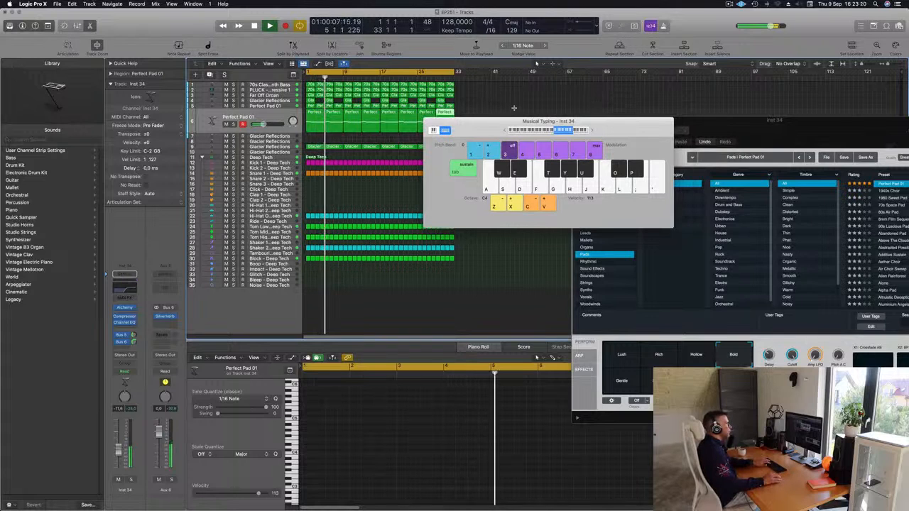
pyautogui.press('super+k')
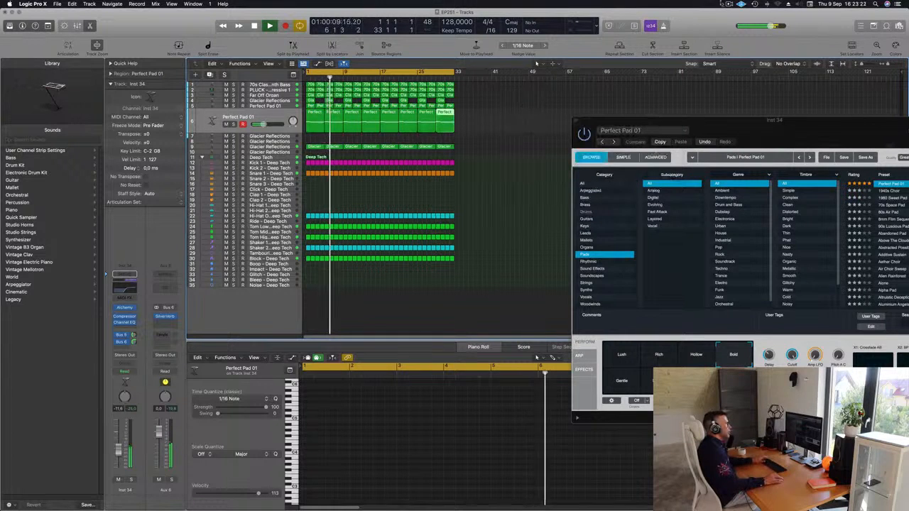
pyautogui.click(527, 117)
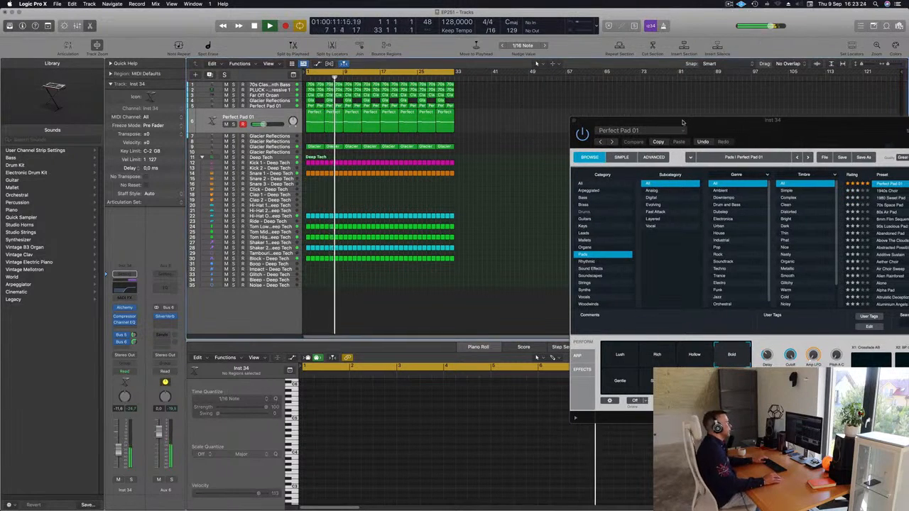
pyautogui.moveTo(587, 122); pyautogui.dragTo(480, 130)
pyautogui.click(470, 129)
pyautogui.scroll(-2, 396, 206)
pyautogui.press('space')
pyautogui.press('space')
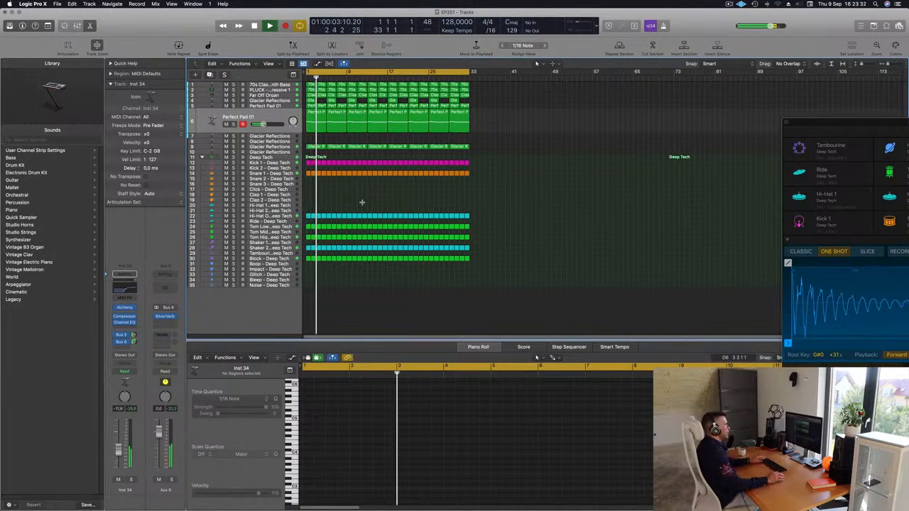
# Step: Repeat all regions once after bar 33 and extend the cycle range to bar 65, restarting playback
pyautogui.press('super+a')
pyautogui.press('super+r')
pyautogui.press('super+Left')
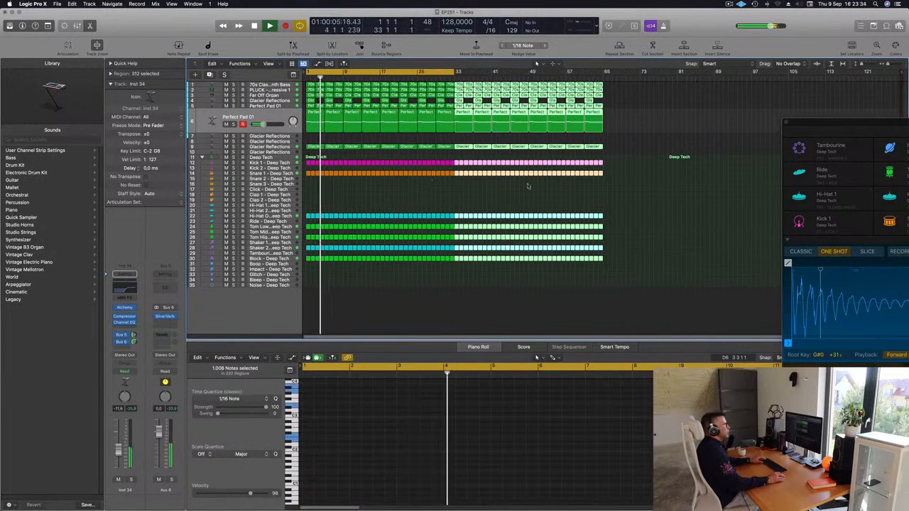
pyautogui.click(650, 154)
pyautogui.moveTo(455, 72); pyautogui.dragTo(600, 78)
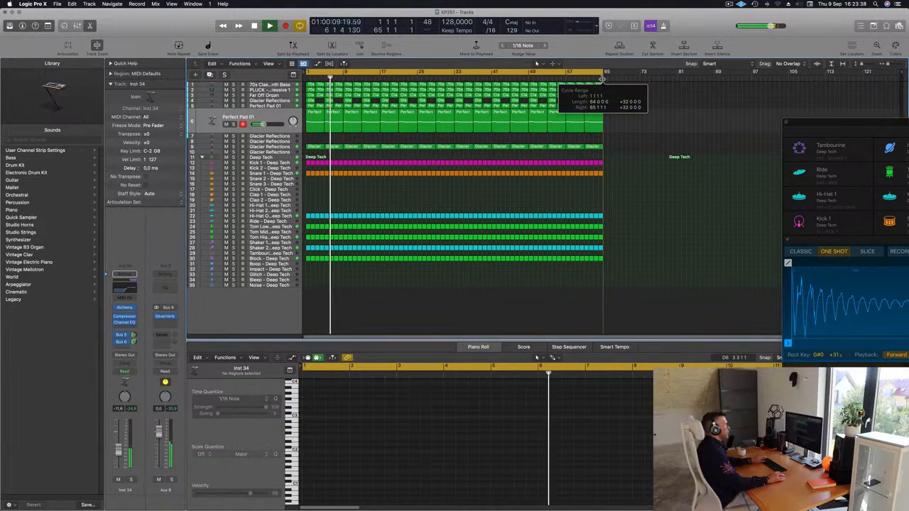
pyautogui.press('Return')
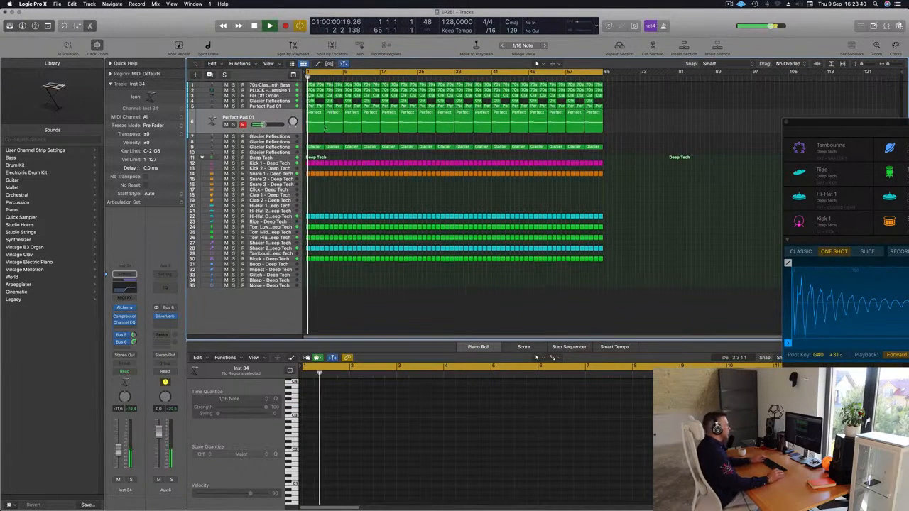
# Step: Delete the duplicated Perfect Pad 01 regions on track 6 from the first 16 bars and replay from the start
pyautogui.click(313, 121)
pyautogui.press('Delete')
pyautogui.moveTo(313, 122); pyautogui.dragTo(369, 128)
pyautogui.press('Delete')
pyautogui.press('Return')
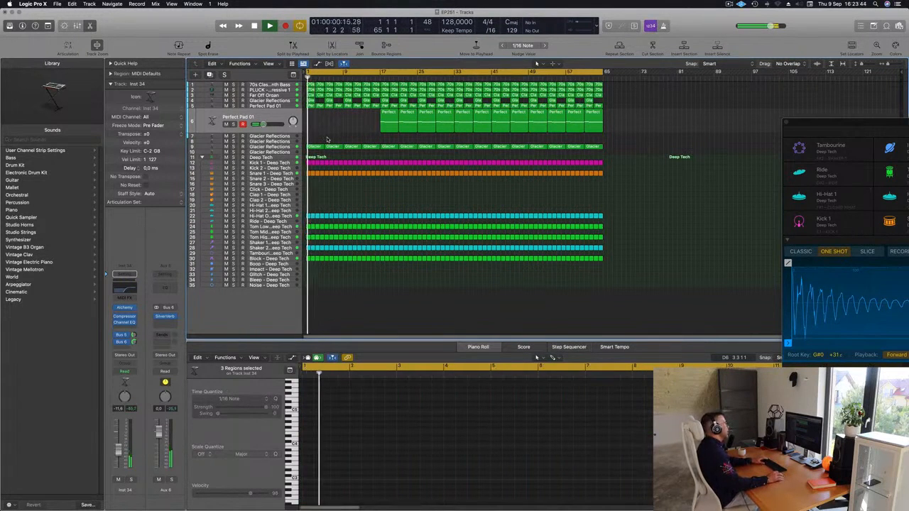
# Step: Delete the Glacier Reflections regions on track 9 from the first 16 bars and replay from the start
pyautogui.click(282, 147)
pyautogui.press('Return')
pyautogui.click(234, 141)
pyautogui.click(234, 141)
pyautogui.moveTo(310, 123); pyautogui.dragTo(368, 134)
pyautogui.press('Delete')
pyautogui.press('Return')
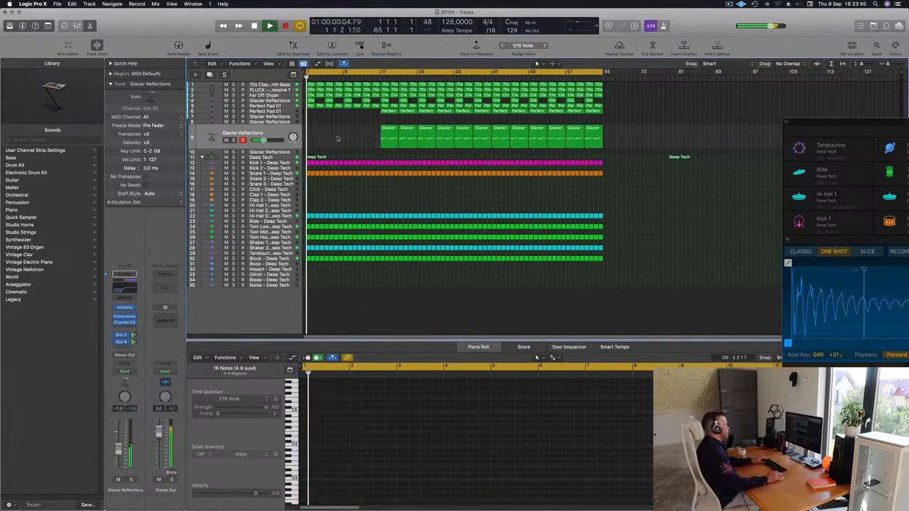
# Step: Delete the original Perfect Pad 01 regions on track 5 from the first 16 bars and restart playback
pyautogui.click(292, 106)
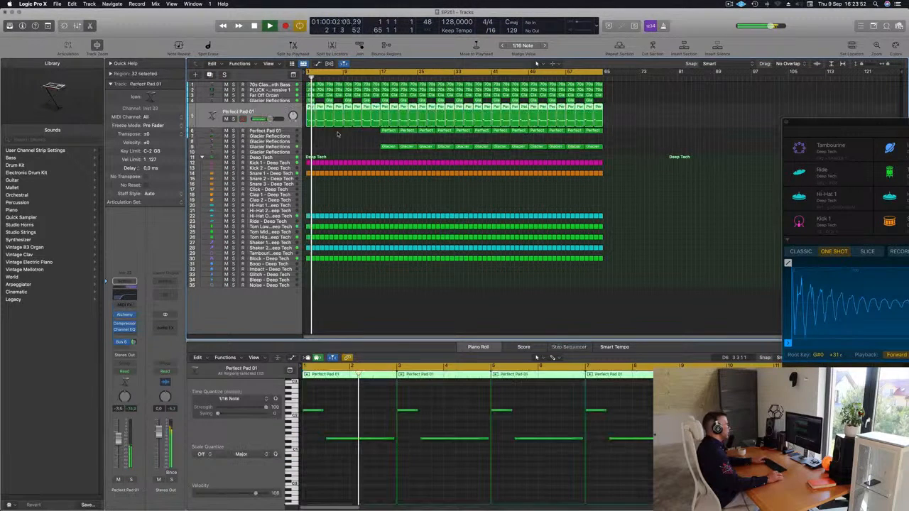
pyautogui.moveTo(312, 135); pyautogui.dragTo(370, 118)
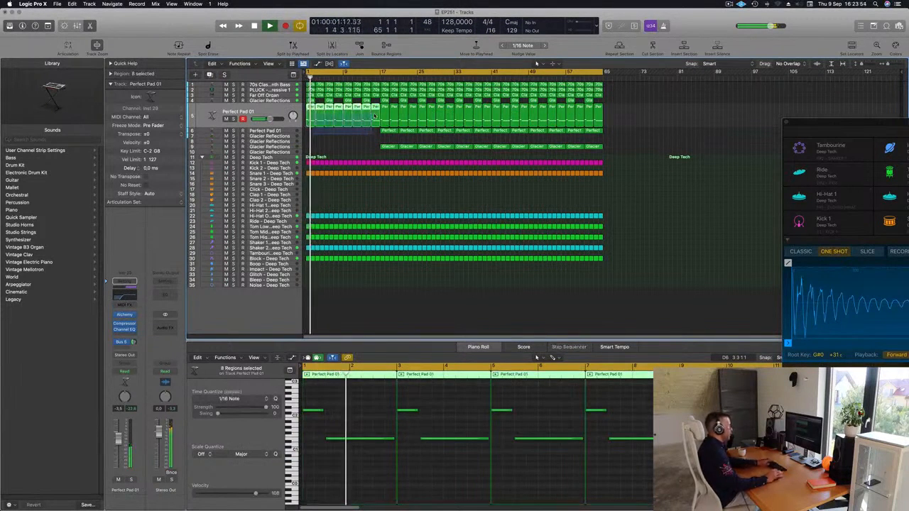
pyautogui.press('Delete')
pyautogui.press('Return')
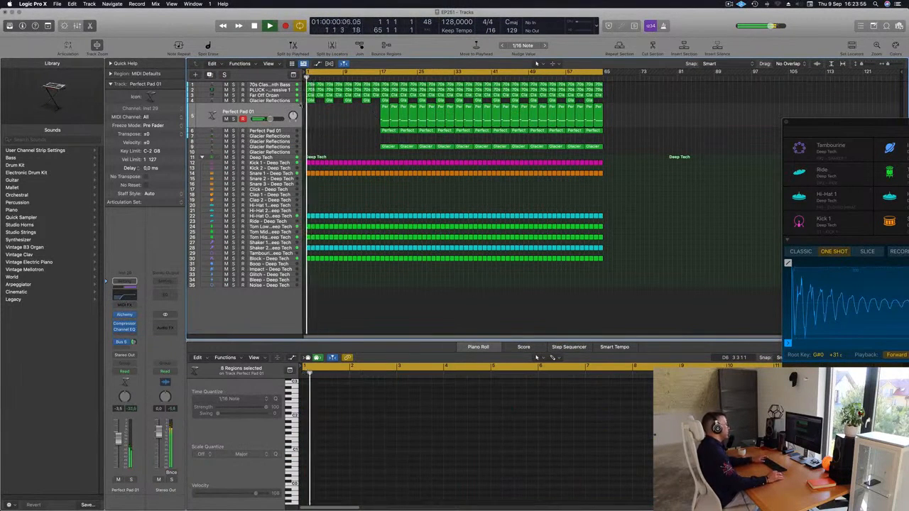
# Step: Delete the PLUCK track's regions from the first eight bars and restart playback
pyautogui.click(270, 101)
pyautogui.click(319, 151)
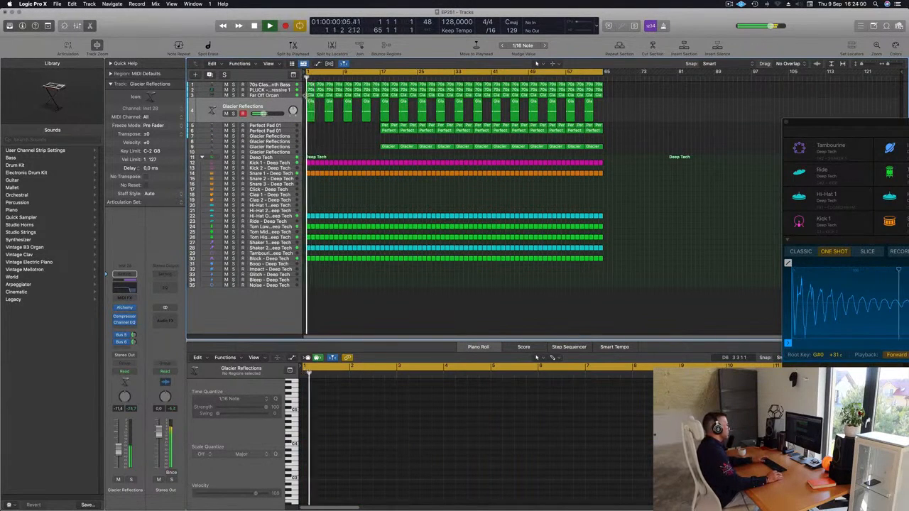
pyautogui.click(285, 90)
pyautogui.click(330, 148)
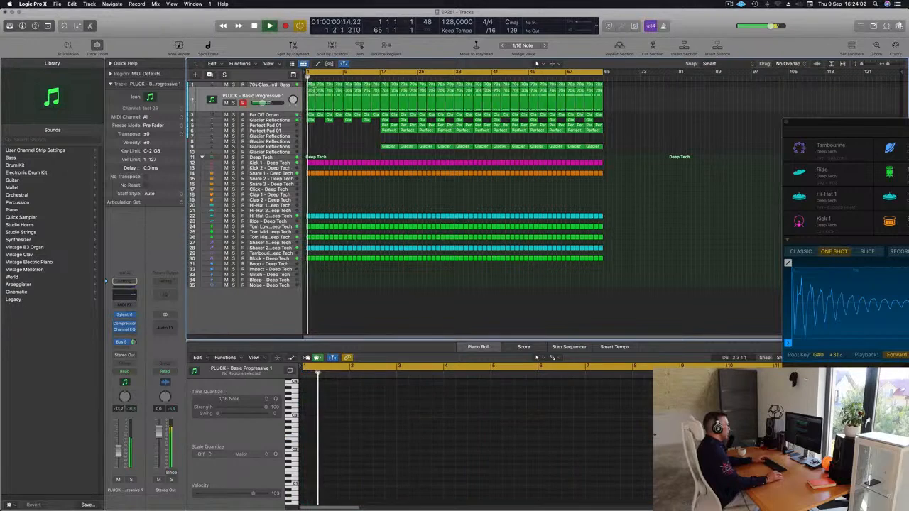
pyautogui.click(311, 86)
pyautogui.press('Delete')
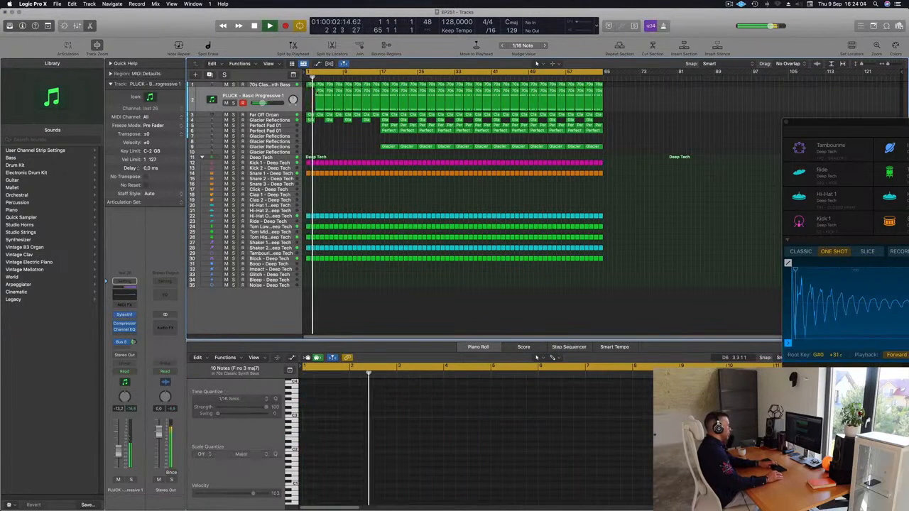
pyautogui.moveTo(311, 94); pyautogui.dragTo(337, 100)
pyautogui.press('Delete')
pyautogui.press('Return')
# Step: Delete the Glacier Reflections region at bar 5 on track 4 and replay from the start
pyautogui.click(290, 86)
pyautogui.press('Return')
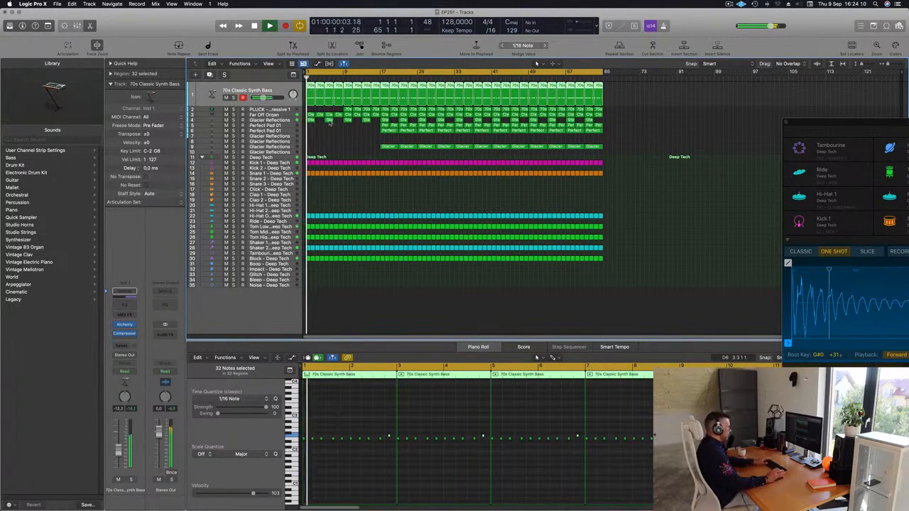
pyautogui.click(329, 122)
pyautogui.press('Return')
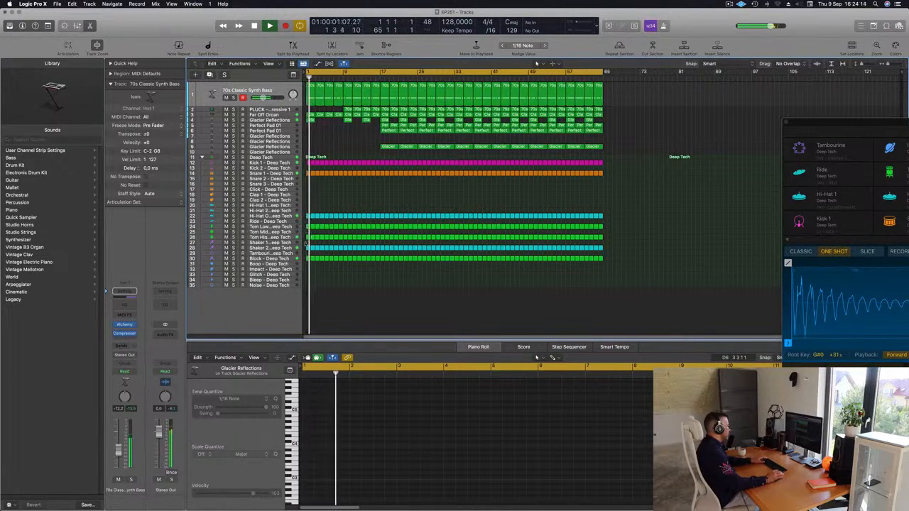
# Step: Delete the Block percussion regions from the first 16 bars and restart playback
pyautogui.moveTo(306, 256); pyautogui.dragTo(379, 266)
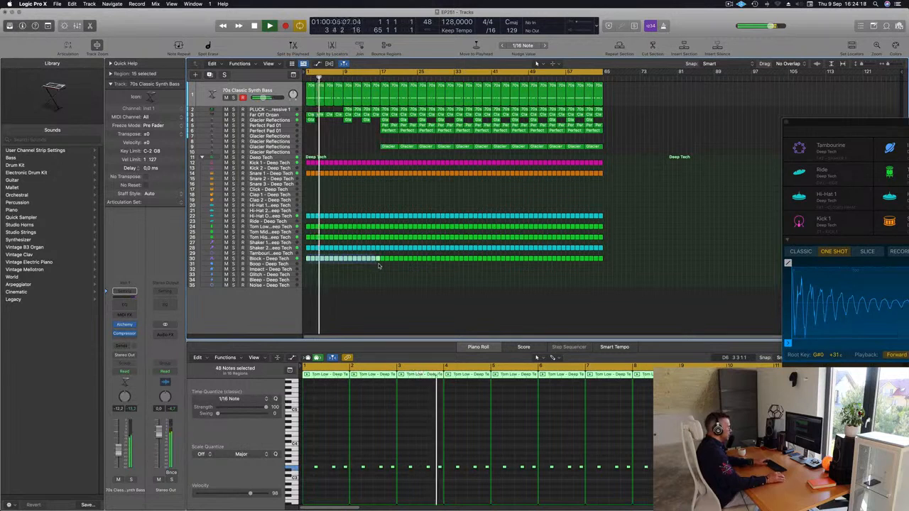
pyautogui.press('Delete')
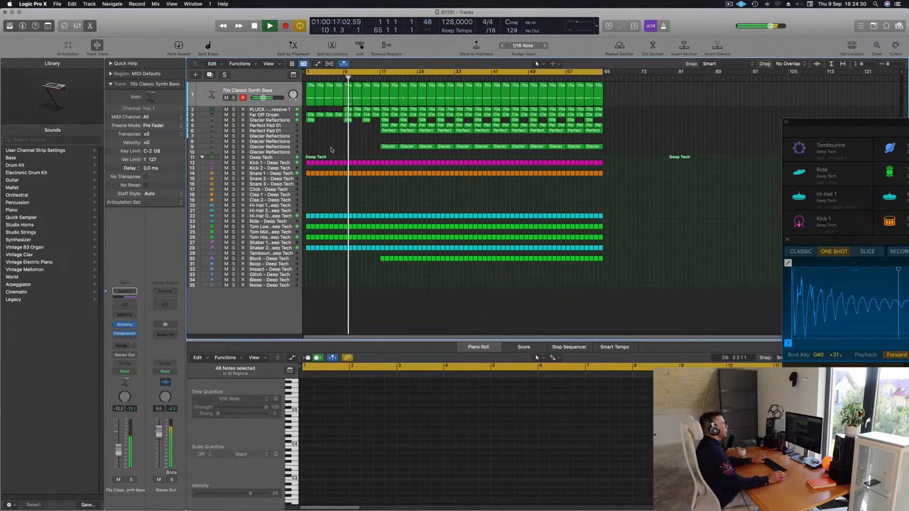
pyautogui.press('Return')
# Step: Open Alchemy on the 70s Classic Synth Bass track, adjust its Cutoff during playback, and replay from the start
pyautogui.click(278, 91)
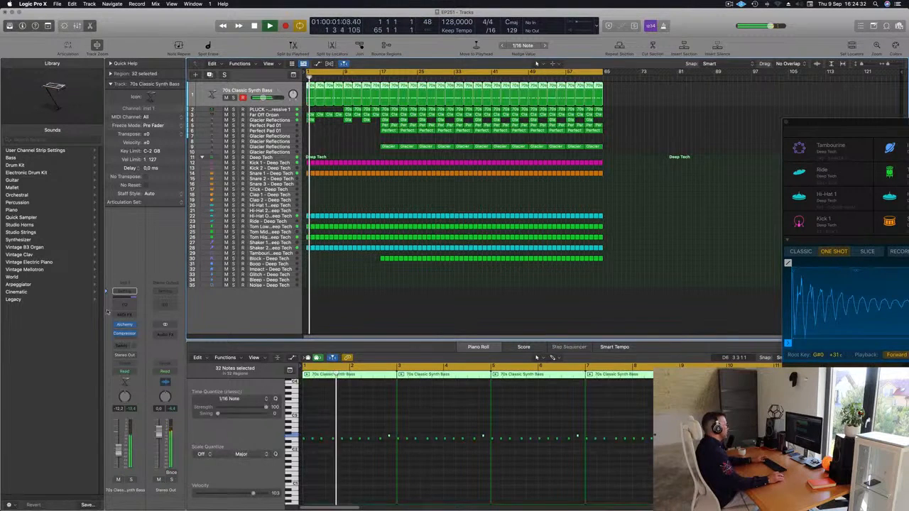
pyautogui.click(126, 327)
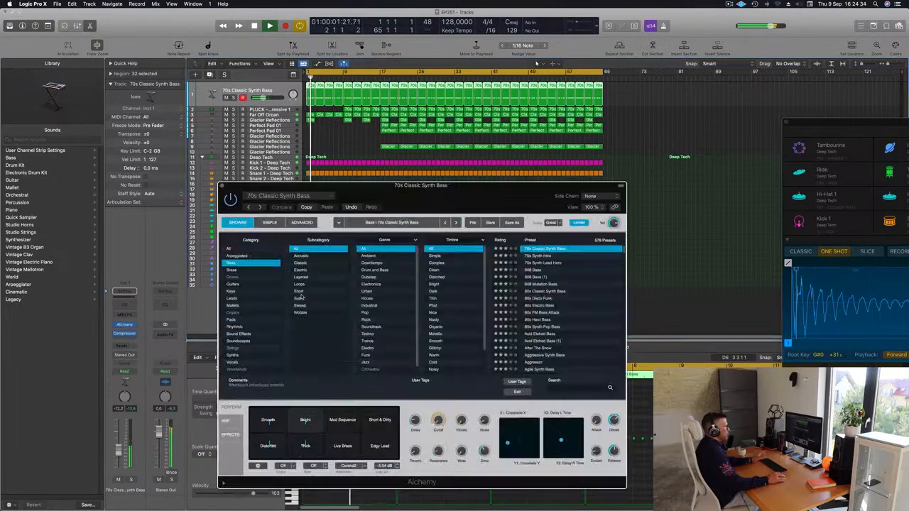
pyautogui.moveTo(441, 208); pyautogui.dragTo(593, 170)
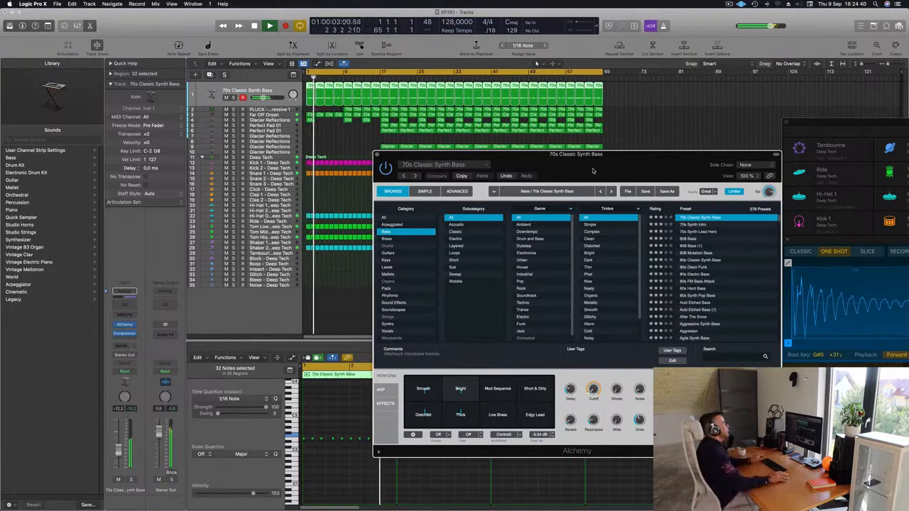
pyautogui.moveTo(620, 160); pyautogui.dragTo(602, 145)
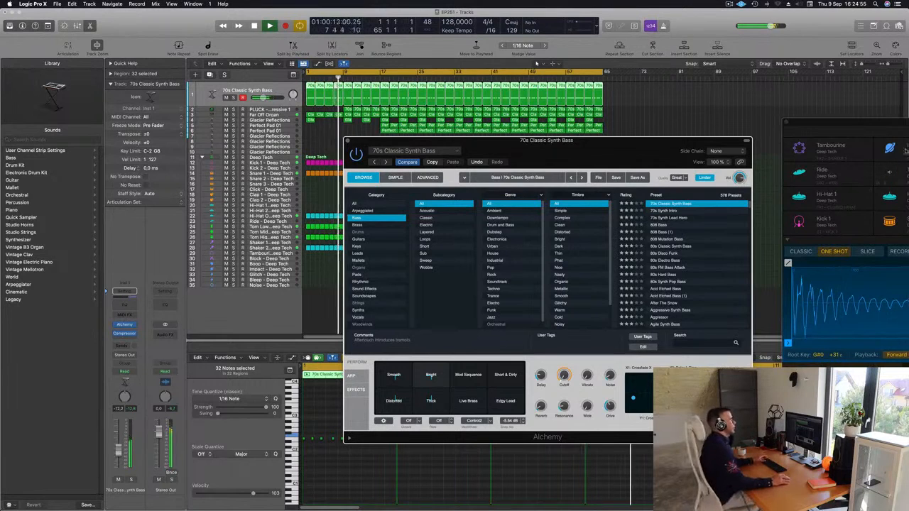
pyautogui.moveTo(546, 145); pyautogui.dragTo(622, 133)
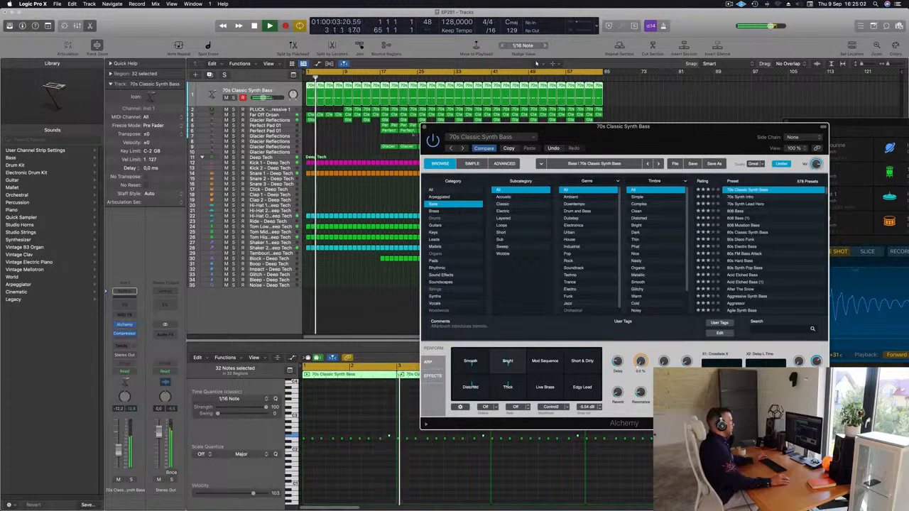
pyautogui.click(425, 127)
pyautogui.press('Return')
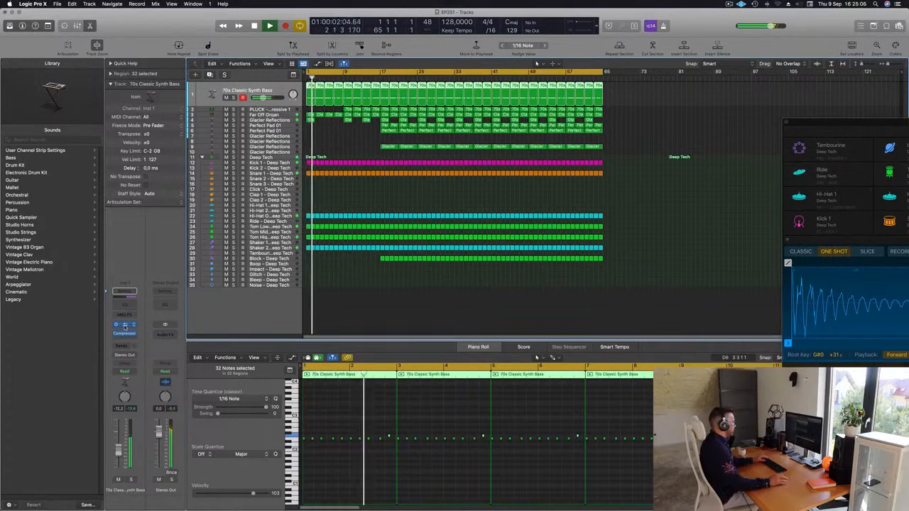
# Step: Open the Compressor on the 70s Classic Synth Bass track and set its release to about 410 ms
pyautogui.click(125, 326)
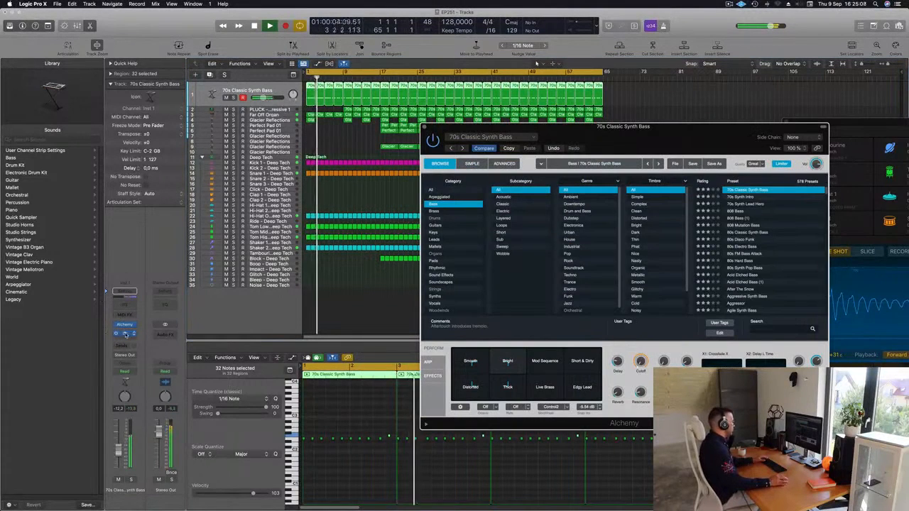
pyautogui.click(124, 333)
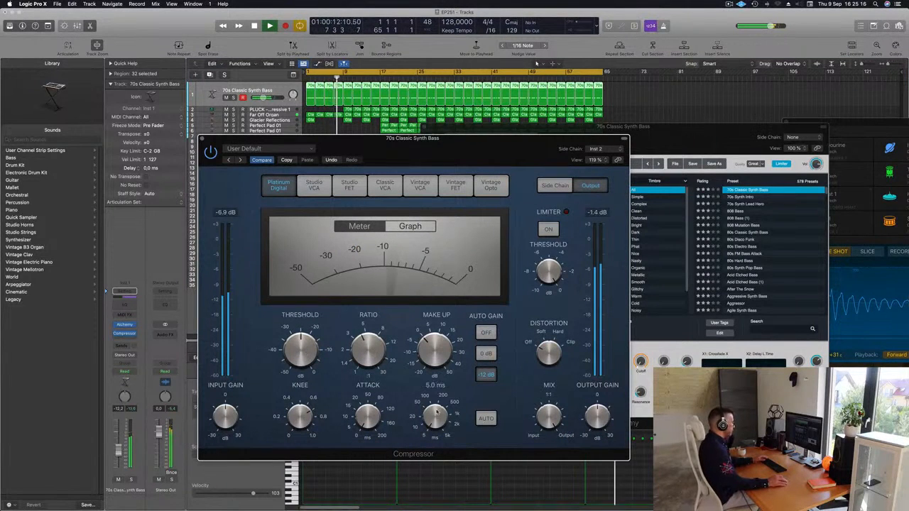
pyautogui.moveTo(440, 386); pyautogui.dragTo(434, 422)
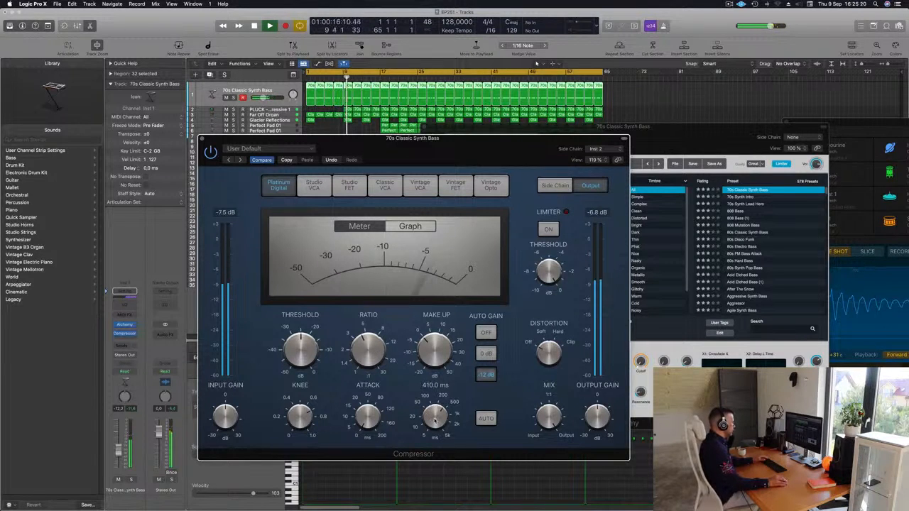
pyautogui.moveTo(436, 419); pyautogui.dragTo(435, 417)
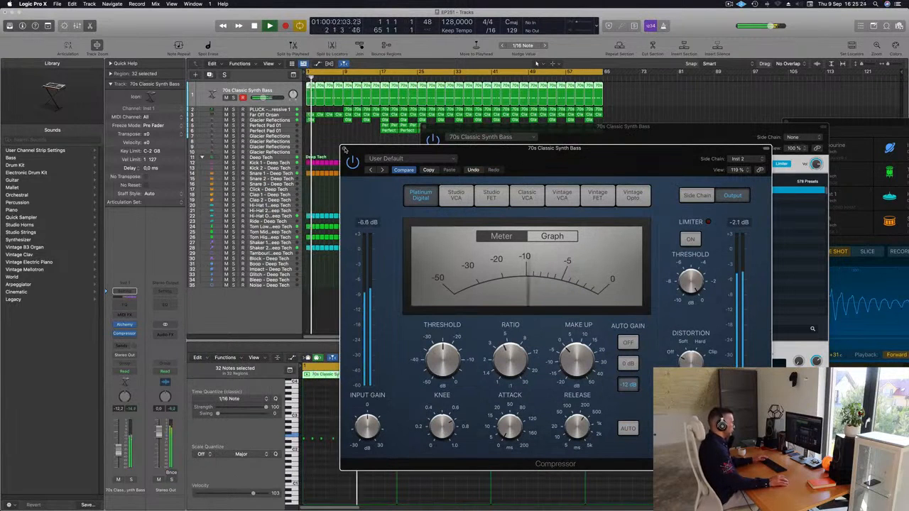
pyautogui.moveTo(572, 432)
pyautogui.moveTo(572, 432); pyautogui.dragTo(606, 510)
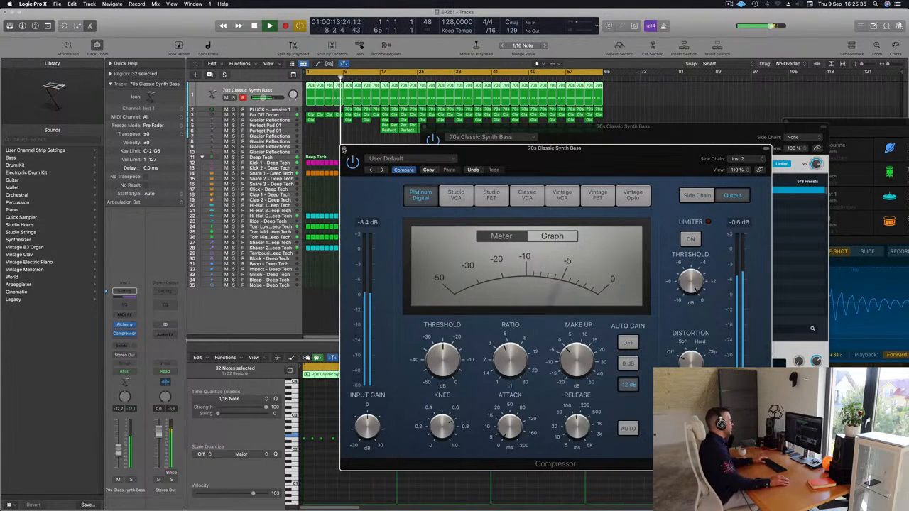
pyautogui.click(344, 149)
# Step: Close the bass's Alchemy window and delete the Tom Low and Tom High regions from the first 16 bars
pyautogui.press('space')
pyautogui.click(286, 115)
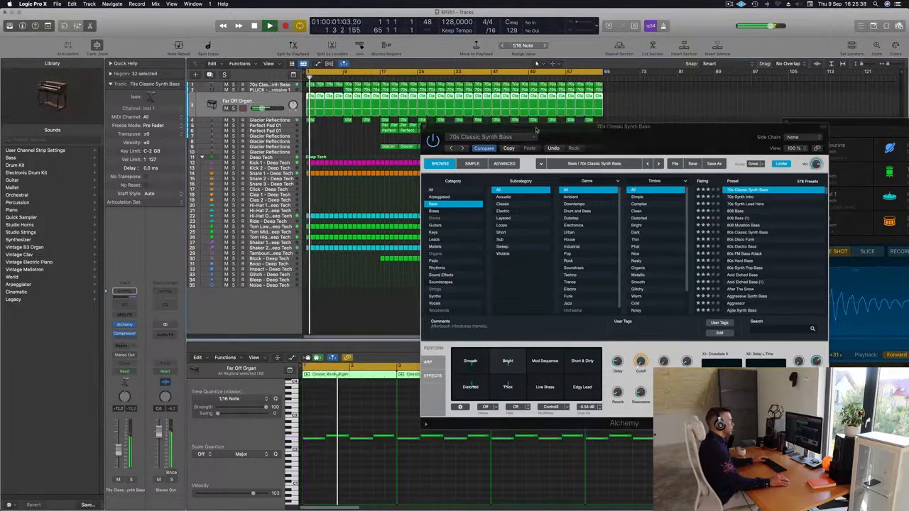
pyautogui.moveTo(460, 133); pyautogui.dragTo(503, 147)
pyautogui.click(467, 141)
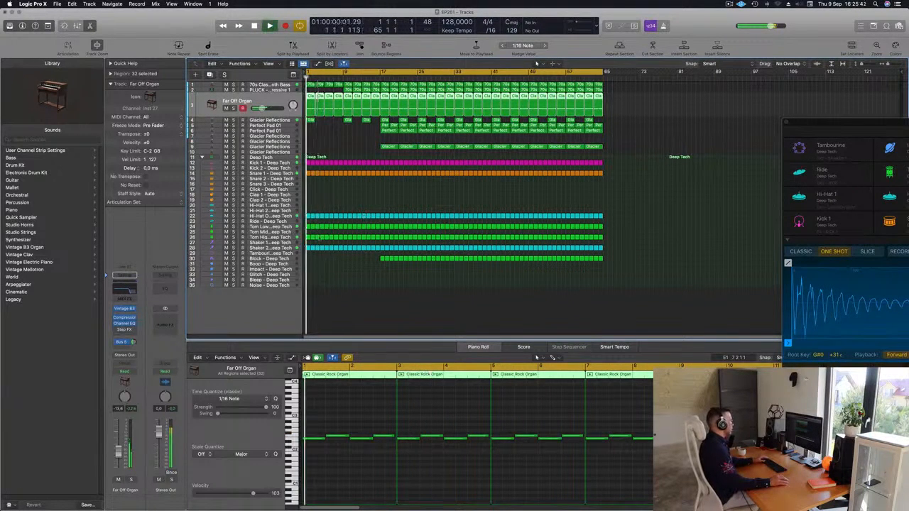
pyautogui.moveTo(306, 222); pyautogui.dragTo(364, 241)
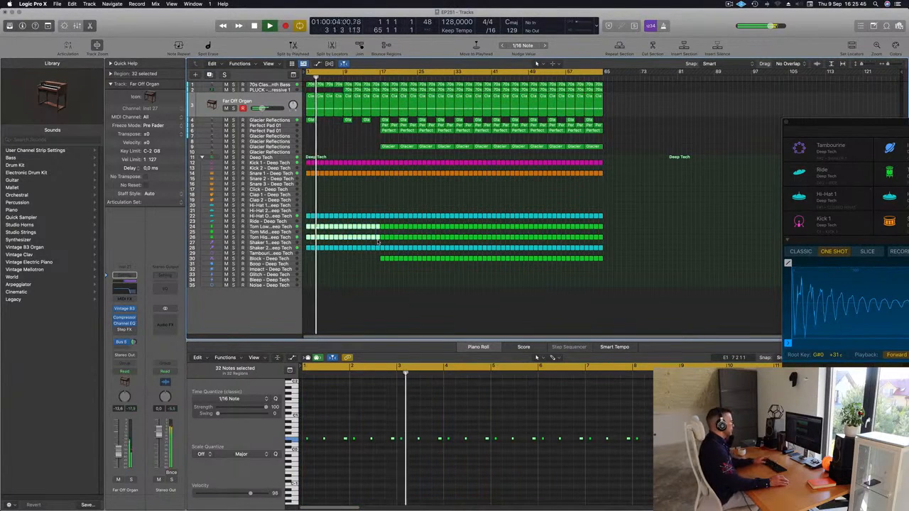
pyautogui.press('Delete')
# Step: Compare playback with Shaker 2 muted and unmuted, and delete its regions from the first nine bars
pyautogui.click(279, 248)
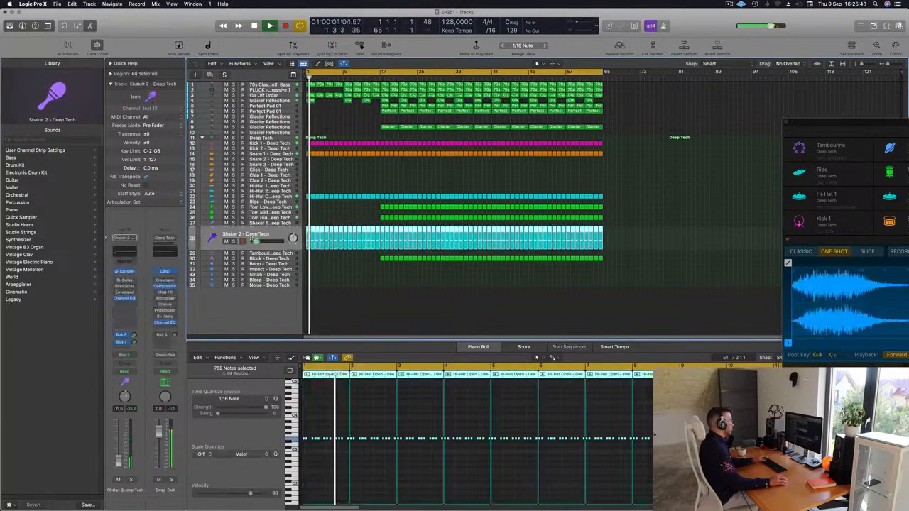
pyautogui.press('Return')
pyautogui.click(226, 242)
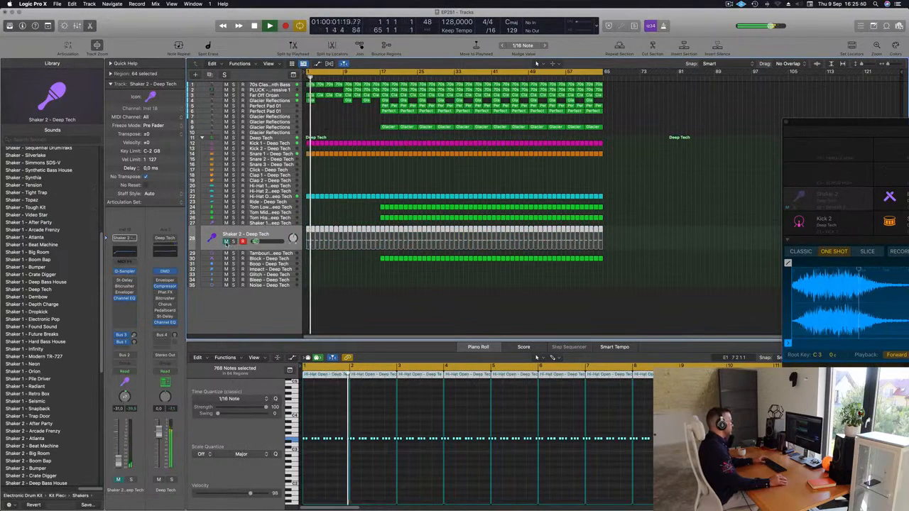
pyautogui.click(226, 242)
pyautogui.moveTo(307, 223); pyautogui.dragTo(343, 254)
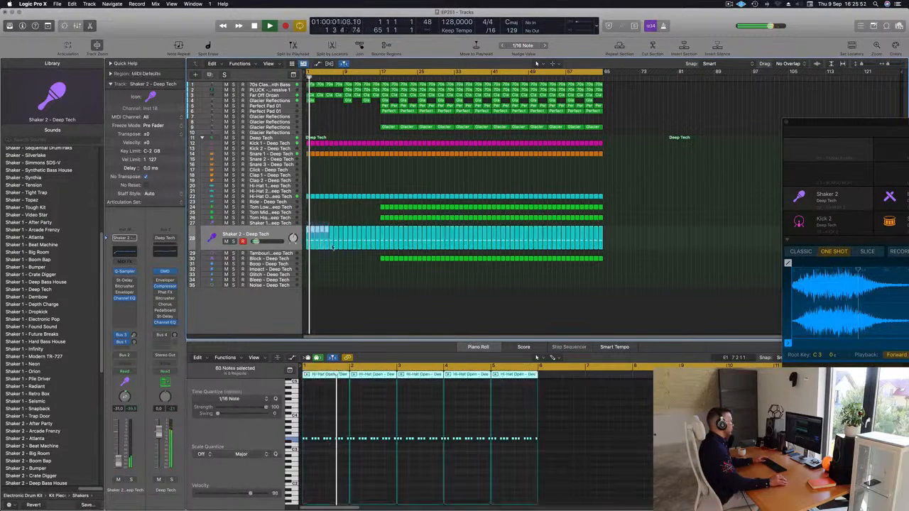
pyautogui.press('Delete')
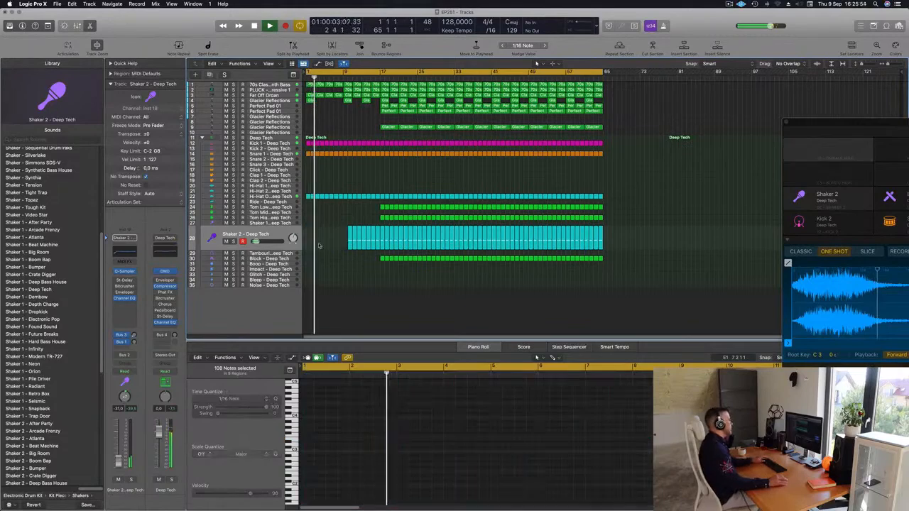
# Step: Shorten the end of the 70s Classic Synth Bass region at bar 3 to cut its last note
pyautogui.press('super+Right')
pyautogui.press('super+Right')
pyautogui.press('super+Right')
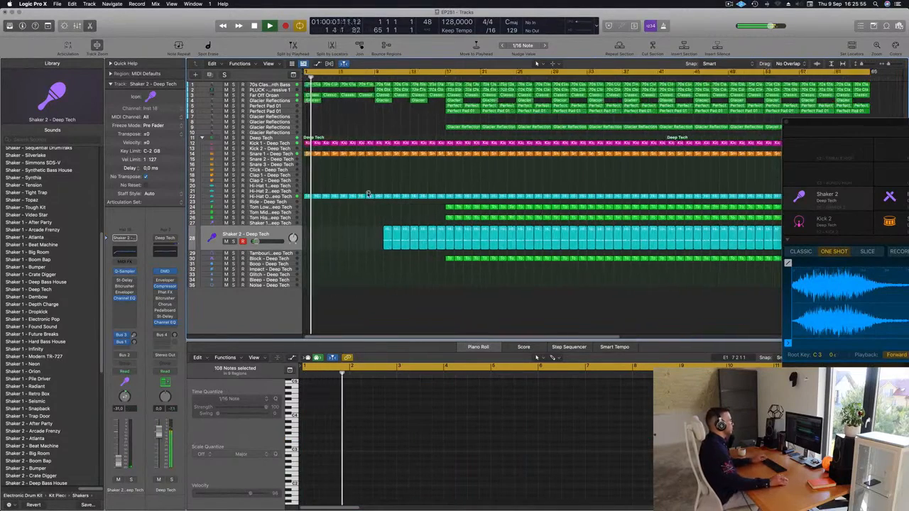
pyautogui.press('super+Left')
pyautogui.press('super+Left')
pyautogui.press('super+Right')
pyautogui.press('super+Right')
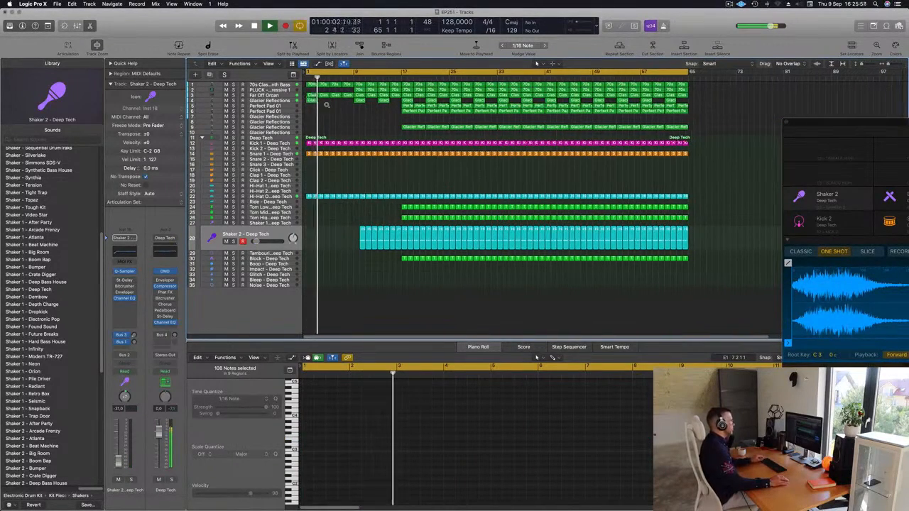
pyautogui.press('super+Right')
pyautogui.press('super+Right')
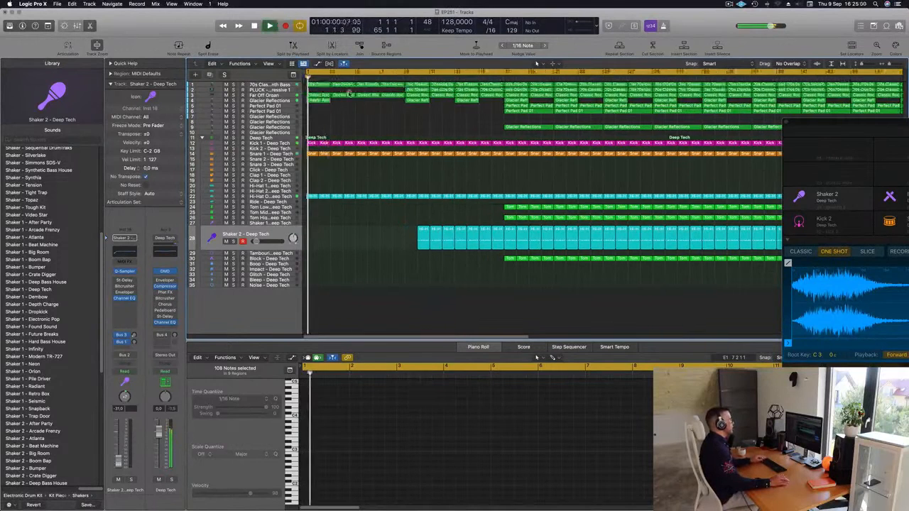
pyautogui.click(357, 93)
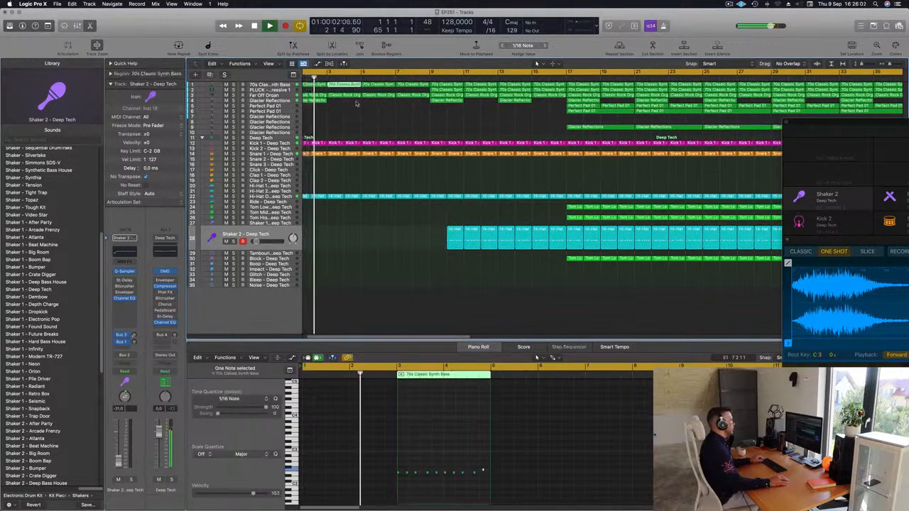
pyautogui.click(355, 84)
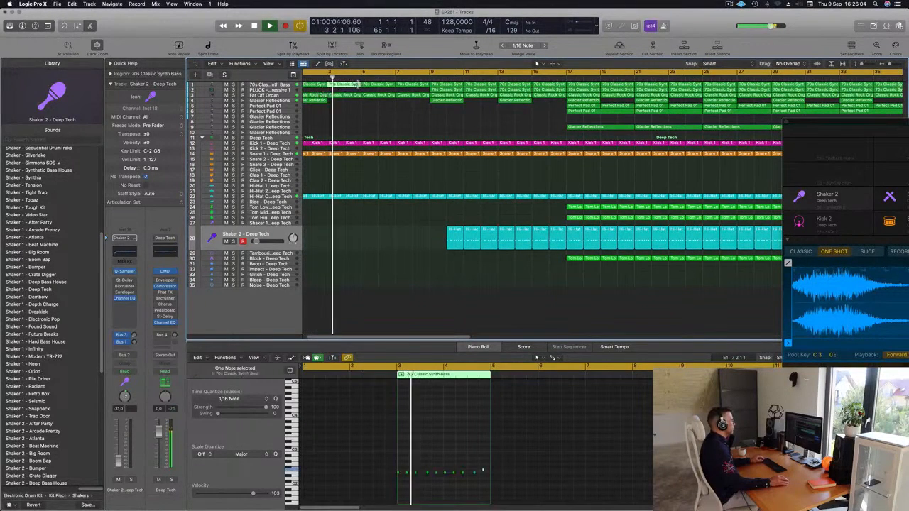
pyautogui.press('space')
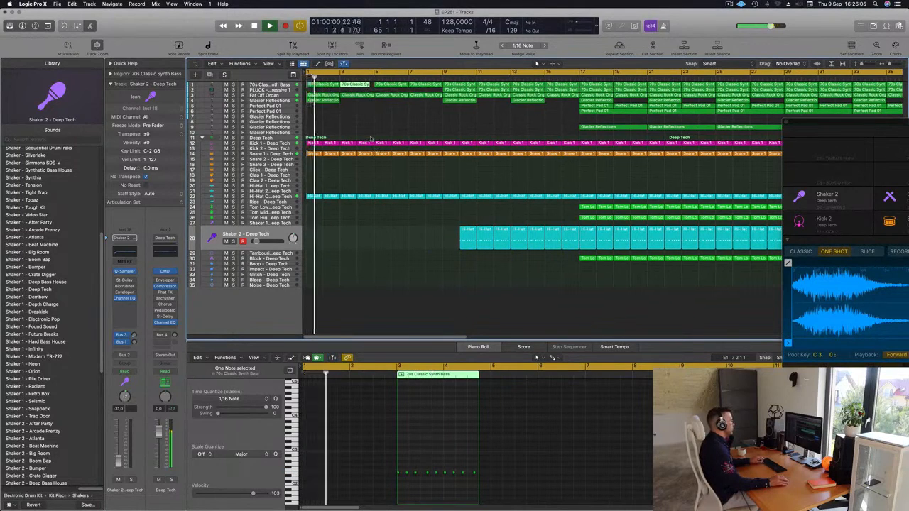
# Step: Delete the ends of the bar 4 Kick 1, Snare 1 and Hi-Hat Open regions to leave a gap before bar 5
pyautogui.moveTo(370, 151); pyautogui.dragTo(370, 222)
pyautogui.press('Delete')
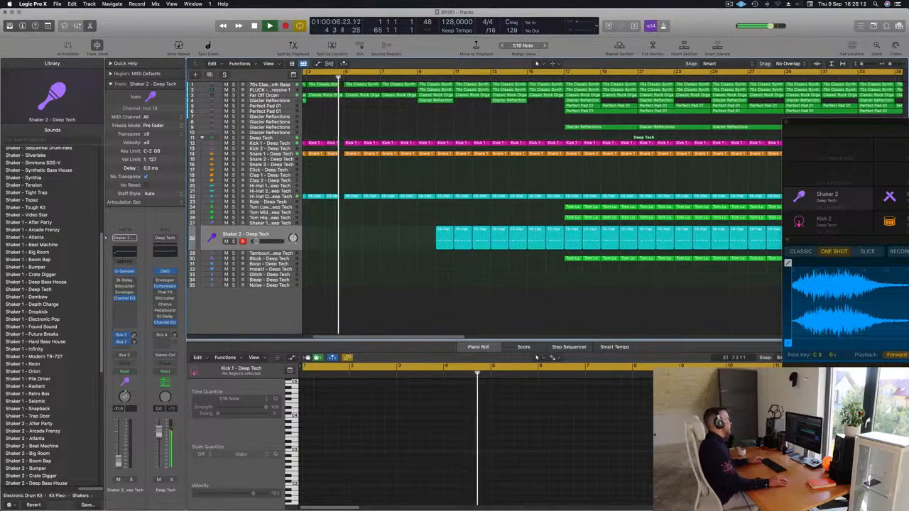
pyautogui.hscroll(-2, 341, 111)
pyautogui.scroll(-2, 399, 120)
pyautogui.press('Return')
pyautogui.scroll(-2, 425, 167)
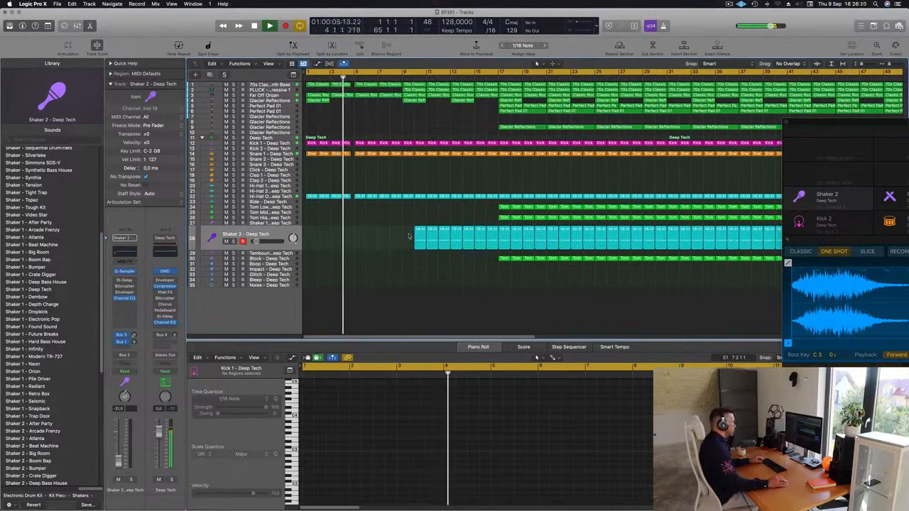
# Step: Copy a Block track region to the Ride track at bar 5 and reduce it to a single note
pyautogui.moveTo(506, 259); pyautogui.dragTo(360, 205)
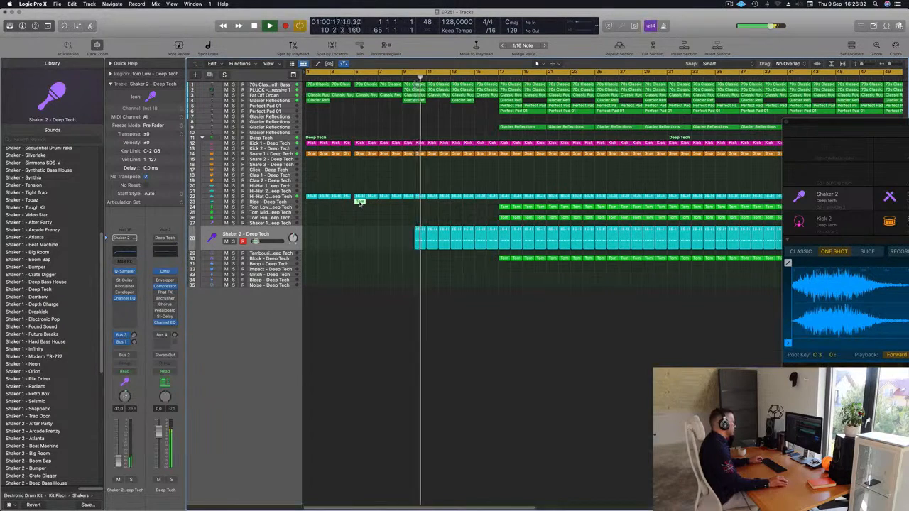
pyautogui.click(363, 439)
pyautogui.hotkey('alt', 'Left')
pyautogui.hotkey('alt', 'Left')
pyautogui.moveTo(370, 433)
pyautogui.mouseDown()
pyautogui.moveTo(398, 446)
pyautogui.moveTo(369, 439)
pyautogui.mouseUp()
pyautogui.press('Delete')
pyautogui.press('Return')
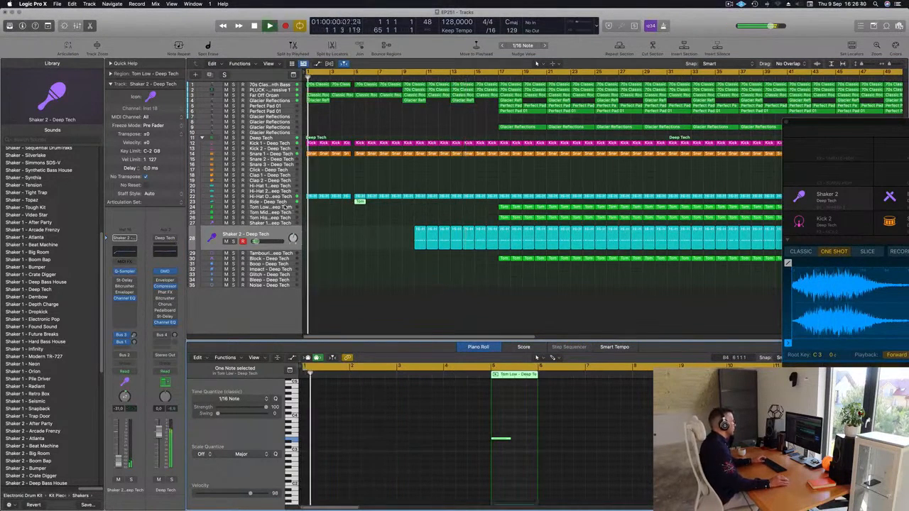
# Step: Replace the Ride track's sound with Crash - Roland TR-909 from the library
pyautogui.click(286, 203)
pyautogui.press('Return')
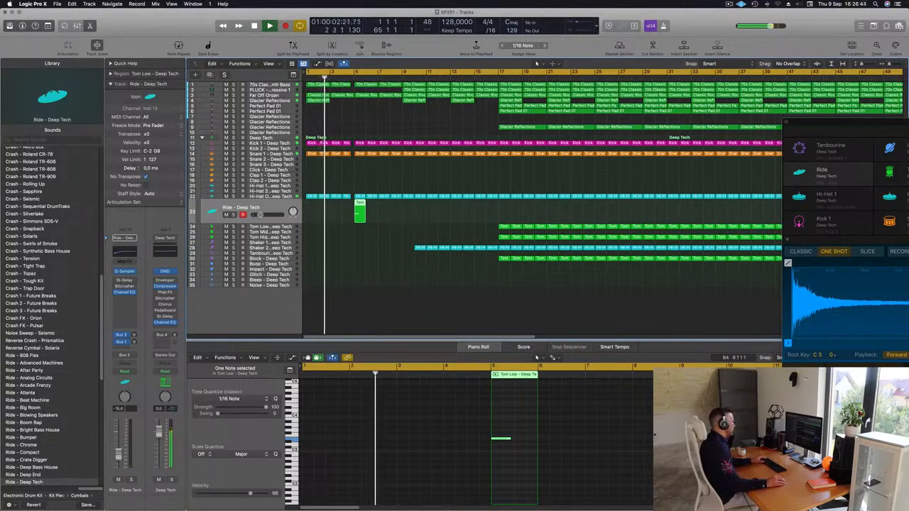
pyautogui.scroll(10, 41, 422)
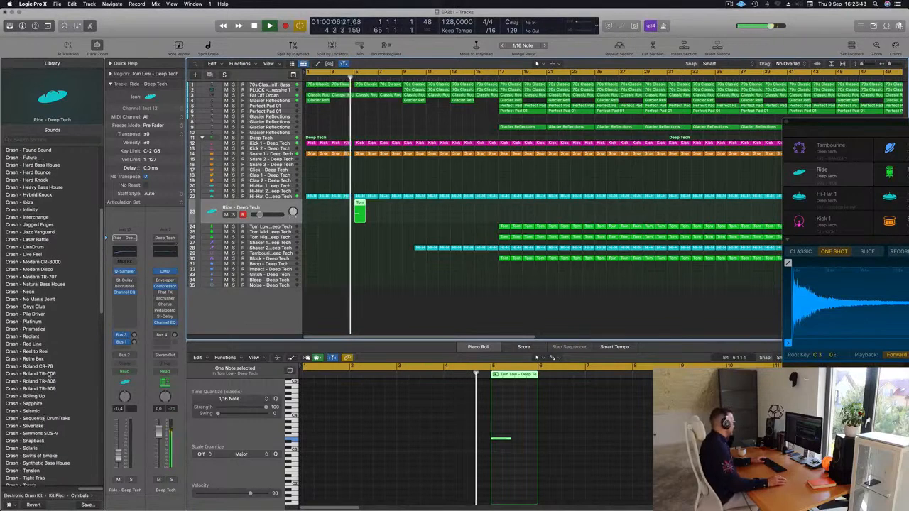
pyautogui.click(30, 389)
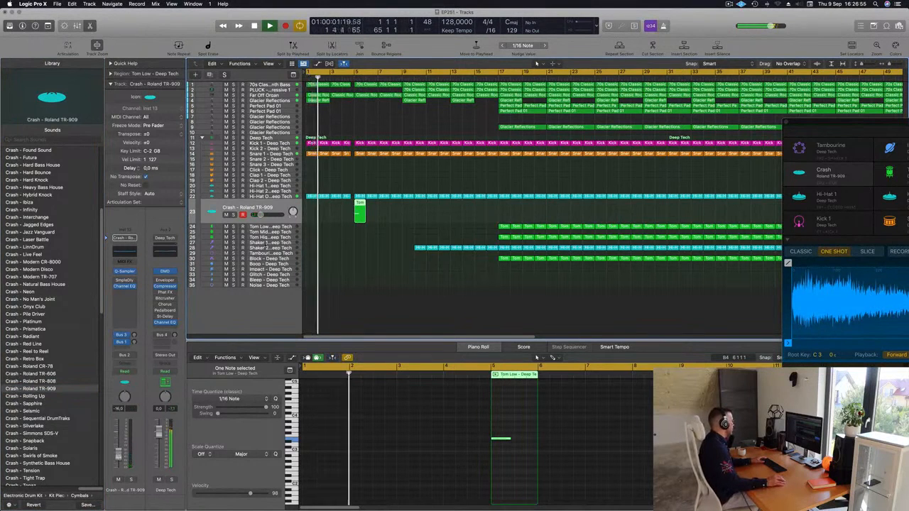
# Step: Add a Bus 6 reverb send at about -8.0 to the Crash - Roland TR-909 track and replay from the start
pyautogui.click(121, 348)
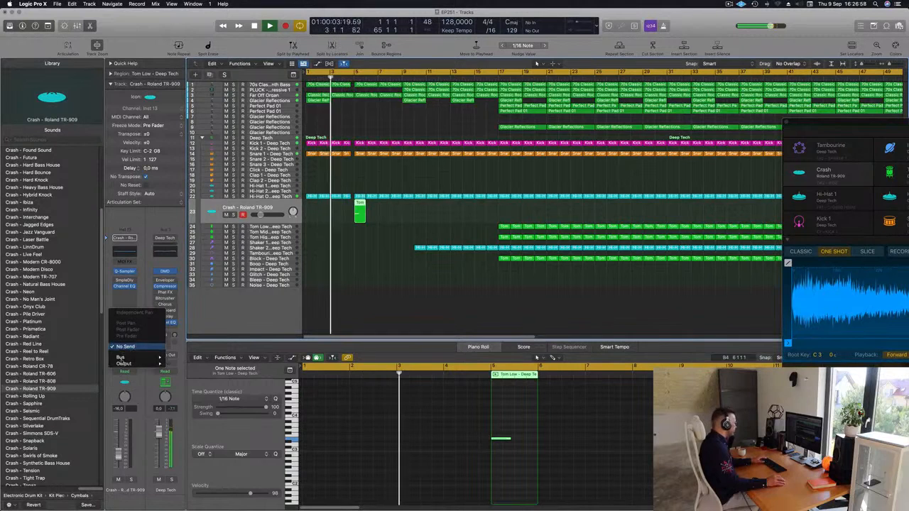
pyautogui.moveTo(121, 357)
pyautogui.click(191, 290)
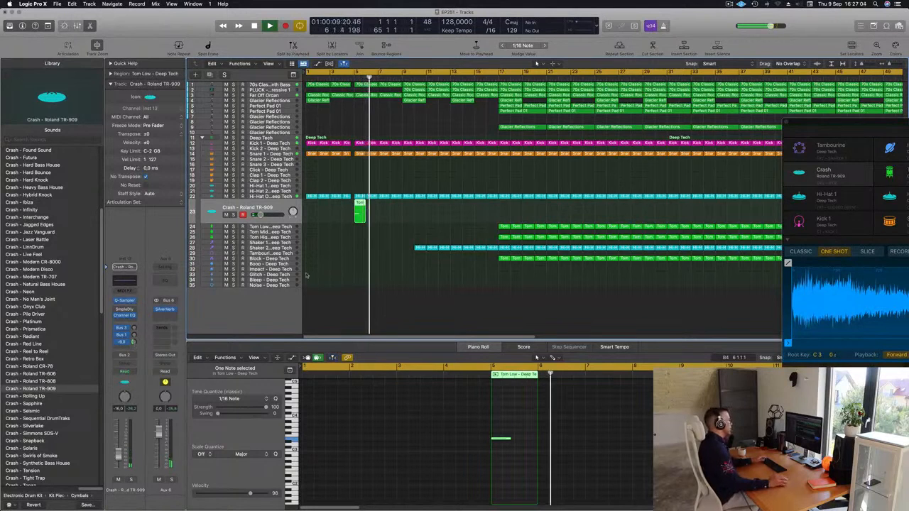
pyautogui.press('Return')
pyautogui.scroll(-1, 355, 252)
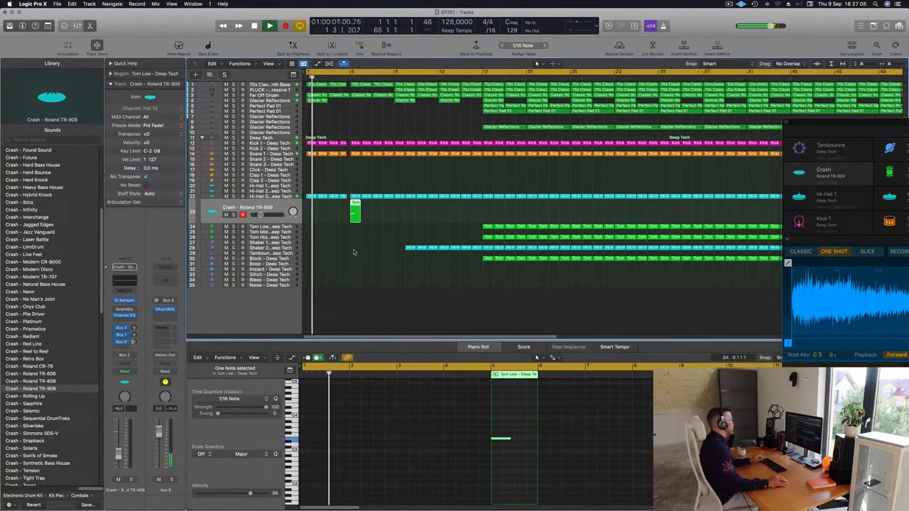
pyautogui.scroll(3, 359, 250)
pyautogui.hscroll(-3, 400, 178)
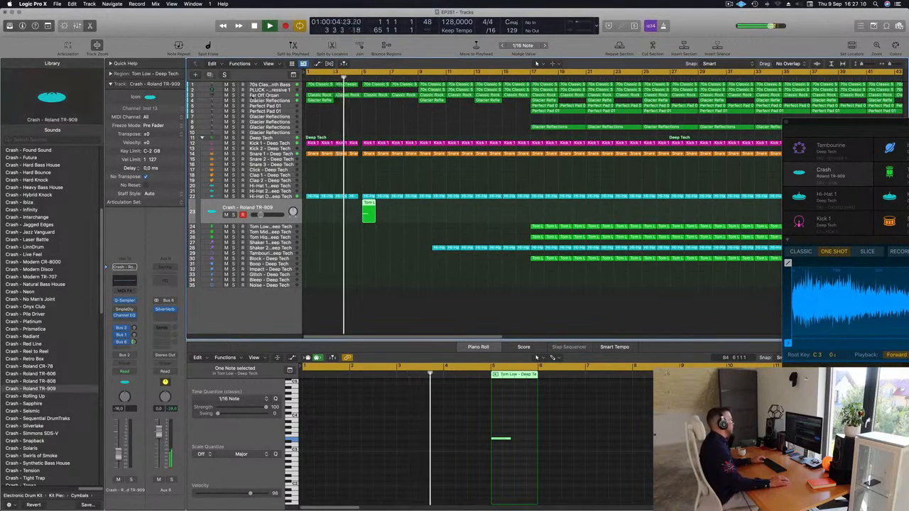
# Step: Solo the Far Off Organ track to audition it and release the solo again
pyautogui.click(264, 95)
pyautogui.click(232, 108)
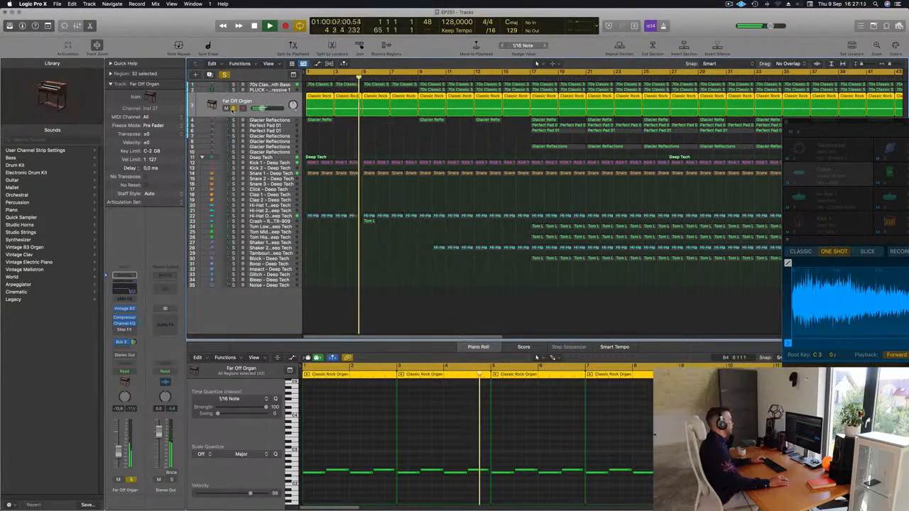
pyautogui.click(233, 109)
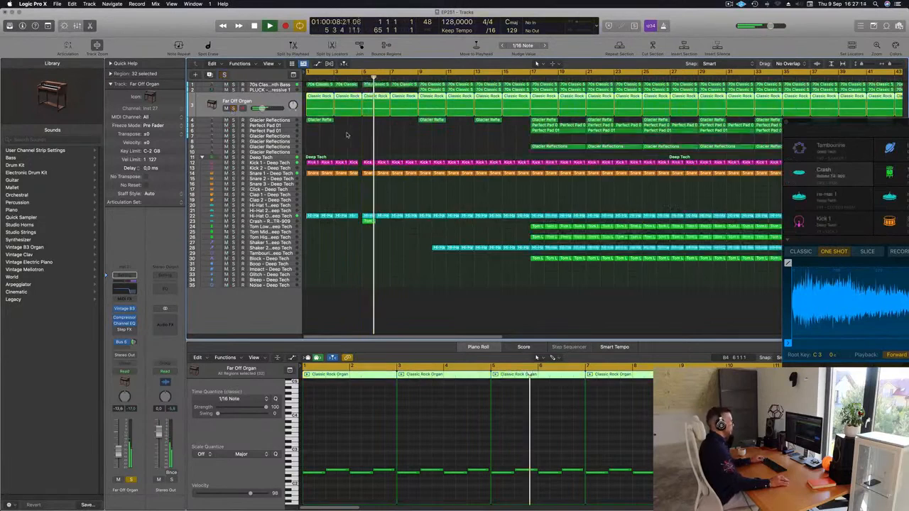
# Step: Delete the Shaker 2 regions that come before bar 17 and replay the arrangement from the start
pyautogui.press('super+Left')
pyautogui.press('super+Left')
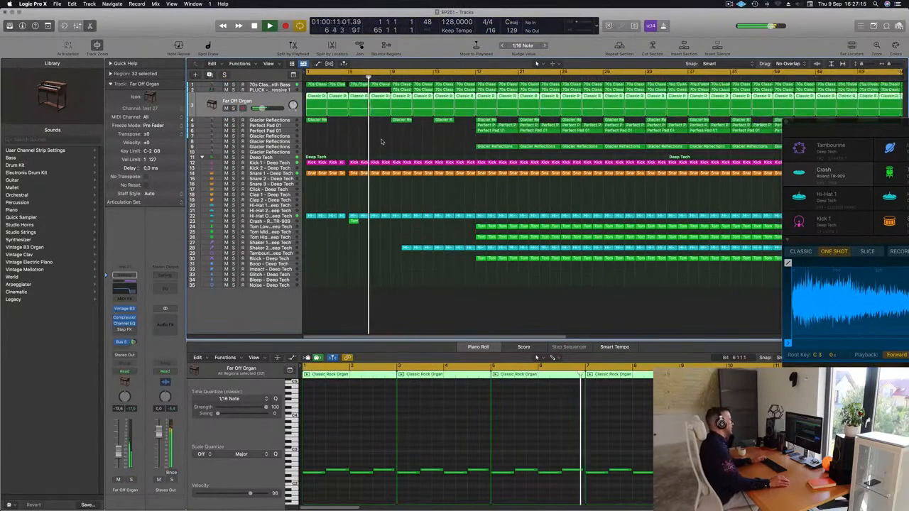
pyautogui.click(403, 247)
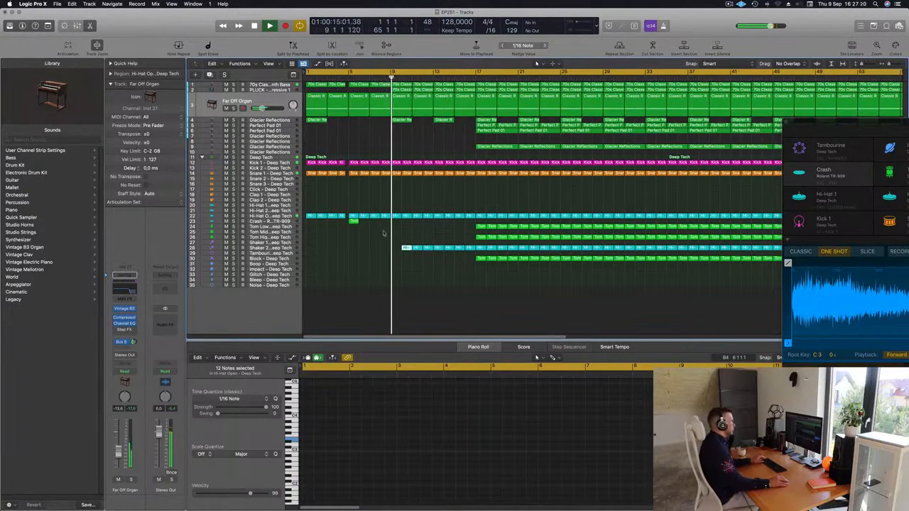
pyautogui.moveTo(405, 249); pyautogui.dragTo(467, 253)
pyautogui.press('Return')
pyautogui.press('Delete')
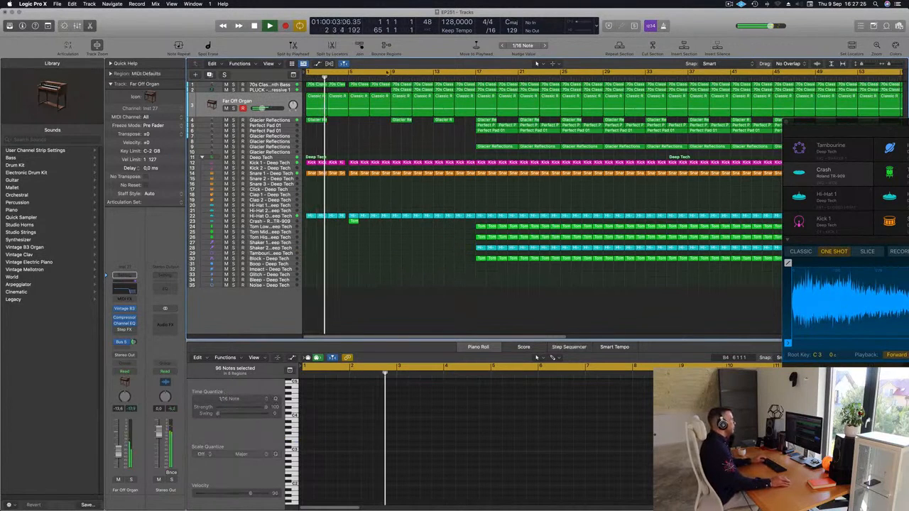
# Step: Open the Sylenth1 instrument of the PLUCK - Basic Progressive 1 track and set the track's automation mode to Touch
pyautogui.click(377, 76)
pyautogui.click(267, 90)
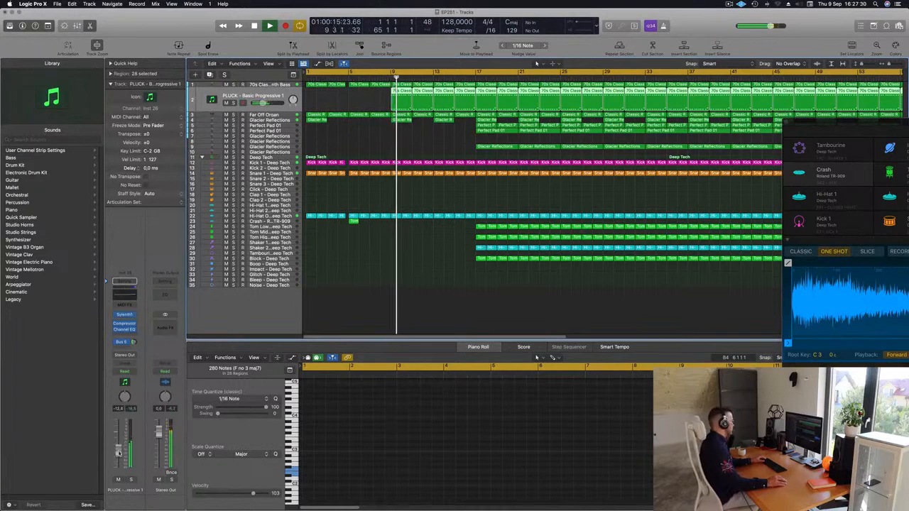
pyautogui.click(124, 315)
pyautogui.moveTo(496, 160); pyautogui.dragTo(587, 152)
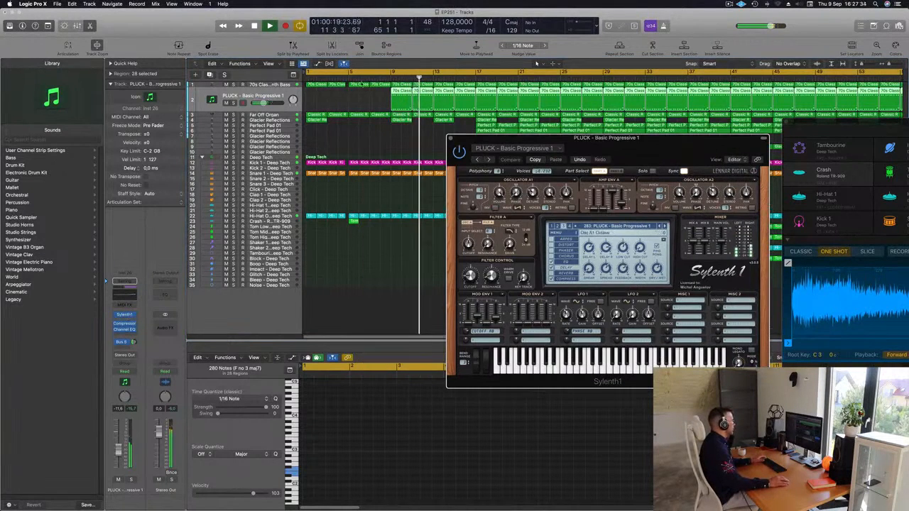
pyautogui.click(135, 372)
pyautogui.click(228, 290)
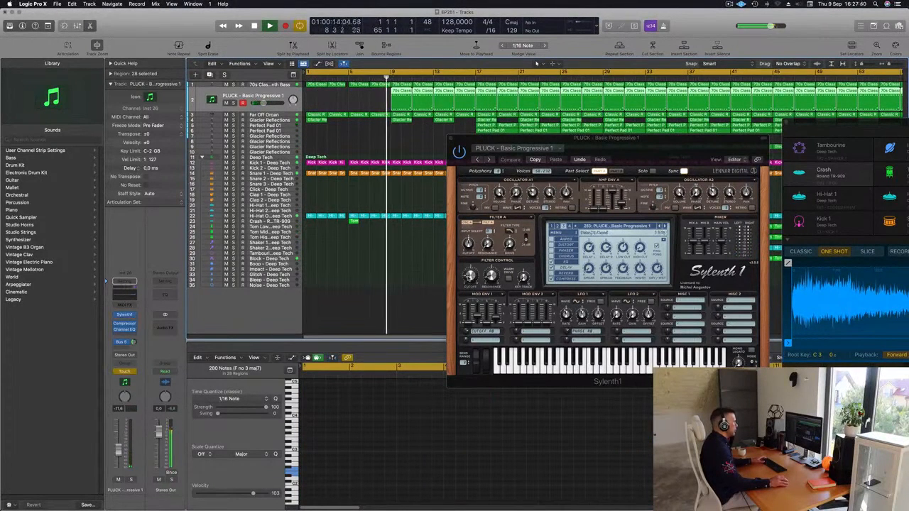
# Step: Record a small filter cutoff move in Sylenth1 and display the FilterCtl Cutoff automation on the PLUCK track
pyautogui.moveTo(471, 276); pyautogui.dragTo(470, 274)
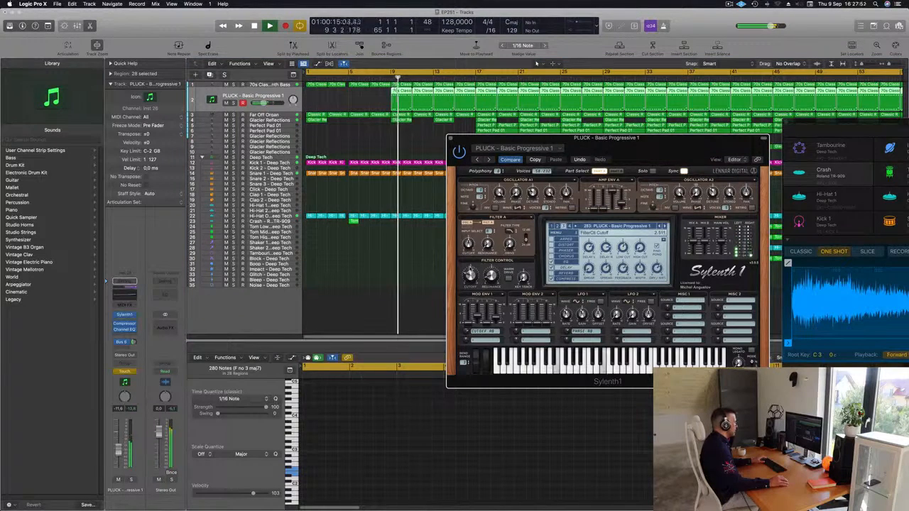
pyautogui.click(451, 135)
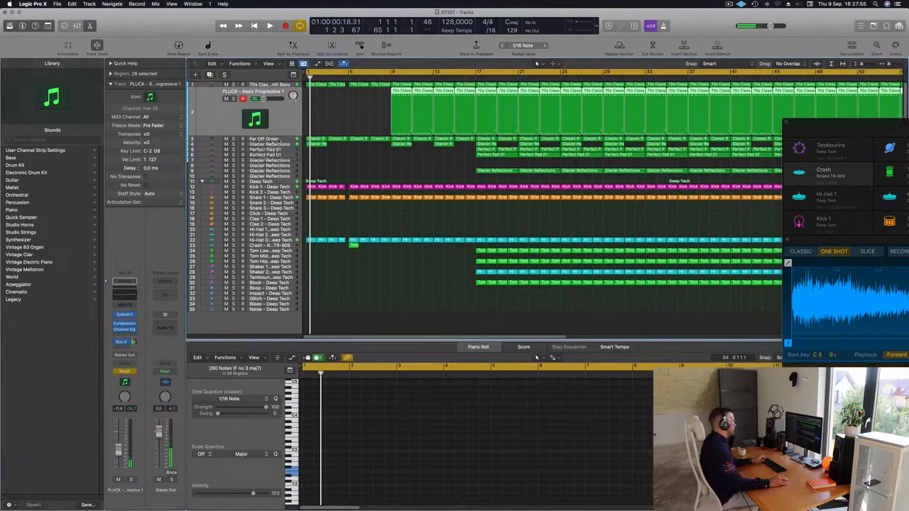
pyautogui.click(270, 120)
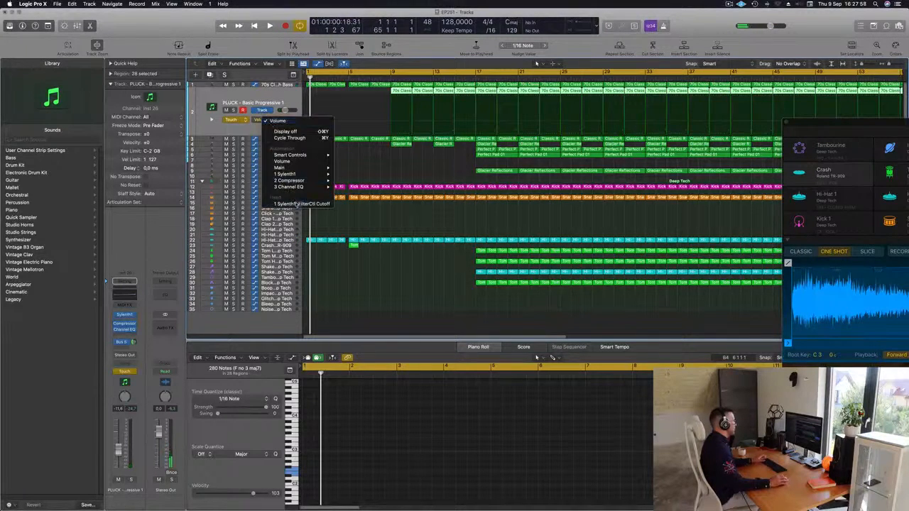
pyautogui.click(297, 204)
# Step: Pull the PLUCK track's cutoff automation down to a dip at bar 9 and play from there
pyautogui.moveTo(405, 130)
pyautogui.mouseDown()
pyautogui.moveTo(383, 132)
pyautogui.moveTo(392, 134)
pyautogui.mouseUp()
pyautogui.press('space')
pyautogui.click(388, 78)
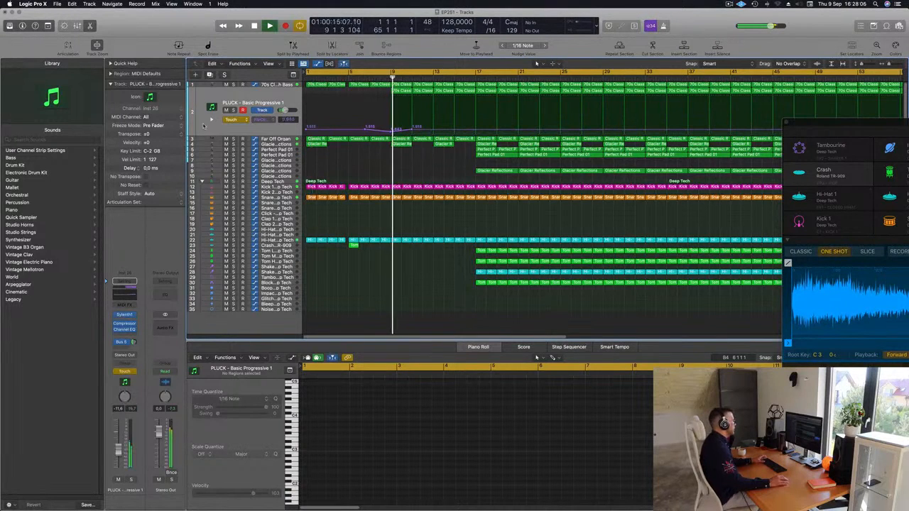
# Step: Set the PLUCK track's automation to Read and raise its cutoff curve to about 1.8 at bar 15 and 2.4 at bar 17
pyautogui.click(237, 119)
pyautogui.click(235, 115)
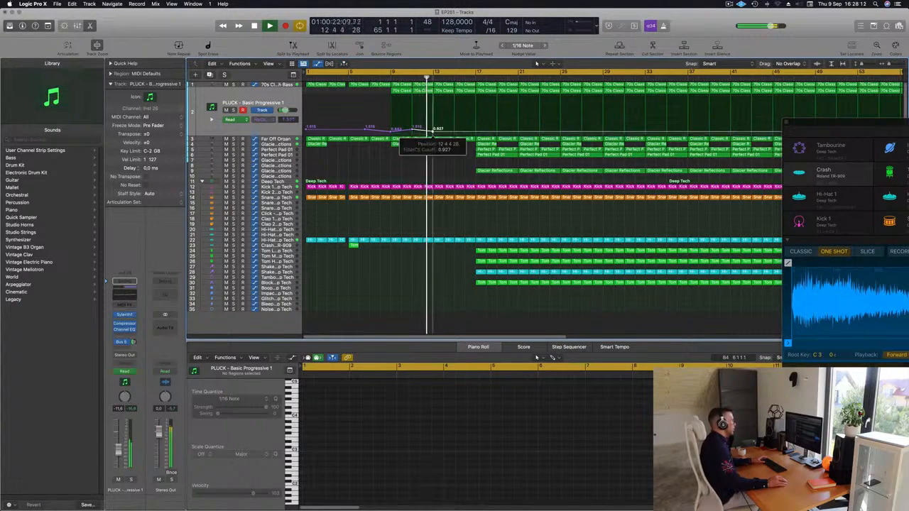
pyautogui.moveTo(454, 131); pyautogui.dragTo(454, 128)
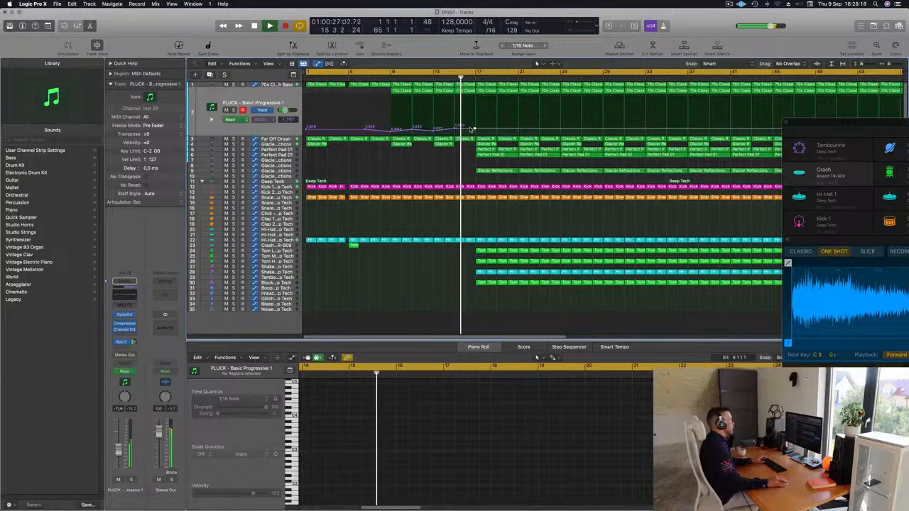
pyautogui.moveTo(475, 130); pyautogui.dragTo(476, 126)
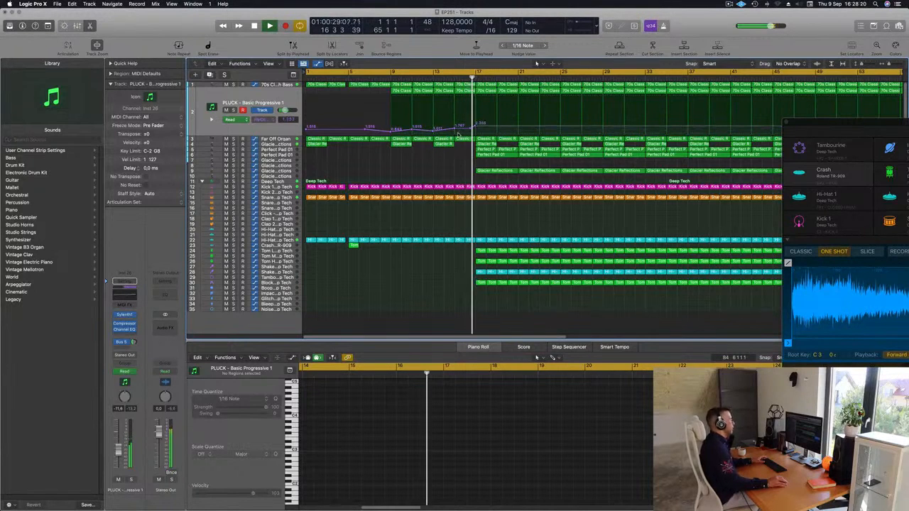
# Step: Delete the Glacier Reflections region and the upper Perfect Pad 01 region that start at bar 17
pyautogui.click(446, 166)
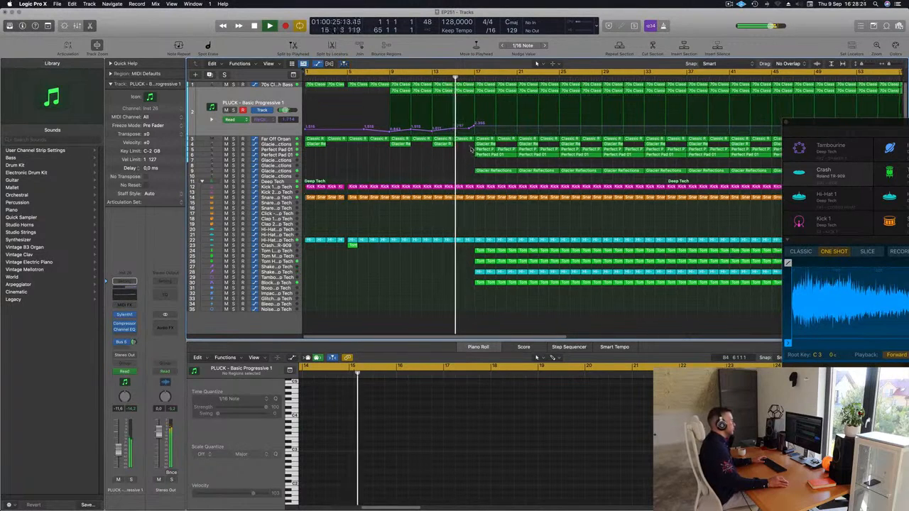
pyautogui.click(493, 171)
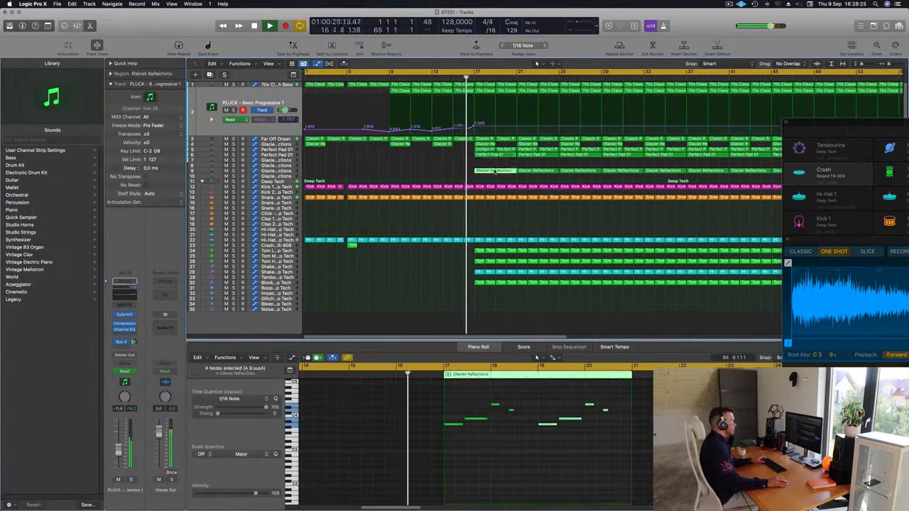
pyautogui.press('Delete')
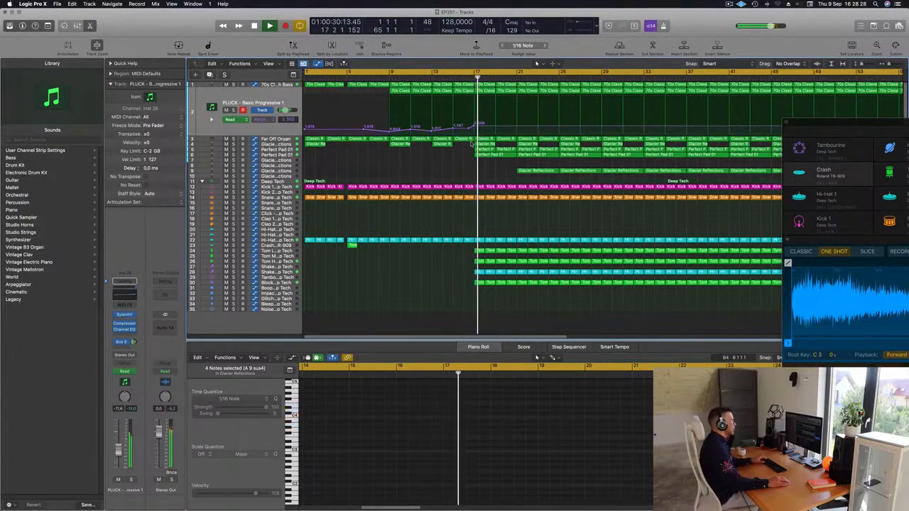
pyautogui.click(483, 149)
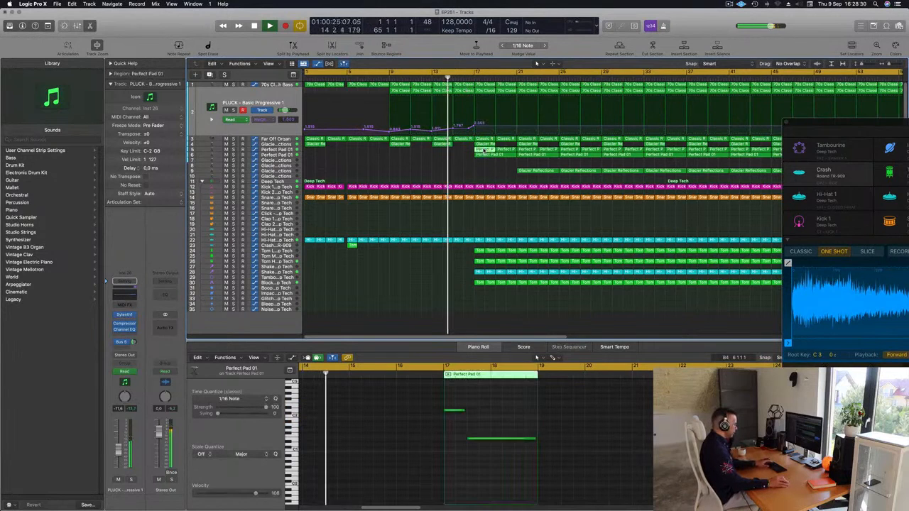
pyautogui.press('Delete')
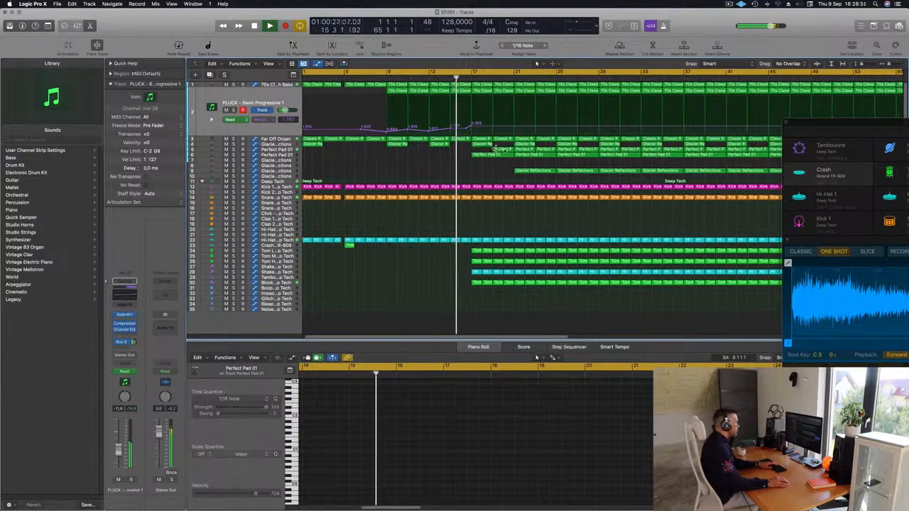
# Step: Reduce the lower Perfect Pad 01 region at bar 17 to its first note
pyautogui.press('super+z')
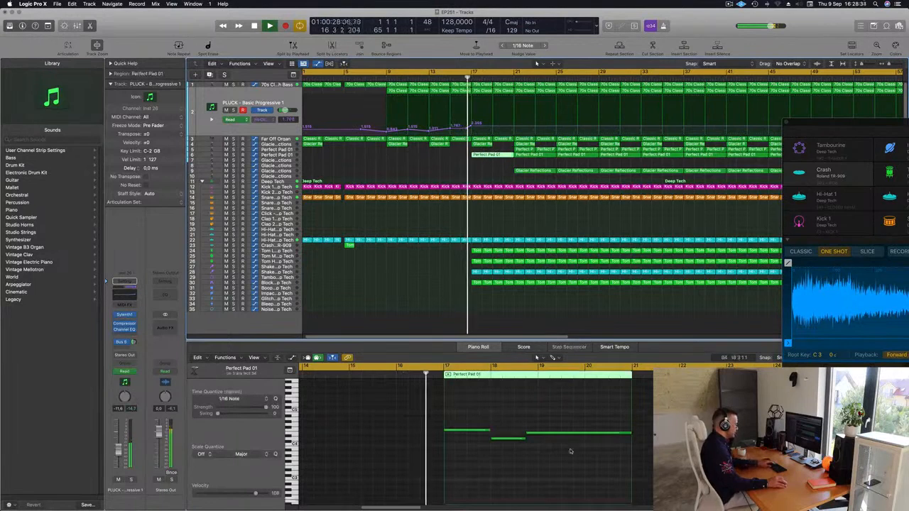
pyautogui.scroll(-1, 398, 158)
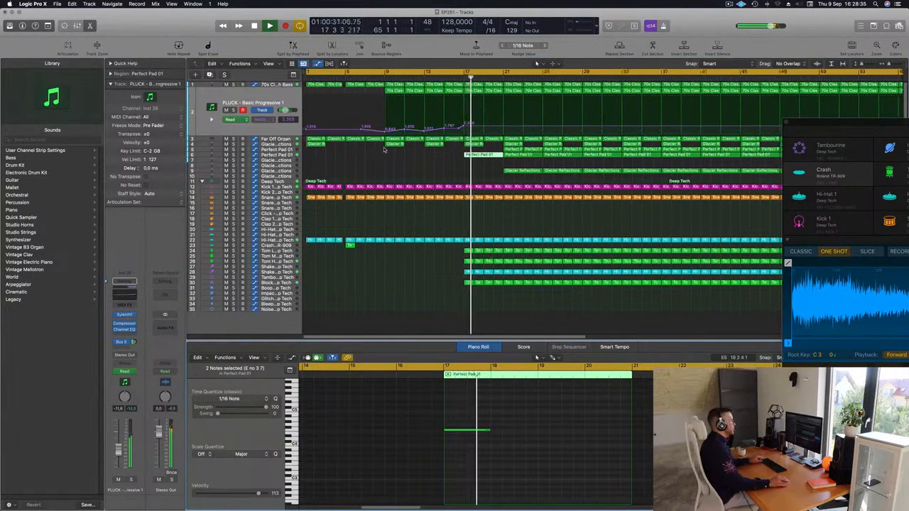
pyautogui.scroll(-4, 397, 159)
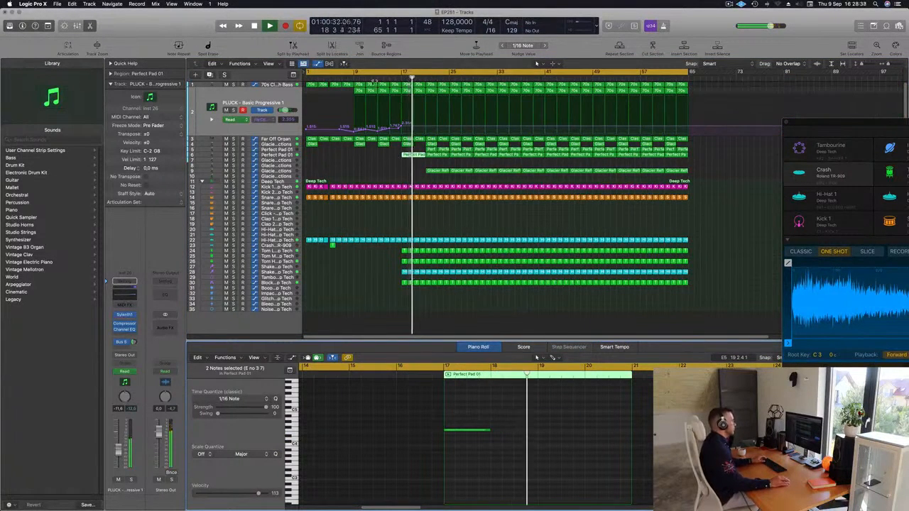
# Step: Delete the Tom Low, Tom High and Block regions from bar 17 through bar 21
pyautogui.moveTo(392, 255); pyautogui.dragTo(430, 286)
pyautogui.press('Delete')
pyautogui.press('Delete')
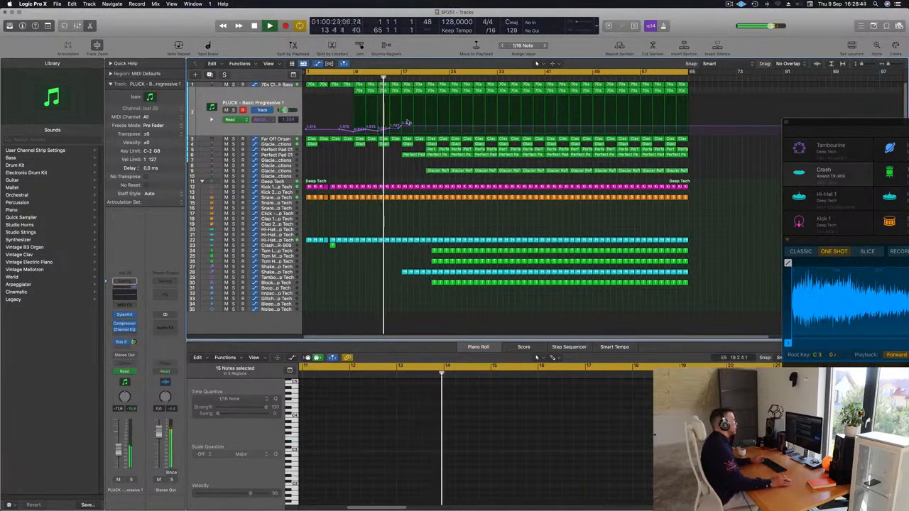
# Step: Select all regions and apply Color Regions by Tracks and Name Regions by Tracks
pyautogui.press('super+a')
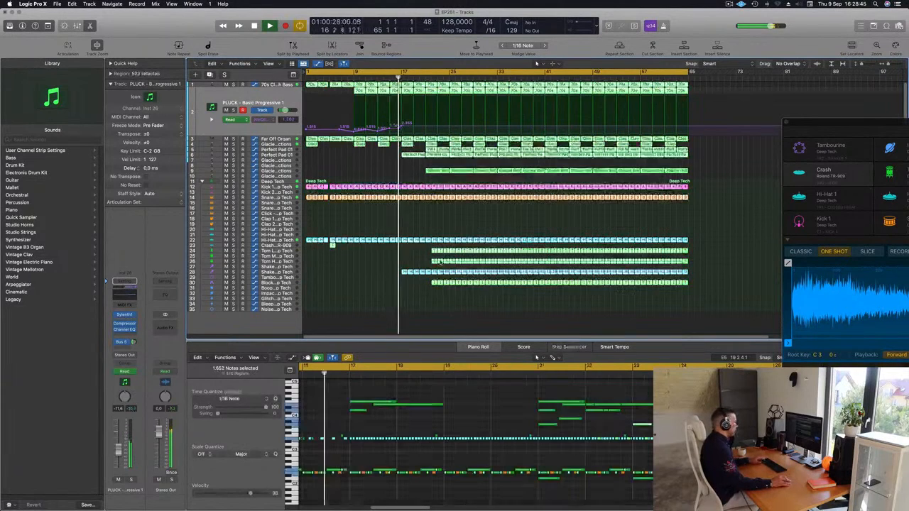
pyautogui.rightClick(452, 242)
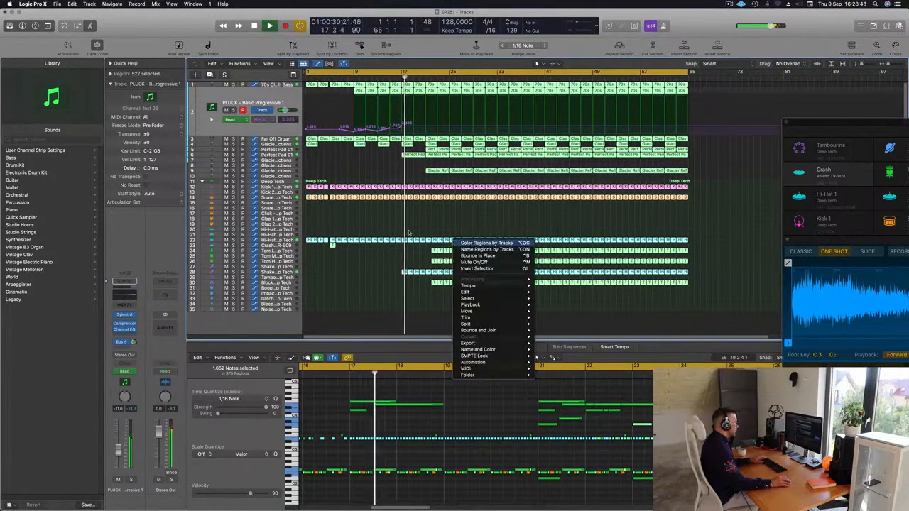
pyautogui.click(445, 235)
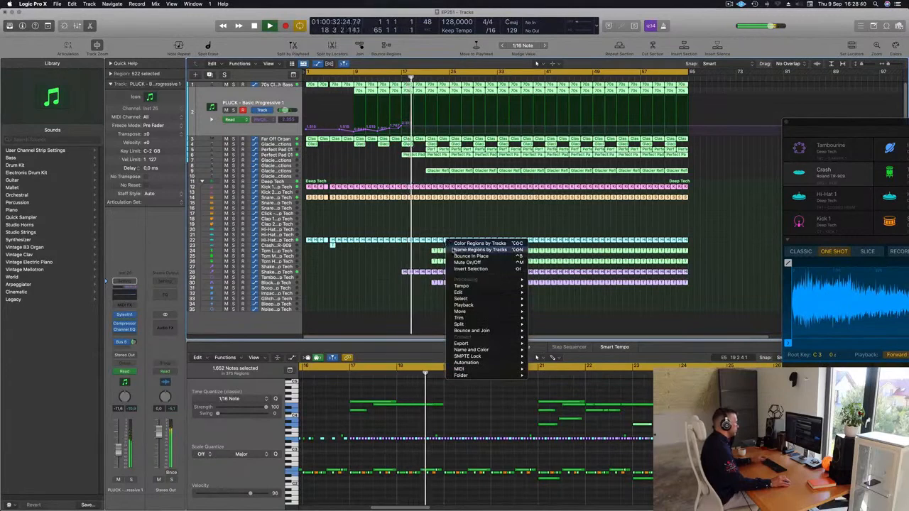
pyautogui.click(387, 223)
pyautogui.click(388, 223)
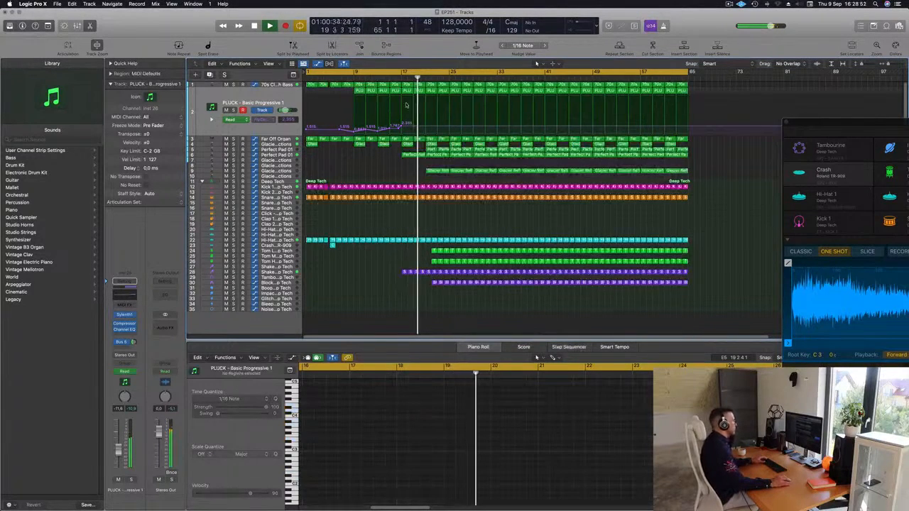
# Step: Cut the last beat before bar 17 from the synth bass down through the drum tracks, splitting the notes that cross the edges
pyautogui.click(390, 79)
pyautogui.press('super+Left')
pyautogui.press('super+Left')
pyautogui.press('super+Right')
pyautogui.press('super+Right')
pyautogui.press('super+Right')
pyautogui.press('super+Right')
pyautogui.hscroll(-3, 427, 113)
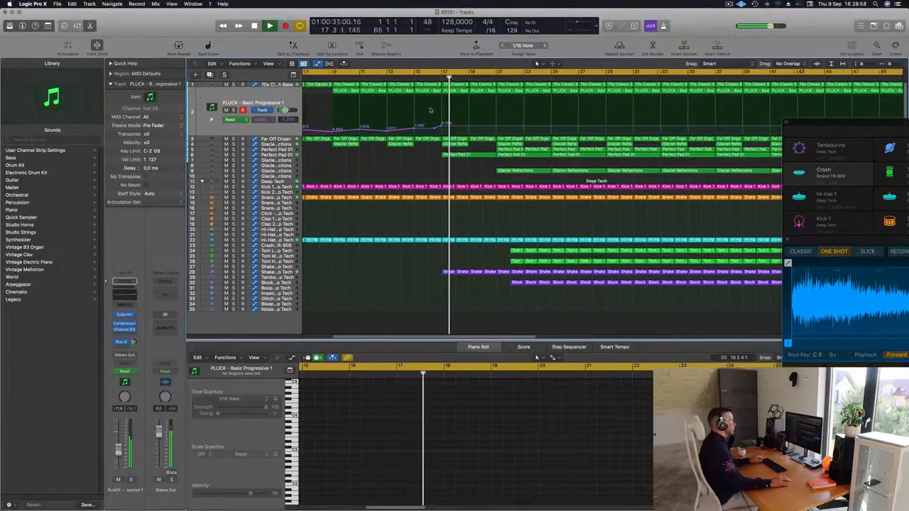
pyautogui.moveTo(442, 252); pyautogui.dragTo(440, 50)
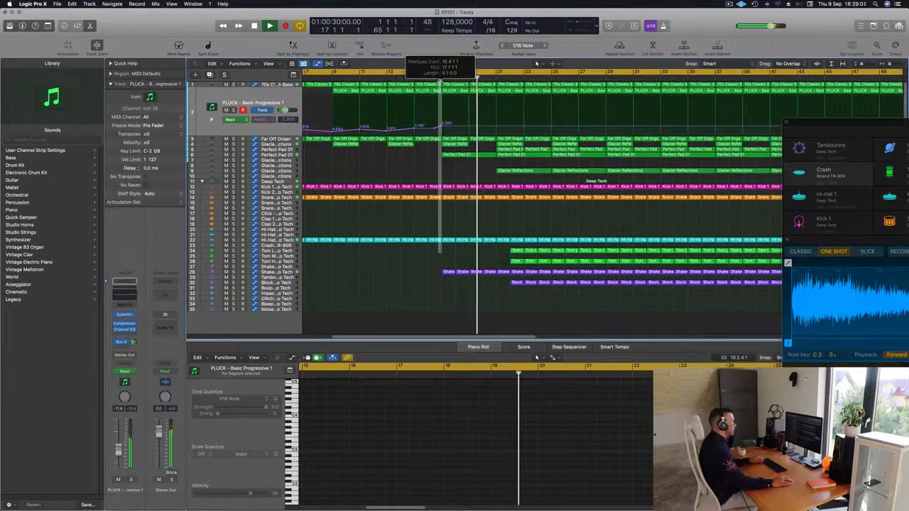
pyautogui.press('Delete')
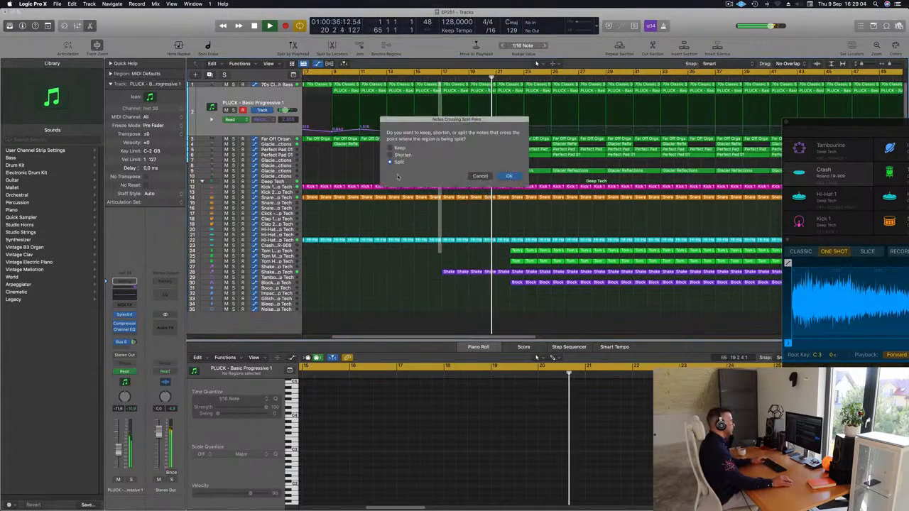
pyautogui.press('Return')
# Step: Replay the transition into bar 17 and delete the Glacier Reflections region at bar 21
pyautogui.click(415, 75)
pyautogui.scroll(5, 420, 144)
pyautogui.scroll(-5, 426, 153)
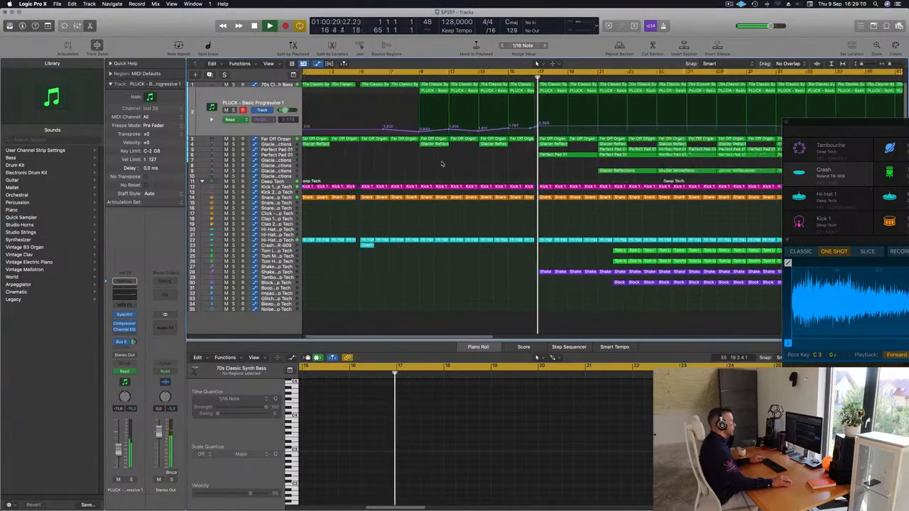
pyautogui.scroll(-6, 446, 166)
pyautogui.scroll(-3, 430, 175)
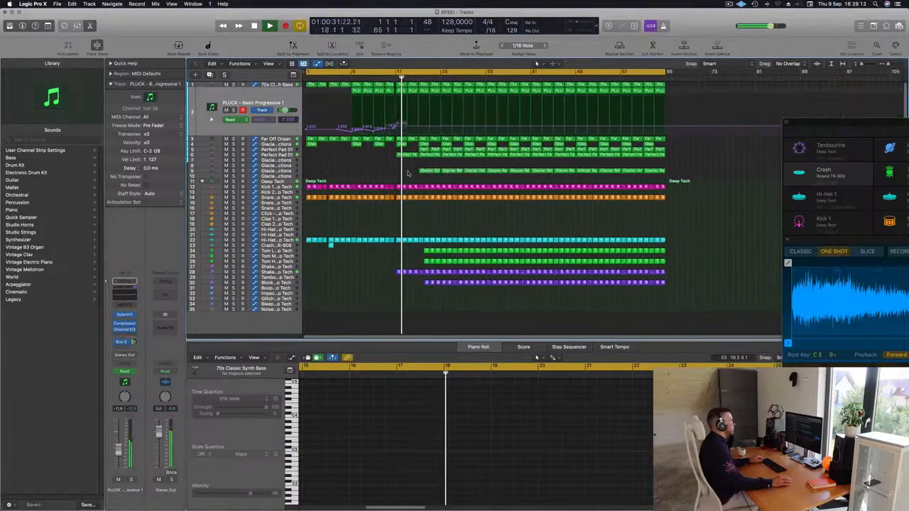
pyautogui.click(433, 171)
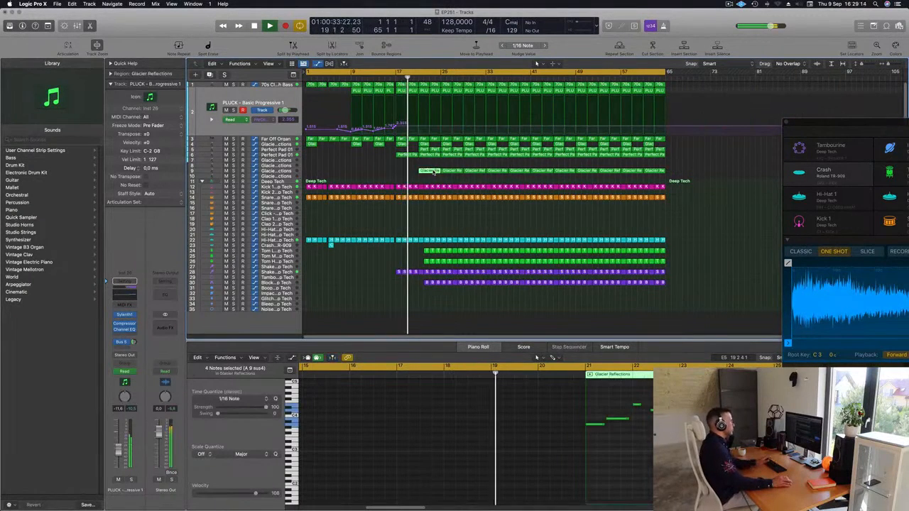
pyautogui.scroll(1, 430, 169)
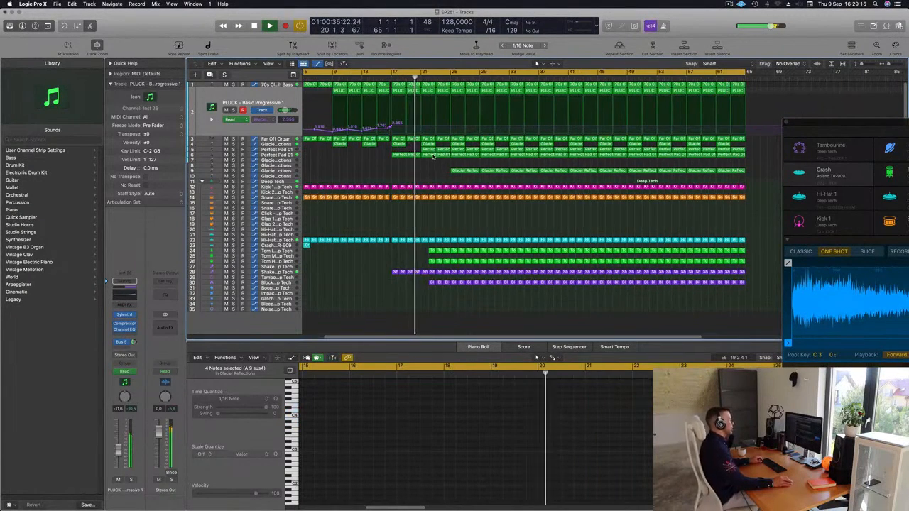
# Step: Delete the Perfect Pad 01 regions in bars 21 through 24 on both pad tracks
pyautogui.scroll(-1, 435, 157)
pyautogui.click(431, 150)
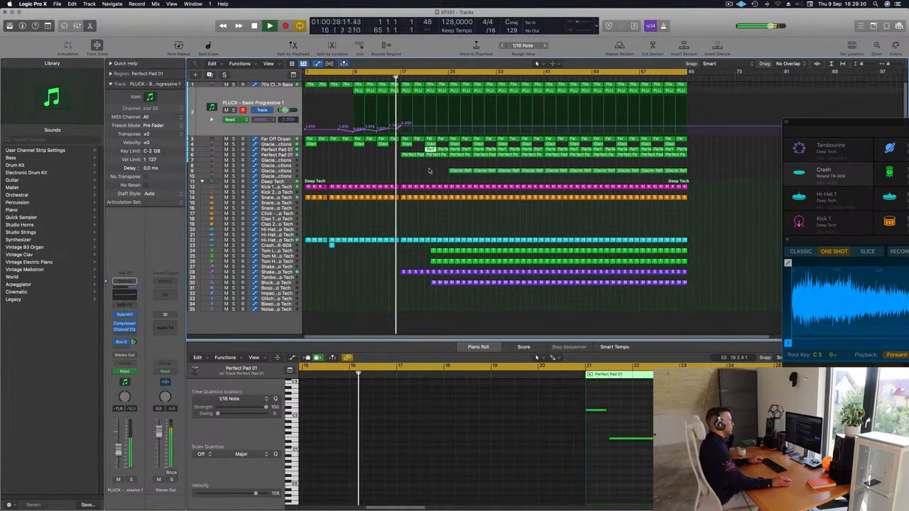
pyautogui.moveTo(429, 171); pyautogui.dragTo(444, 149)
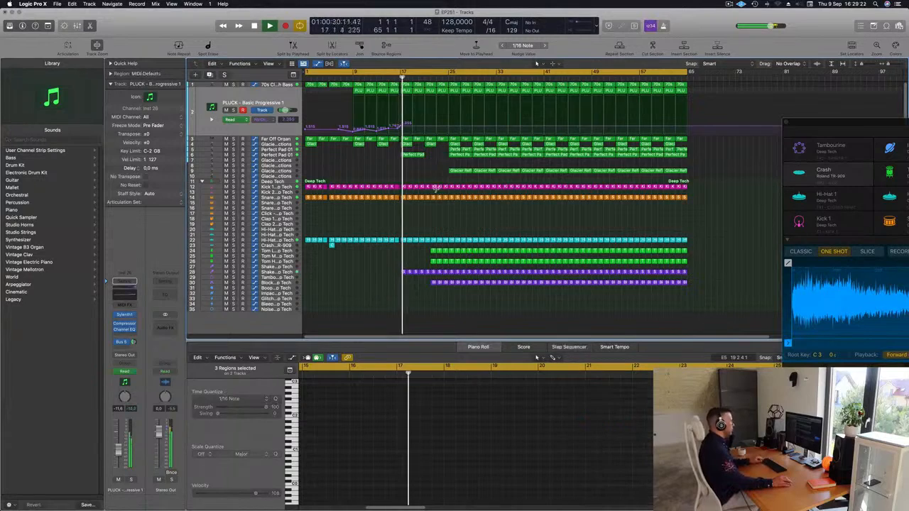
# Step: Delete the Tom Low, Tom High and Block regions at bar 22
pyautogui.scroll(4, 505, 226)
pyautogui.scroll(-2, 505, 226)
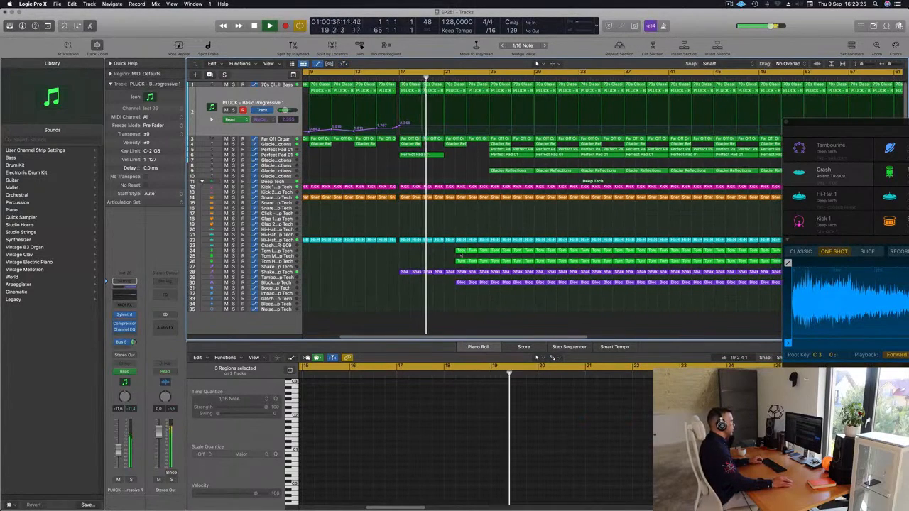
pyautogui.moveTo(452, 247); pyautogui.dragTo(461, 262)
pyautogui.press('Delete')
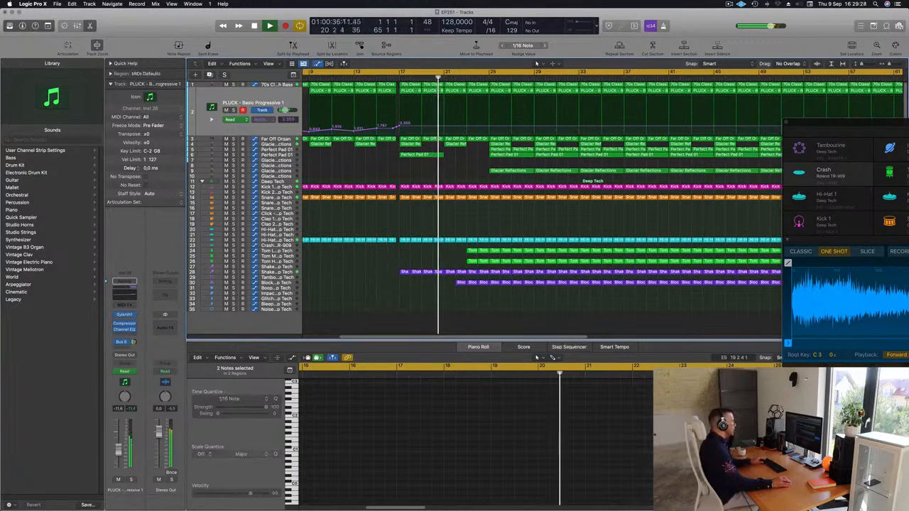
pyautogui.click(461, 283)
pyautogui.press('Delete')
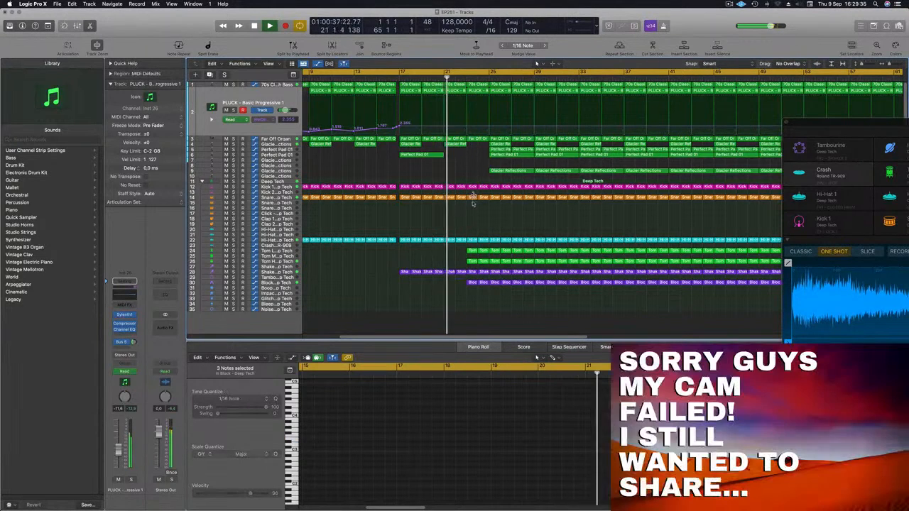
# Step: Delete the Hi-Hat, Tom Low, Tom High and Shaker regions in bars 23 and 24 and replay the passage
pyautogui.moveTo(472, 254); pyautogui.dragTo(490, 276)
pyautogui.press('Delete')
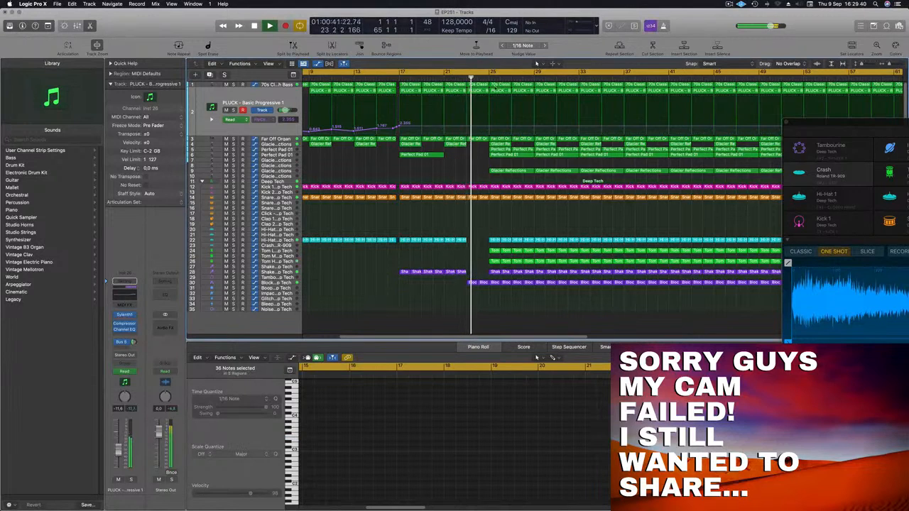
pyautogui.click(432, 78)
pyautogui.scroll(2, 448, 219)
pyautogui.scroll(-3, 467, 223)
pyautogui.scroll(1, 466, 223)
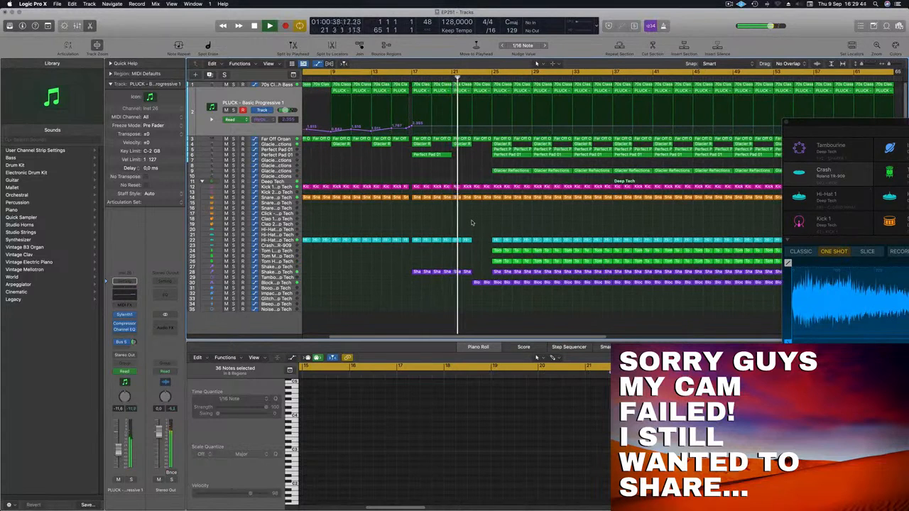
pyautogui.scroll(1, 501, 226)
pyautogui.scroll(-3, 506, 225)
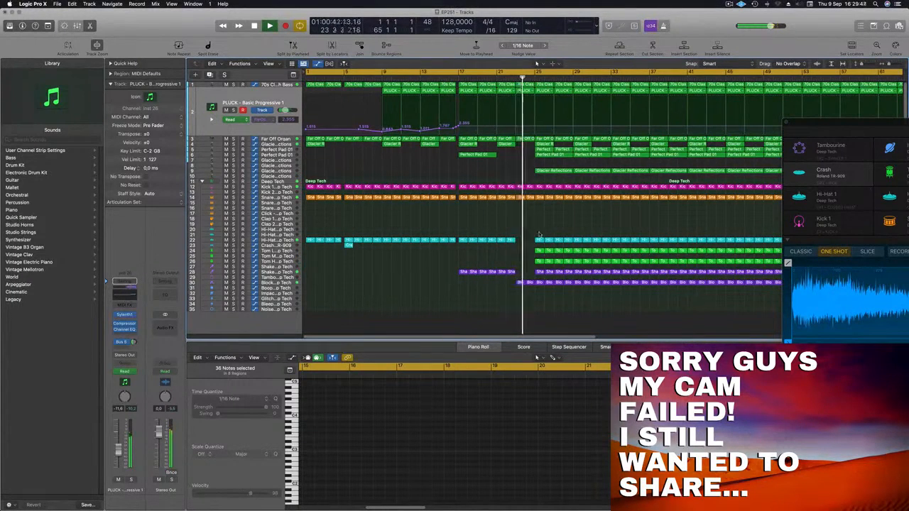
# Step: Replay from about bar 21 and lower the Block - Deep Tech track's volume to -11.6 dB
pyautogui.click(501, 78)
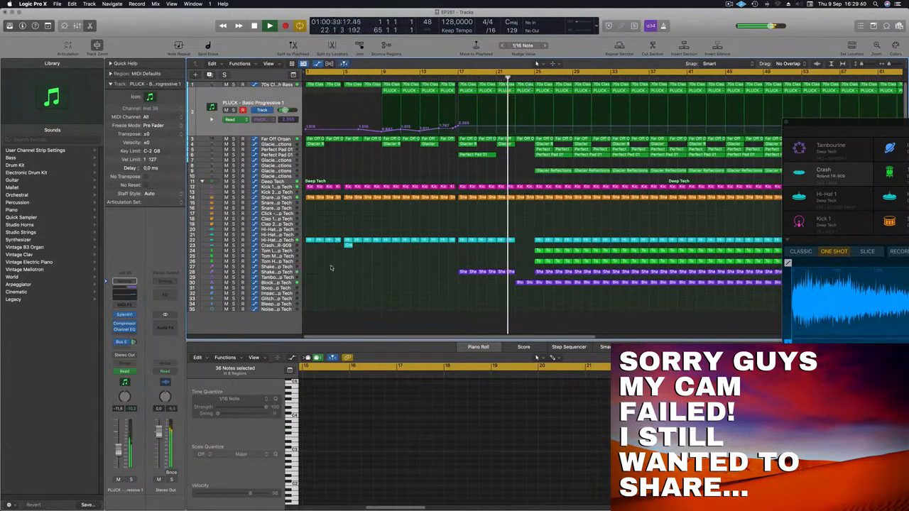
pyautogui.click(274, 283)
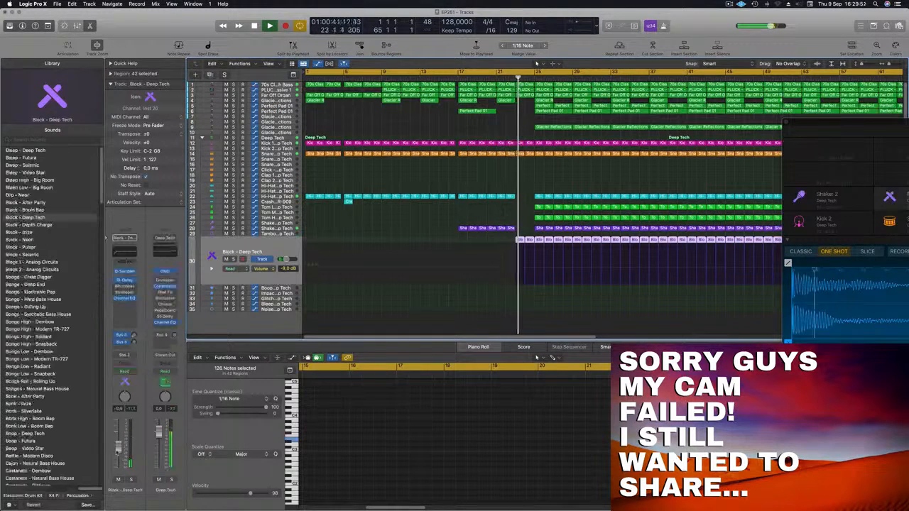
pyautogui.scroll(-5, 432, 309)
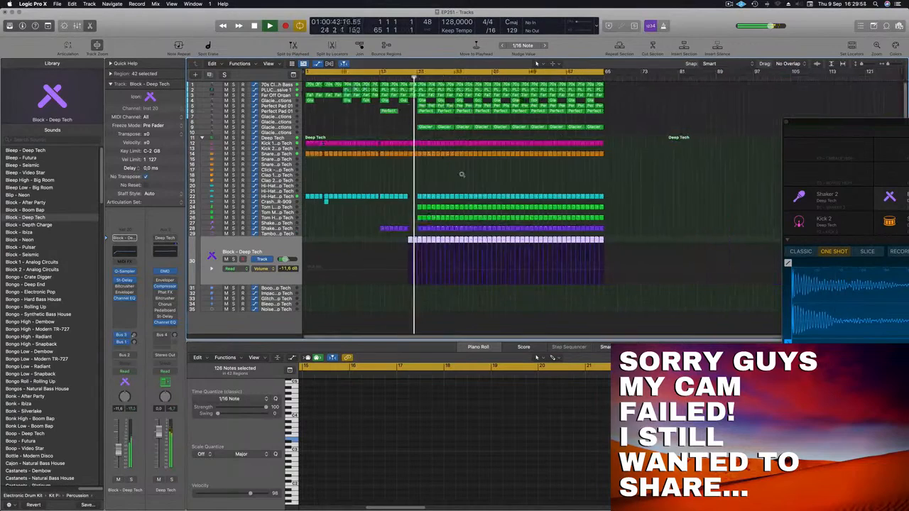
pyautogui.hscroll(-2, 422, 159)
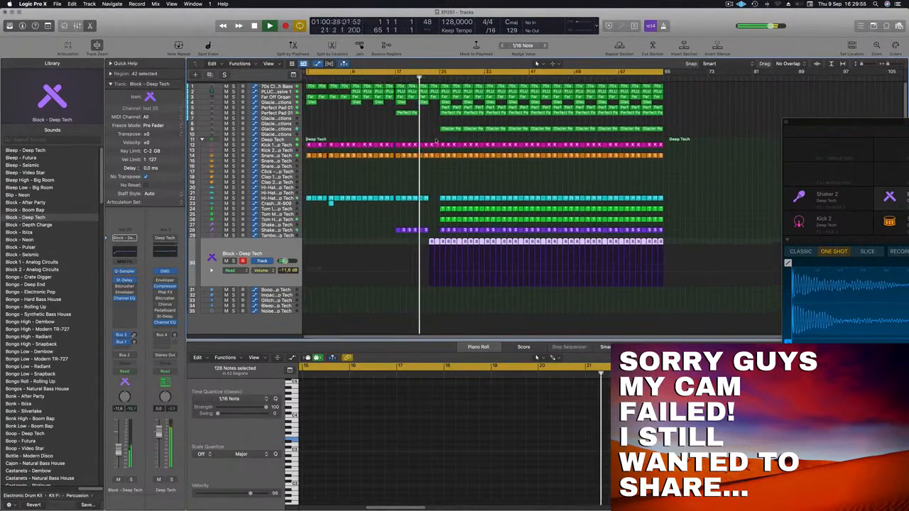
# Step: Extend the Pluck track's filter automation with a dip at about bar 23 and a rise up to about bar 27
pyautogui.click(439, 90)
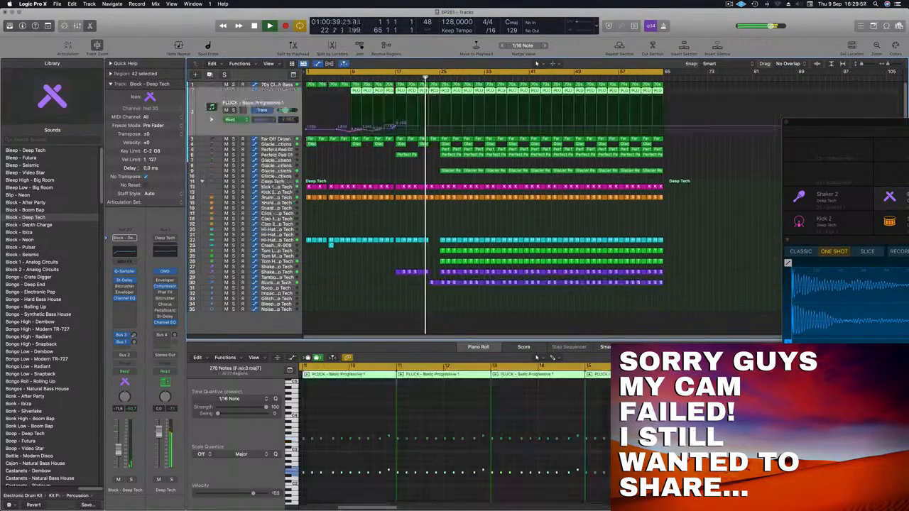
pyautogui.click(429, 128)
pyautogui.moveTo(429, 127); pyautogui.dragTo(450, 124)
pyautogui.press('super+Left')
pyautogui.scroll(1, 402, 176)
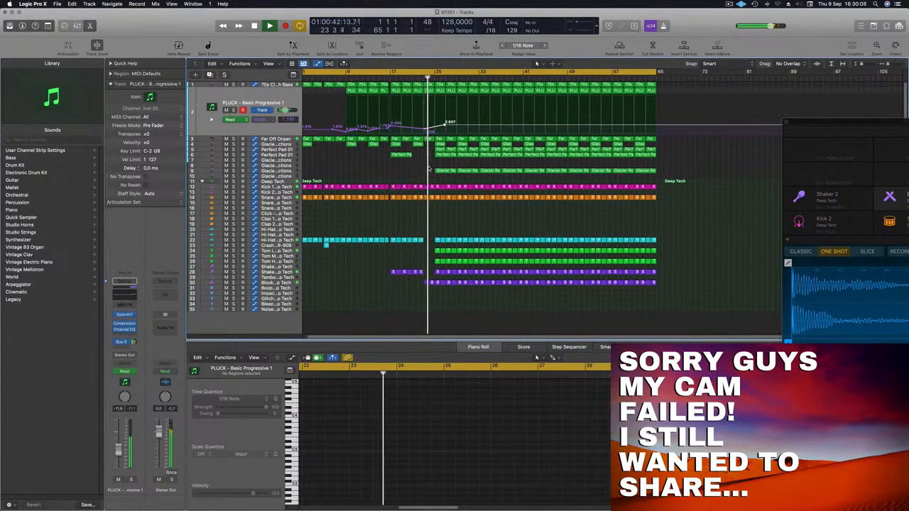
pyautogui.scroll(2, 405, 168)
pyautogui.scroll(-4, 414, 173)
pyautogui.scroll(2, 430, 174)
pyautogui.scroll(-1, 435, 171)
# Step: Delete the track 4 Glacier Reflections region and the Perfect Pad 01 regions on both pad tracks in bars 25 through 28
pyautogui.click(398, 77)
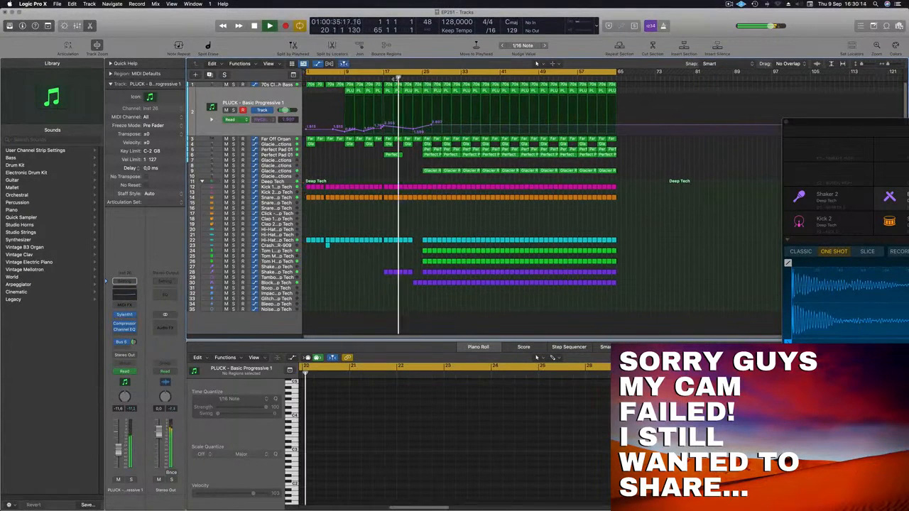
pyautogui.click(431, 172)
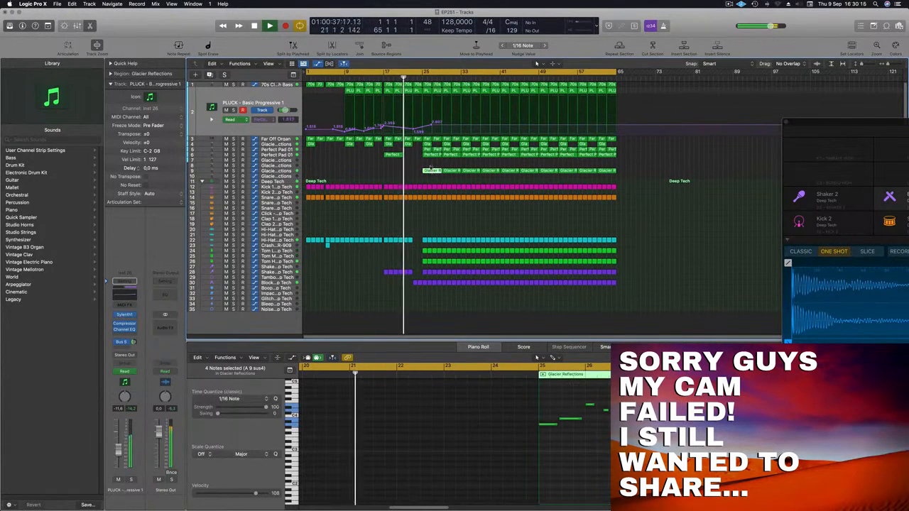
pyautogui.moveTo(429, 162); pyautogui.dragTo(437, 145)
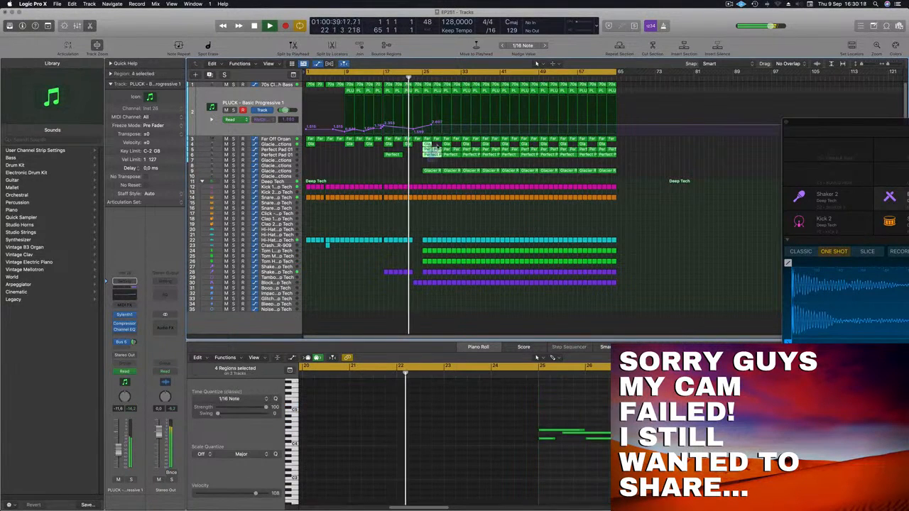
pyautogui.press('Delete')
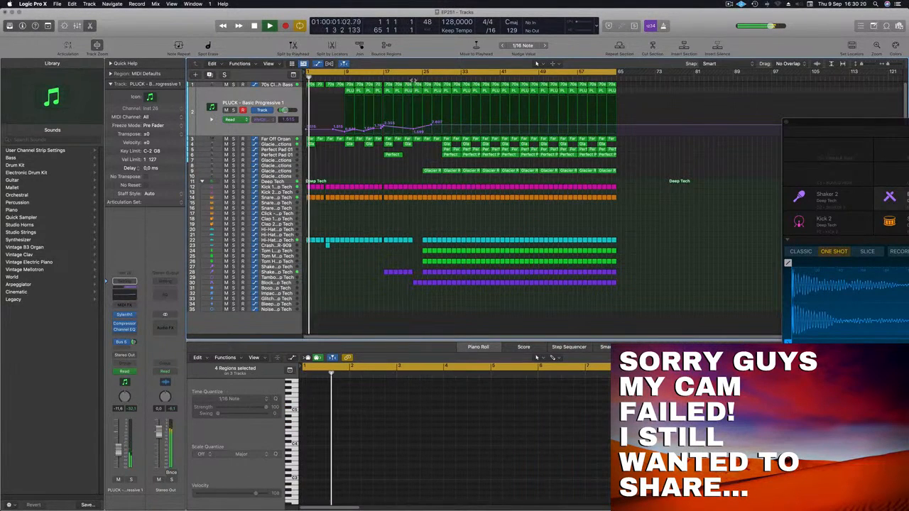
# Step: Delete the Snare, Hi-Hat, Tom Low, Tom High, Shaker and Block regions in bars 25 through 28
pyautogui.scroll(1, 431, 160)
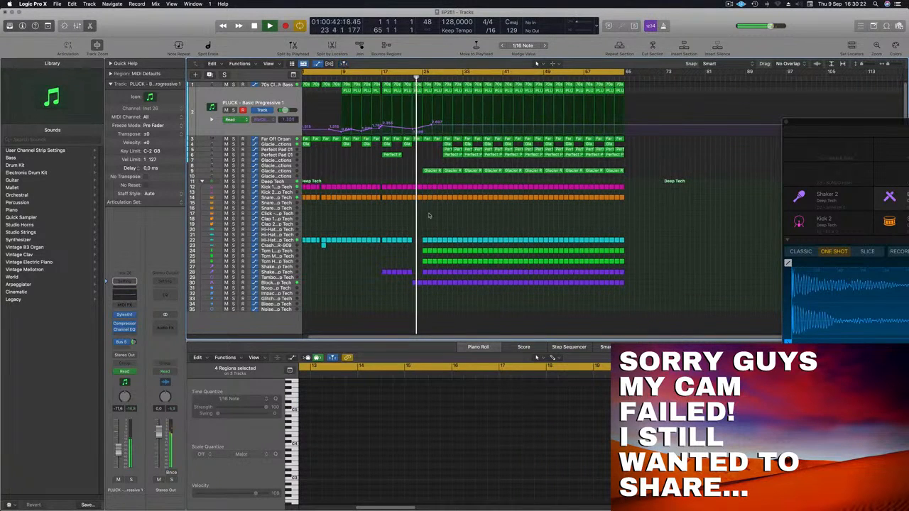
pyautogui.moveTo(424, 193); pyautogui.dragTo(444, 301)
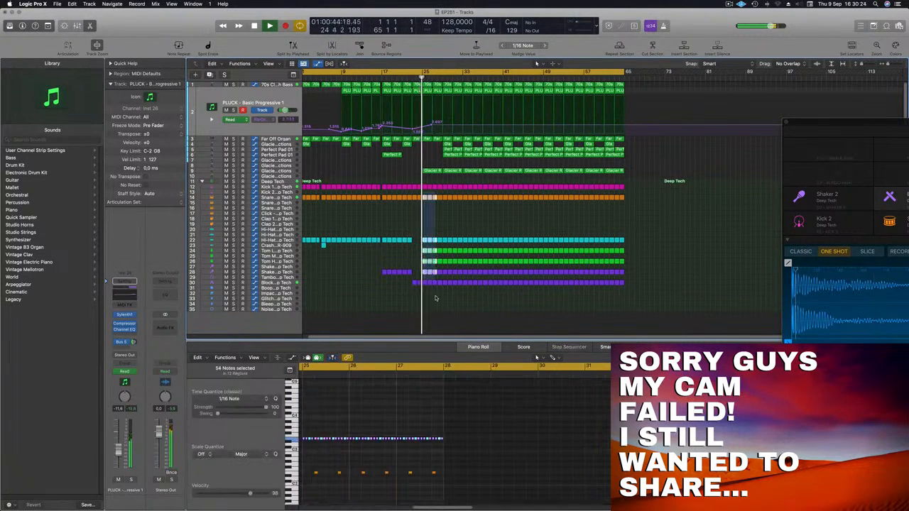
pyautogui.press('Delete')
# Step: Replay from about bar 22 and reshape the Pluck filter automation so it falls to about 0.76 at bar 25
pyautogui.click(410, 77)
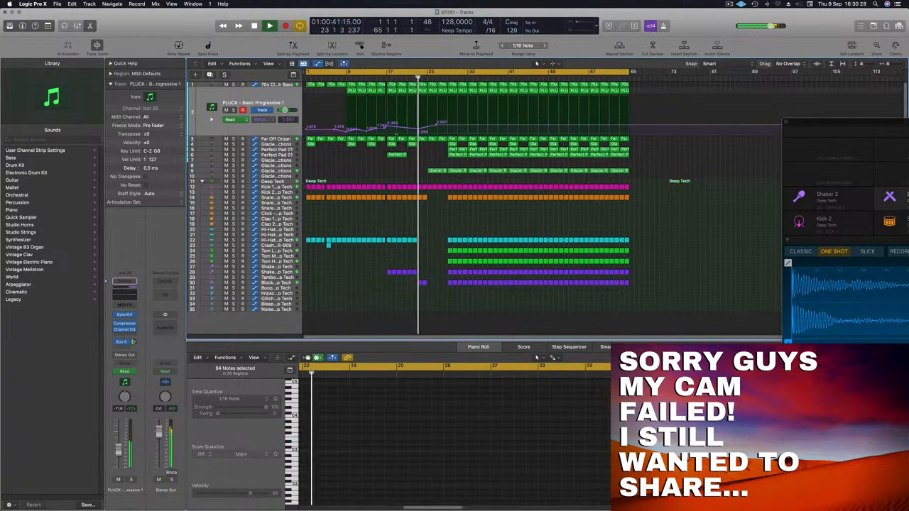
pyautogui.scroll(3, 408, 145)
pyautogui.scroll(-3, 407, 157)
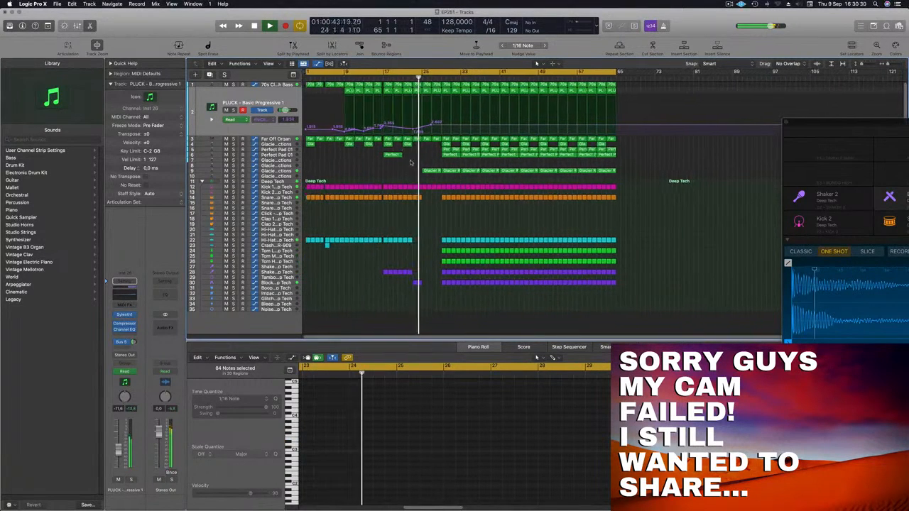
pyautogui.scroll(3, 408, 158)
pyautogui.scroll(-2, 412, 166)
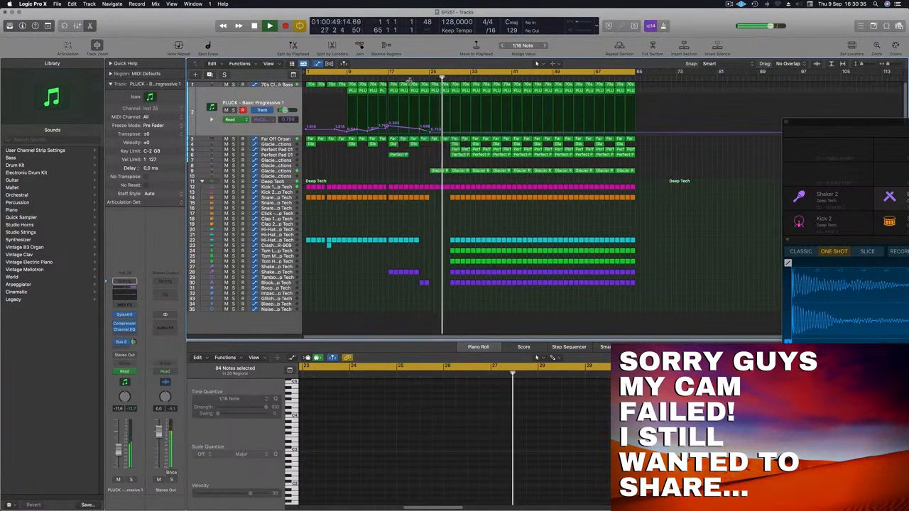
# Step: Delete the Glacier Reflections region at bar 25 and place the Perfect Pad 01 regions from bar 29 there on both pad tracks
pyautogui.click(439, 172)
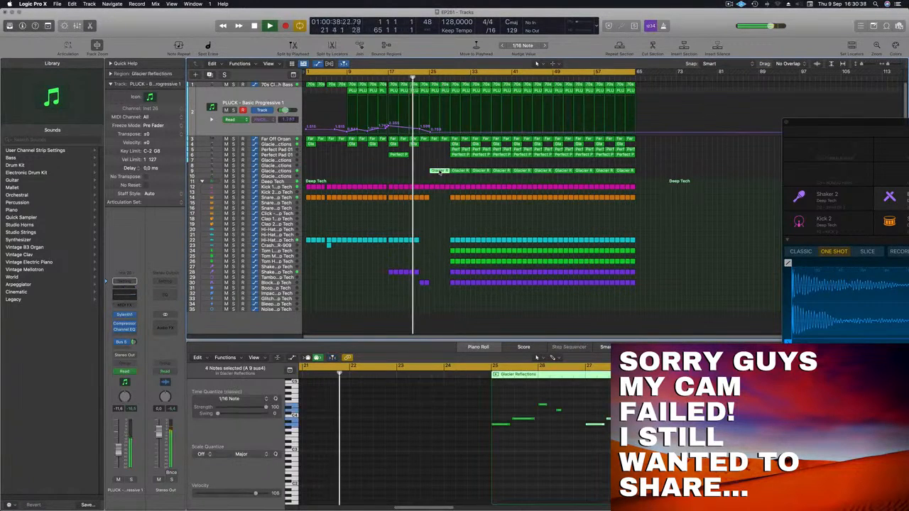
pyautogui.click(461, 155)
pyautogui.moveTo(459, 159); pyautogui.dragTo(425, 163)
pyautogui.scroll(-2, 424, 175)
pyautogui.scroll(4, 422, 175)
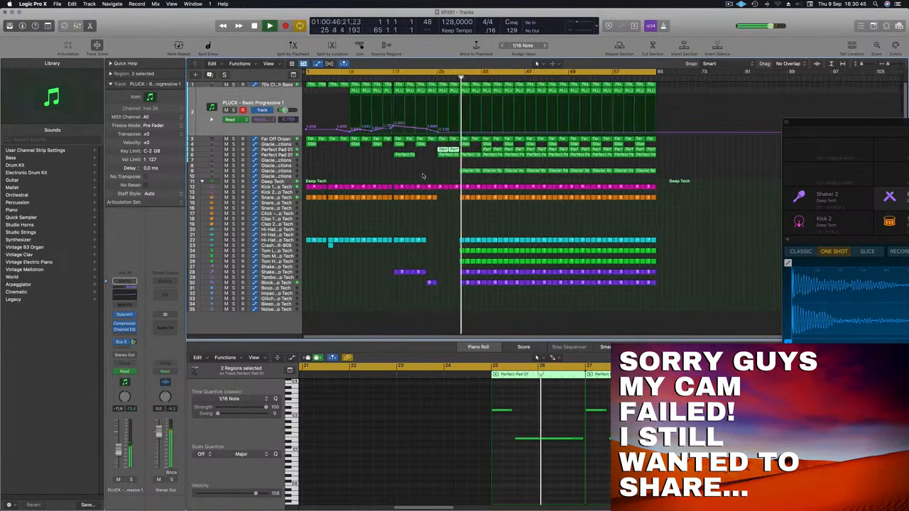
pyautogui.scroll(-2, 426, 176)
pyautogui.scroll(1, 429, 177)
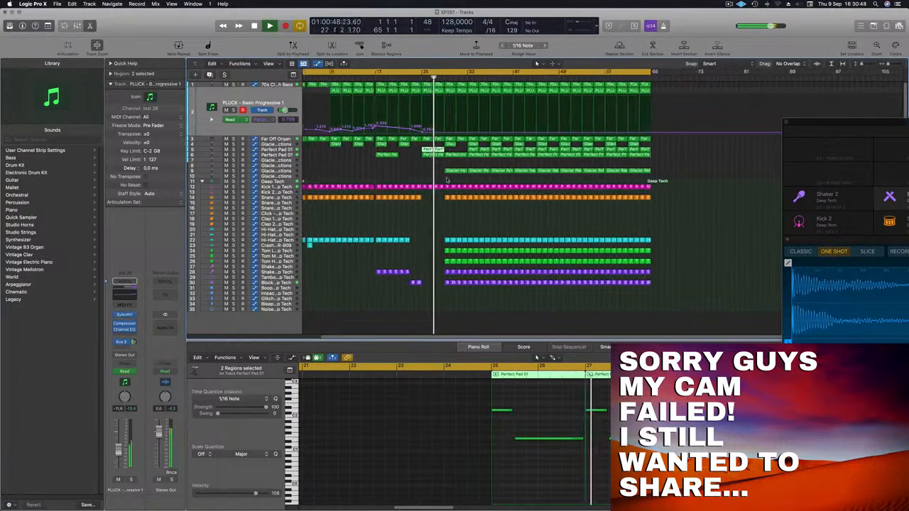
# Step: Replay from about bar 23 and examine the notes of the lower Perfect Pad 01 region at bar 25
pyautogui.click(416, 77)
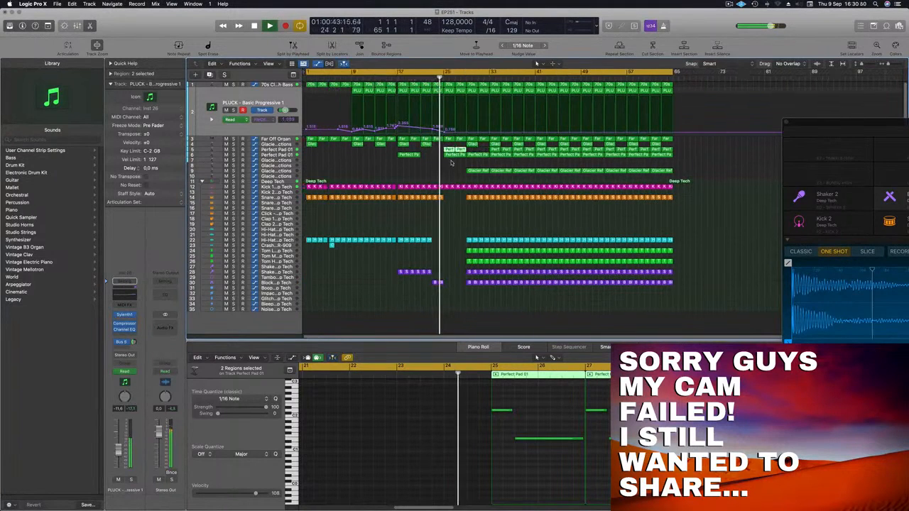
pyautogui.click(455, 155)
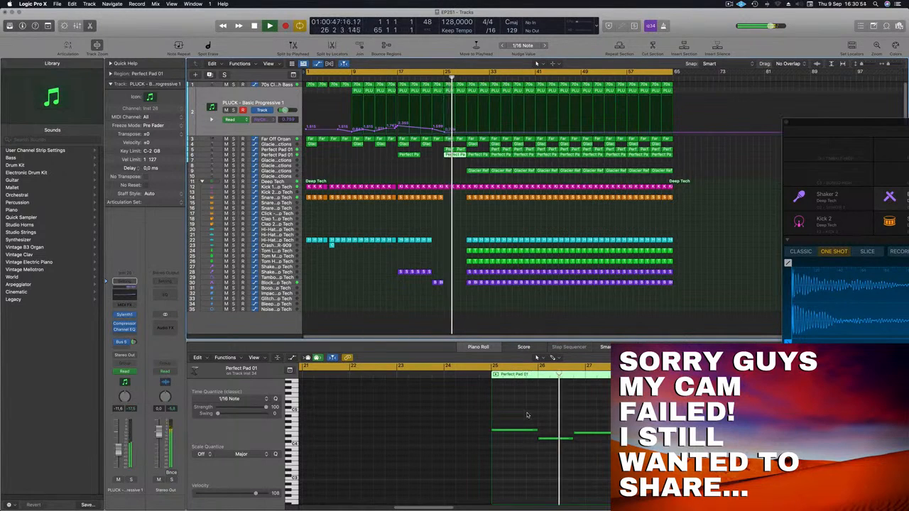
pyautogui.hscroll(-2, 528, 416)
pyautogui.click(618, 432)
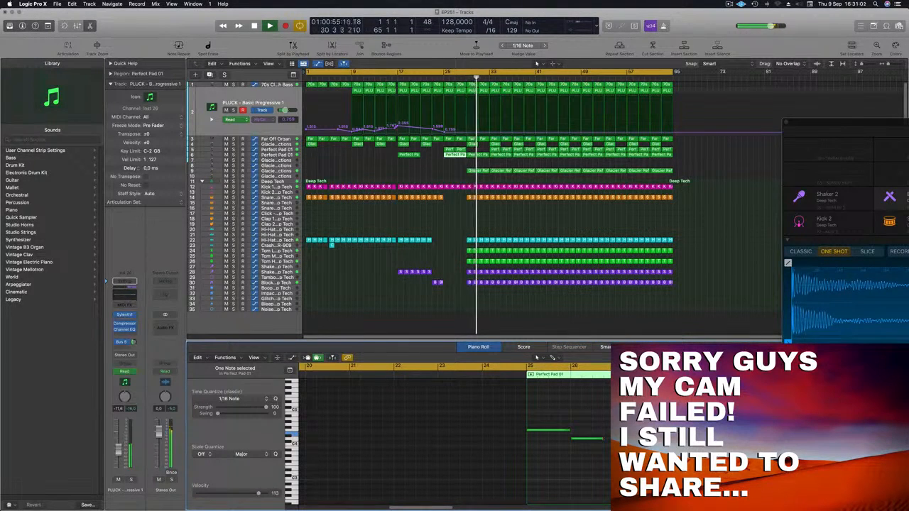
# Step: Replay the breakdown from about bar 24 and delete the Kick 1 region at bar 28, just before the drums return
pyautogui.click(439, 80)
pyautogui.click(397, 165)
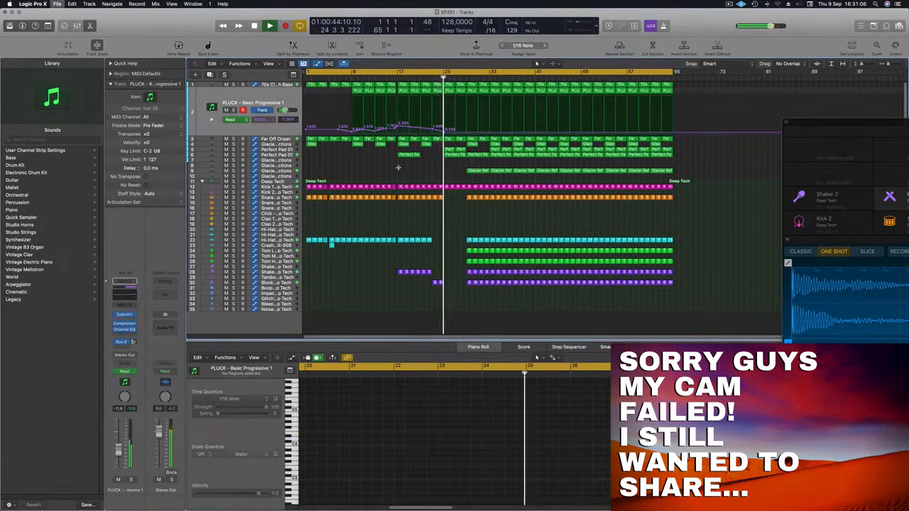
pyautogui.press('super+Left')
pyautogui.press('super+Right')
pyautogui.press('super+Right')
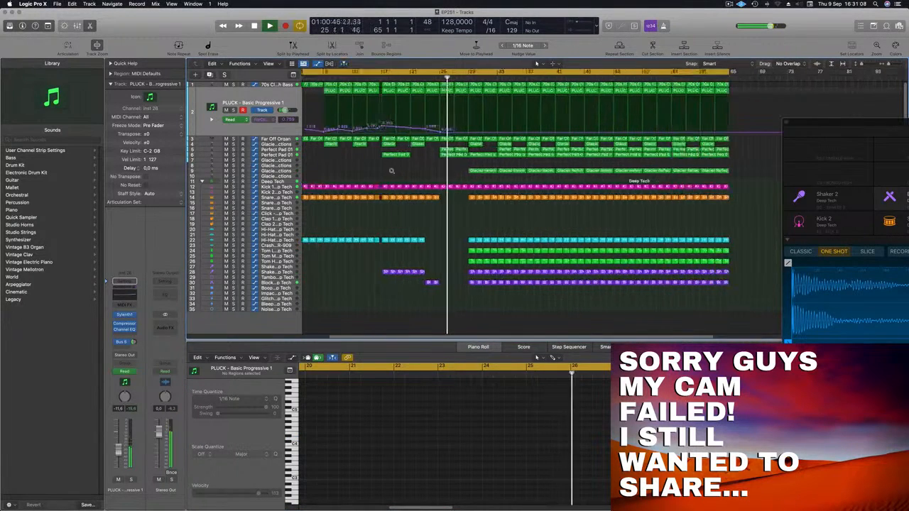
pyautogui.scroll(3, 391, 171)
pyautogui.scroll(-3, 392, 172)
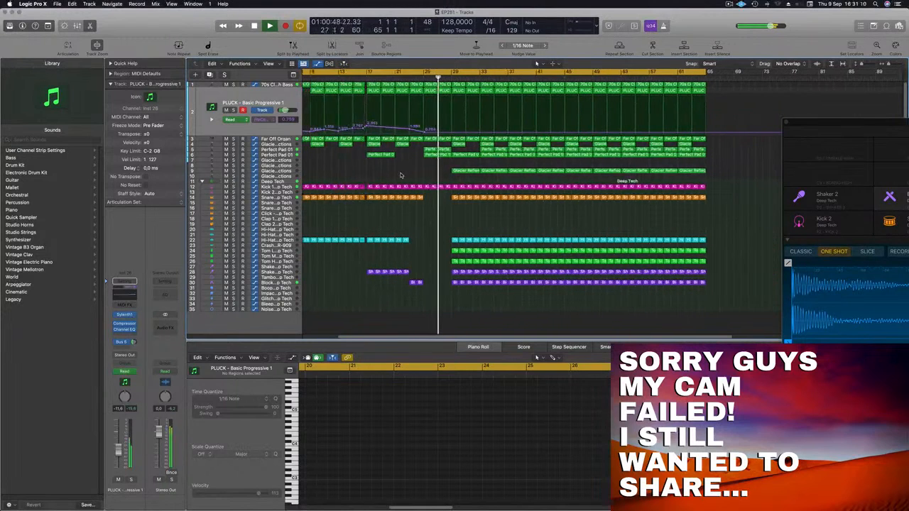
pyautogui.scroll(-3, 400, 174)
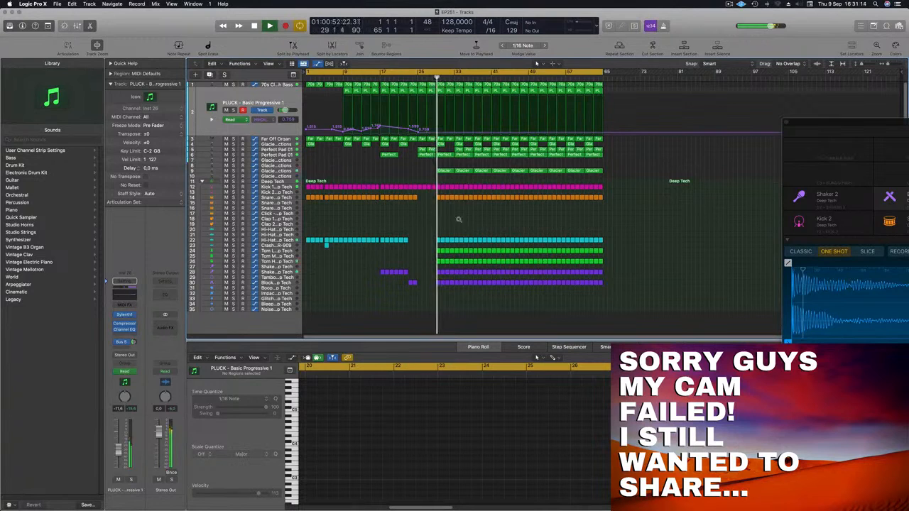
pyautogui.scroll(3, 459, 221)
pyautogui.click(429, 189)
# Step: Replay from bar 24 and delete the two Glacier Reflections regions spanning bars 29 through 36
pyautogui.click(384, 79)
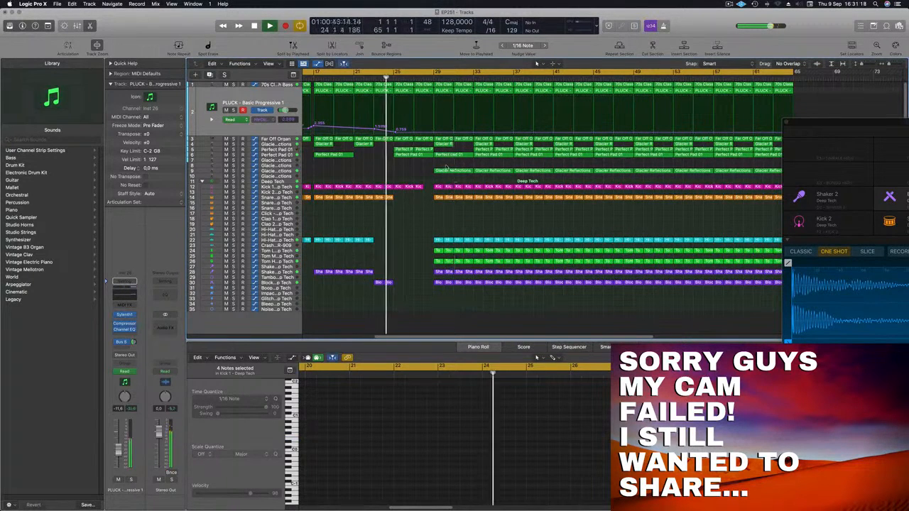
pyautogui.moveTo(451, 176); pyautogui.dragTo(485, 173)
pyautogui.press('Delete')
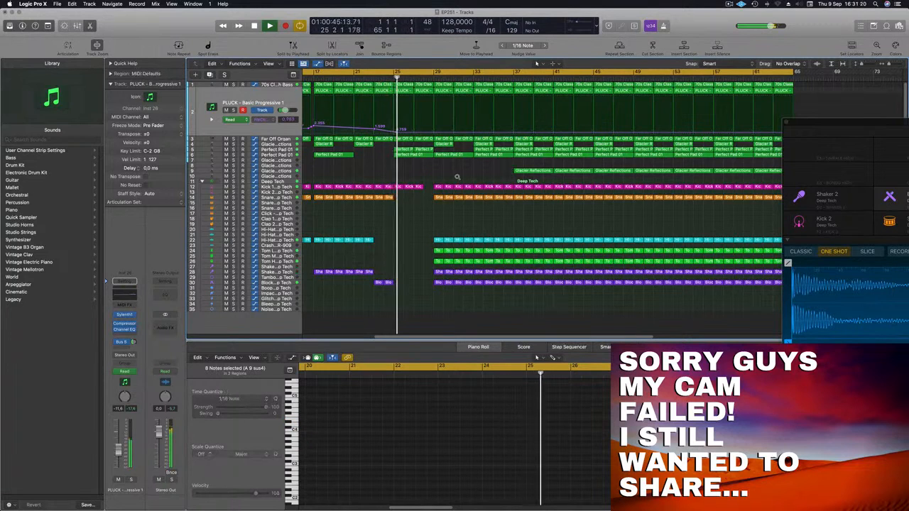
# Step: Delete all the drum and percussion regions from bar 37 up to bar 41 to create a second drum break
pyautogui.scroll(-3, 462, 177)
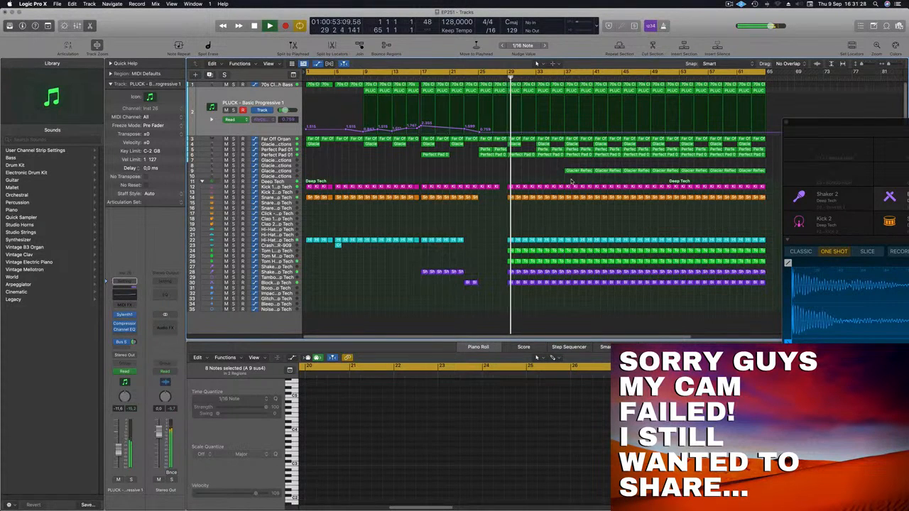
pyautogui.moveTo(565, 182); pyautogui.dragTo(592, 290)
pyautogui.press('Delete')
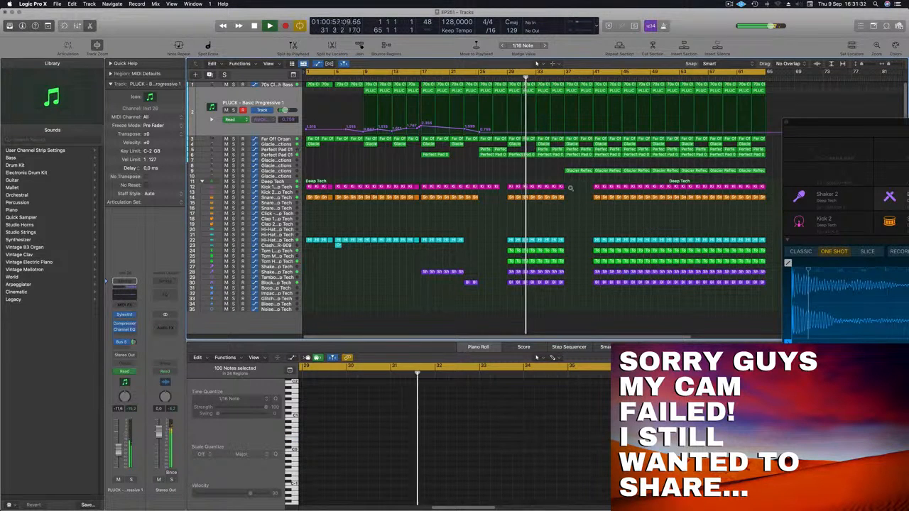
# Step: Inspect the Glacier Reflections region and the upper Perfect Pad 01 region at bar 37 during playback
pyautogui.press('super+Left')
pyautogui.moveTo(526, 172)
pyautogui.mouseDown()
pyautogui.moveTo(507, 175)
pyautogui.moveTo(523, 175)
pyautogui.mouseUp()
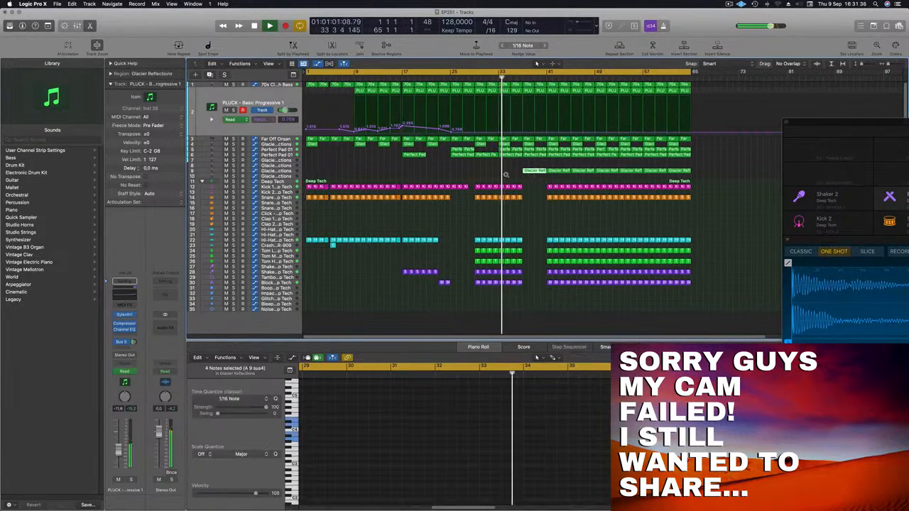
pyautogui.press('super+Left')
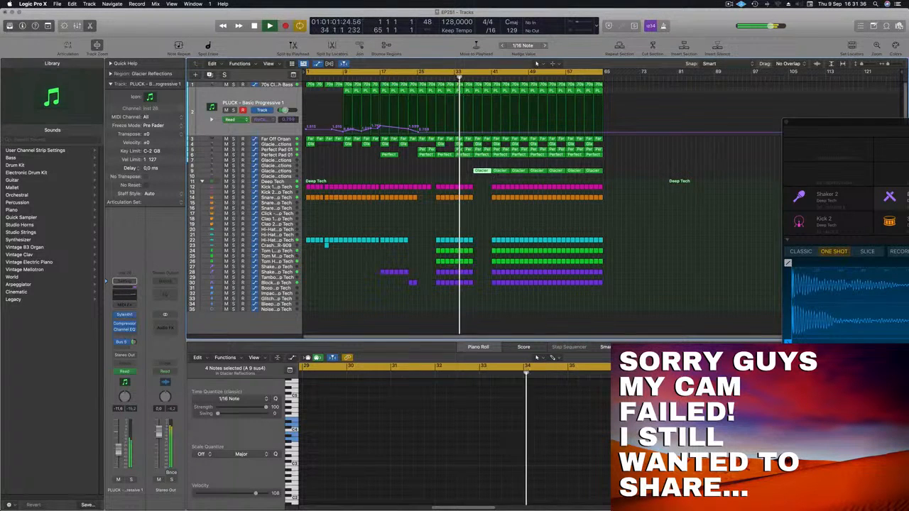
pyautogui.click(477, 151)
pyautogui.press('super+Right')
pyautogui.press('super+Right')
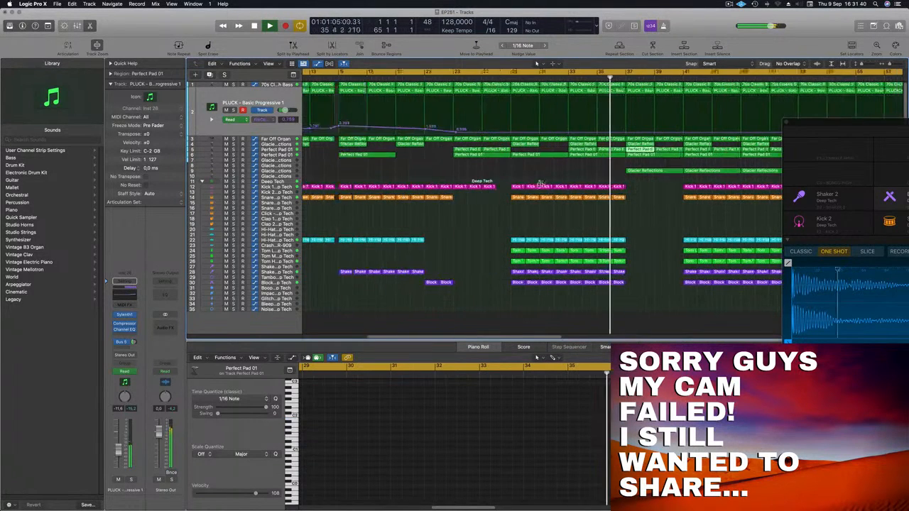
# Step: Replay from bar 28 and shape the pluck automation into two rising ramps over bars 29 to 33 and 33 to 37, each ending in a drop
pyautogui.click(430, 76)
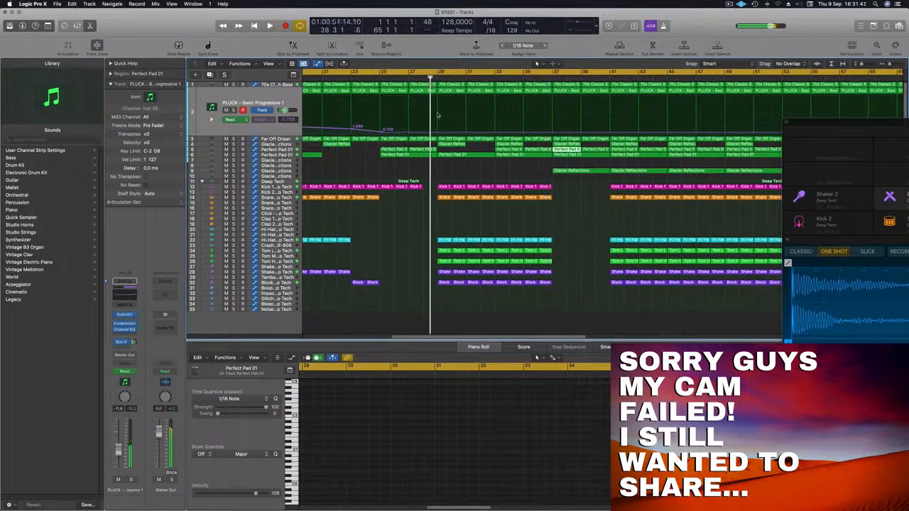
pyautogui.click(437, 132)
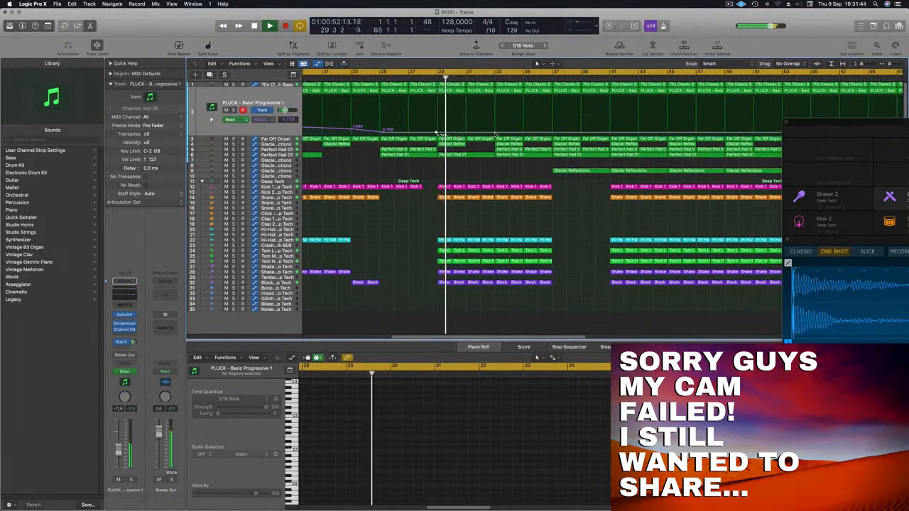
pyautogui.click(498, 125)
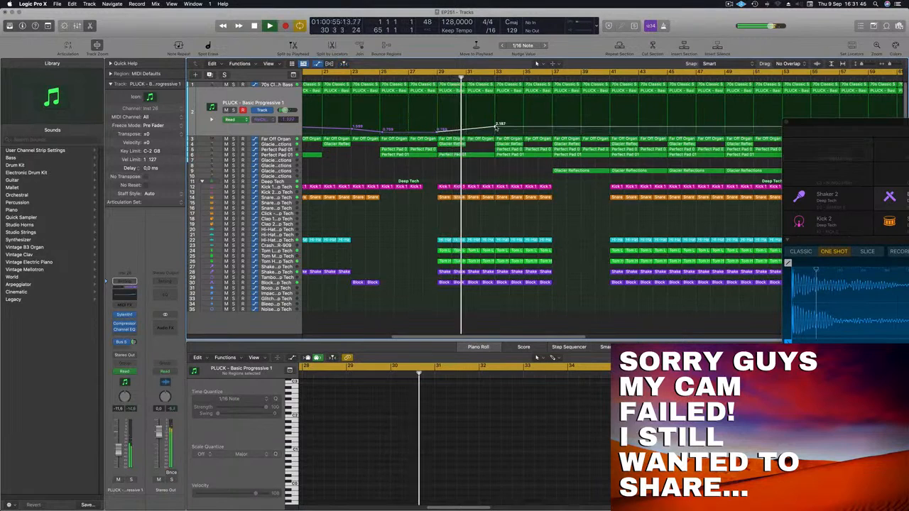
pyautogui.moveTo(493, 128); pyautogui.dragTo(496, 134)
pyautogui.click(496, 133)
pyautogui.moveTo(553, 133); pyautogui.dragTo(553, 130)
pyautogui.press('super+Left')
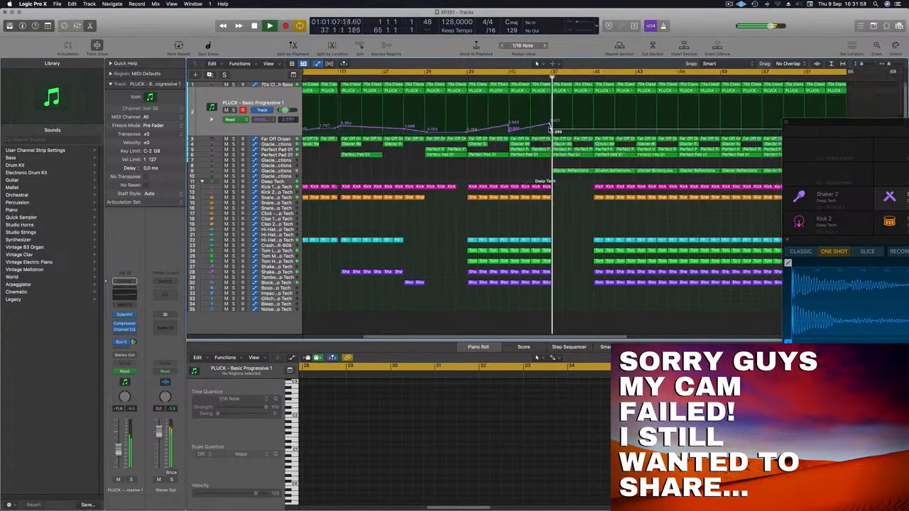
# Step: Replay from about bar 35, delete the lower Perfect Pad 01 region at bar 37 and select the Glacier Reflections region there
pyautogui.press('super+Left')
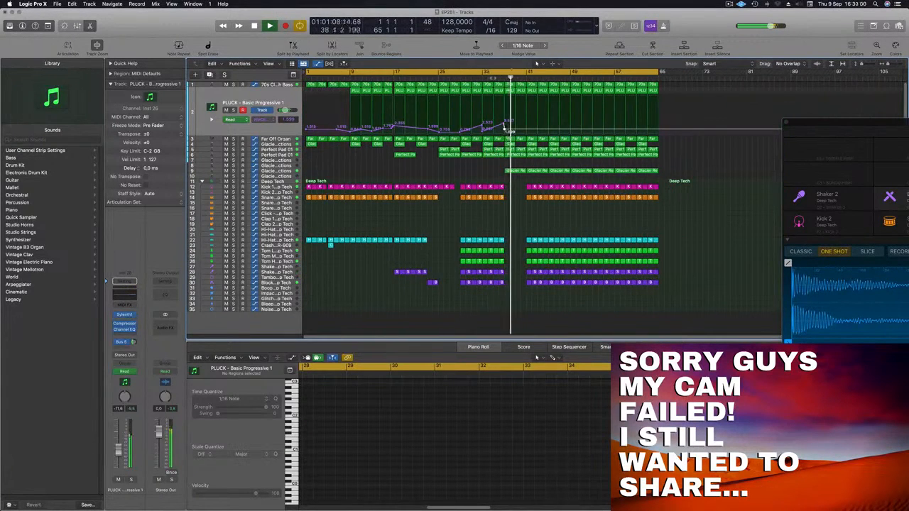
pyautogui.click(516, 155)
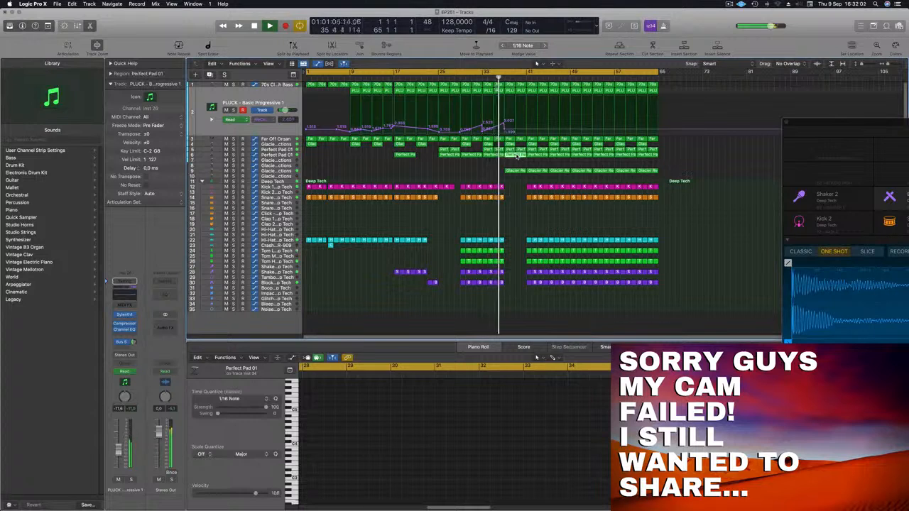
pyautogui.press('super+Left')
pyautogui.click(498, 169)
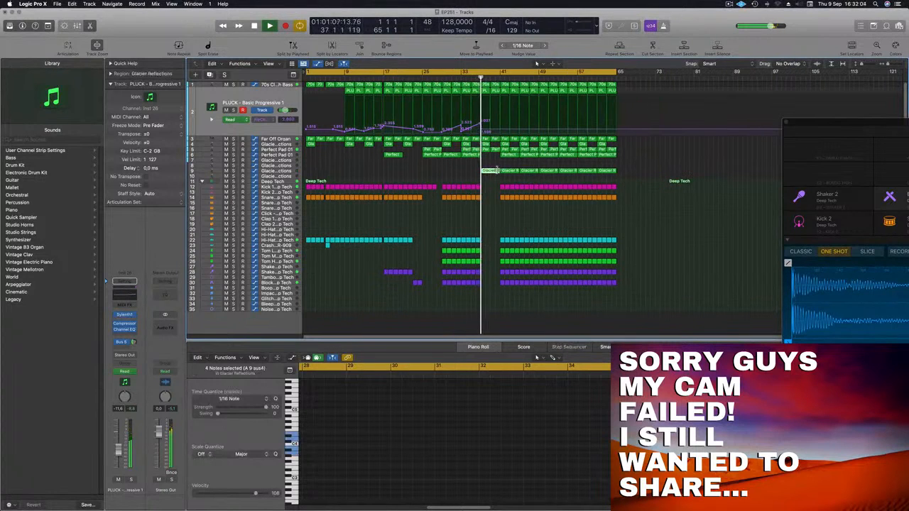